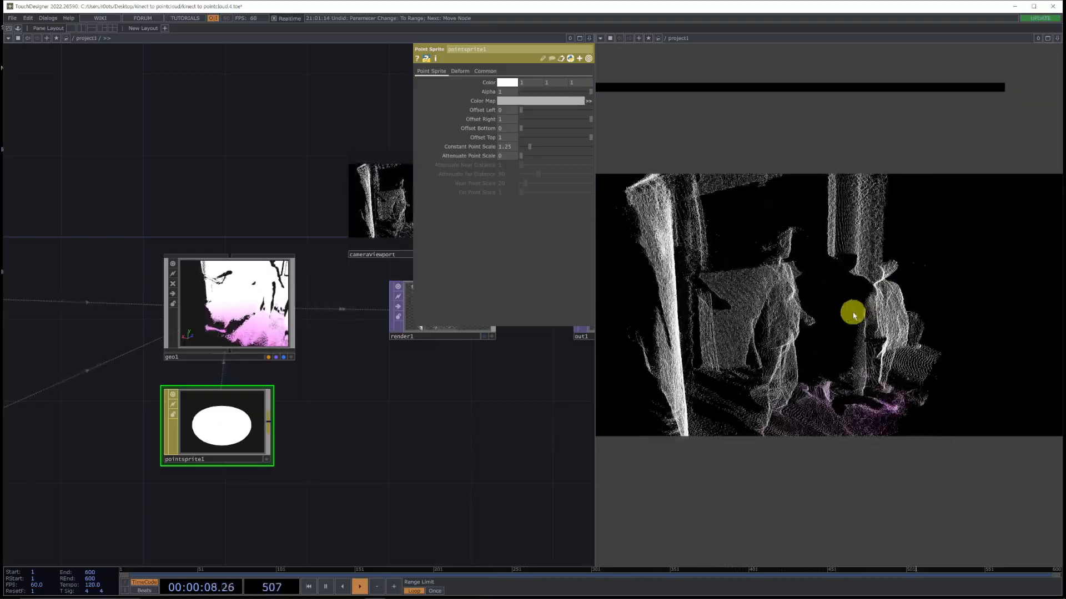
Step: Delete all operators from the project1 network
{"action": "scroll", "coordinate": [438, 414], "scroll_direction": "down", "scroll_amount": 6}
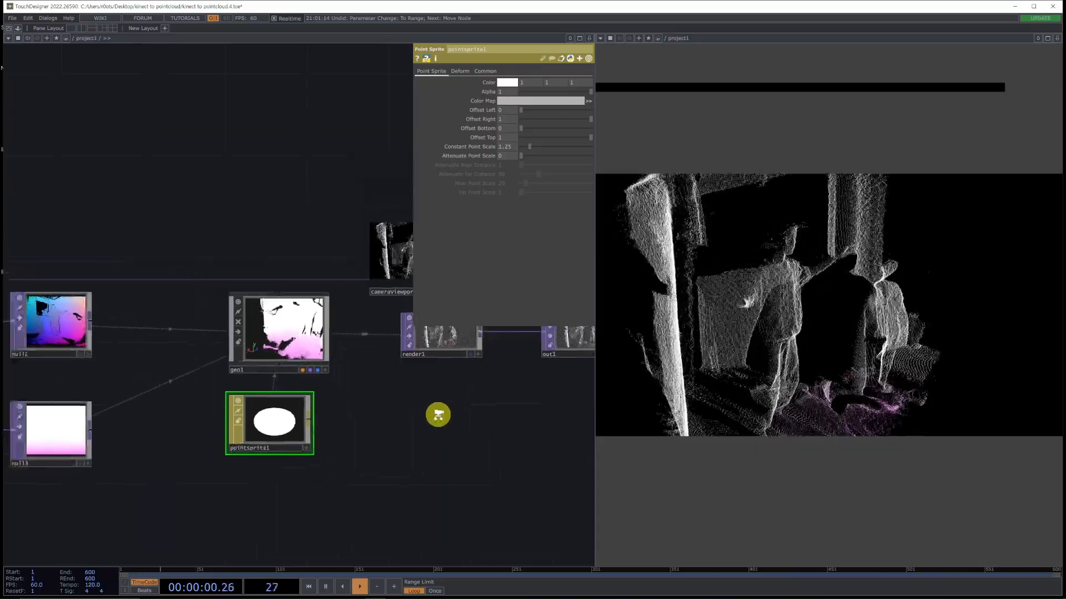
{"action": "left_click", "coordinate": [242, 463]}
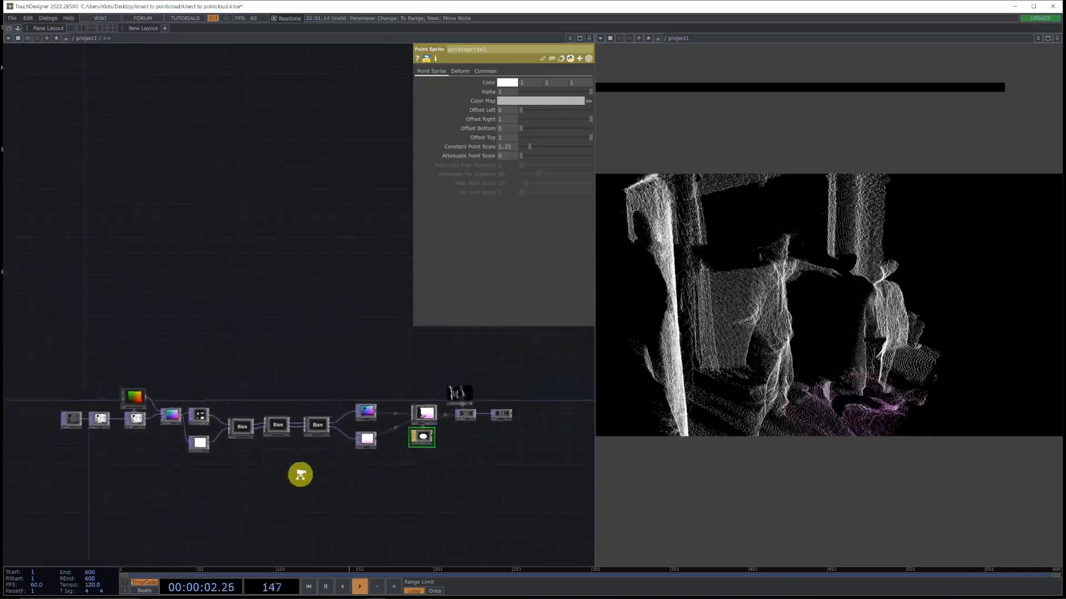
{"action": "key", "text": "ctrl+a"}
{"action": "key", "text": "Delete"}
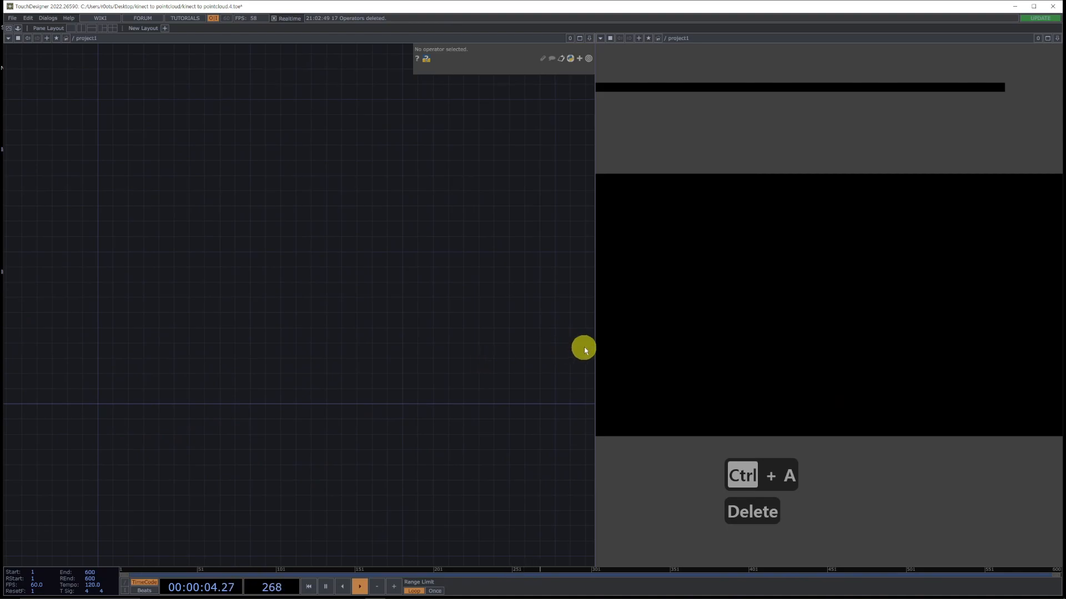
Step: Close the output viewer pane so the project1 network editor fills the workspace
{"action": "left_click_drag", "start_coordinate": [594, 344], "coordinate": [873, 346]}
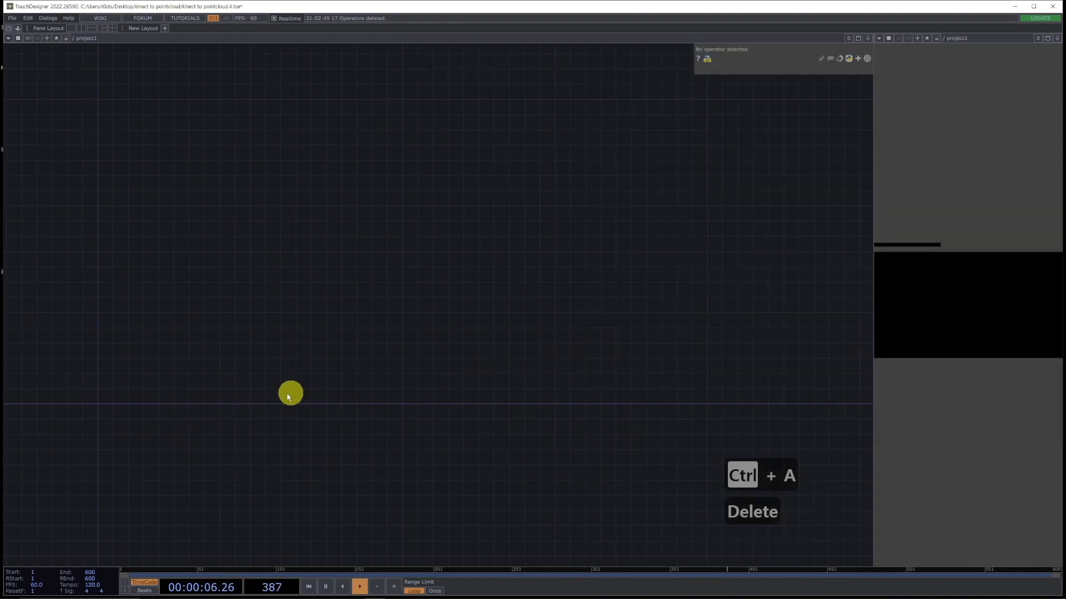
{"action": "left_click", "coordinate": [881, 40]}
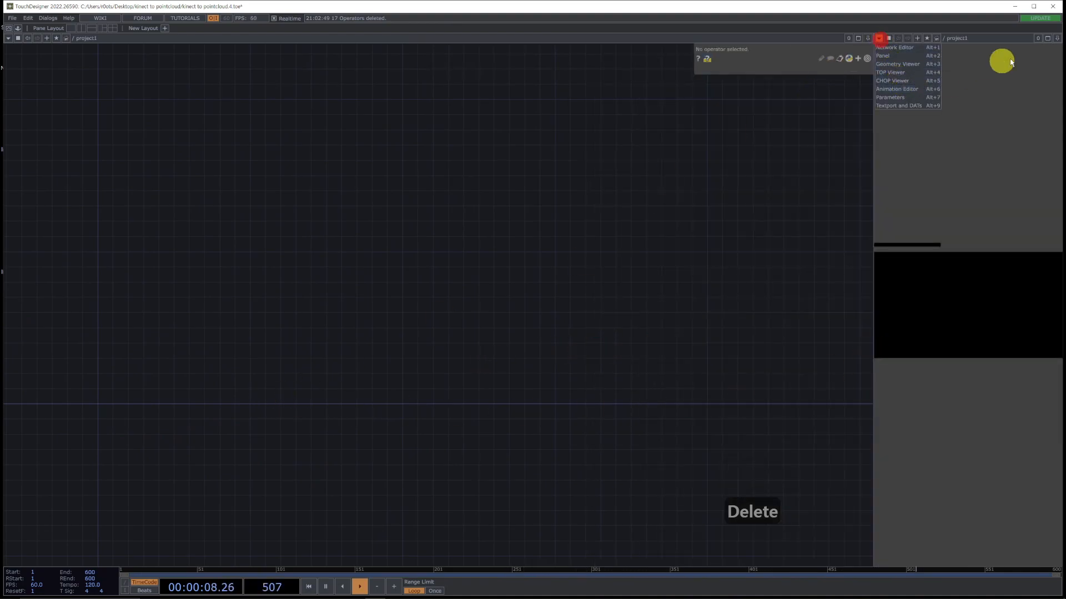
{"action": "left_click", "coordinate": [1054, 39]}
{"action": "left_click", "coordinate": [1006, 97]}
Step: Add a Kinect TOP to the empty network and turn on its Mirror Image option
{"action": "left_click", "coordinate": [321, 333]}
{"action": "key", "text": "Tab"}
{"action": "key", "text": "Tab"}
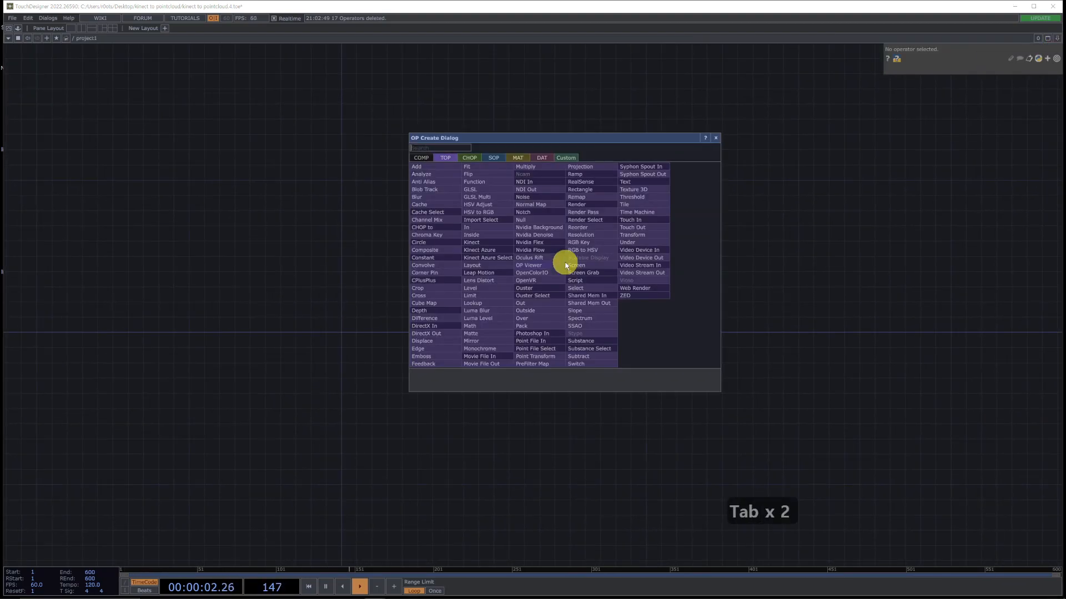
{"action": "type", "text": "kinect"}
{"action": "key", "text": "Return"}
{"action": "left_click_drag", "start_coordinate": [565, 263], "coordinate": [354, 287]}
{"action": "scroll", "coordinate": [353, 294], "scroll_direction": "up", "scroll_amount": 5}
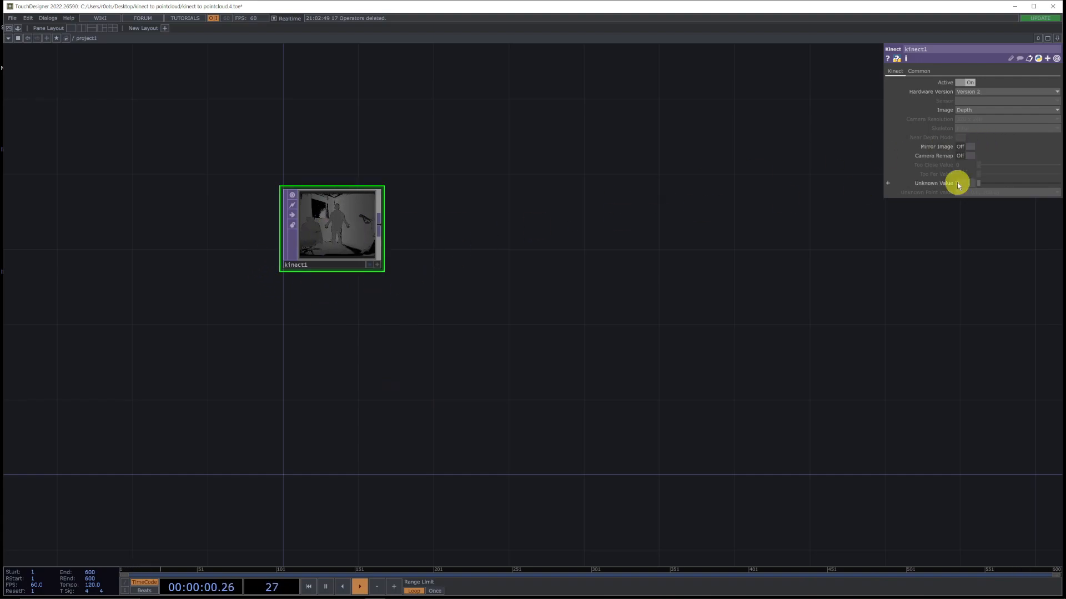
{"action": "left_click", "coordinate": [963, 147]}
{"action": "left_click_drag", "start_coordinate": [364, 315], "coordinate": [471, 321]}
Step: Load the UV.tox component from the desktop into the network below kinect1
{"action": "key", "text": "Tab"}
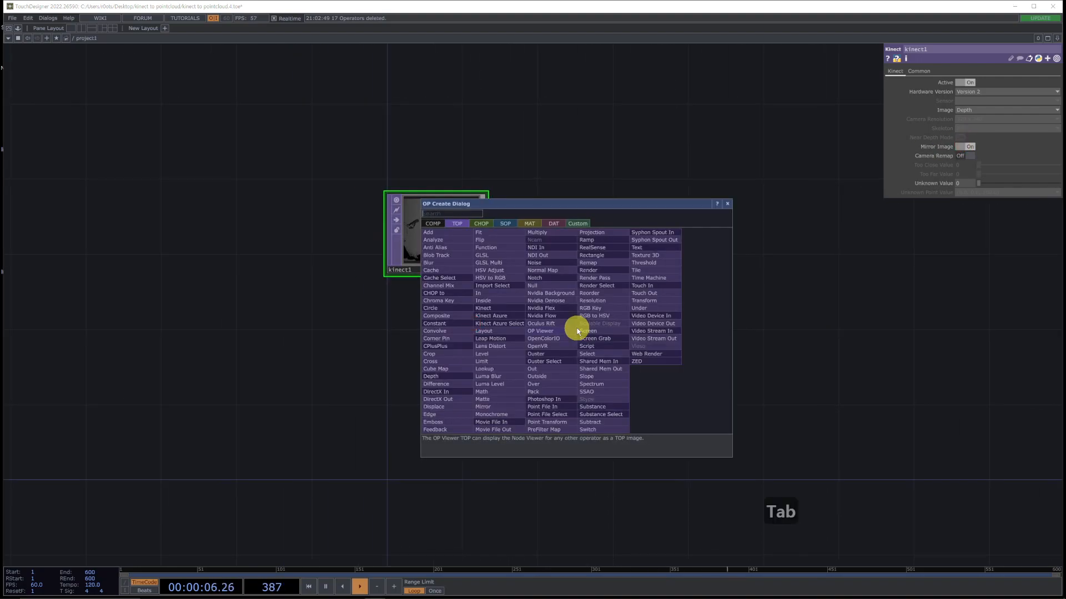
{"action": "key", "text": "Escape"}
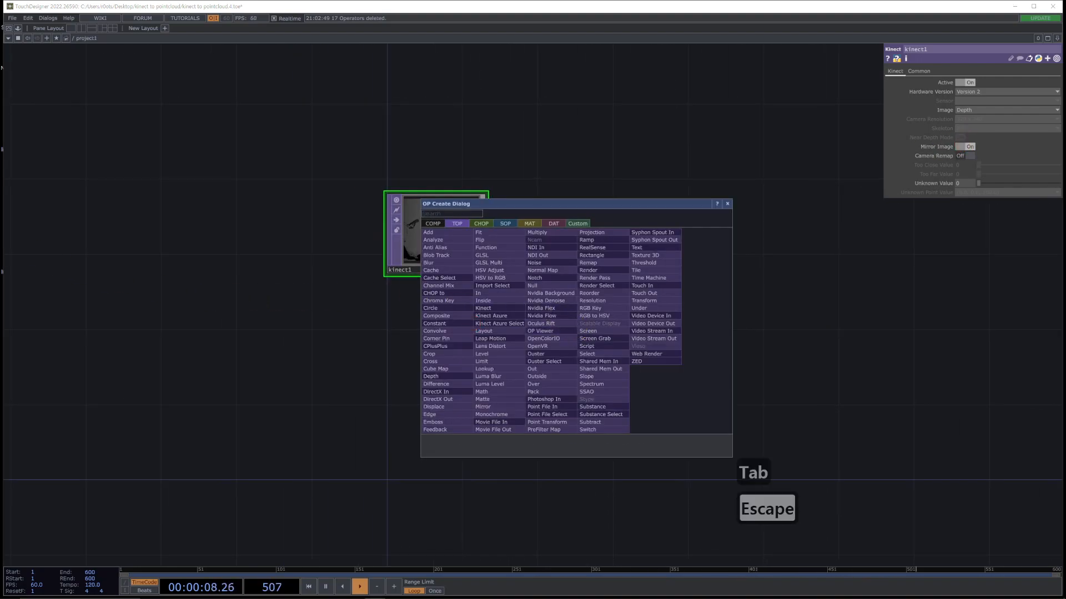
{"action": "mouse_move", "coordinate": [459, 344]}
{"action": "left_mouse_down"}
{"action": "mouse_move", "coordinate": [466, 338]}
{"action": "mouse_move", "coordinate": [475, 356]}
{"action": "left_mouse_up"}
{"action": "middle_click_drag", "start_coordinate": [556, 298], "coordinate": [481, 338]}
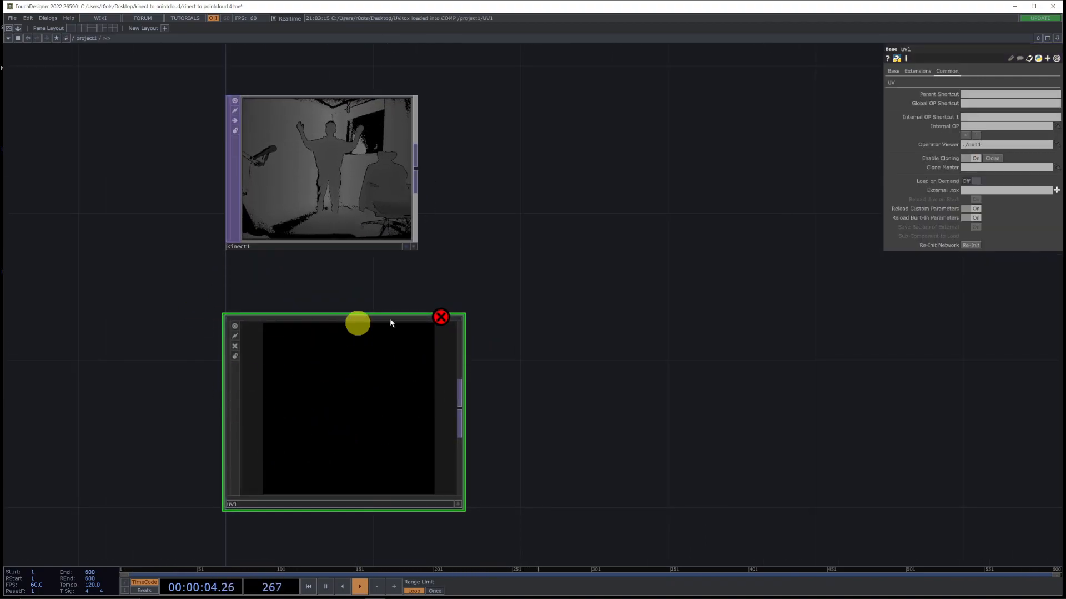
{"action": "left_click_drag", "start_coordinate": [552, 393], "coordinate": [642, 352]}
{"action": "scroll", "coordinate": [642, 351], "scroll_direction": "down", "scroll_amount": 3}
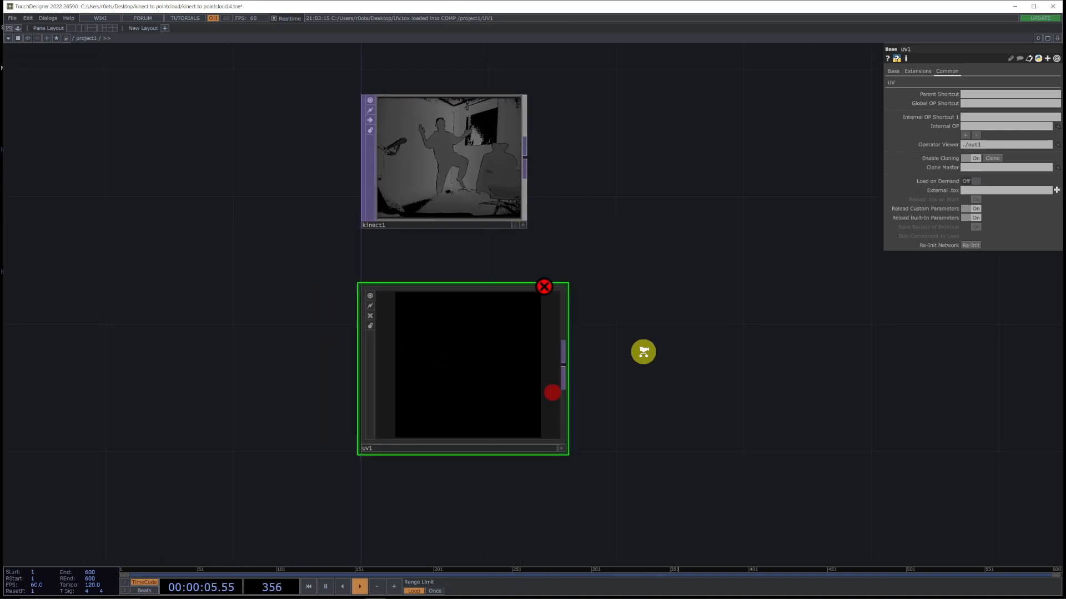
Step: Append a Null TOP to the output of kinect1
{"action": "left_click", "coordinate": [488, 194]}
{"action": "key", "text": "alt+n"}
{"action": "left_click", "coordinate": [703, 192]}
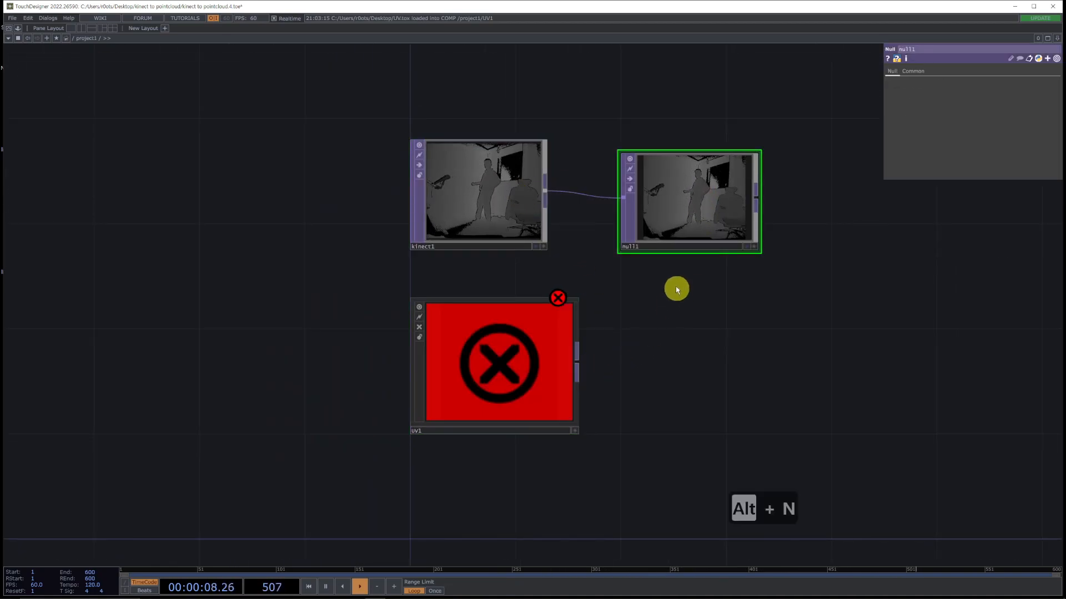
Step: Set the UV component's first resolution expression to op('null1').width
{"action": "left_click", "coordinate": [512, 374]}
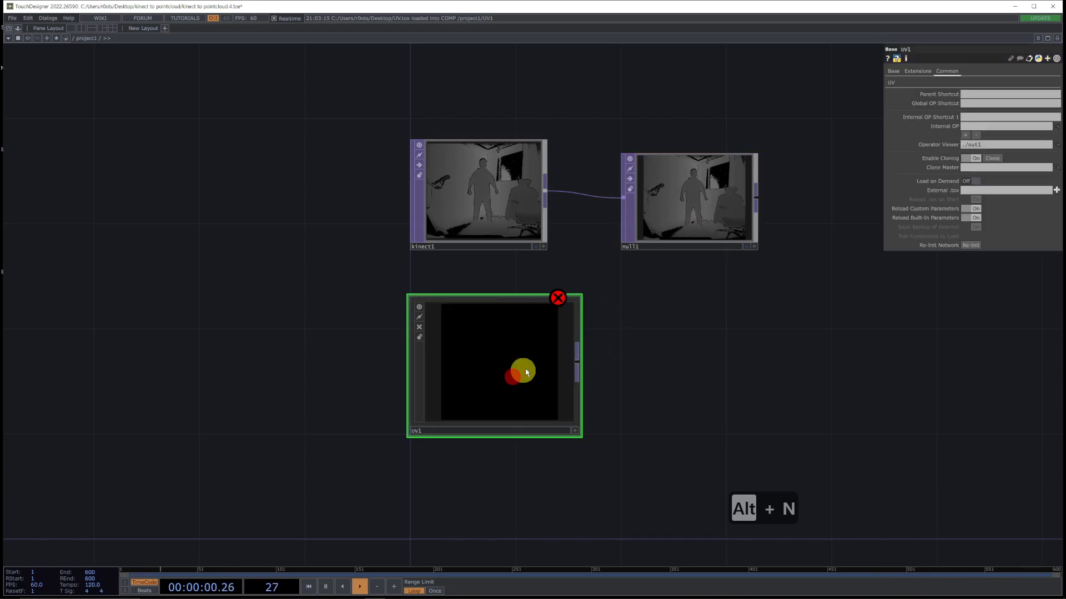
{"action": "left_click", "coordinate": [890, 82]}
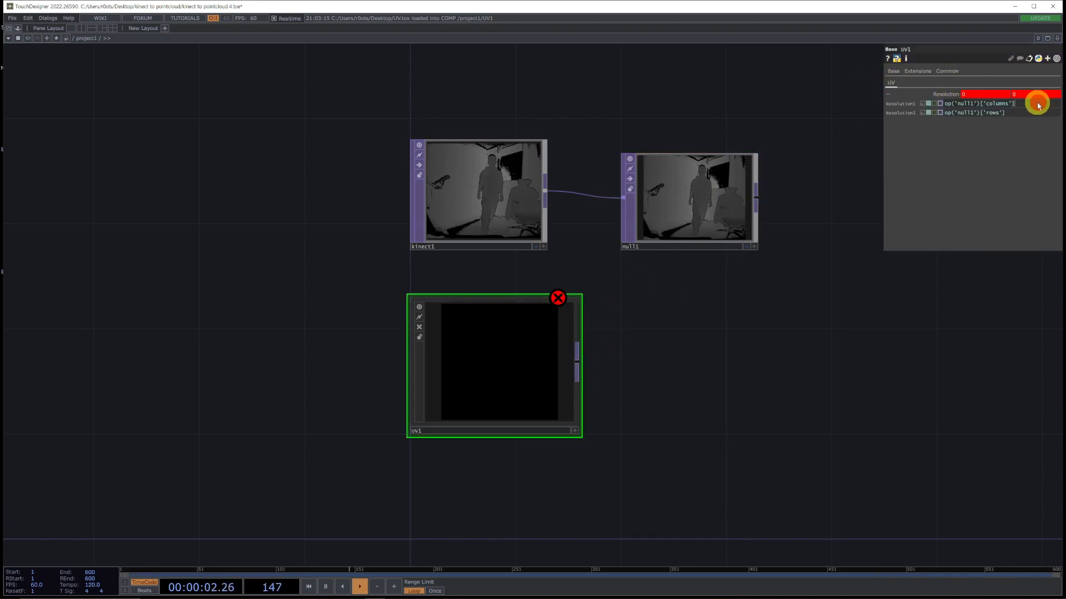
{"action": "key", "text": "BackSpace"}
{"action": "key", "text": "BackSpace"}
{"action": "key", "text": "BackSpace"}
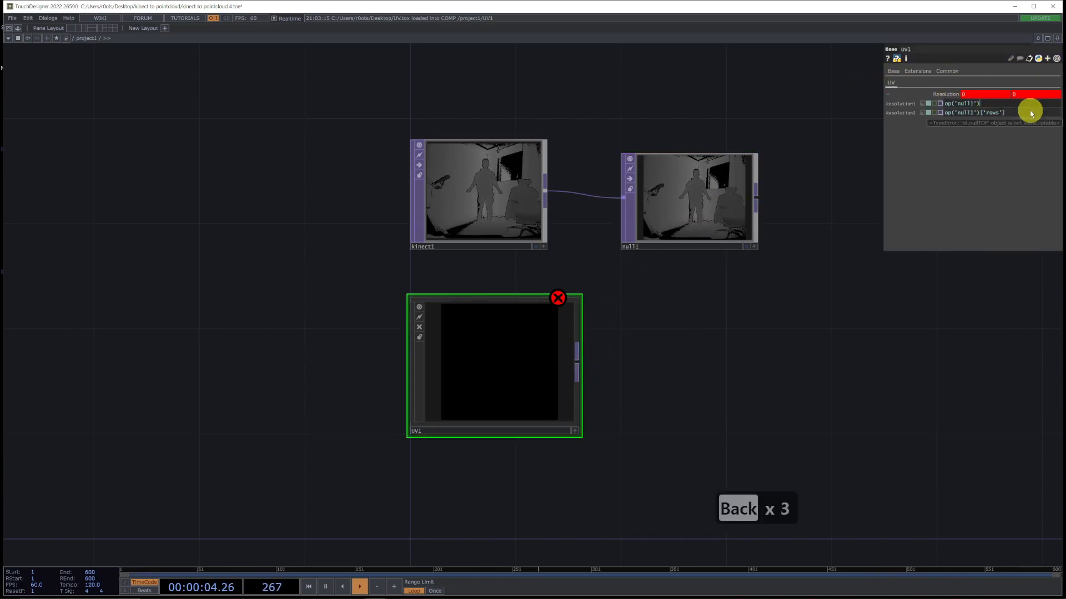
{"action": "type", "text": ".wid"}
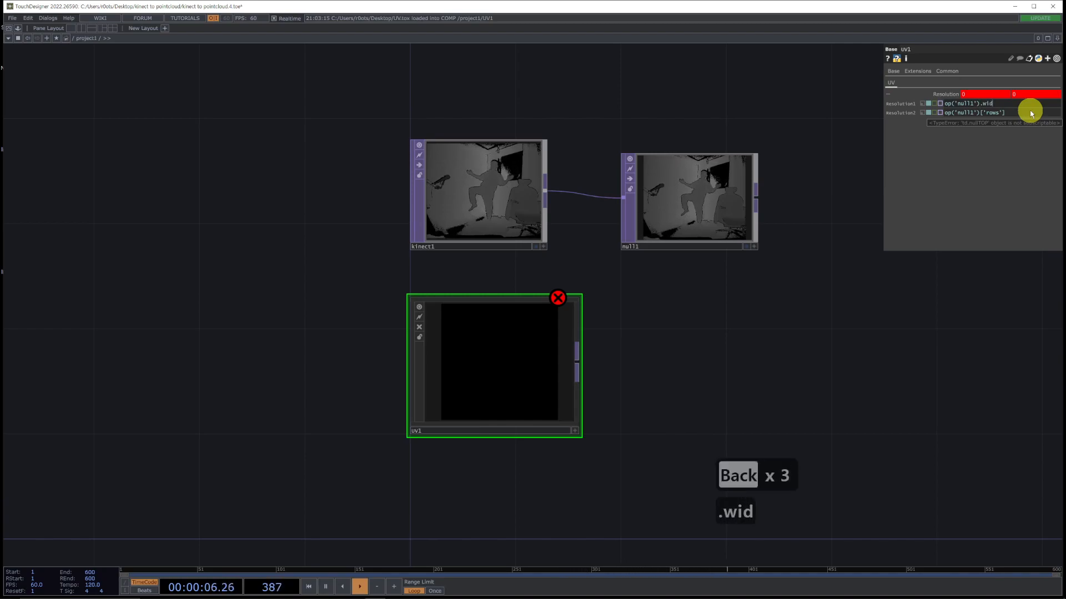
{"action": "type", "text": "th"}
{"action": "key", "text": "Return"}
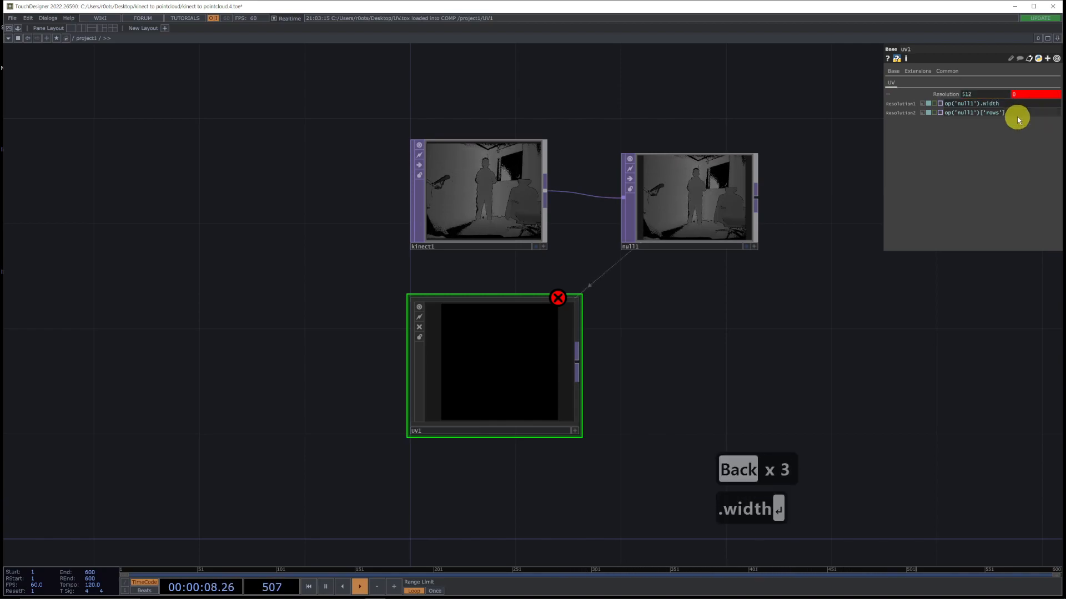
Step: Set the UV component's second resolution expression to op('null1').height
{"action": "type", "text": "\\\\"}
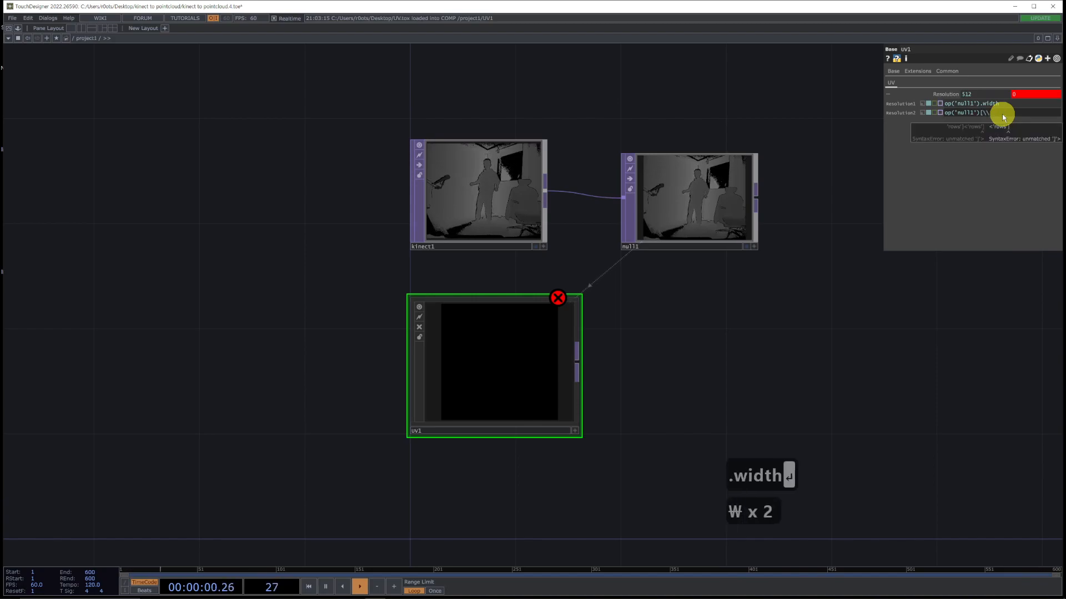
{"action": "key", "text": "BackSpace"}
{"action": "key", "text": "BackSpace"}
{"action": "type", "text": "."}
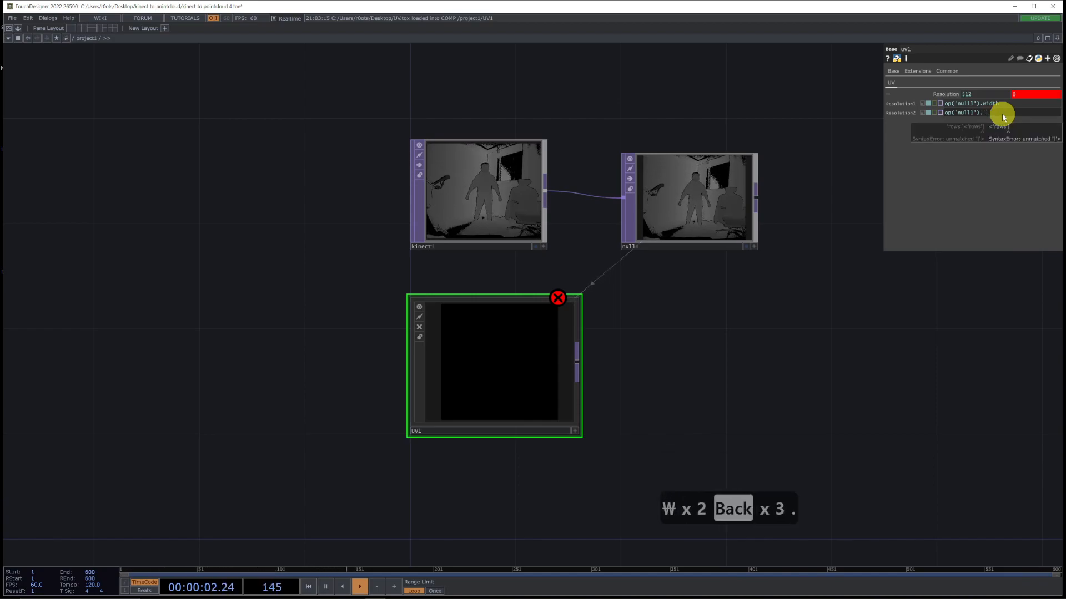
{"action": "type", "text": "height"}
{"action": "key", "text": "Return"}
Step: Move null1 farther from kinect1 and append a second Null TOP to the UV component's output
{"action": "left_click_drag", "start_coordinate": [699, 372], "coordinate": [623, 376]}
{"action": "left_click_drag", "start_coordinate": [638, 198], "coordinate": [717, 198]}
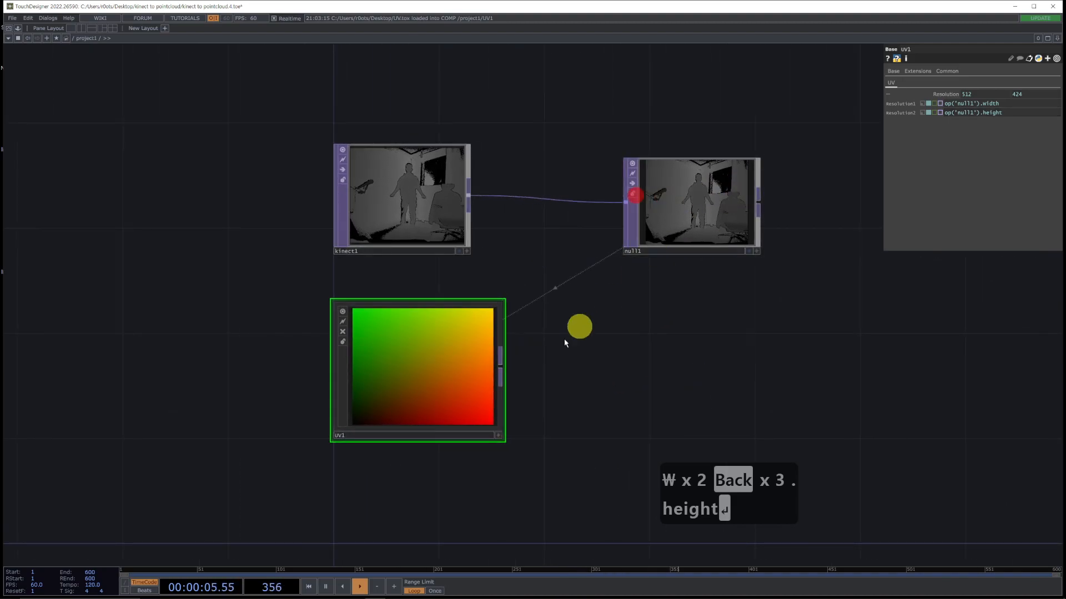
{"action": "right_click", "coordinate": [499, 362]}
{"action": "type", "text": "null"}
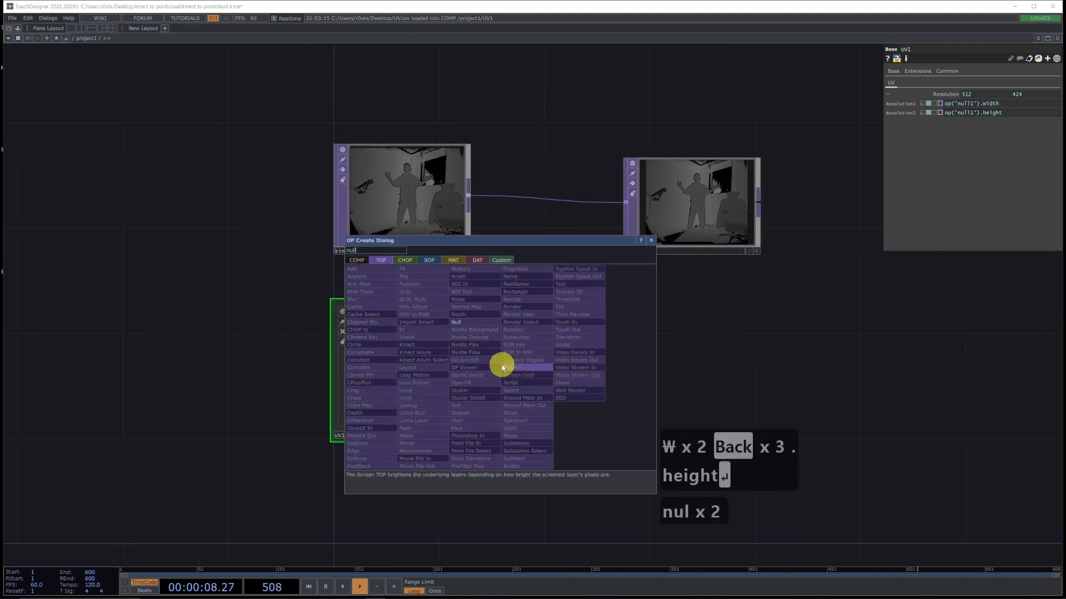
{"action": "key", "text": "Return"}
{"action": "left_click_drag", "start_coordinate": [501, 365], "coordinate": [689, 357]}
Step: Arrange the UV component and its Null in a row above kinect1 and null1
{"action": "right_click_drag", "start_coordinate": [432, 539], "coordinate": [727, 380]}
{"action": "mouse_move", "coordinate": [697, 386]}
{"action": "left_mouse_down"}
{"action": "mouse_move", "coordinate": [688, 10]}
{"action": "mouse_move", "coordinate": [683, 61]}
{"action": "left_mouse_up"}
{"action": "scroll", "coordinate": [481, 291], "scroll_direction": "down", "scroll_amount": 3}
{"action": "right_click_drag", "start_coordinate": [463, 303], "coordinate": [649, 127]}
{"action": "left_click_drag", "start_coordinate": [649, 126], "coordinate": [649, 246]}
{"action": "left_click", "coordinate": [716, 265]}
{"action": "scroll", "coordinate": [728, 264], "scroll_direction": "up", "scroll_amount": 4}
{"action": "left_click_drag", "start_coordinate": [734, 260], "coordinate": [652, 260]}
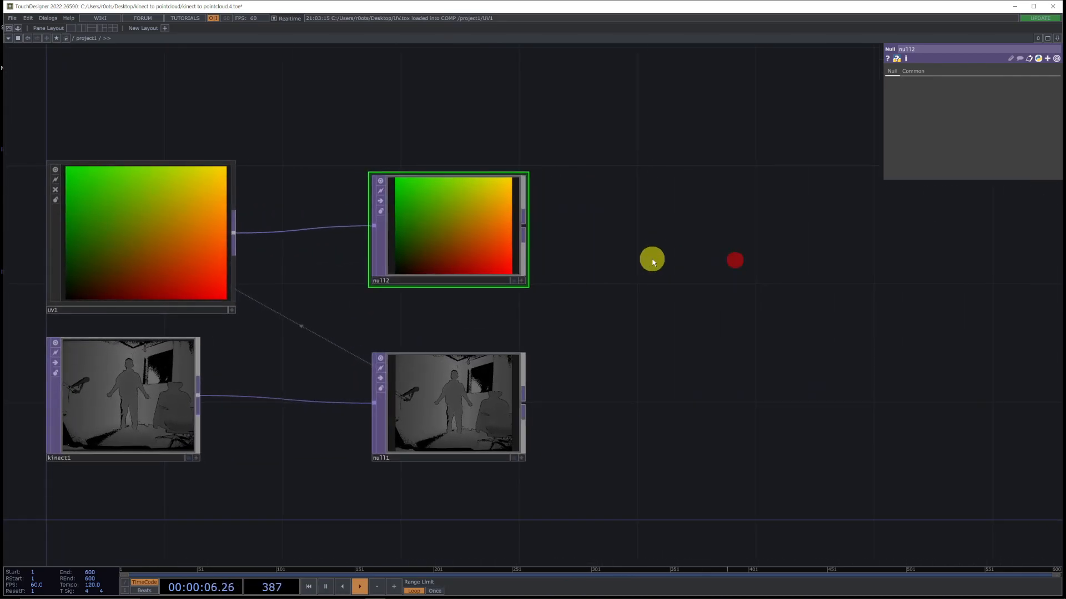
Step: Add a Reorder TOP and connect null2 to its first input and null1 to its second
{"action": "key", "text": "Tab"}
{"action": "type", "text": "reo"}
{"action": "key", "text": "Return"}
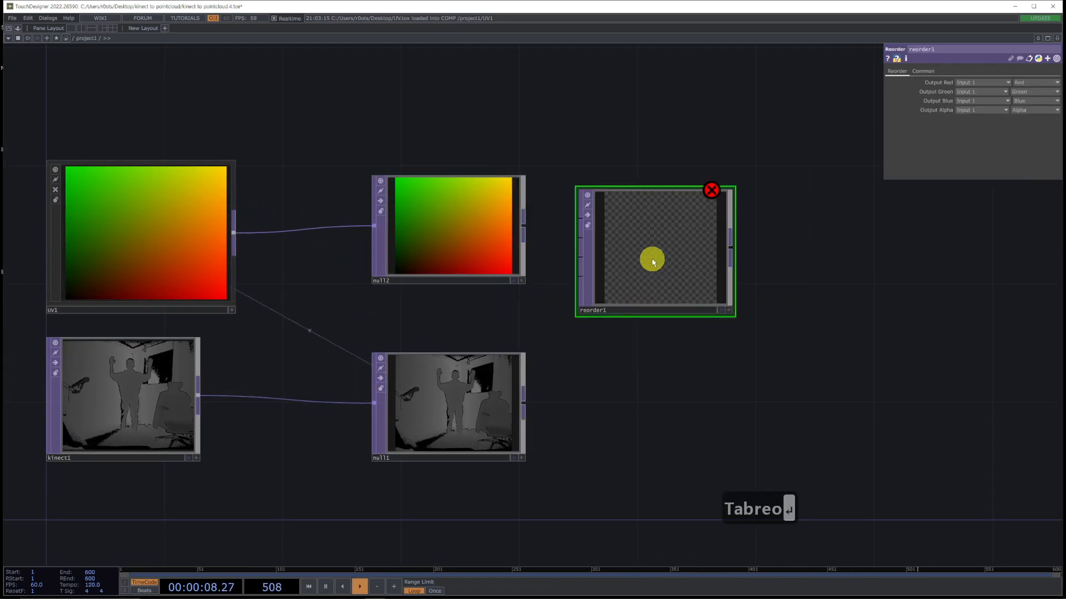
{"action": "left_click", "coordinate": [700, 325]}
{"action": "left_click_drag", "start_coordinate": [523, 227], "coordinate": [638, 278]}
{"action": "left_click_drag", "start_coordinate": [532, 402], "coordinate": [642, 301]}
{"action": "left_click_drag", "start_coordinate": [93, 393], "coordinate": [97, 410]}
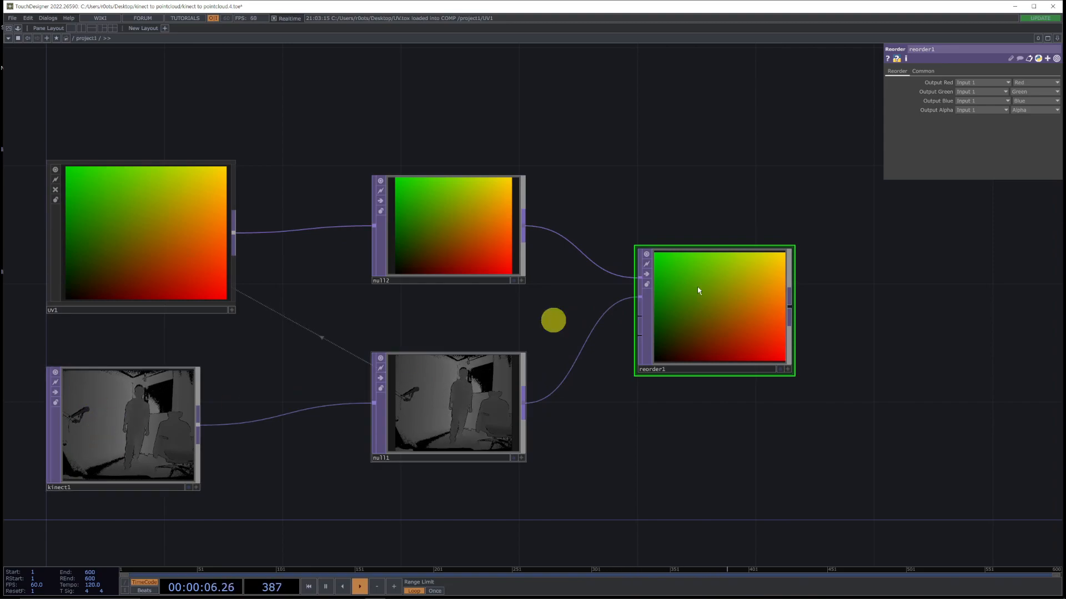
Step: Set kinect1's pixel format to 32-bit float (Mono)
{"action": "left_click", "coordinate": [133, 419]}
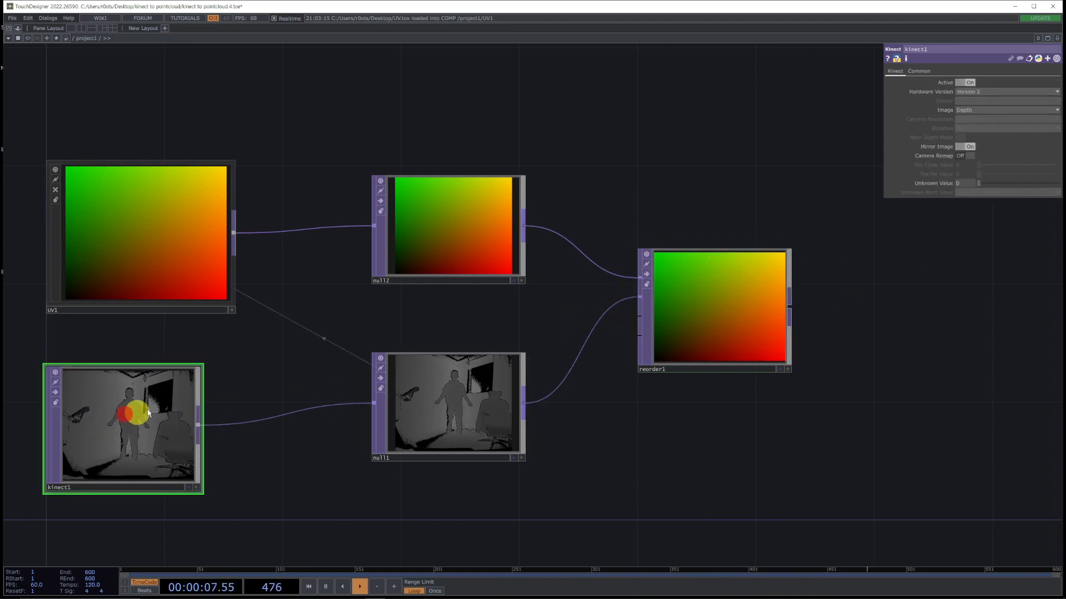
{"action": "left_click", "coordinate": [918, 71]}
{"action": "left_click", "coordinate": [978, 151]}
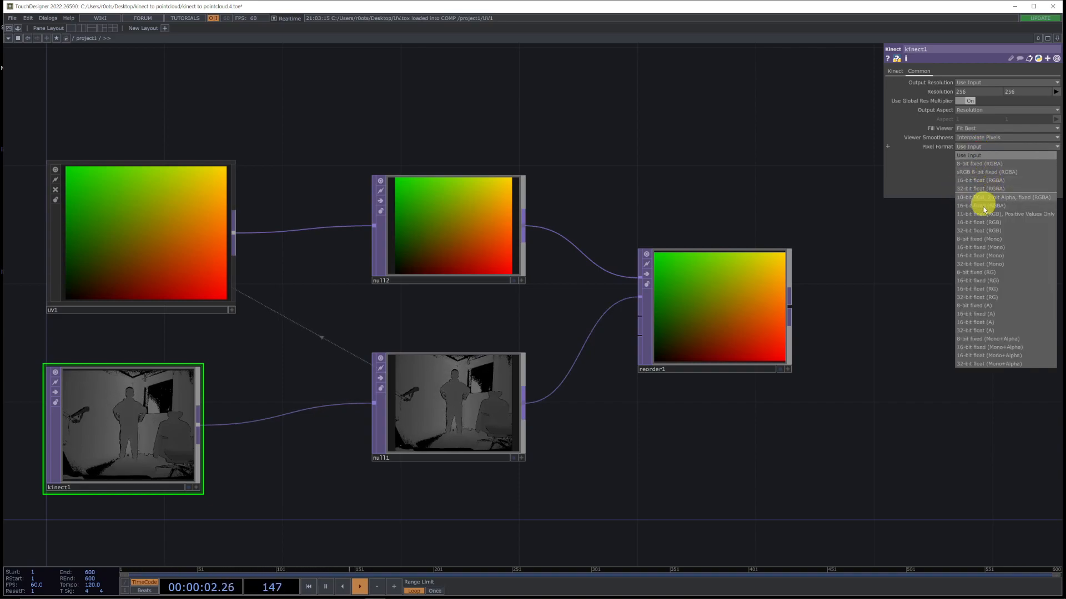
{"action": "left_click", "coordinate": [995, 264]}
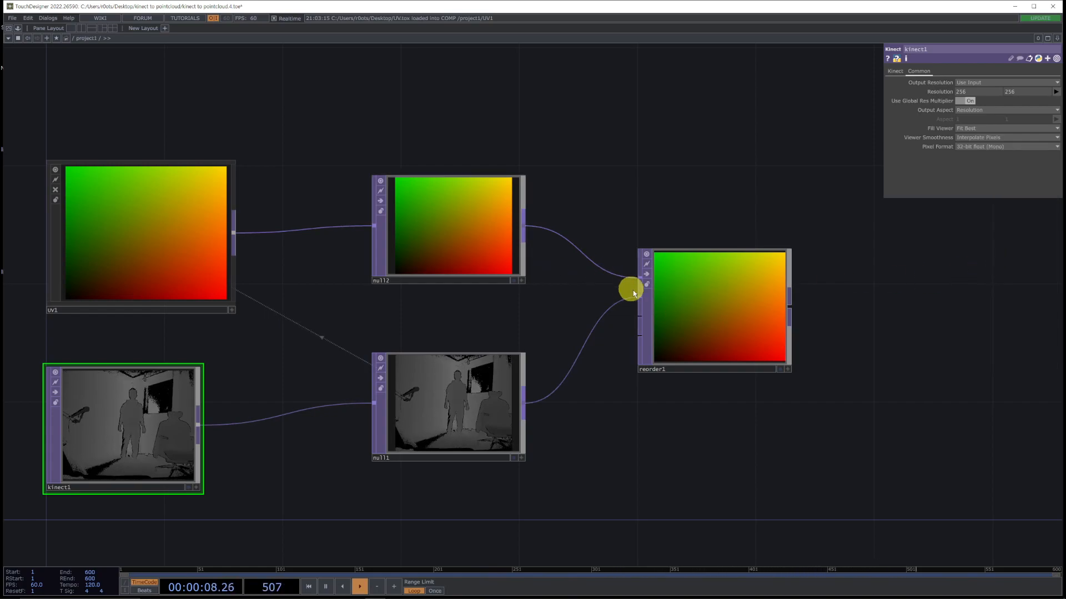
Step: Set the Reorder TOP's pixel format to 32-bit float (RGBA)
{"action": "left_click", "coordinate": [705, 308]}
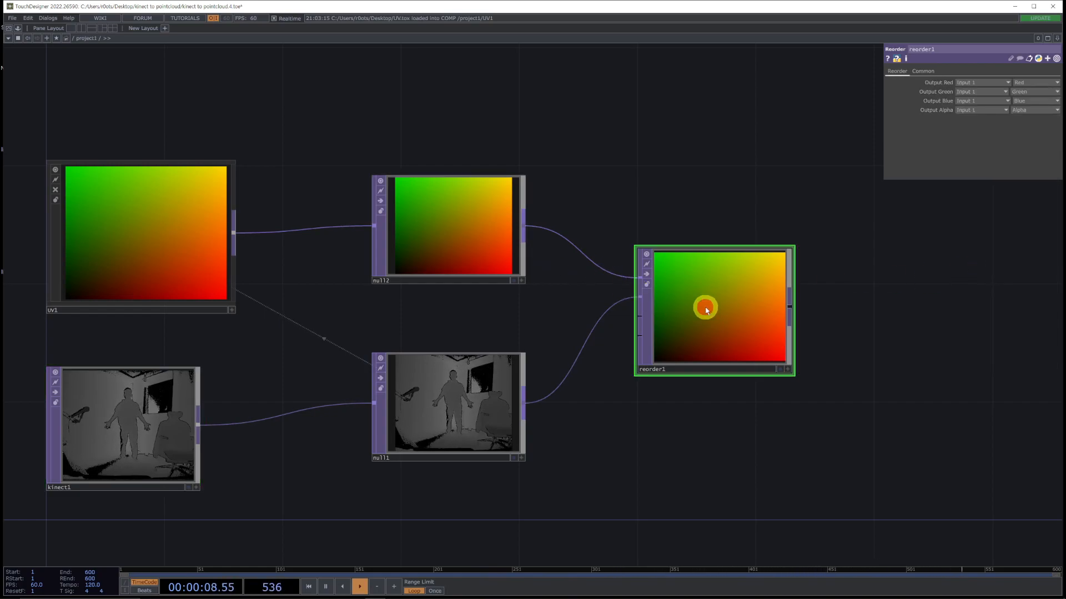
{"action": "left_click", "coordinate": [924, 71]}
{"action": "left_click", "coordinate": [964, 174]}
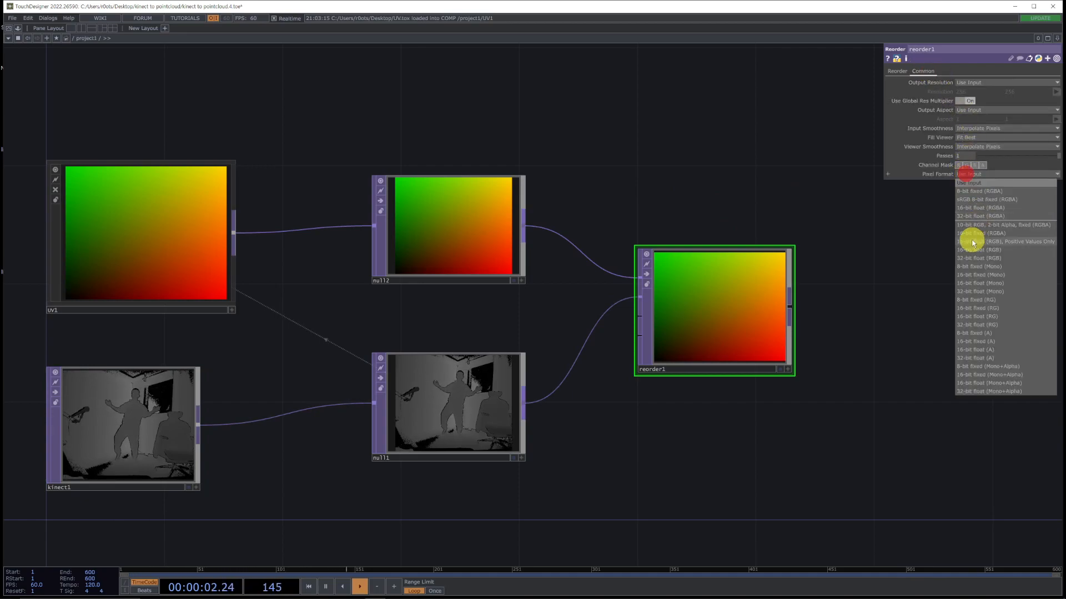
{"action": "left_click", "coordinate": [988, 216]}
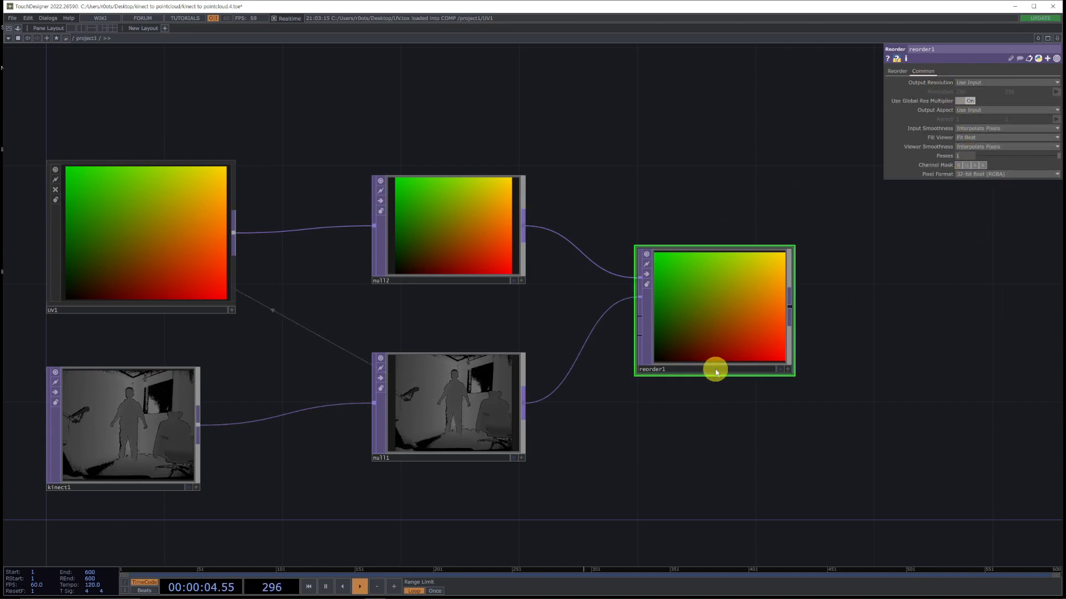
Step: Set the Reorder TOP's Output Blue to Input 2 with Luminance as the source channel
{"action": "left_click", "coordinate": [898, 73]}
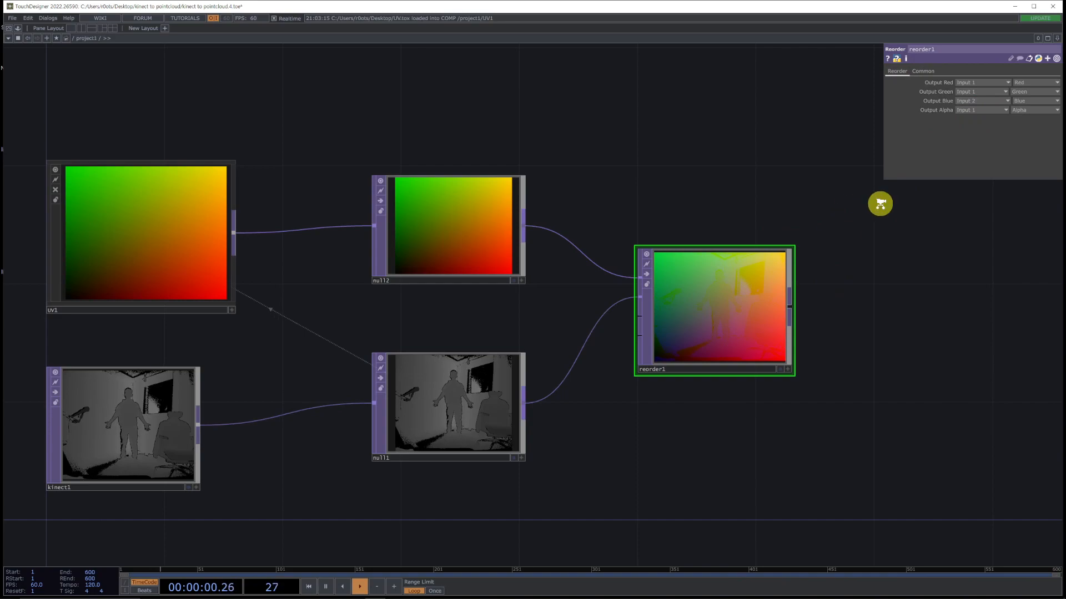
{"action": "scroll", "coordinate": [880, 207], "scroll_direction": "up", "scroll_amount": 2}
{"action": "left_click", "coordinate": [1013, 104]}
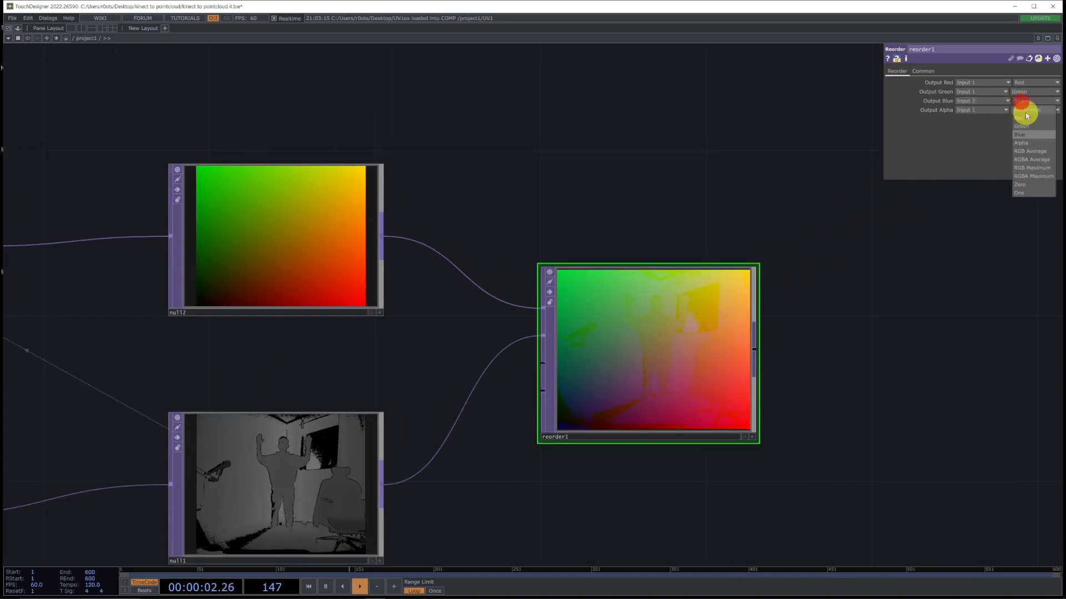
{"action": "left_click", "coordinate": [1048, 108]}
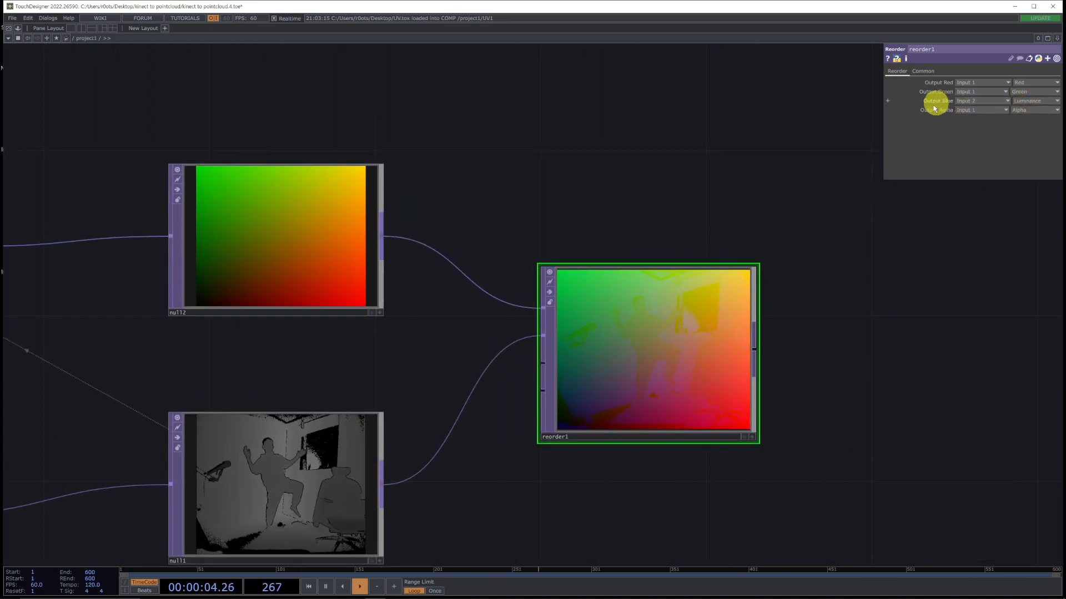
{"action": "left_click_drag", "start_coordinate": [650, 369], "coordinate": [649, 395]}
{"action": "scroll", "coordinate": [854, 401], "scroll_direction": "down", "scroll_amount": 5}
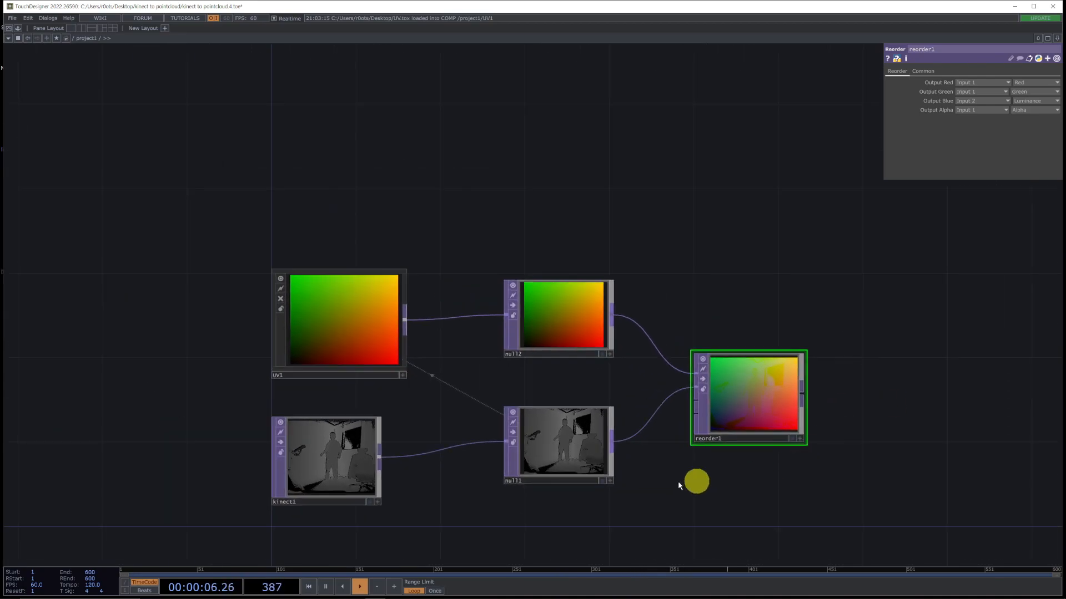
{"action": "scroll", "coordinate": [787, 372], "scroll_direction": "up", "scroll_amount": 5}
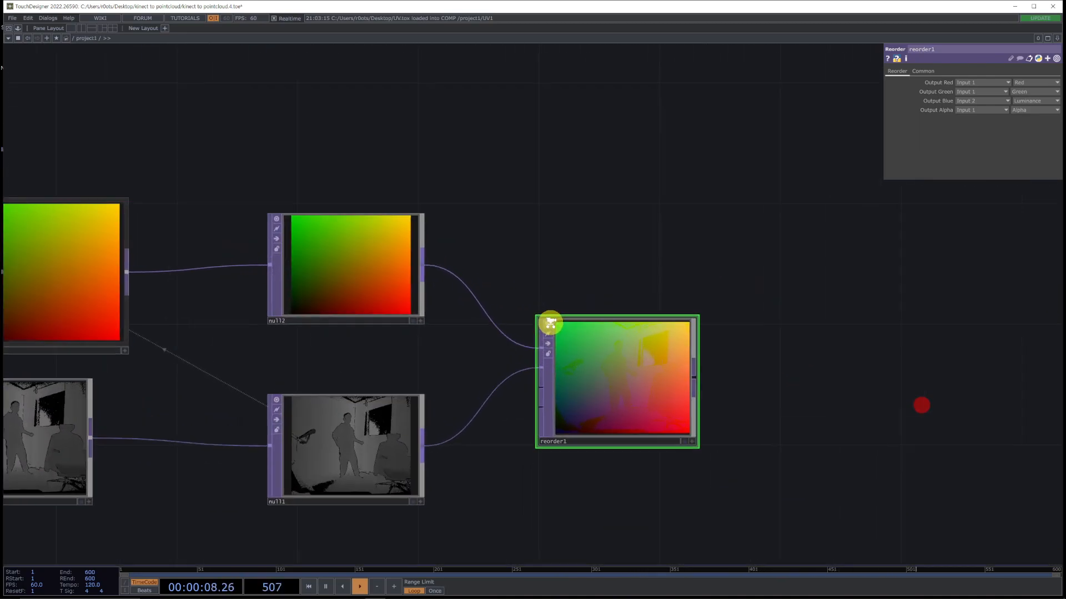
Step: Save the project and add a Geometry COMP in the empty space beyond the Reorder TOP
{"action": "left_click_drag", "start_coordinate": [864, 385], "coordinate": [588, 350]}
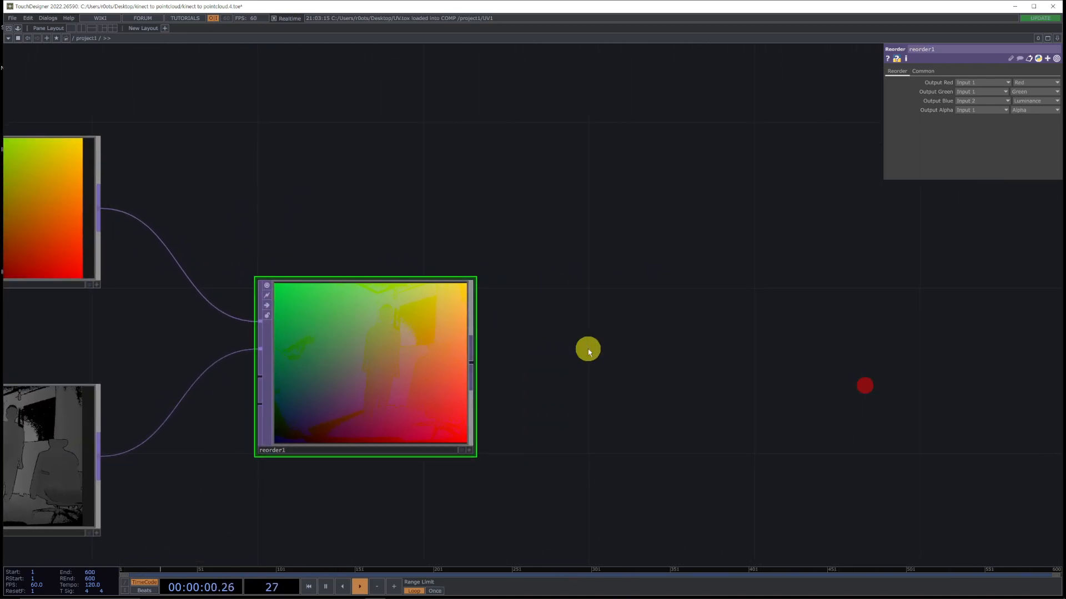
{"action": "key", "text": "ctrl+s"}
{"action": "left_click_drag", "start_coordinate": [948, 340], "coordinate": [383, 345]}
{"action": "scroll", "coordinate": [517, 363], "scroll_direction": "down", "scroll_amount": 5}
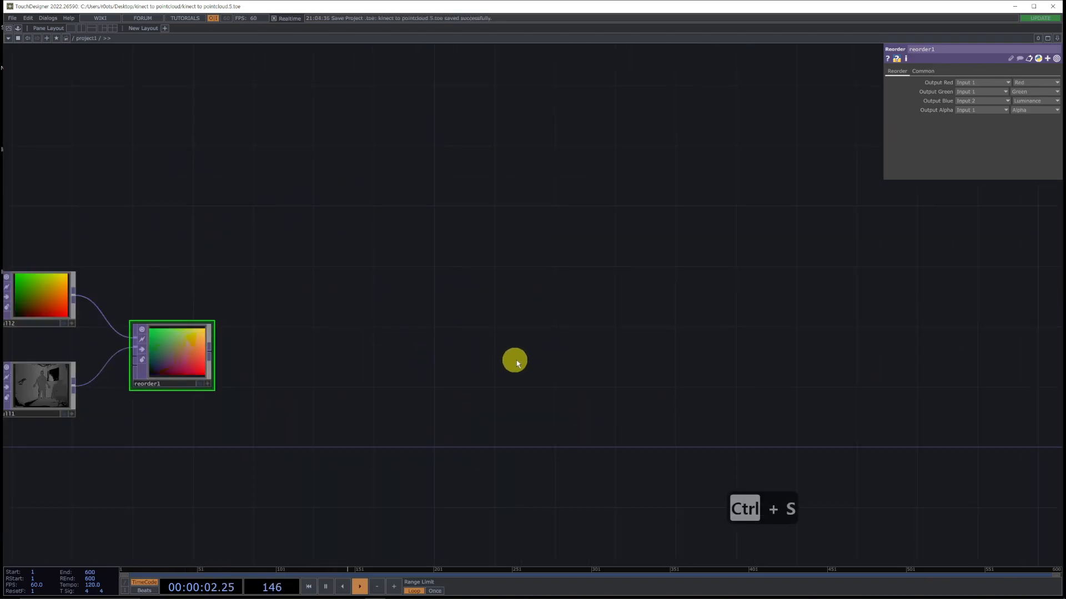
{"action": "left_click_drag", "start_coordinate": [491, 376], "coordinate": [591, 404]}
{"action": "key", "text": "Tab"}
{"action": "key", "text": "shift+Tab"}
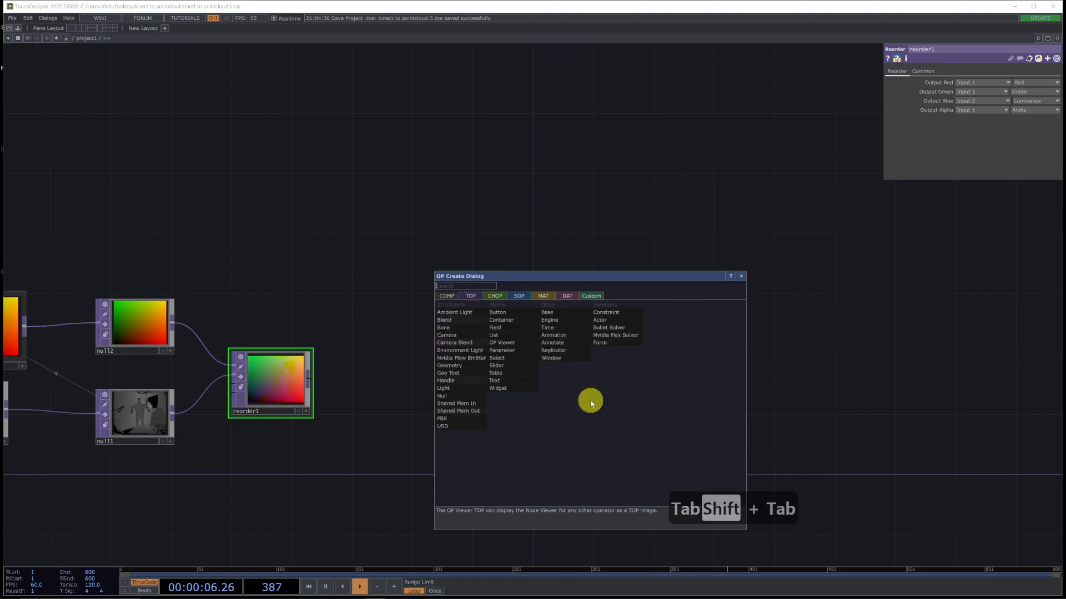
{"action": "type", "text": "geo"}
{"action": "key", "text": "Return"}
{"action": "key", "text": "Escape"}
{"action": "left_click", "coordinate": [661, 358]}
{"action": "left_click_drag", "start_coordinate": [660, 356], "coordinate": [566, 366]}
Step: Go inside the Geometry COMP and delete its default torus
{"action": "left_click", "coordinate": [475, 390]}
{"action": "scroll", "coordinate": [565, 367], "scroll_direction": "up", "scroll_amount": 5}
{"action": "scroll", "coordinate": [421, 370], "scroll_direction": "down", "scroll_amount": 5}
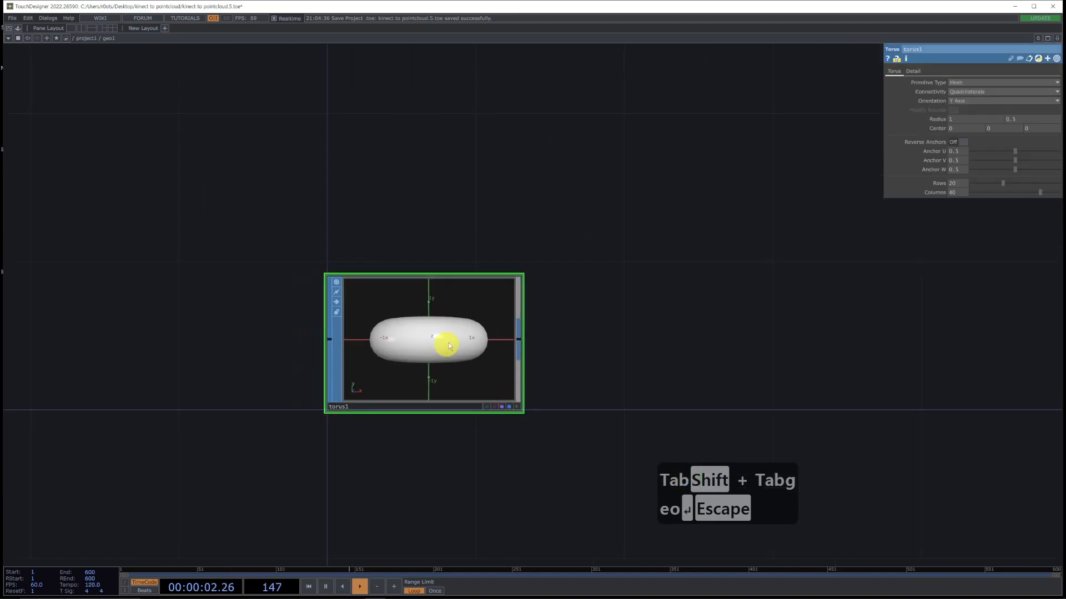
{"action": "key", "text": "Delete"}
Step: Create an Add SOP inside the Geometry COMP and turn on Add Points
{"action": "key", "text": "Tab"}
{"action": "key", "text": "Tab"}
{"action": "key", "text": "Tab"}
{"action": "key", "text": "Tab"}
{"action": "type", "text": "add"}
{"action": "key", "text": "Return"}
{"action": "left_click_drag", "start_coordinate": [455, 339], "coordinate": [418, 340]}
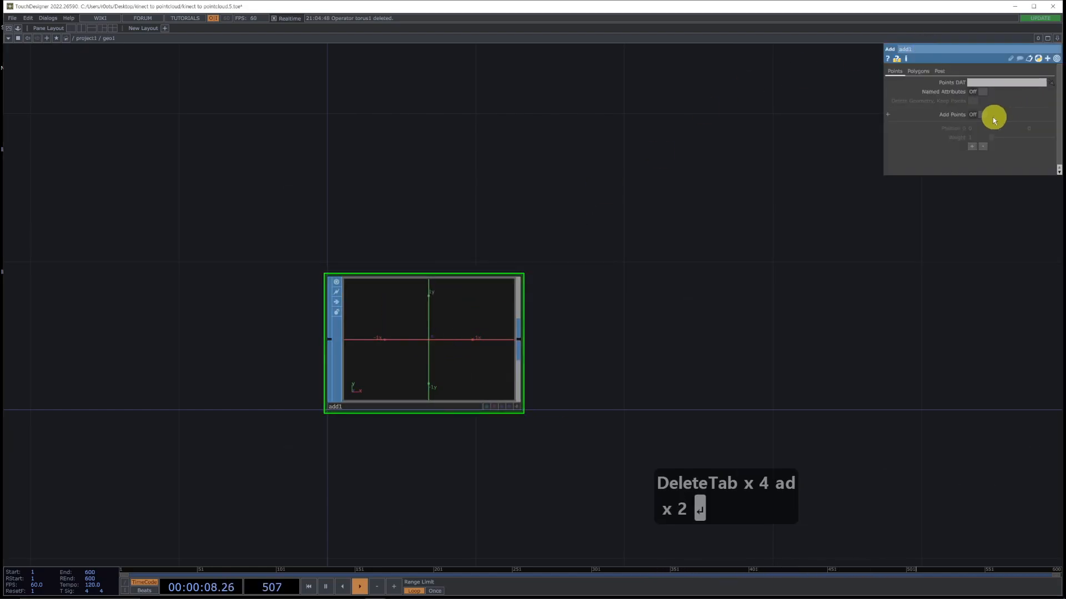
{"action": "left_click", "coordinate": [979, 118]}
Step: Add a Convert SOP connected to the output of the Add SOP
{"action": "left_click_drag", "start_coordinate": [797, 366], "coordinate": [306, 330]}
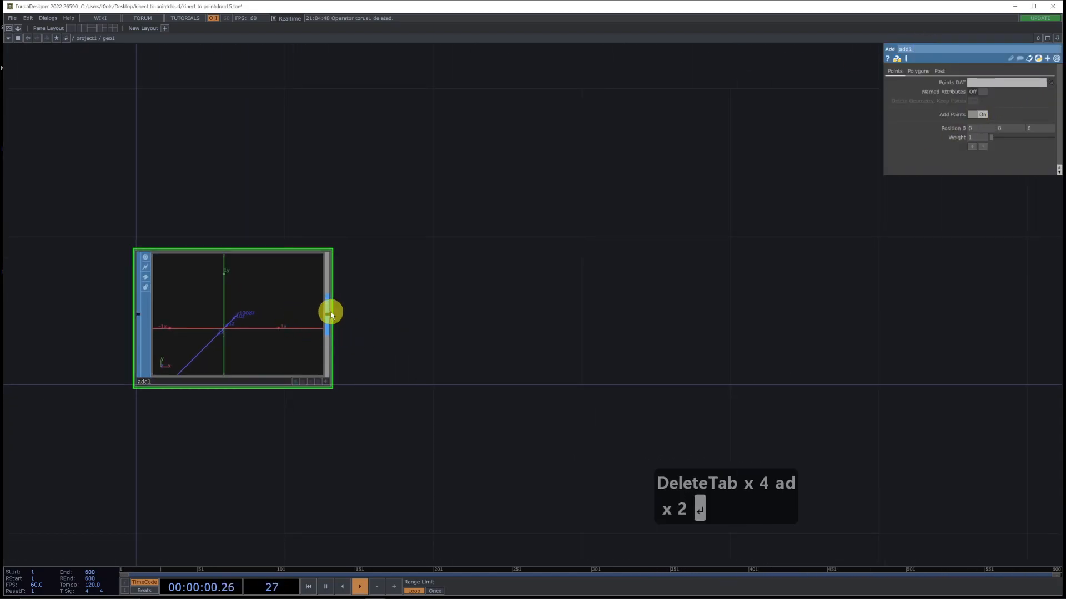
{"action": "right_click", "coordinate": [330, 314]}
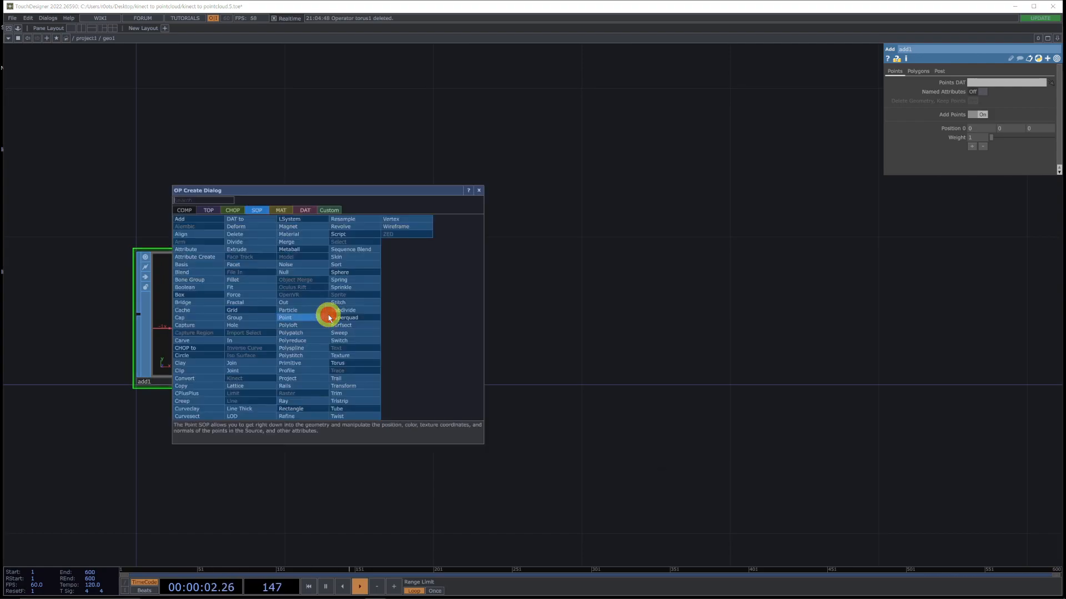
{"action": "type", "text": "convet"}
{"action": "key", "text": "Return"}
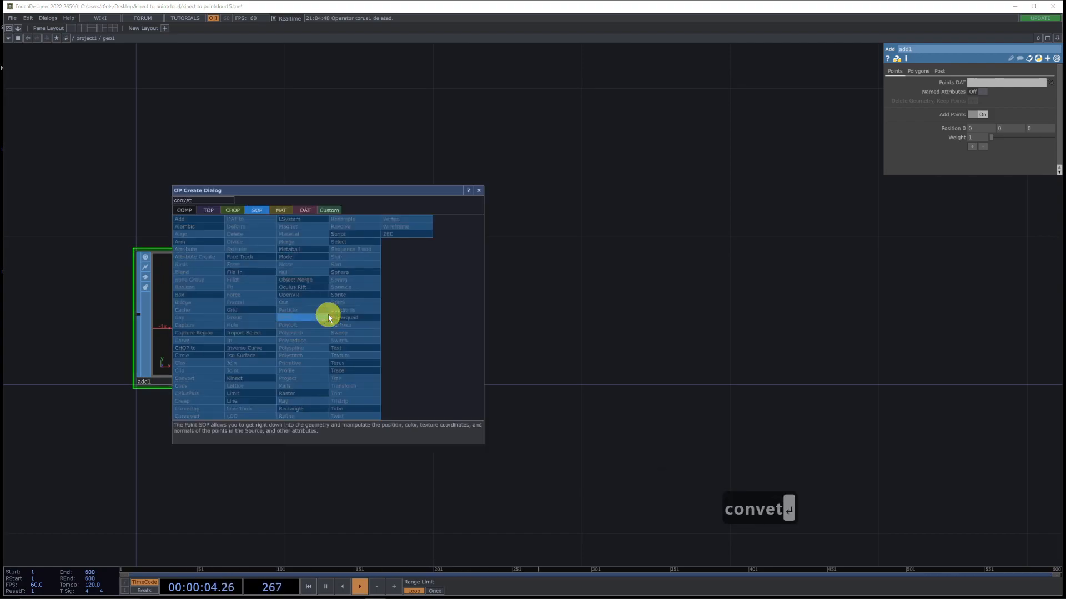
{"action": "left_click", "coordinate": [194, 378]}
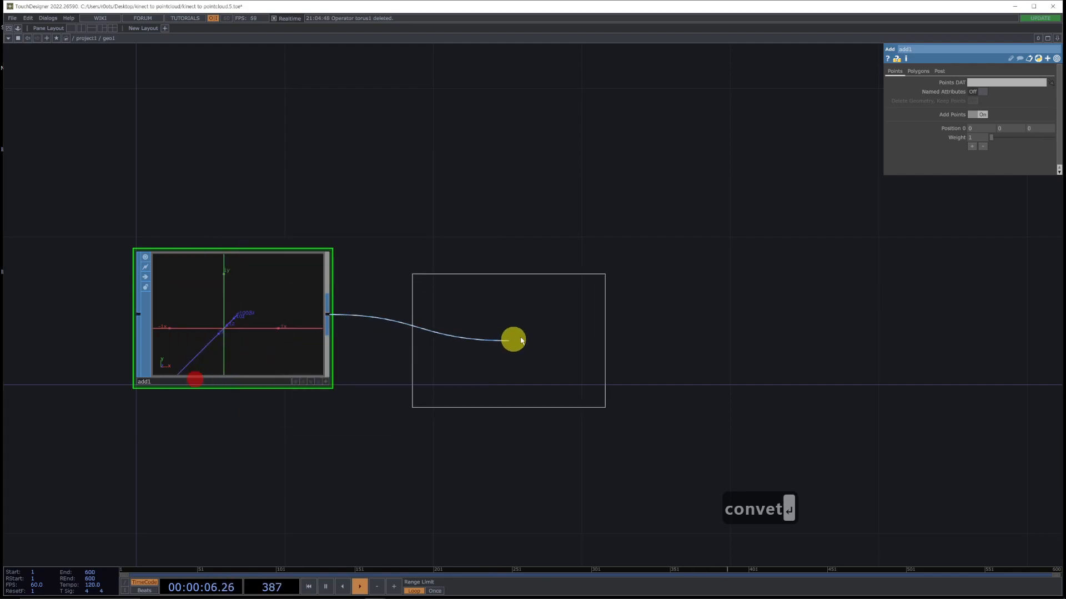
{"action": "left_click", "coordinate": [580, 318]}
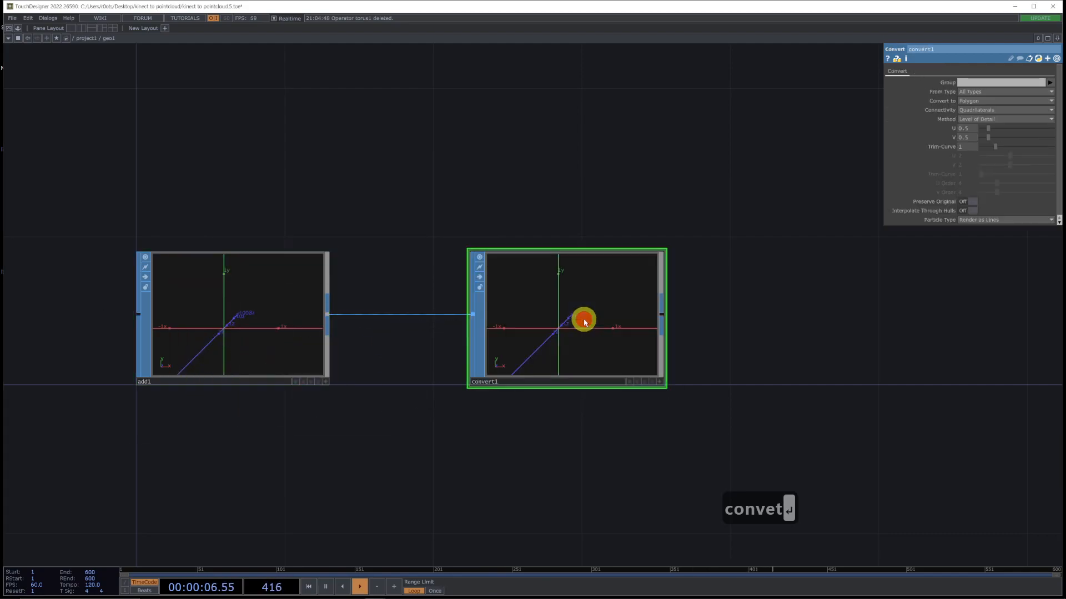
Step: Set the Convert SOP to convert to Particles Per Point with the particle type Render as Point Sprites
{"action": "left_click", "coordinate": [994, 102]}
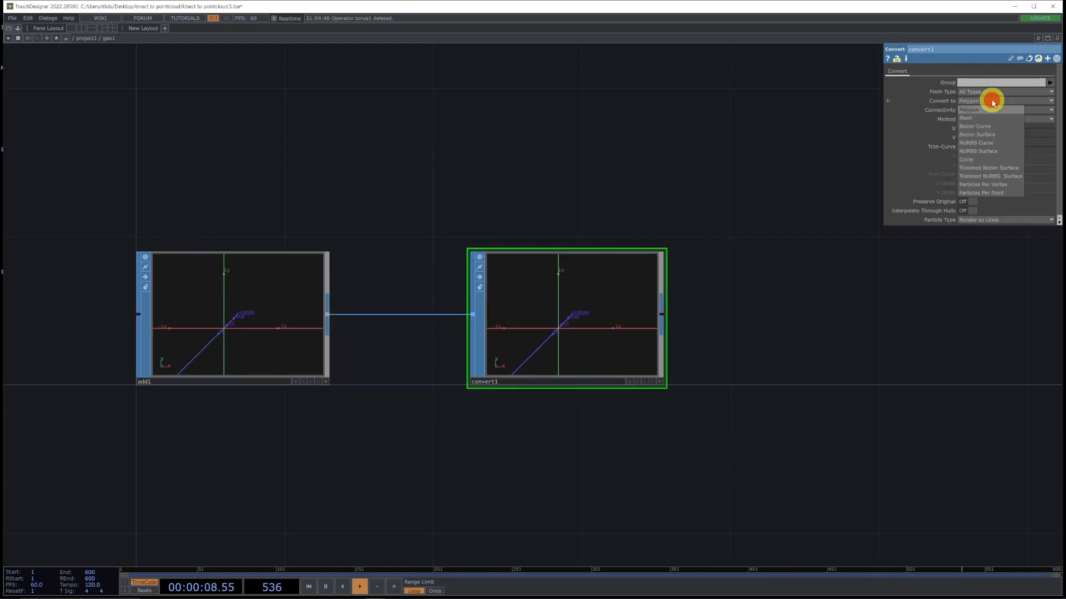
{"action": "left_click", "coordinate": [997, 193]}
{"action": "left_click", "coordinate": [992, 220]}
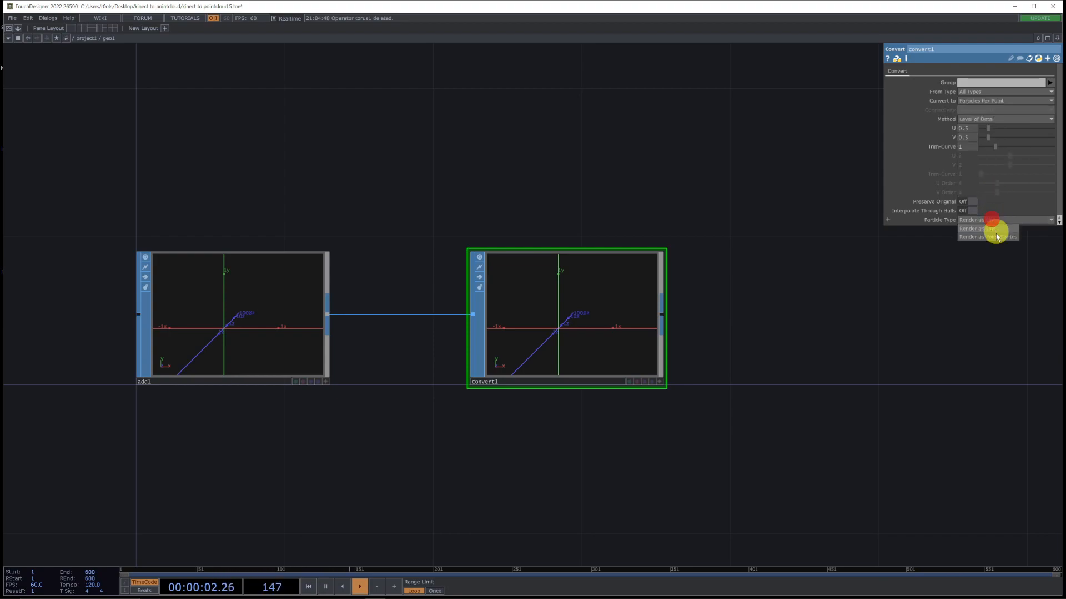
{"action": "left_click", "coordinate": [995, 237]}
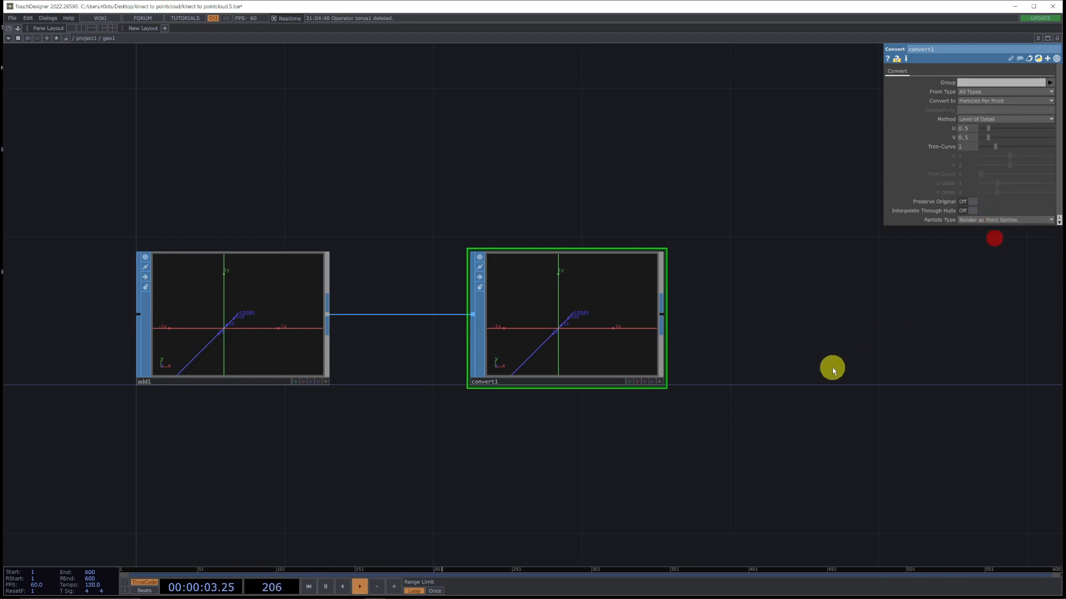
Step: Turn on the Convert SOP's render flag and return to the parent network
{"action": "left_click", "coordinate": [644, 381]}
{"action": "key", "text": "u"}
{"action": "scroll", "coordinate": [491, 441], "scroll_direction": "up", "scroll_amount": 2}
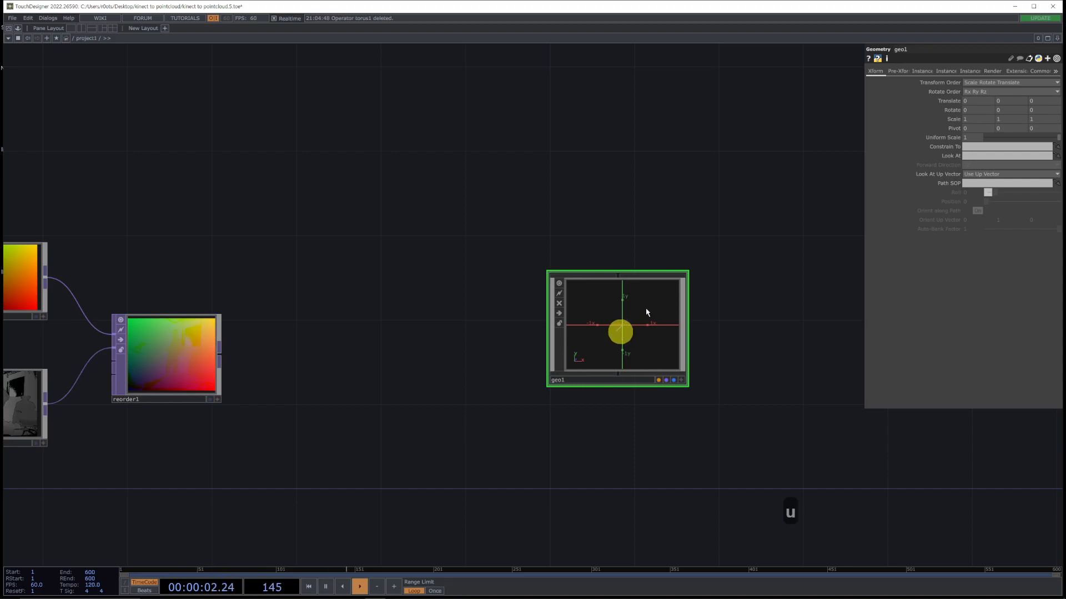
Step: Add a Point Sprite MAT below geo1 and assign it to geo1 as its material
{"action": "left_click", "coordinate": [920, 72]}
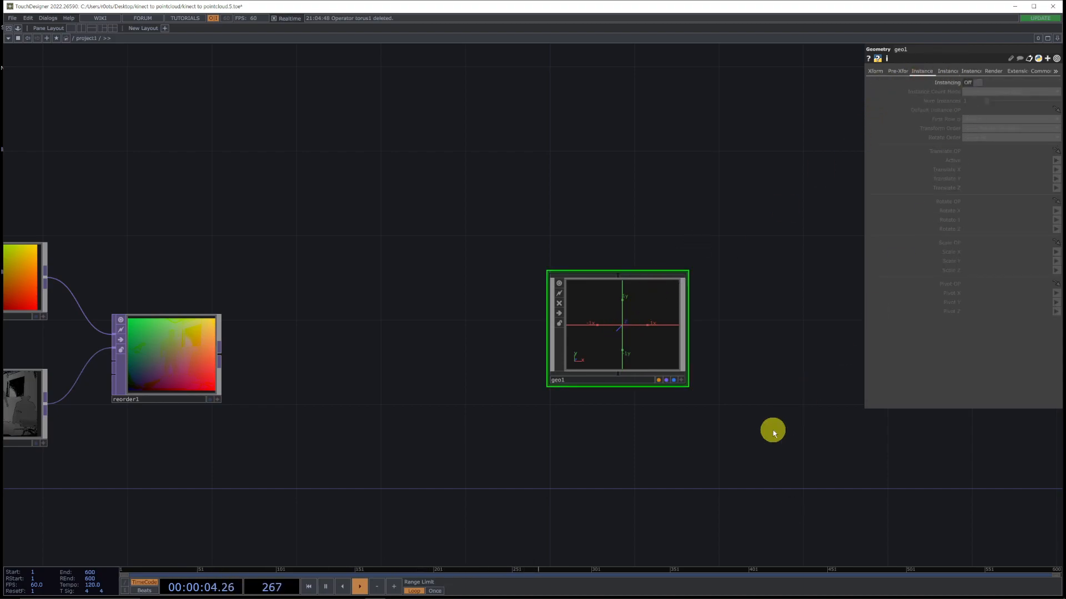
{"action": "left_click_drag", "start_coordinate": [620, 468], "coordinate": [635, 421]}
{"action": "key", "text": "Tab"}
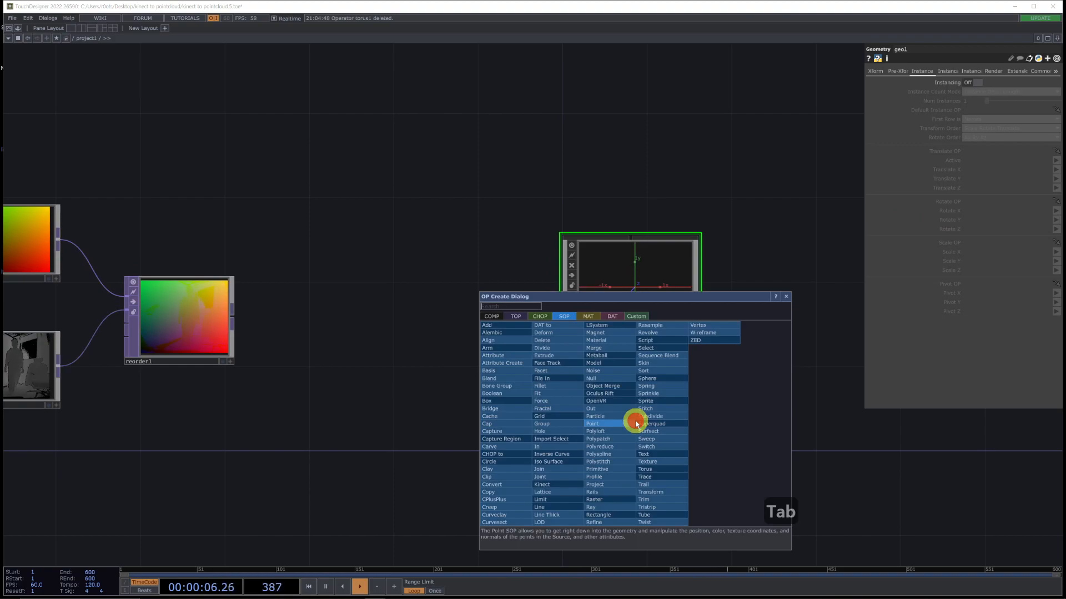
{"action": "key", "text": "Tab"}
{"action": "type", "text": "poini"}
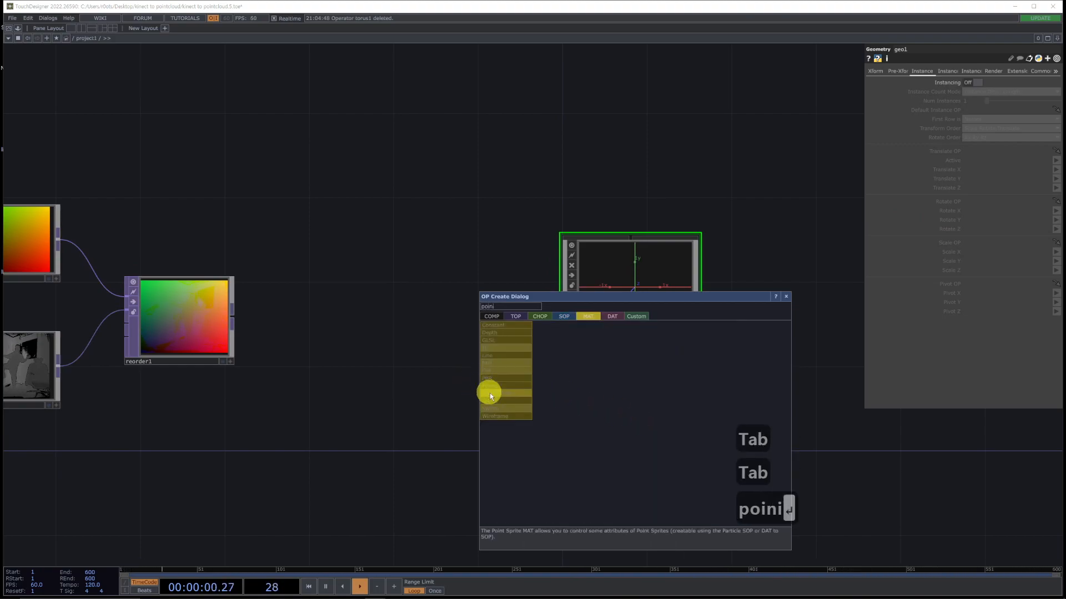
{"action": "left_click", "coordinate": [491, 393]}
{"action": "left_click", "coordinate": [640, 414]}
{"action": "left_click_drag", "start_coordinate": [640, 422], "coordinate": [639, 315]}
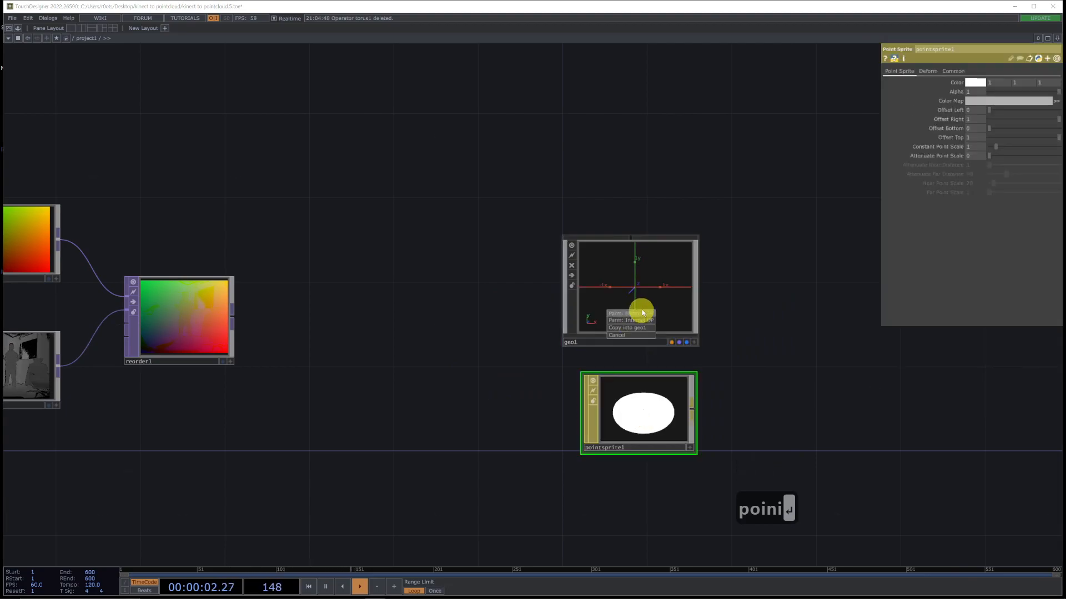
{"action": "left_click", "coordinate": [641, 320]}
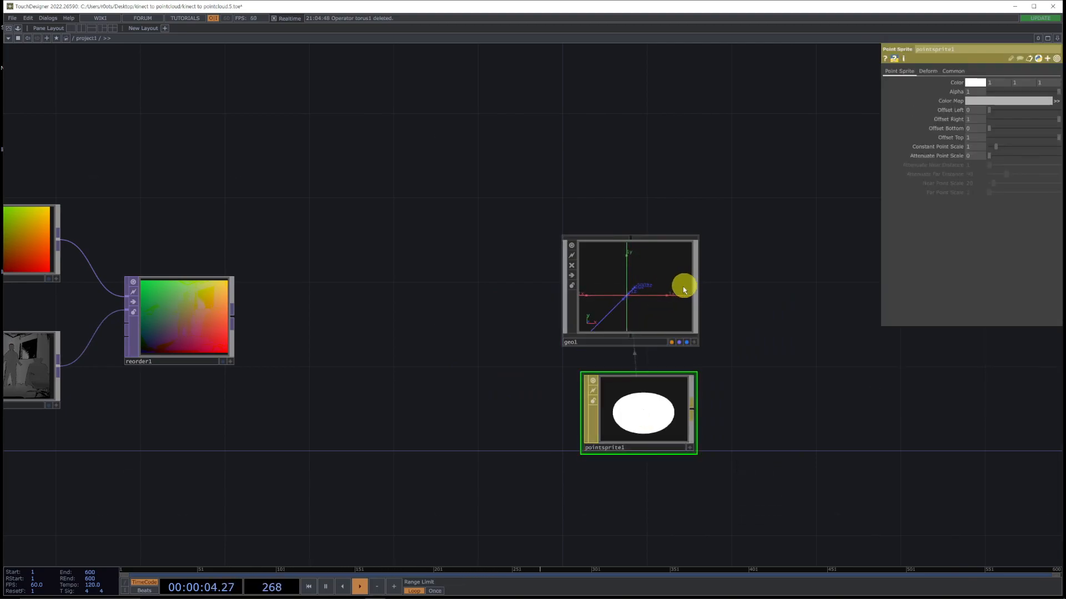
Step: Turn on Instancing for geo1
{"action": "left_click", "coordinate": [636, 303]}
{"action": "left_click", "coordinate": [922, 71]}
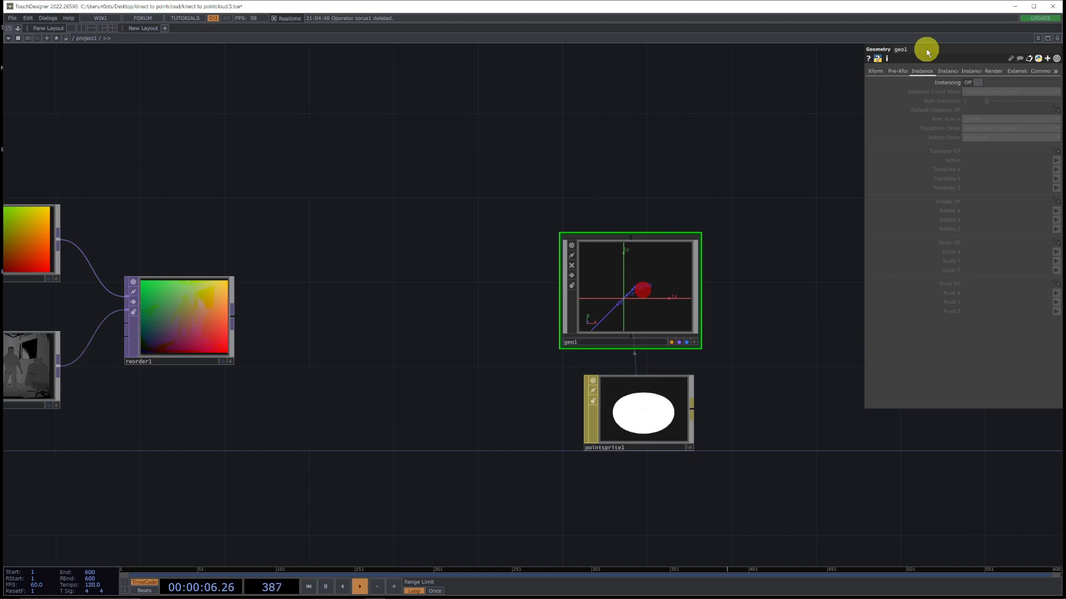
{"action": "left_click", "coordinate": [977, 82]}
Step: Add a Null TOP after the Reorder TOP, connected to its output
{"action": "left_click_drag", "start_coordinate": [505, 188], "coordinate": [633, 182]}
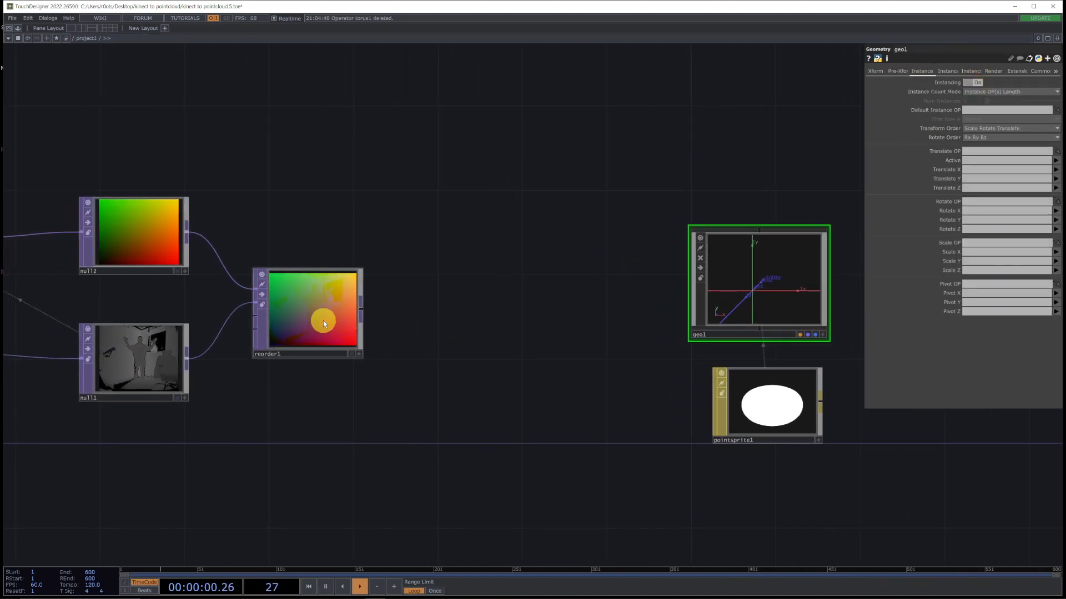
{"action": "mouse_move", "coordinate": [316, 327]}
{"action": "left_mouse_down"}
{"action": "mouse_move", "coordinate": [966, 133]}
{"action": "mouse_move", "coordinate": [375, 278]}
{"action": "mouse_move", "coordinate": [290, 314]}
{"action": "mouse_move", "coordinate": [303, 318]}
{"action": "left_mouse_up"}
{"action": "key", "text": "alt+n"}
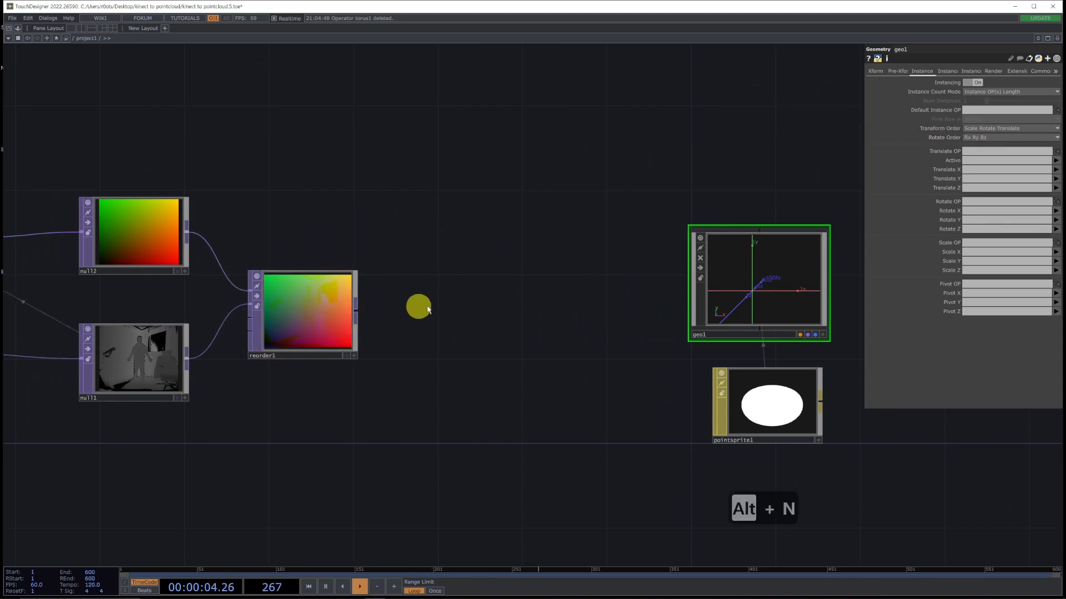
{"action": "key", "text": "n"}
{"action": "left_click", "coordinate": [342, 325]}
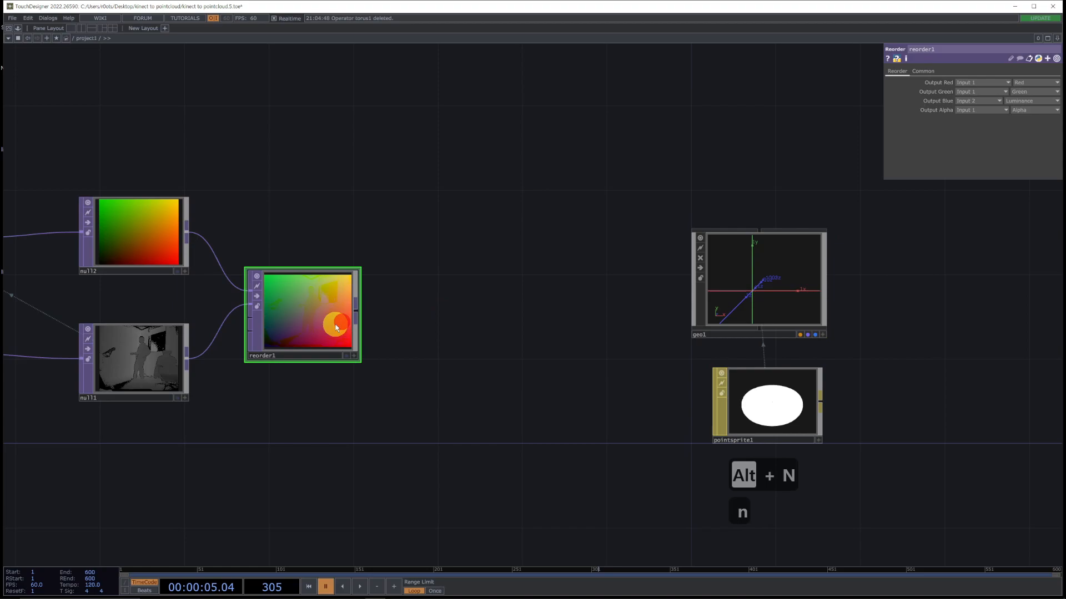
{"action": "key", "text": "alt+n"}
{"action": "left_click", "coordinate": [554, 317]}
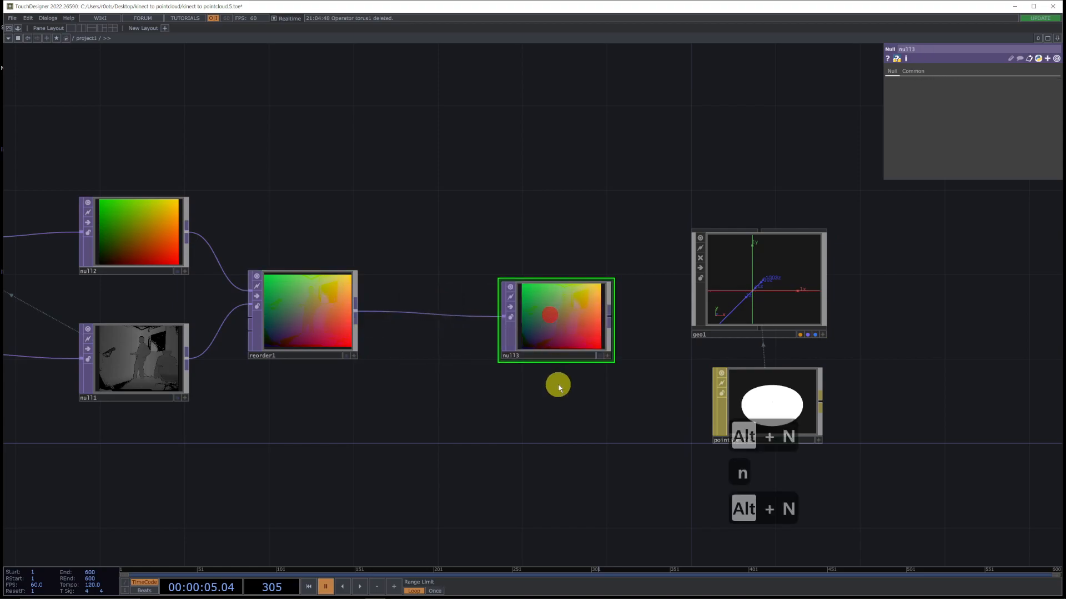
Step: Assign null3 as geo1's instancing Translate OP
{"action": "left_click_drag", "start_coordinate": [566, 411], "coordinate": [441, 417]}
{"action": "left_click", "coordinate": [638, 288]}
{"action": "left_click_drag", "start_coordinate": [413, 323], "coordinate": [971, 151]}
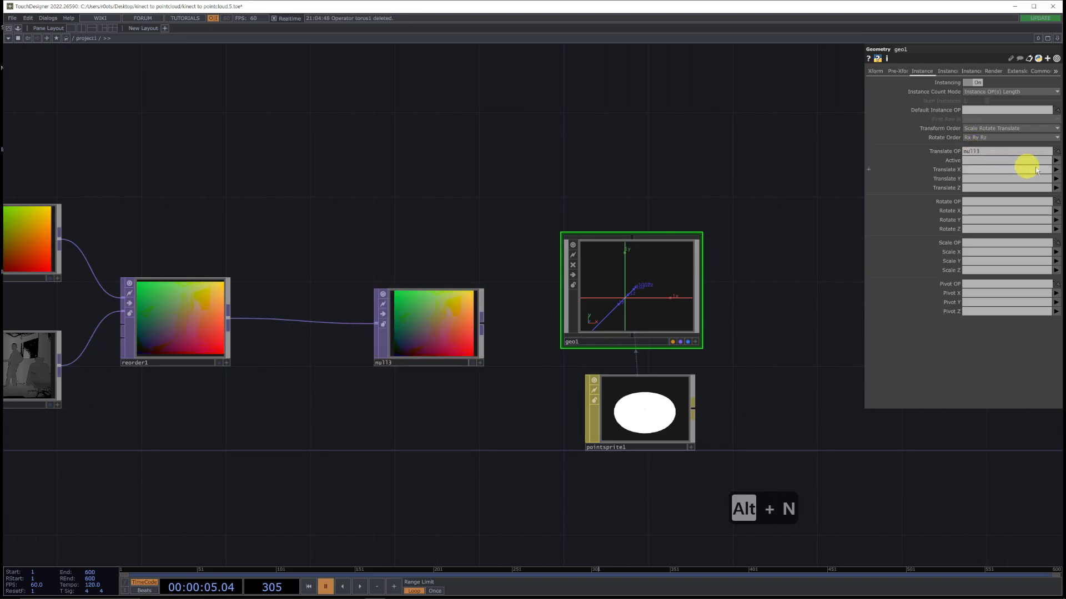
{"action": "left_click", "coordinate": [1057, 172]}
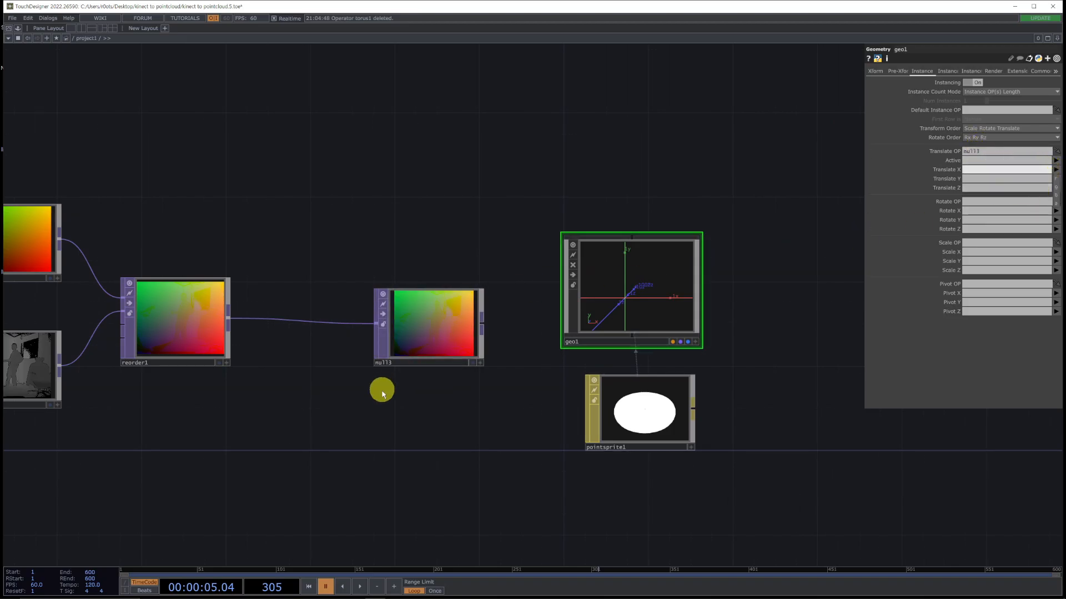
Step: Rename the Null TOP after the Reorder TOP as pos
{"action": "left_click", "coordinate": [408, 366]}
{"action": "type", "text": "po"}
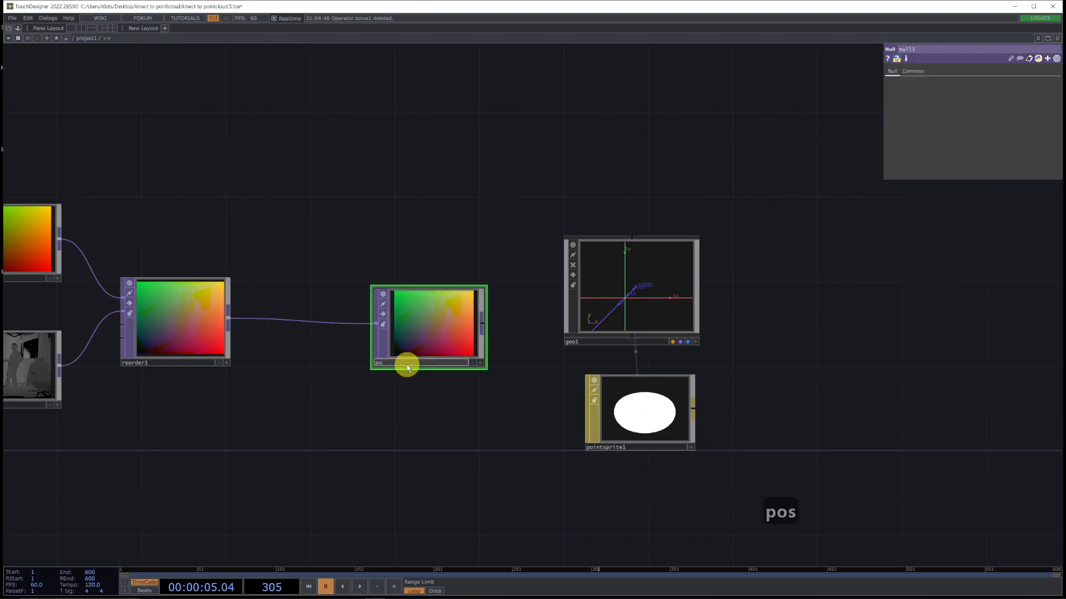
{"action": "type", "text": "s"}
{"action": "key", "text": "Return"}
{"action": "left_click", "coordinate": [392, 382]}
Step: Set geo1's instance Translate X to r, Translate Y to g and Translate Z to b
{"action": "left_click", "coordinate": [662, 278]}
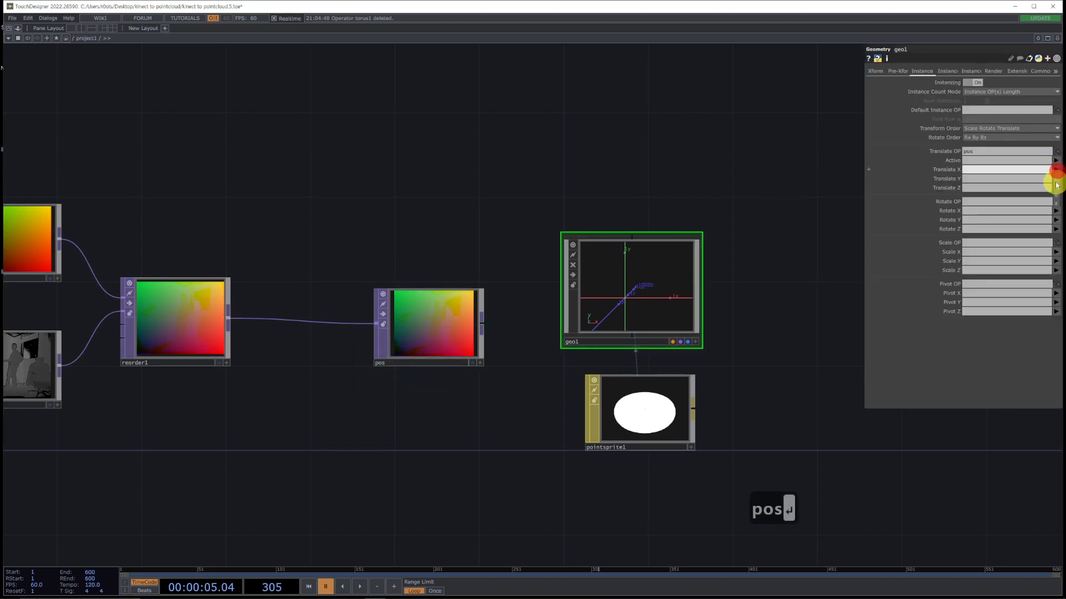
{"action": "left_click", "coordinate": [1055, 179]}
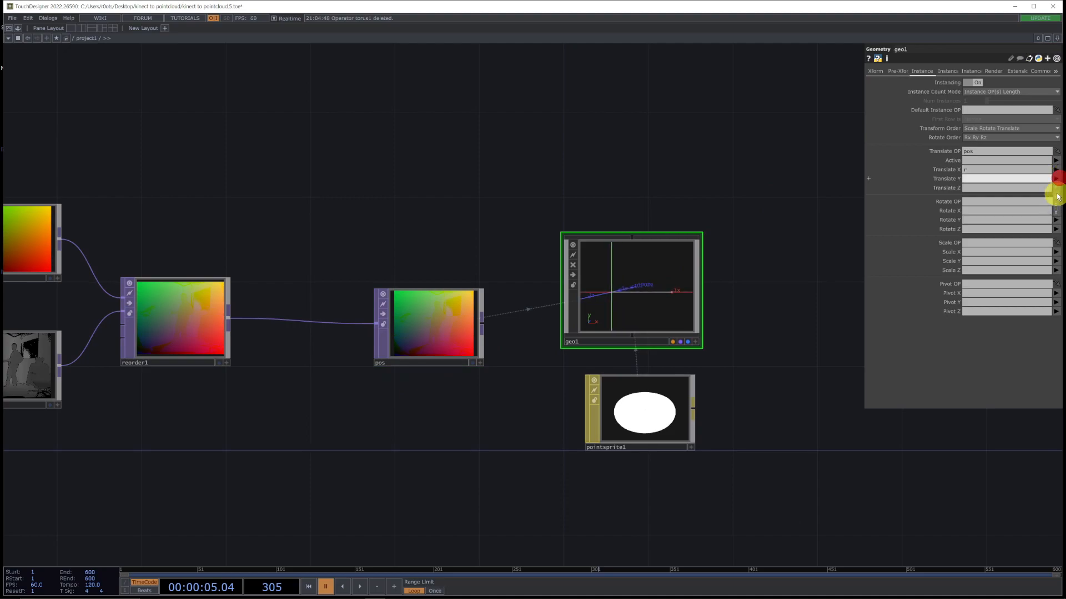
{"action": "left_click", "coordinate": [1057, 197]}
{"action": "left_click", "coordinate": [1056, 187]}
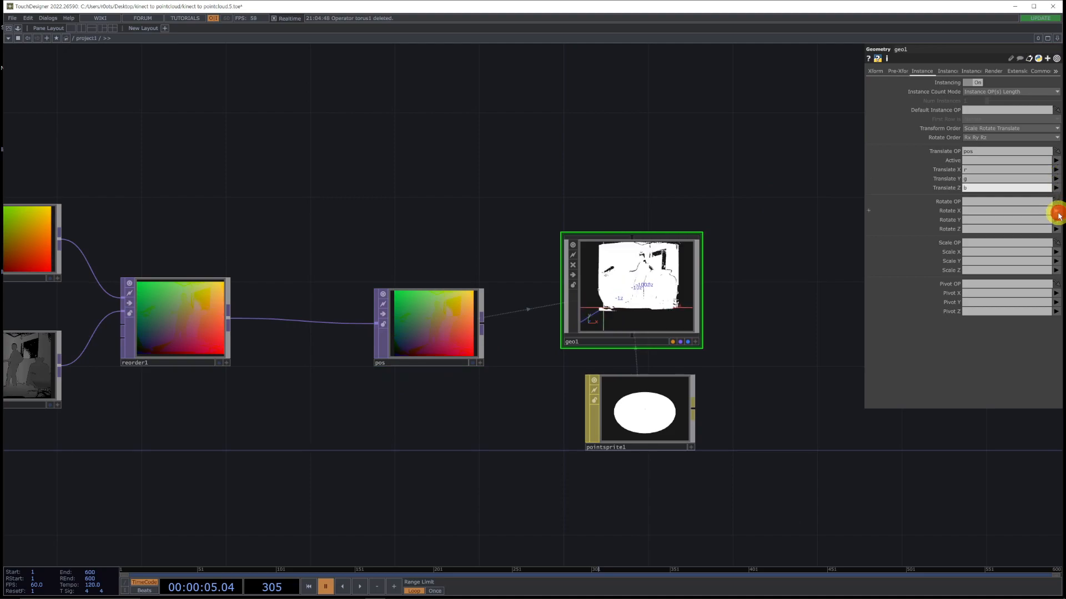
{"action": "left_click", "coordinate": [696, 342]}
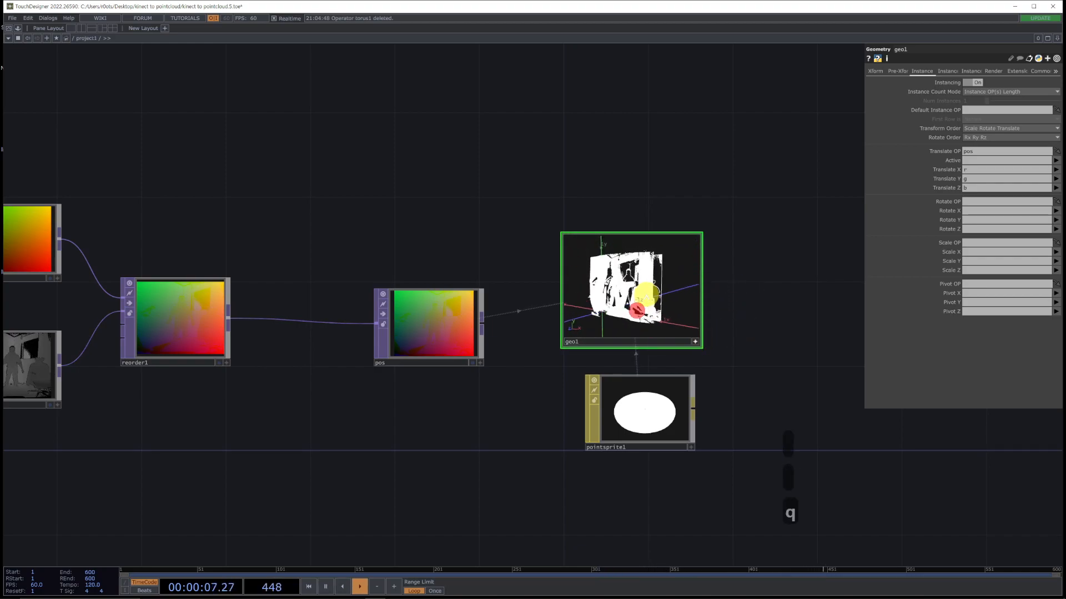
{"action": "left_click_drag", "start_coordinate": [612, 280], "coordinate": [642, 296]}
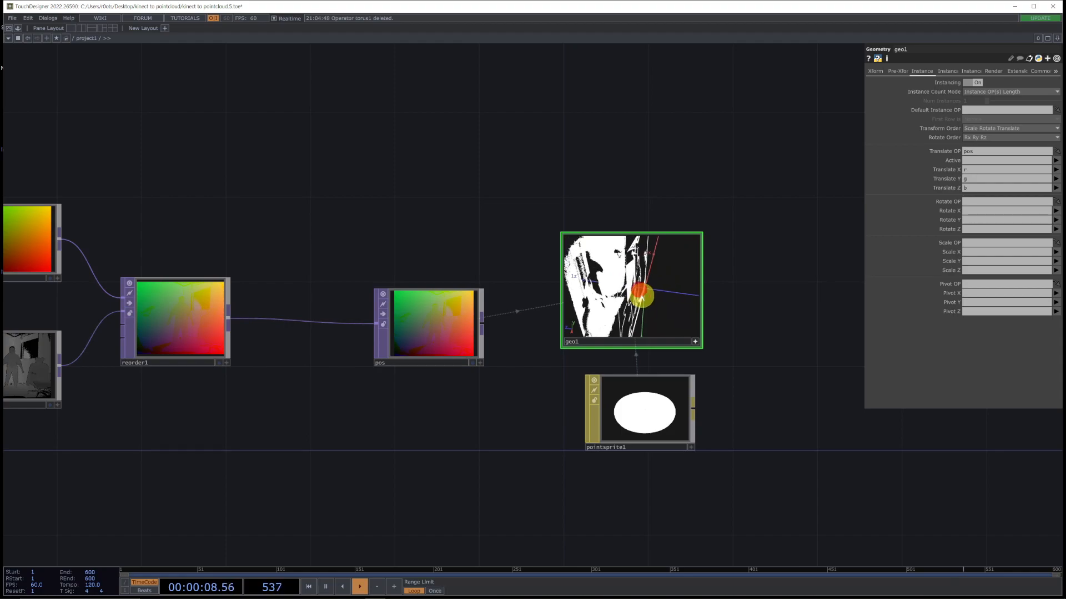
{"action": "left_click", "coordinate": [696, 342]}
Step: Add a Render TOP beside geo1, placed level with it
{"action": "left_click_drag", "start_coordinate": [752, 388], "coordinate": [402, 400]}
{"action": "left_click_drag", "start_coordinate": [515, 302], "coordinate": [481, 308]}
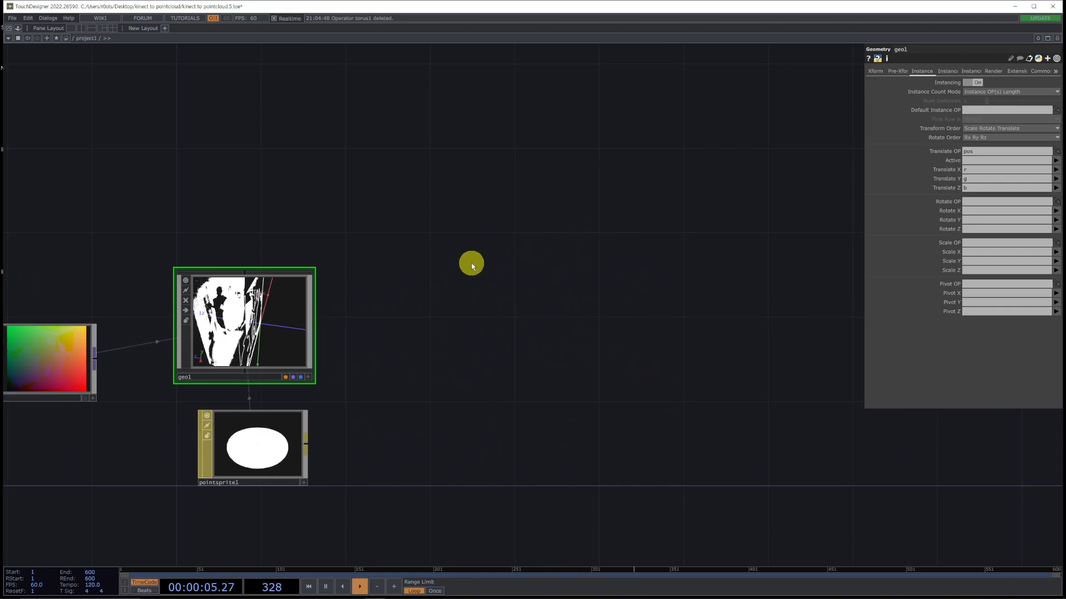
{"action": "key", "text": "Tab"}
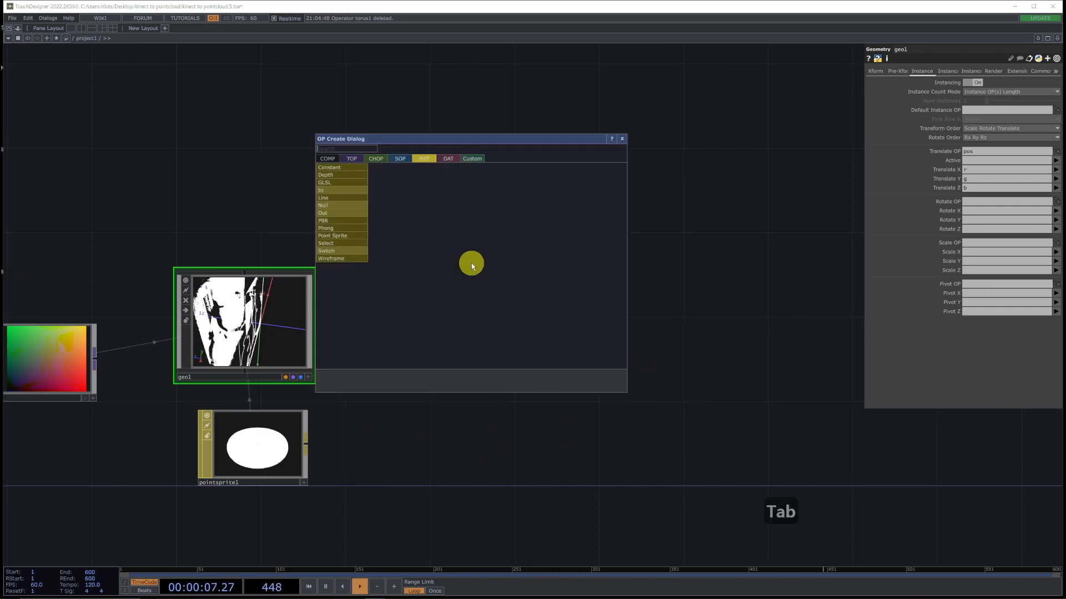
{"action": "key", "text": "Tab"}
{"action": "key", "text": "Tab"}
{"action": "key", "text": "Tab"}
{"action": "key", "text": "Tab"}
{"action": "type", "text": "re"}
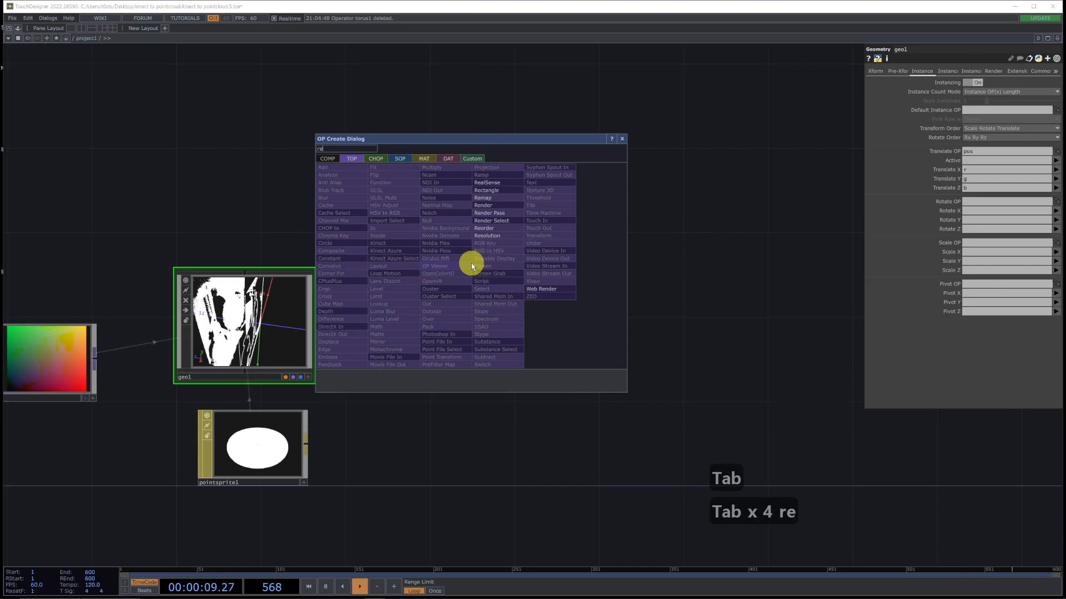
{"action": "type", "text": "nder"}
{"action": "key", "text": "Return"}
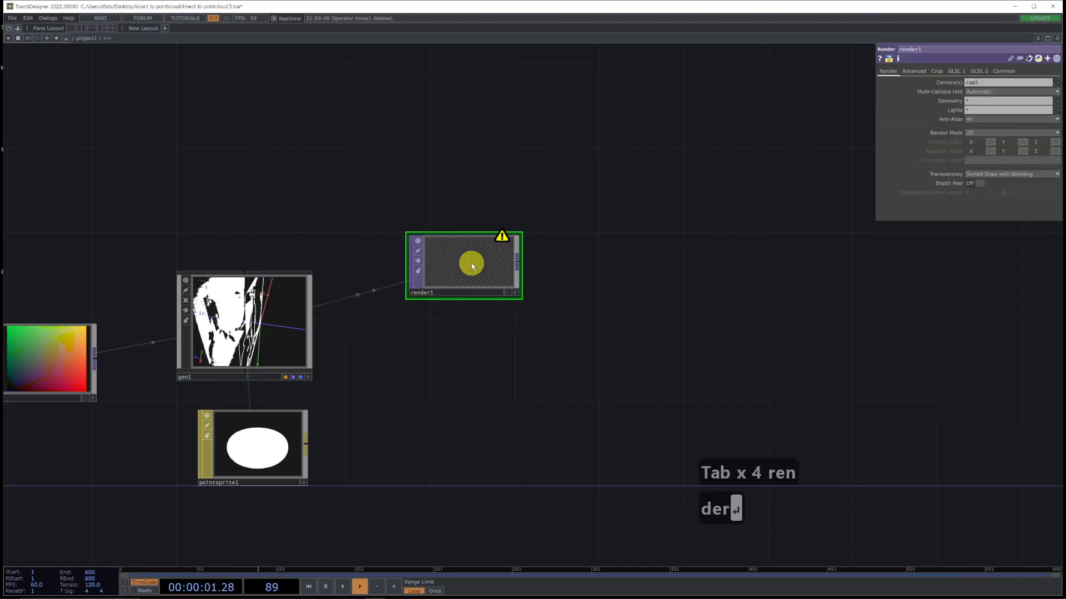
{"action": "left_click", "coordinate": [471, 263]}
{"action": "left_click_drag", "start_coordinate": [456, 298], "coordinate": [459, 327]}
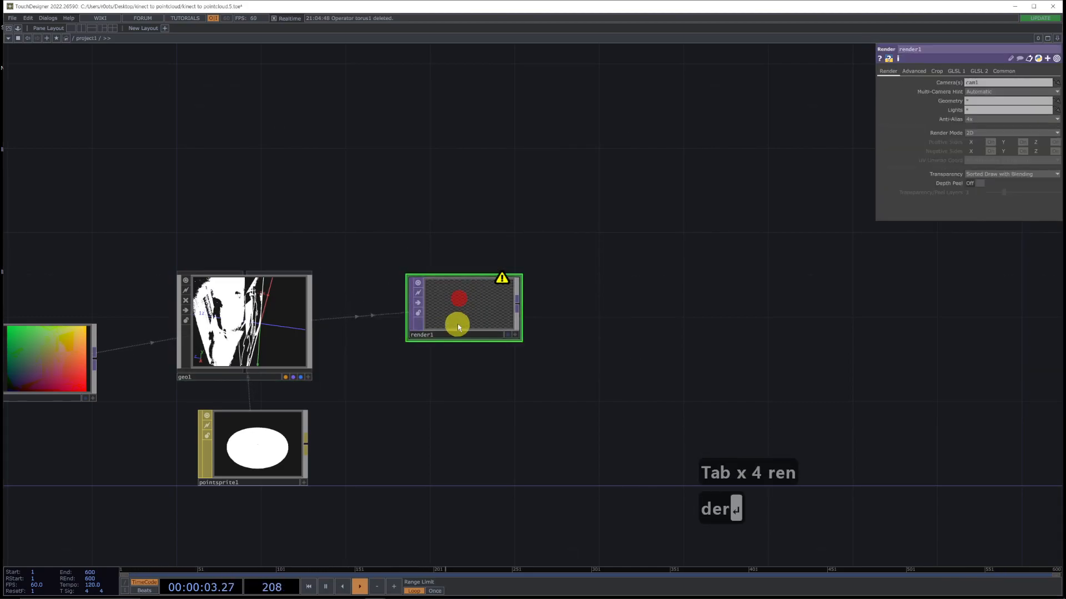
Step: Add the cameraViewport component from the palette's Tools and place it above render1
{"action": "left_click", "coordinate": [17, 29]}
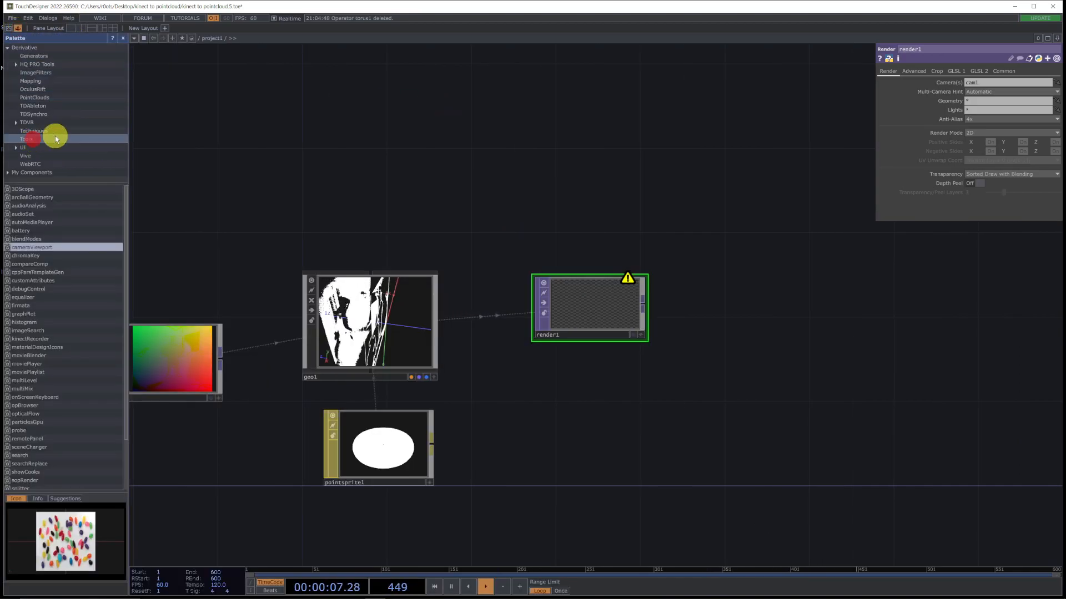
{"action": "left_click_drag", "start_coordinate": [581, 209], "coordinate": [626, 242]}
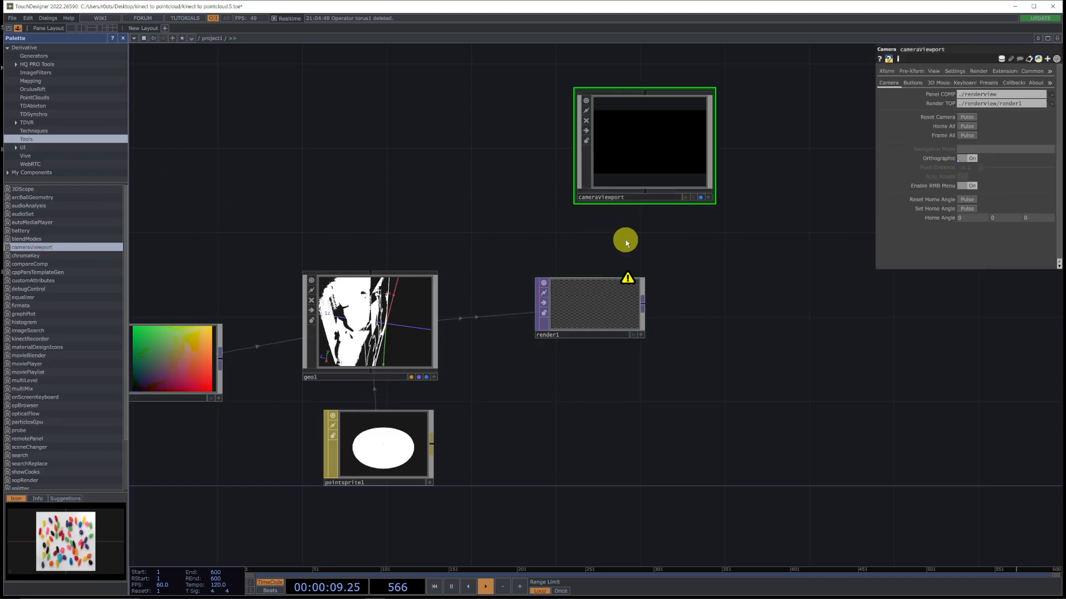
{"action": "left_click_drag", "start_coordinate": [665, 152], "coordinate": [531, 183]}
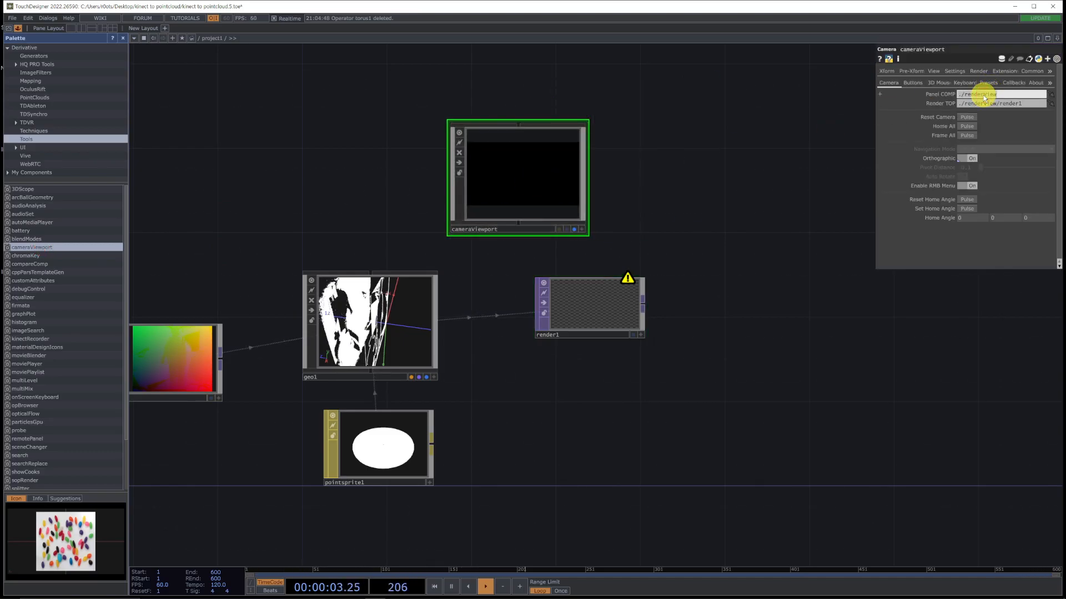
Step: Set cameraViewport's Panel COMP to .. and its Render TOP to render1
{"action": "key", "text": "Return"}
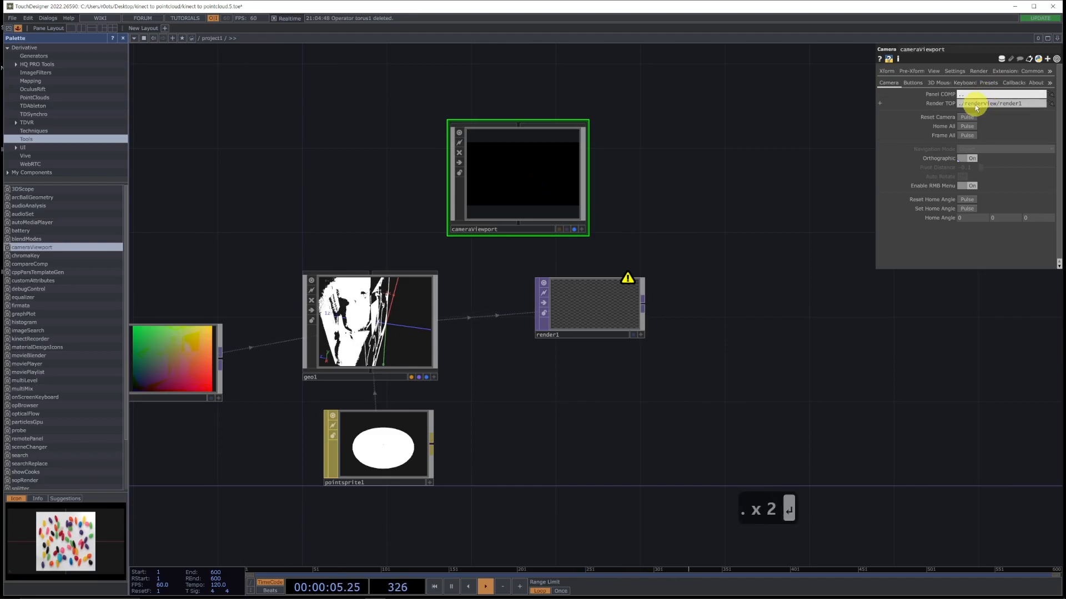
{"action": "left_click_drag", "start_coordinate": [593, 309], "coordinate": [888, 140]}
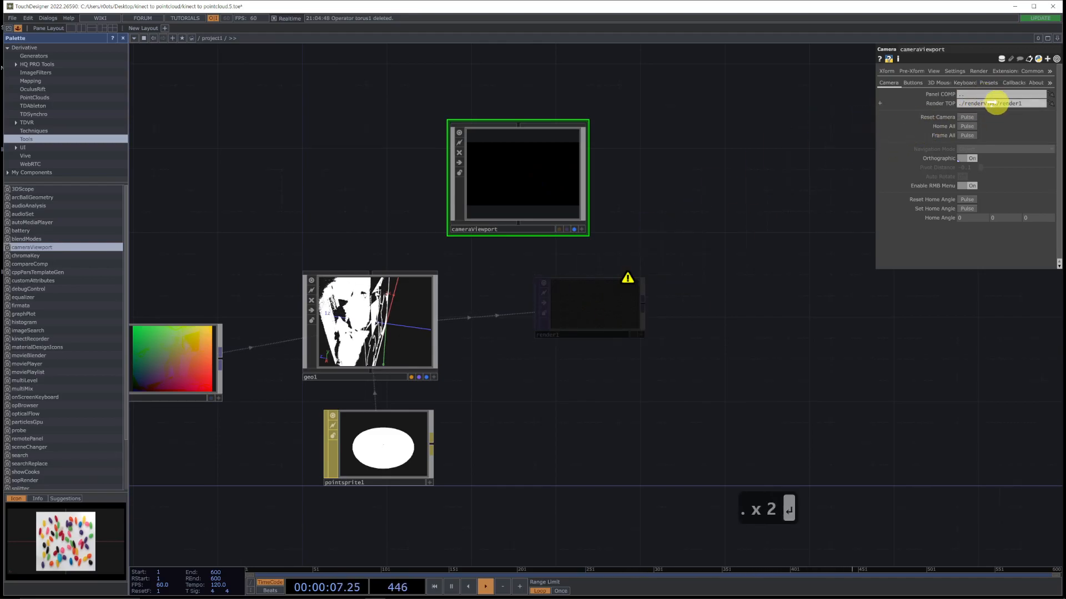
{"action": "left_click_drag", "start_coordinate": [994, 103], "coordinate": [995, 104]}
{"action": "left_click_drag", "start_coordinate": [591, 309], "coordinate": [571, 330]}
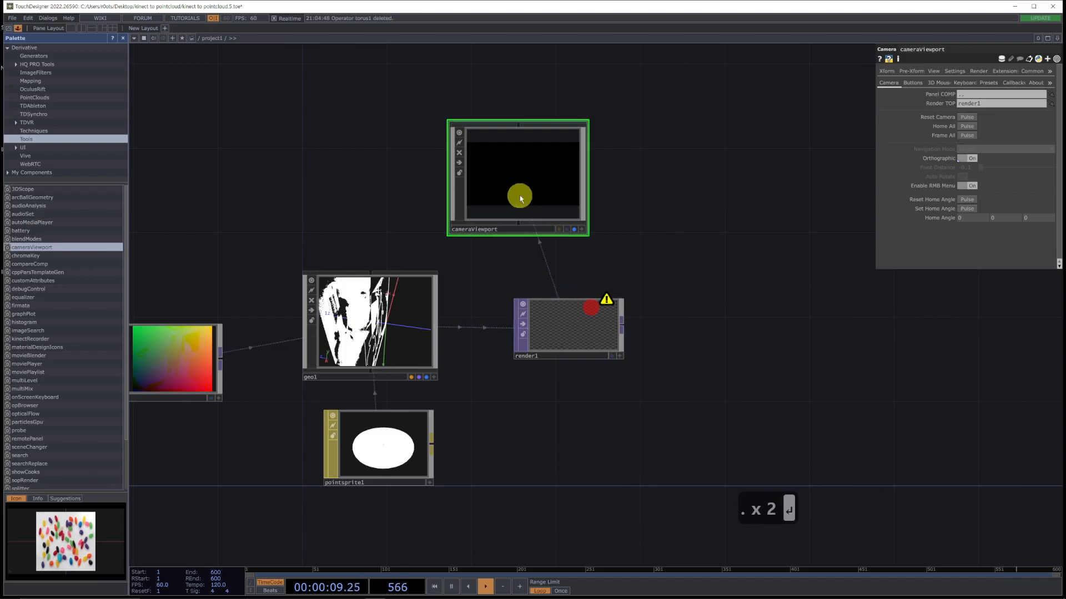
Step: Assign cameraViewport as render1's camera
{"action": "left_click", "coordinate": [566, 332]}
{"action": "mouse_move", "coordinate": [506, 182]}
{"action": "left_mouse_down"}
{"action": "mouse_move", "coordinate": [599, 154]}
{"action": "mouse_move", "coordinate": [979, 83]}
{"action": "left_mouse_up"}
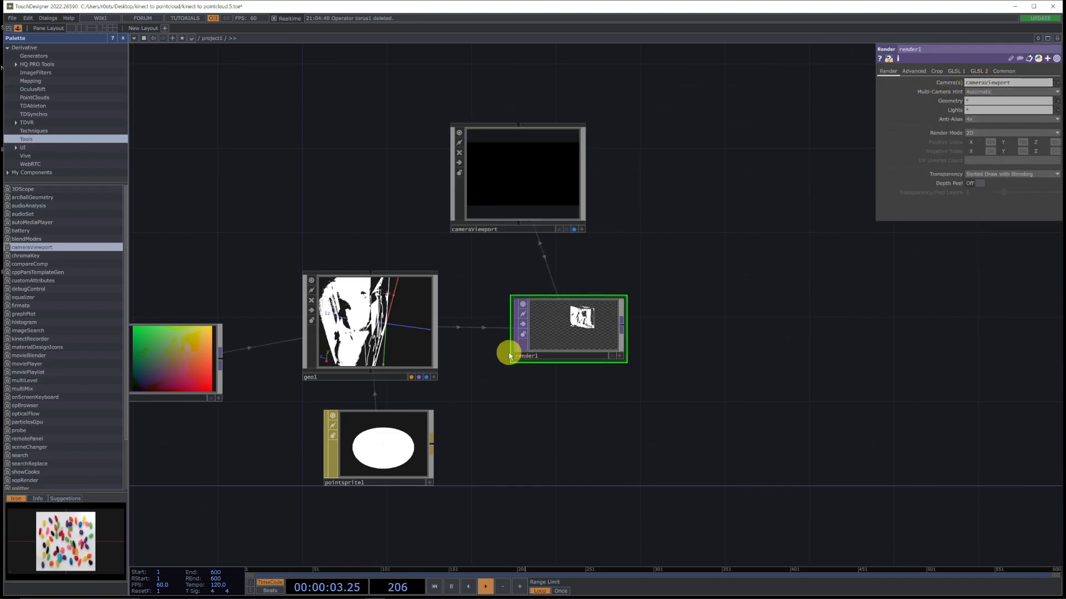
Step: Enable the Middle option of Mouse UV Buttons on the project1 container and return inside project1
{"action": "scroll", "coordinate": [509, 356], "scroll_direction": "up", "scroll_amount": 3}
{"action": "left_click_drag", "start_coordinate": [543, 235], "coordinate": [507, 290]}
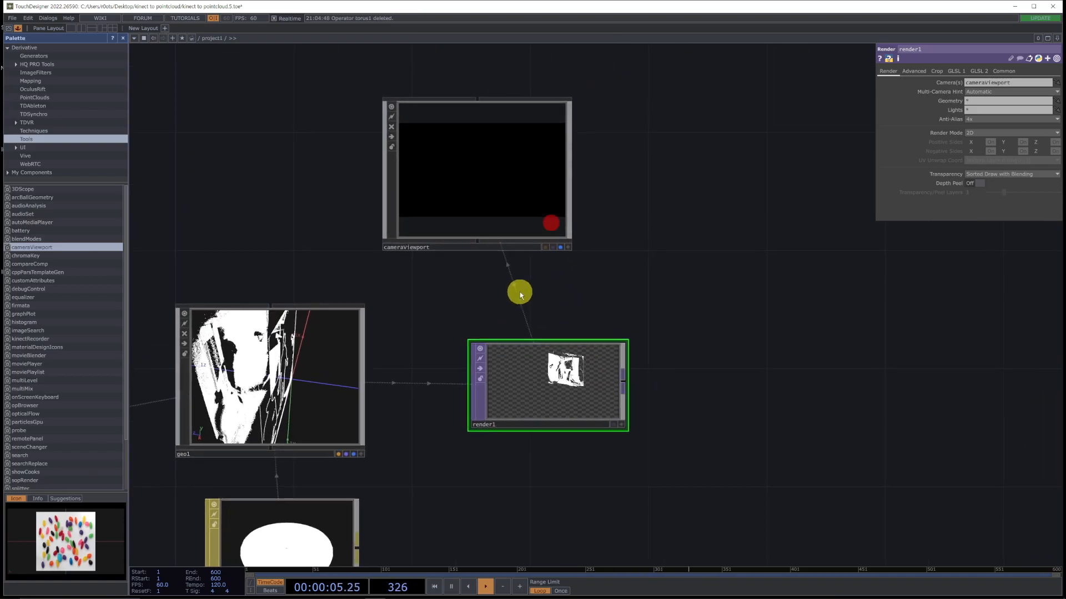
{"action": "left_click_drag", "start_coordinate": [646, 269], "coordinate": [637, 263]}
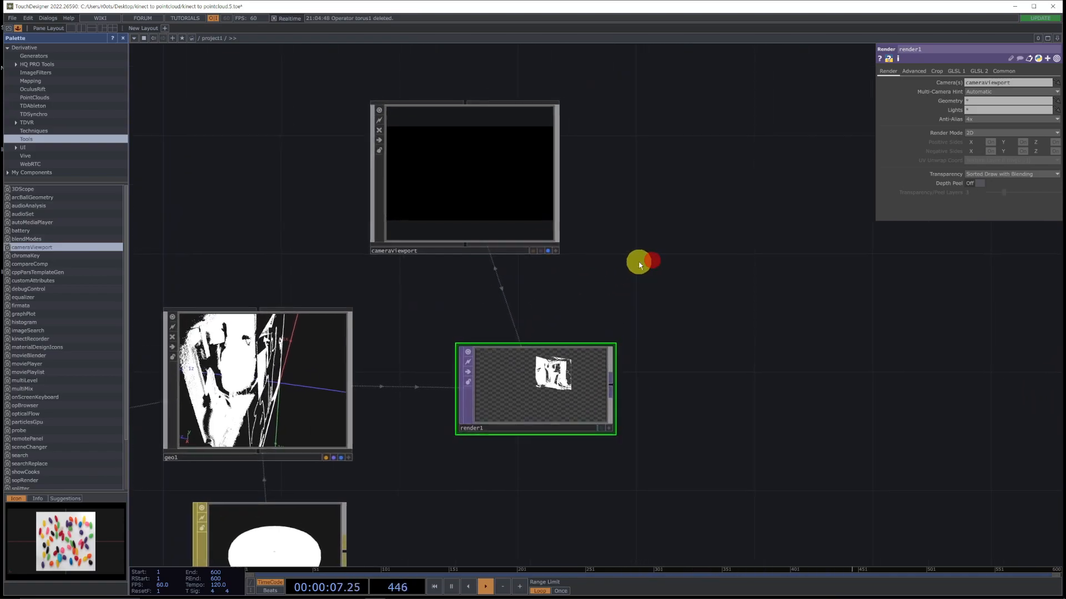
{"action": "key", "text": "u"}
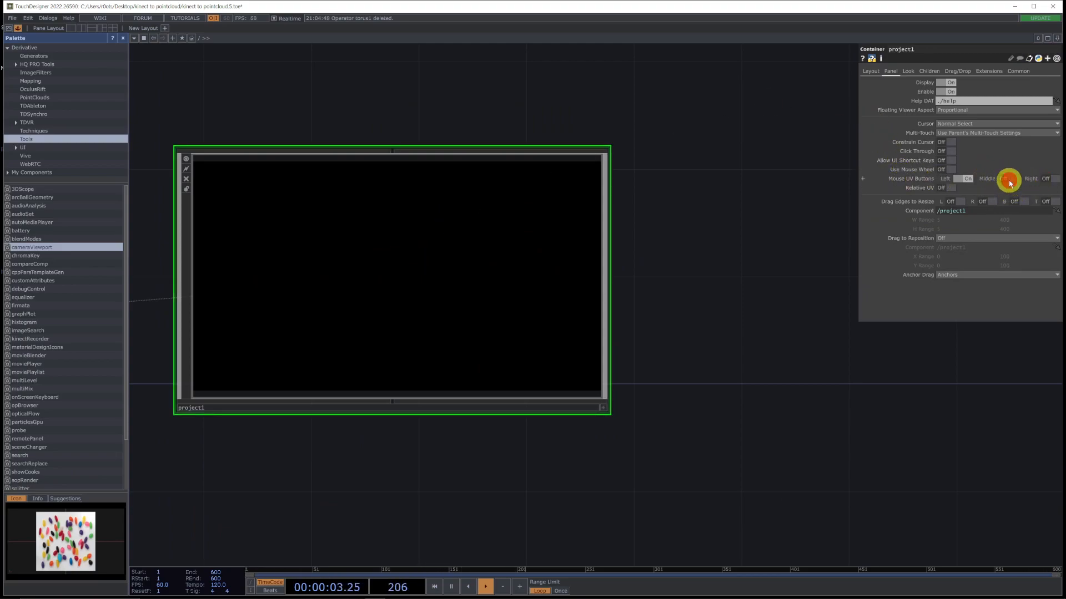
{"action": "double_click", "coordinate": [391, 250]}
Step: Add an Out TOP connected to render1's output
{"action": "left_click_drag", "start_coordinate": [677, 289], "coordinate": [557, 302]}
{"action": "right_click", "coordinate": [489, 399]}
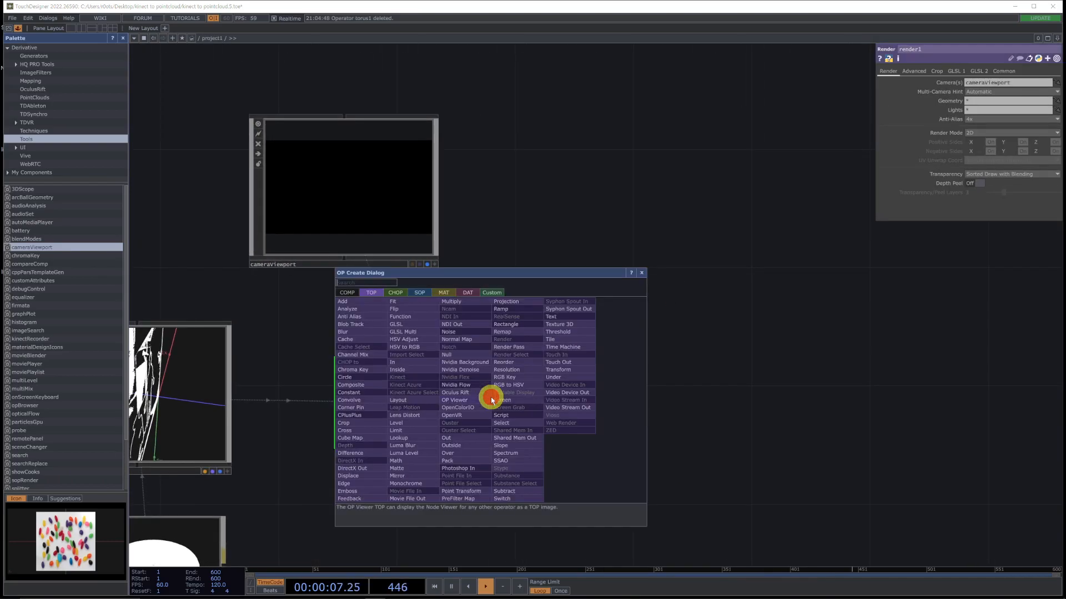
{"action": "type", "text": "out"}
{"action": "key", "text": "Return"}
{"action": "left_click_drag", "start_coordinate": [536, 399], "coordinate": [746, 413]}
{"action": "left_click_drag", "start_coordinate": [863, 412], "coordinate": [788, 390]}
{"action": "left_click_drag", "start_coordinate": [602, 387], "coordinate": [566, 386]}
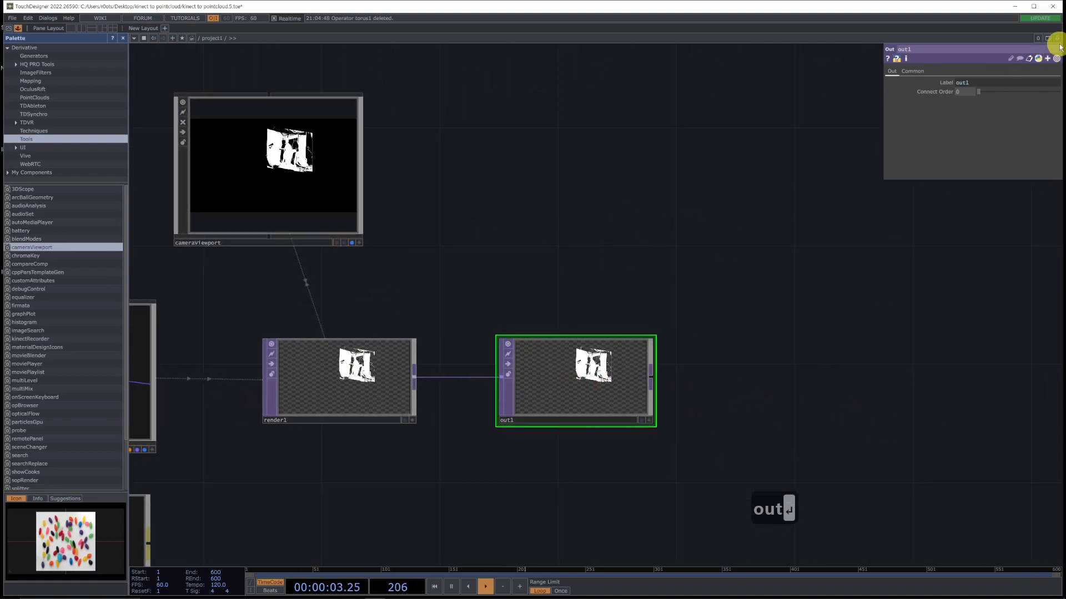
Step: Split the workspace into two side-by-side panes and show the project's Panel view in the second one
{"action": "left_click", "coordinate": [124, 38]}
{"action": "left_click", "coordinate": [79, 29]}
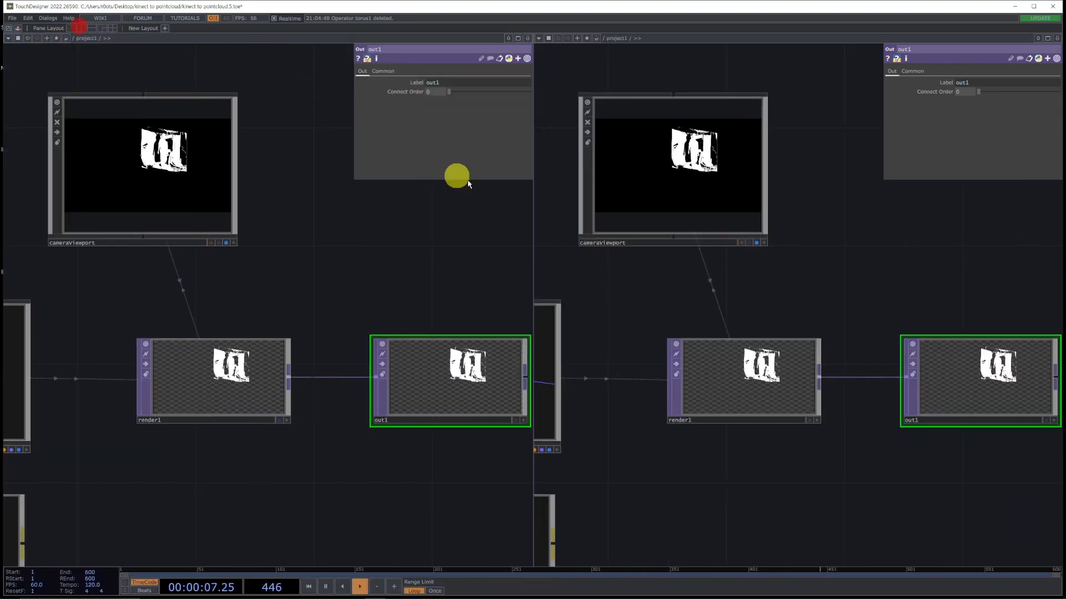
{"action": "left_click", "coordinate": [538, 38]}
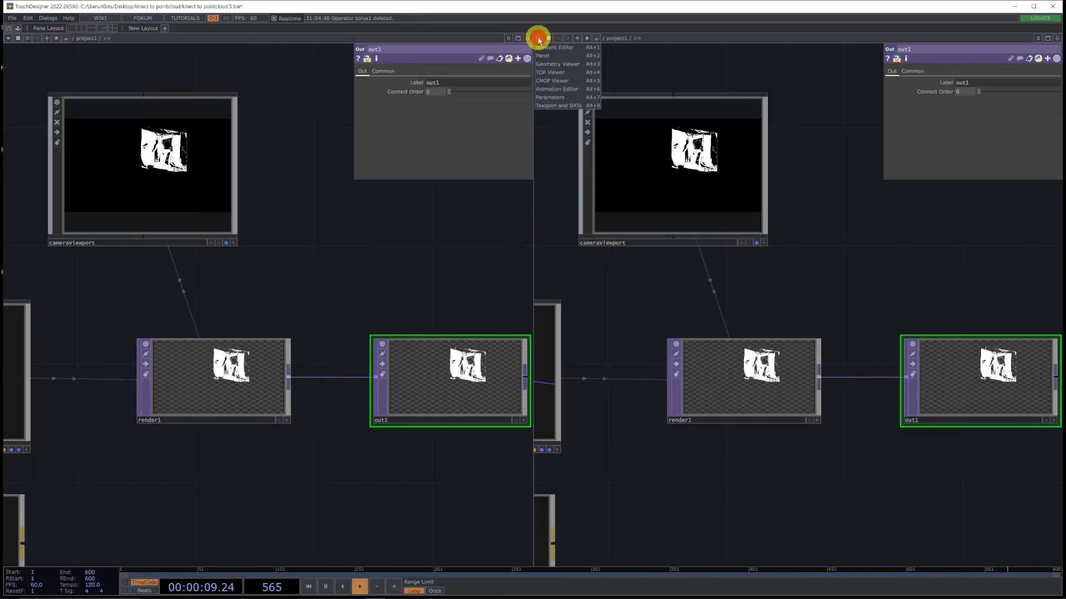
{"action": "left_click", "coordinate": [577, 57]}
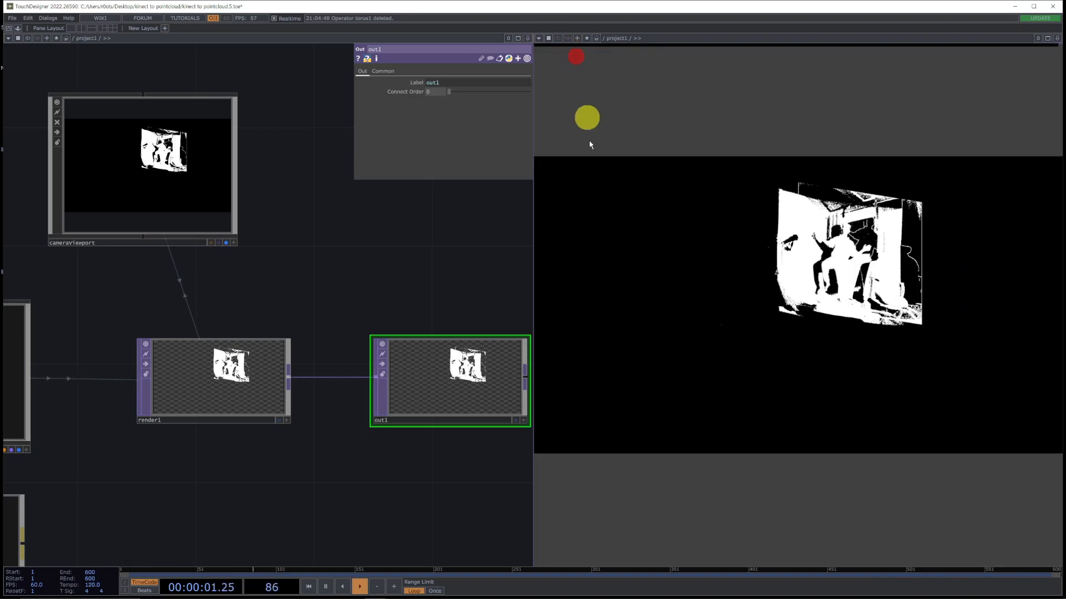
{"action": "left_click_drag", "start_coordinate": [533, 300], "coordinate": [610, 295]}
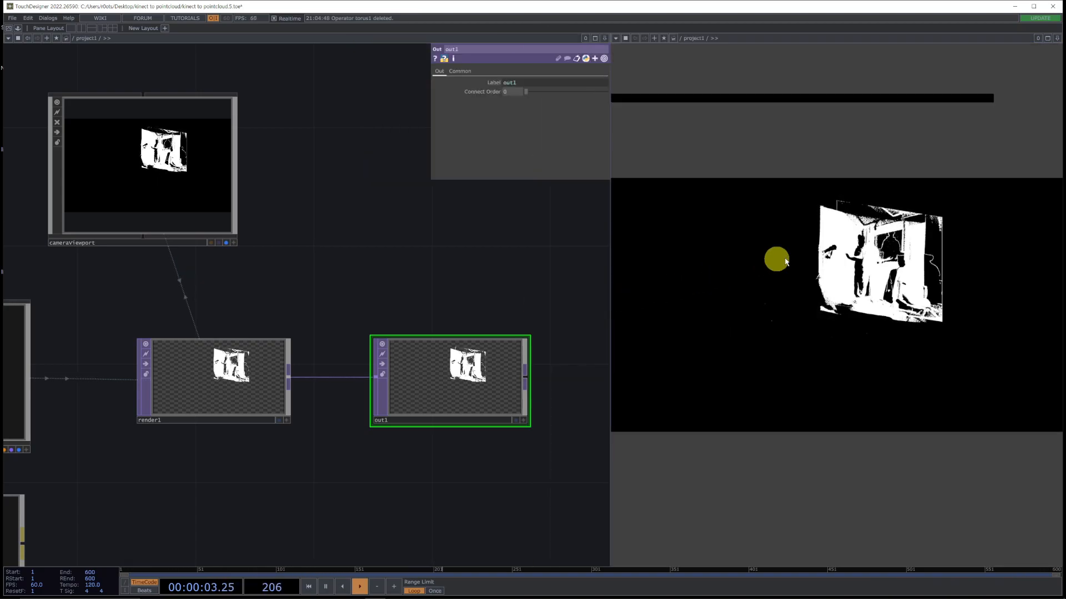
Step: Turn off Orthographic on cameraViewport, set its Navigation Mode to Viewport and try orbiting the point cloud
{"action": "right_click", "coordinate": [820, 302]}
{"action": "left_click", "coordinate": [104, 157]}
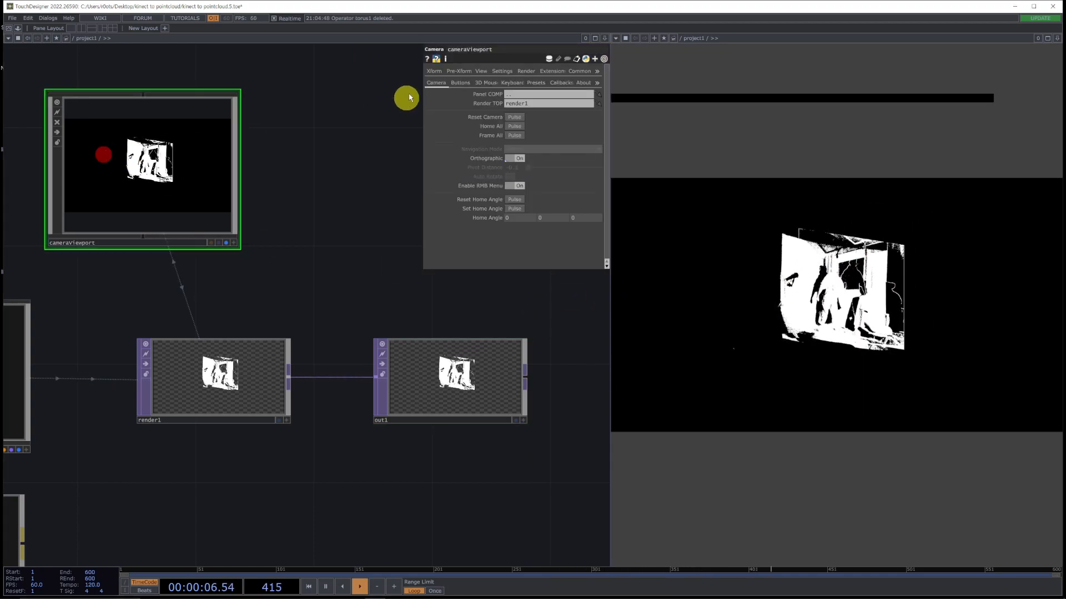
{"action": "left_click", "coordinate": [520, 159]}
{"action": "left_click", "coordinate": [535, 149]}
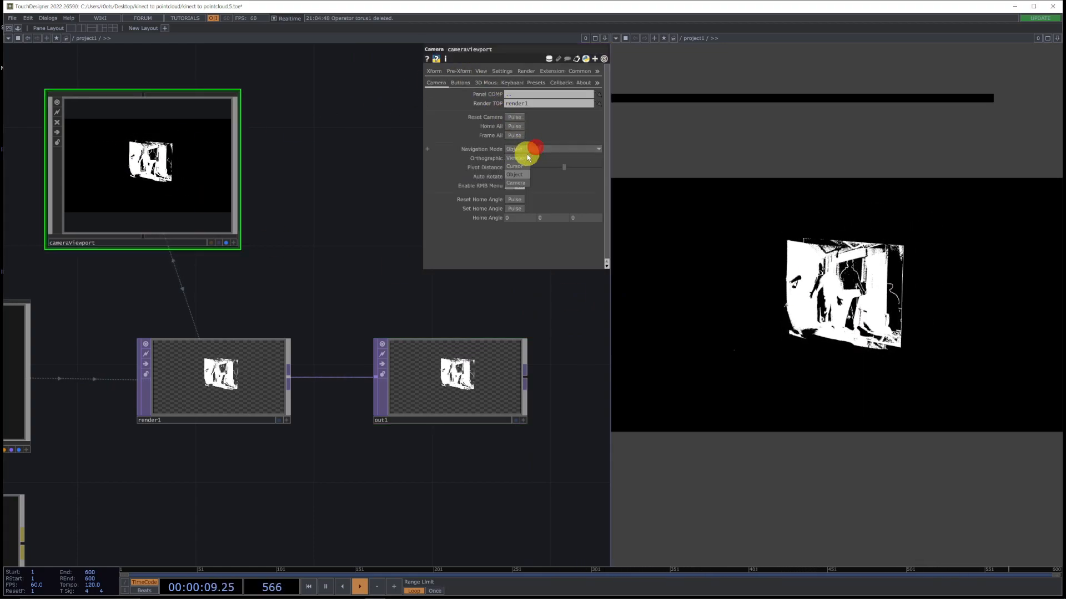
{"action": "left_click_drag", "start_coordinate": [855, 284], "coordinate": [784, 311]}
{"action": "mouse_move", "coordinate": [858, 274]}
{"action": "left_mouse_down"}
{"action": "mouse_move", "coordinate": [744, 309]}
{"action": "mouse_move", "coordinate": [932, 274]}
{"action": "mouse_move", "coordinate": [844, 305]}
{"action": "mouse_move", "coordinate": [944, 279]}
{"action": "mouse_move", "coordinate": [843, 285]}
{"action": "mouse_move", "coordinate": [932, 302]}
{"action": "mouse_move", "coordinate": [922, 290]}
{"action": "mouse_move", "coordinate": [923, 299]}
{"action": "mouse_move", "coordinate": [785, 252]}
{"action": "mouse_move", "coordinate": [916, 241]}
{"action": "mouse_move", "coordinate": [803, 316]}
{"action": "mouse_move", "coordinate": [744, 278]}
{"action": "mouse_move", "coordinate": [694, 283]}
{"action": "mouse_move", "coordinate": [804, 275]}
{"action": "mouse_move", "coordinate": [734, 296]}
{"action": "mouse_move", "coordinate": [849, 242]}
{"action": "mouse_move", "coordinate": [949, 243]}
{"action": "mouse_move", "coordinate": [744, 254]}
{"action": "mouse_move", "coordinate": [869, 298]}
{"action": "mouse_move", "coordinate": [868, 266]}
{"action": "mouse_move", "coordinate": [740, 277]}
{"action": "mouse_move", "coordinate": [779, 324]}
{"action": "mouse_move", "coordinate": [804, 335]}
{"action": "mouse_move", "coordinate": [821, 255]}
{"action": "mouse_move", "coordinate": [821, 304]}
{"action": "mouse_move", "coordinate": [880, 261]}
{"action": "mouse_move", "coordinate": [847, 272]}
{"action": "left_mouse_up"}
Step: Widen the network editor pane and bring the render1 and out1 nodes into it
{"action": "right_click_drag", "start_coordinate": [131, 477], "coordinate": [472, 383]}
{"action": "right_click_drag", "start_coordinate": [217, 472], "coordinate": [567, 364]}
{"action": "left_click_drag", "start_coordinate": [609, 339], "coordinate": [752, 337]}
{"action": "left_click_drag", "start_coordinate": [243, 472], "coordinate": [185, 439]}
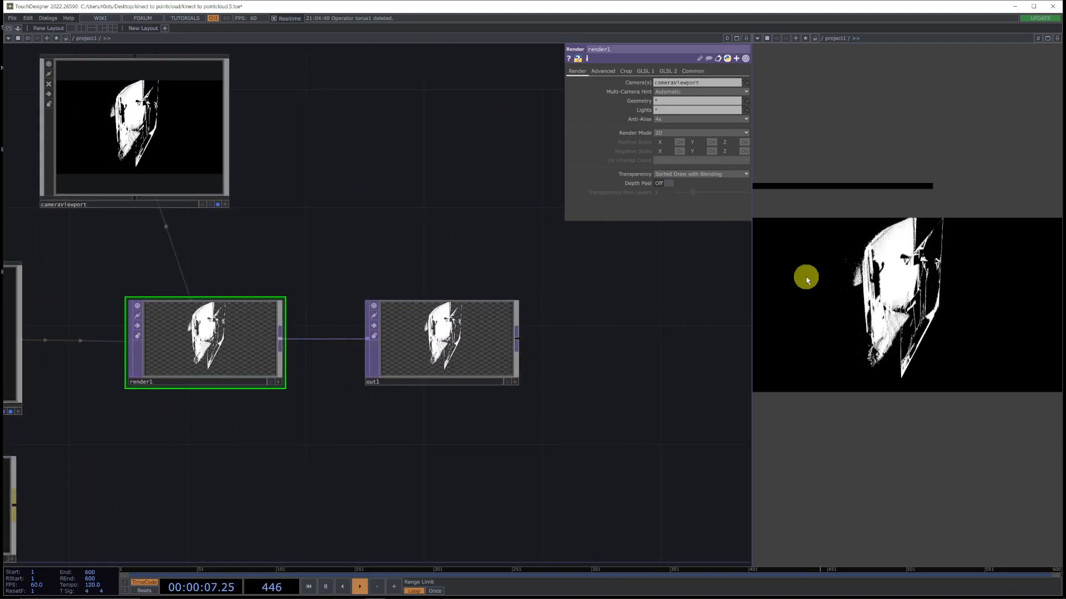
Step: Set render1's resolution to 1280 x 1280
{"action": "left_click", "coordinate": [704, 74]}
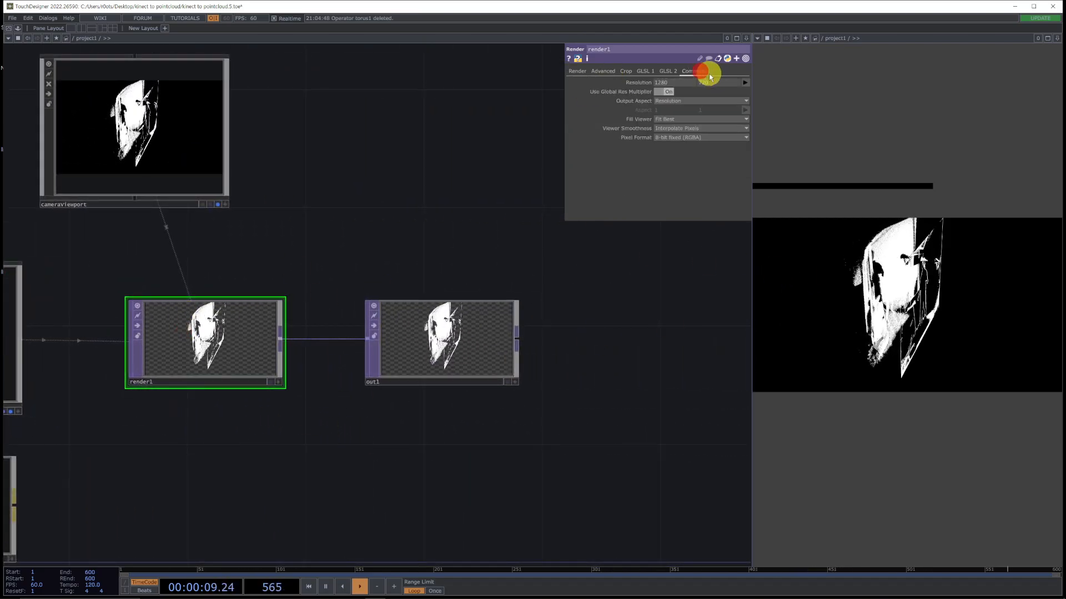
{"action": "left_click", "coordinate": [742, 82]}
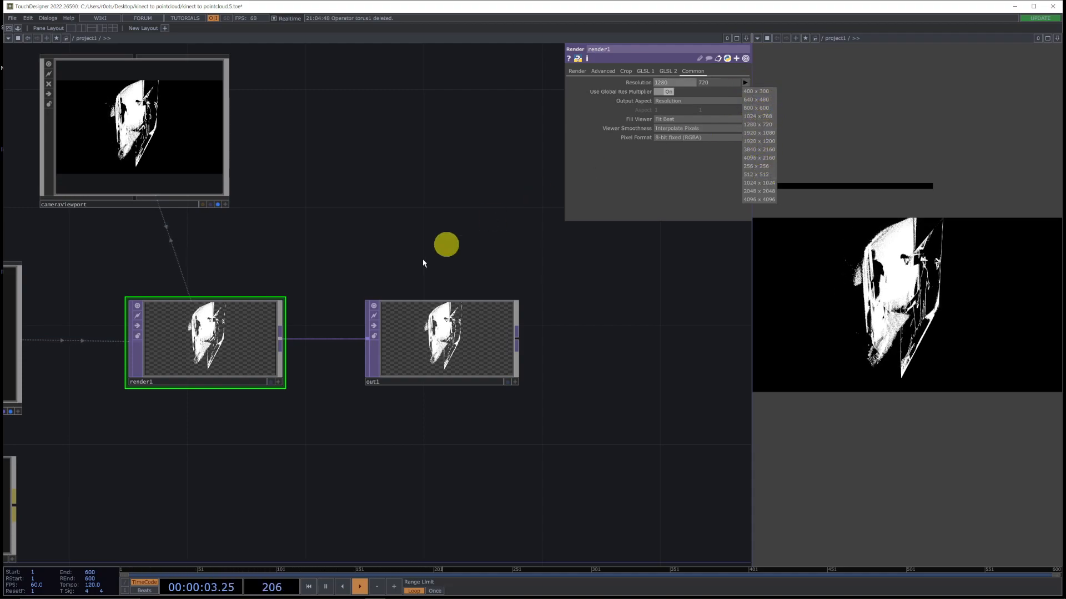
{"action": "left_click", "coordinate": [669, 82]}
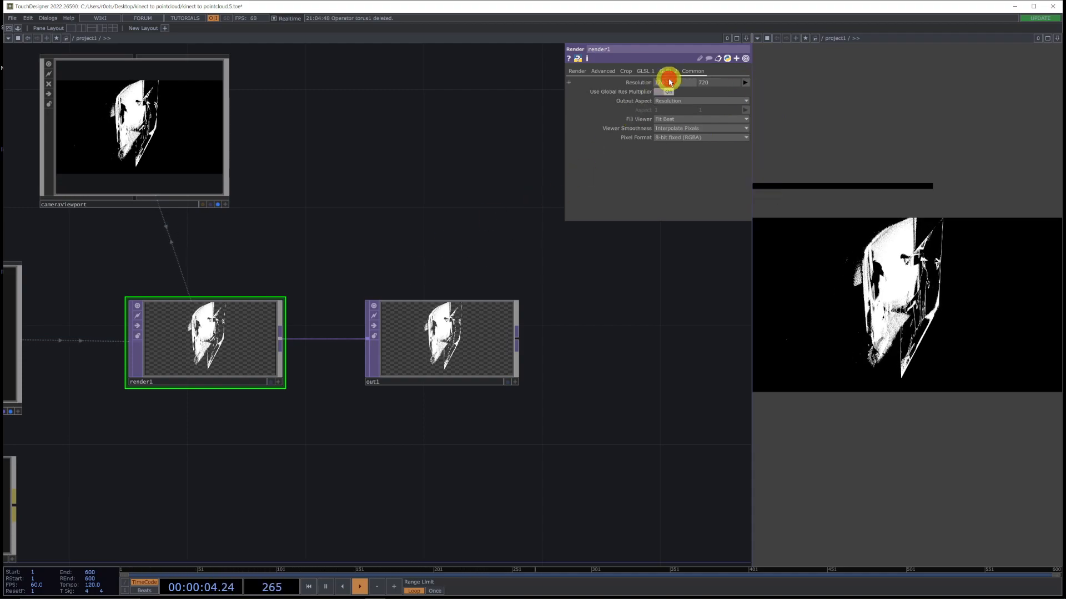
{"action": "left_click", "coordinate": [714, 85]}
{"action": "type", "text": "1280"}
{"action": "key", "text": "Return"}
{"action": "left_click_drag", "start_coordinate": [342, 248], "coordinate": [427, 272]}
{"action": "scroll", "coordinate": [198, 147], "scroll_direction": "up", "scroll_amount": 4}
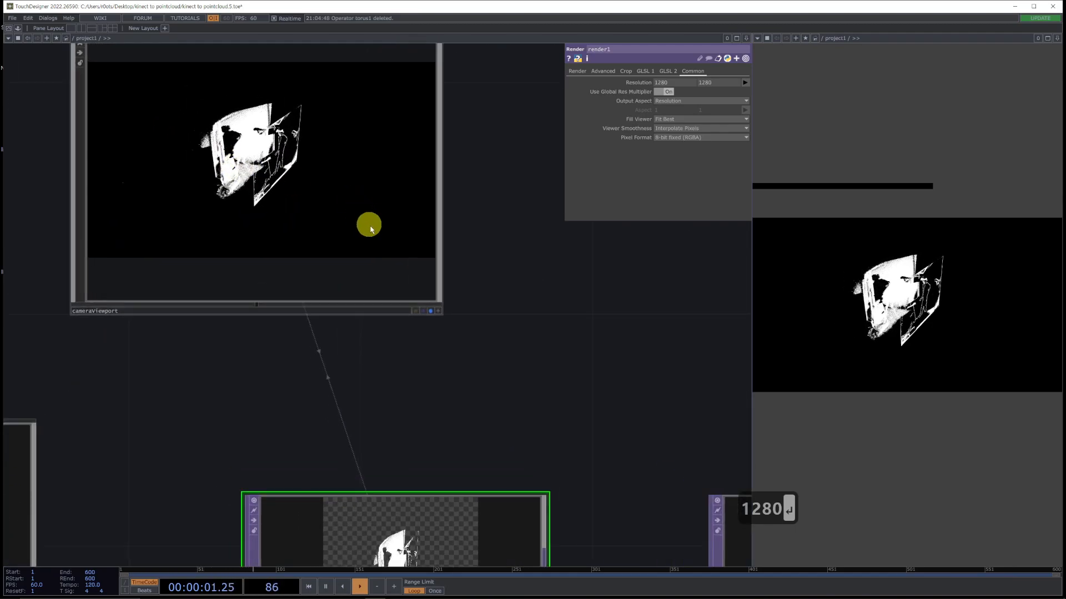
Step: Enlarge the out1 node's viewer and orbit the point cloud in the Panel view
{"action": "scroll", "coordinate": [366, 220], "scroll_direction": "down", "scroll_amount": 2}
{"action": "mouse_move", "coordinate": [920, 324]}
{"action": "left_mouse_down"}
{"action": "mouse_move", "coordinate": [885, 290]}
{"action": "mouse_move", "coordinate": [905, 328]}
{"action": "left_mouse_up"}
{"action": "left_click_drag", "start_coordinate": [607, 402], "coordinate": [369, 340]}
{"action": "left_click_drag", "start_coordinate": [583, 473], "coordinate": [585, 473]}
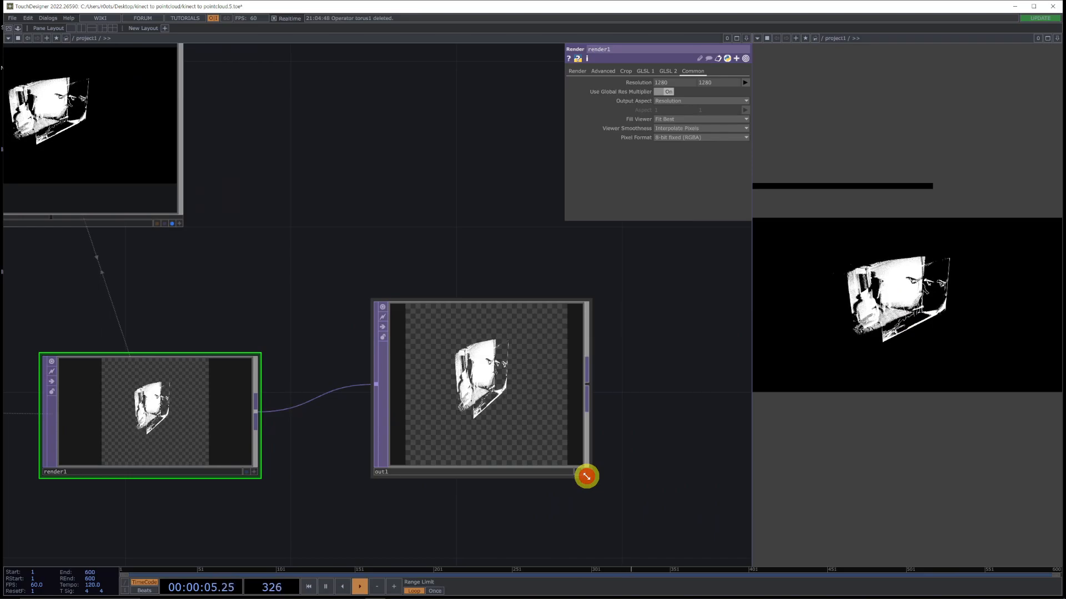
{"action": "mouse_move", "coordinate": [960, 297]}
{"action": "left_mouse_down"}
{"action": "mouse_move", "coordinate": [867, 298]}
{"action": "mouse_move", "coordinate": [913, 243]}
{"action": "mouse_move", "coordinate": [834, 307]}
{"action": "left_mouse_up"}
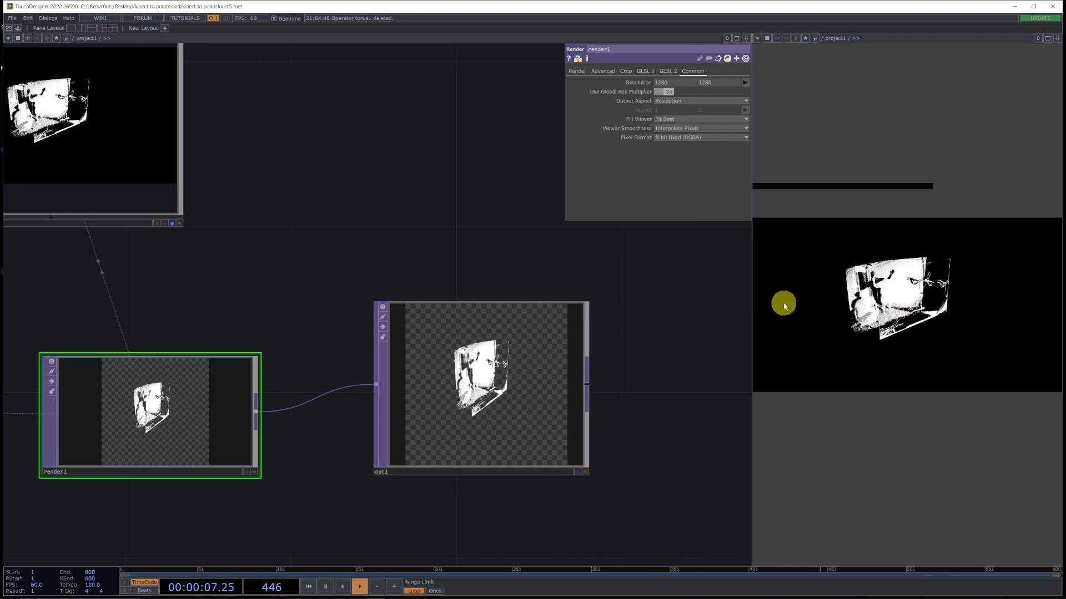
Step: Undo the last resolution change on render1
{"action": "left_click_drag", "start_coordinate": [269, 255], "coordinate": [454, 318]}
{"action": "left_click", "coordinate": [254, 212]}
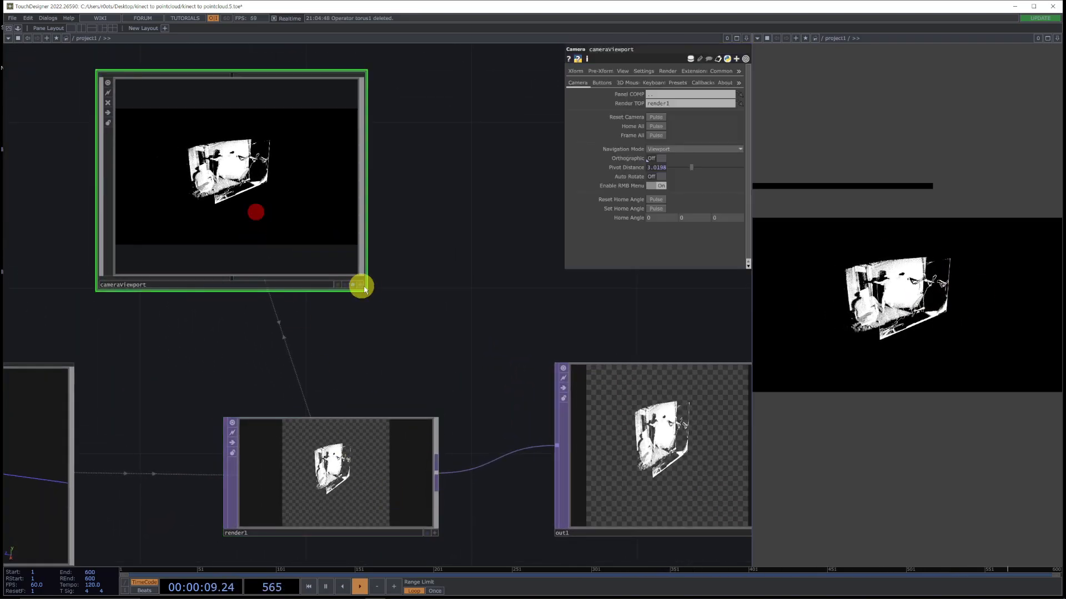
{"action": "key", "text": "ctrl+z"}
{"action": "left_click_drag", "start_coordinate": [429, 358], "coordinate": [358, 323]}
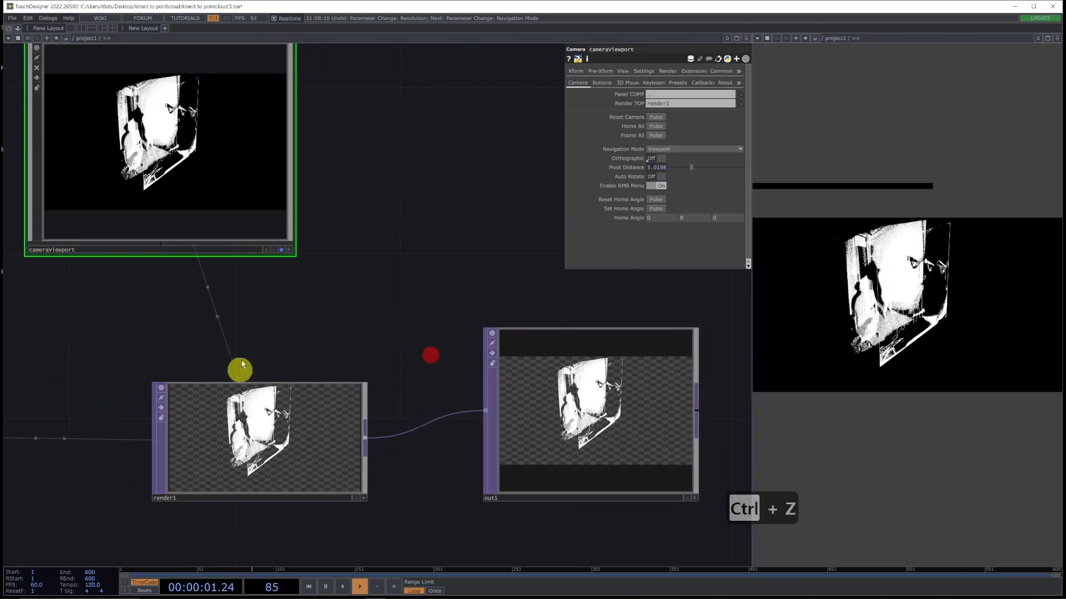
Step: Orbit the rendered point cloud in the Panel view and look over the complete node network
{"action": "left_click_drag", "start_coordinate": [850, 340], "coordinate": [837, 319]}
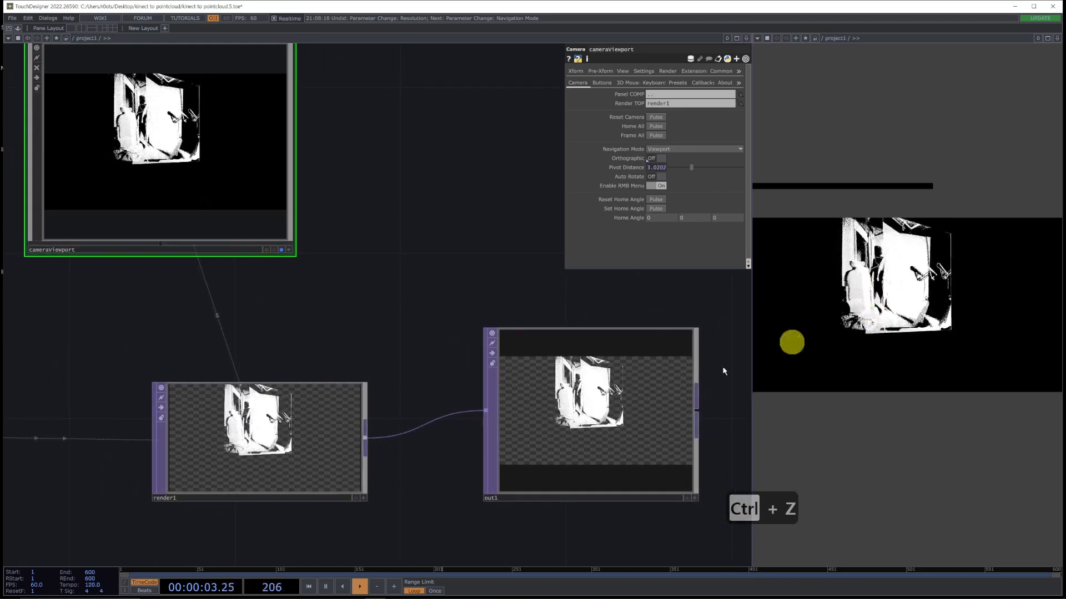
{"action": "left_click_drag", "start_coordinate": [299, 318], "coordinate": [388, 374]}
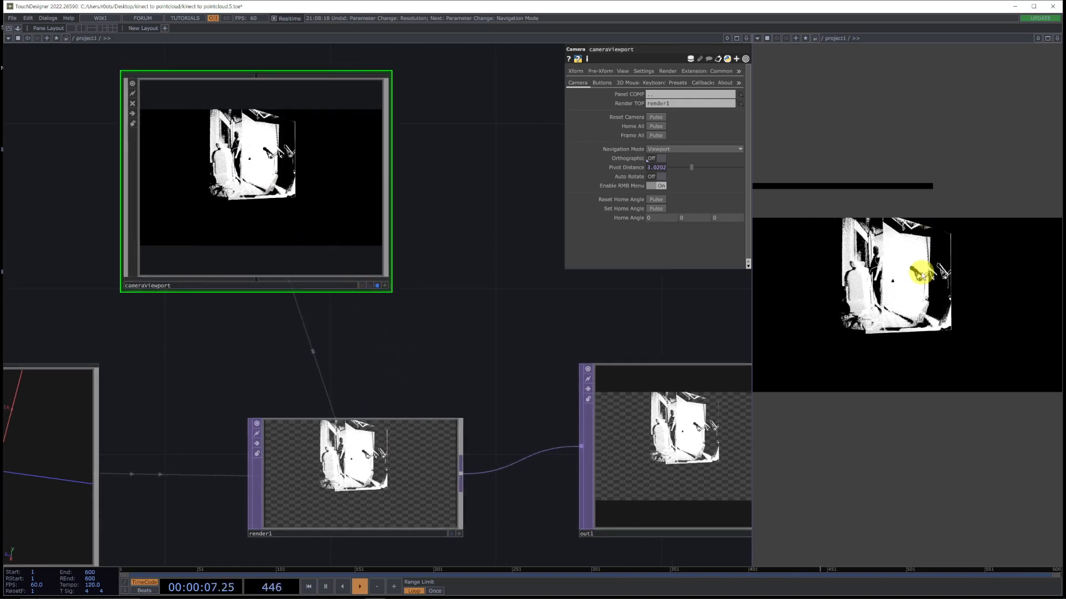
{"action": "left_click_drag", "start_coordinate": [921, 272], "coordinate": [928, 312]}
{"action": "left_click_drag", "start_coordinate": [249, 361], "coordinate": [484, 336]}
{"action": "scroll", "coordinate": [484, 337], "scroll_direction": "down", "scroll_amount": 8}
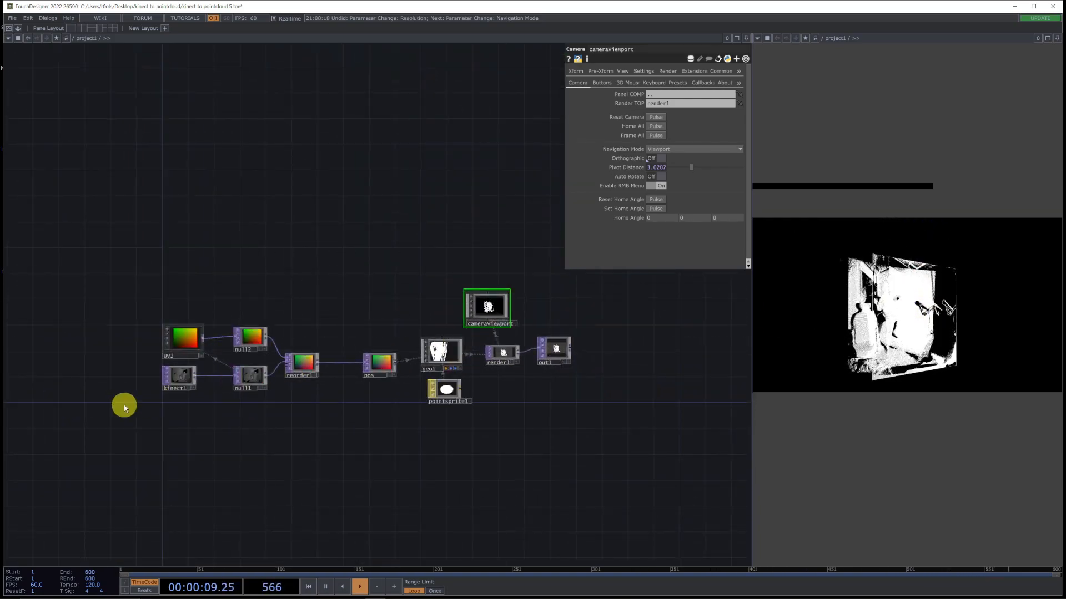
Step: Insert a Level TOP into the wire between kinect1 and null1
{"action": "scroll", "coordinate": [132, 403], "scroll_direction": "up", "scroll_amount": 6}
{"action": "left_click_drag", "start_coordinate": [321, 309], "coordinate": [157, 309]}
{"action": "right_click", "coordinate": [266, 312]}
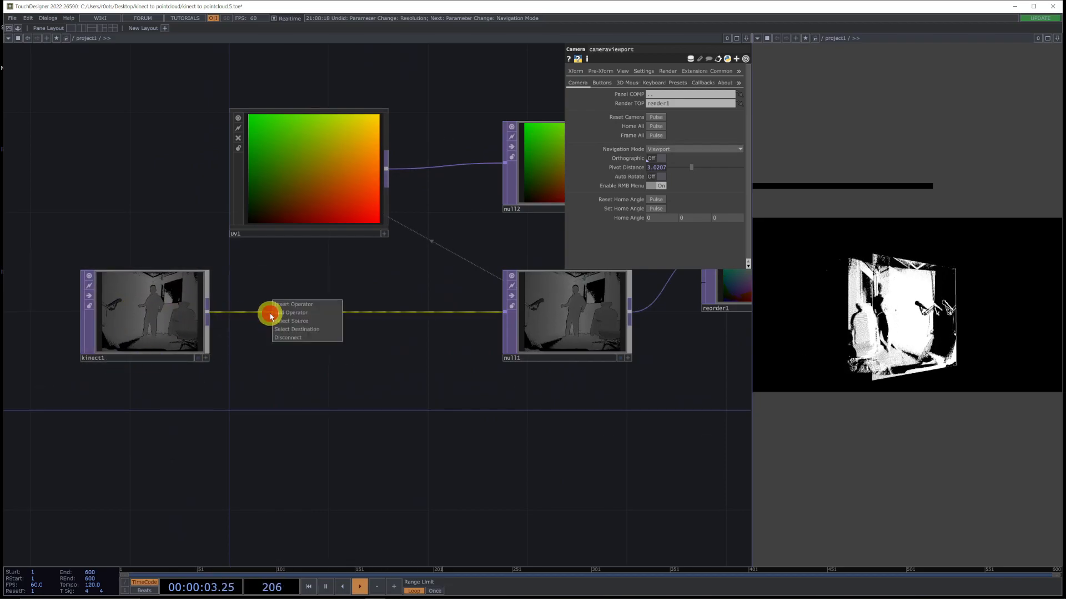
{"action": "left_click", "coordinate": [286, 309]}
{"action": "type", "text": "level"}
{"action": "key", "text": "Return"}
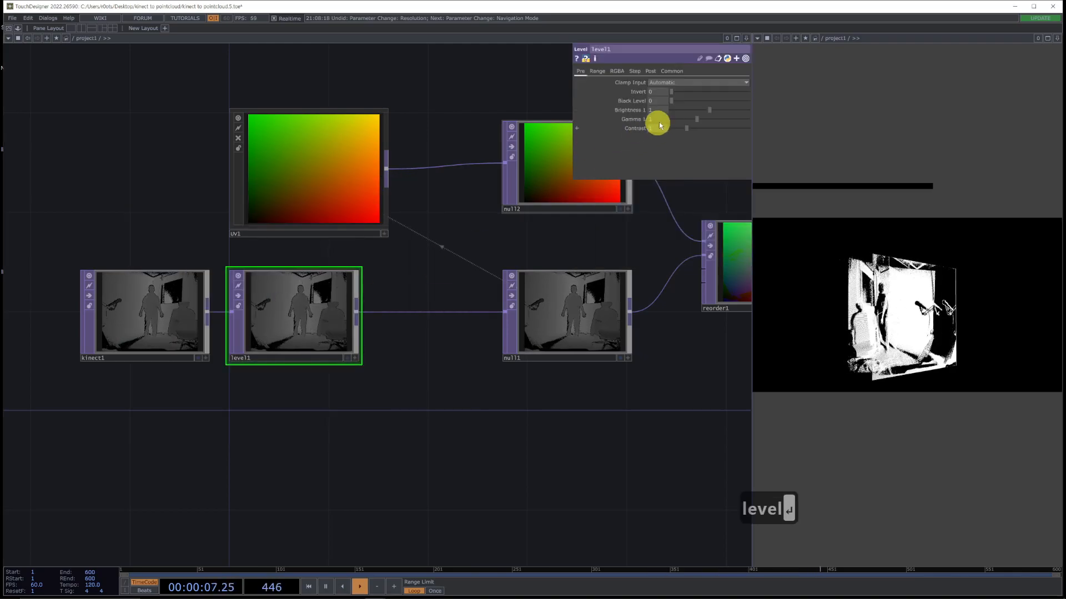
Step: Set the Level TOP's brightness to 3
{"action": "left_click_drag", "start_coordinate": [703, 111], "coordinate": [949, 325]}
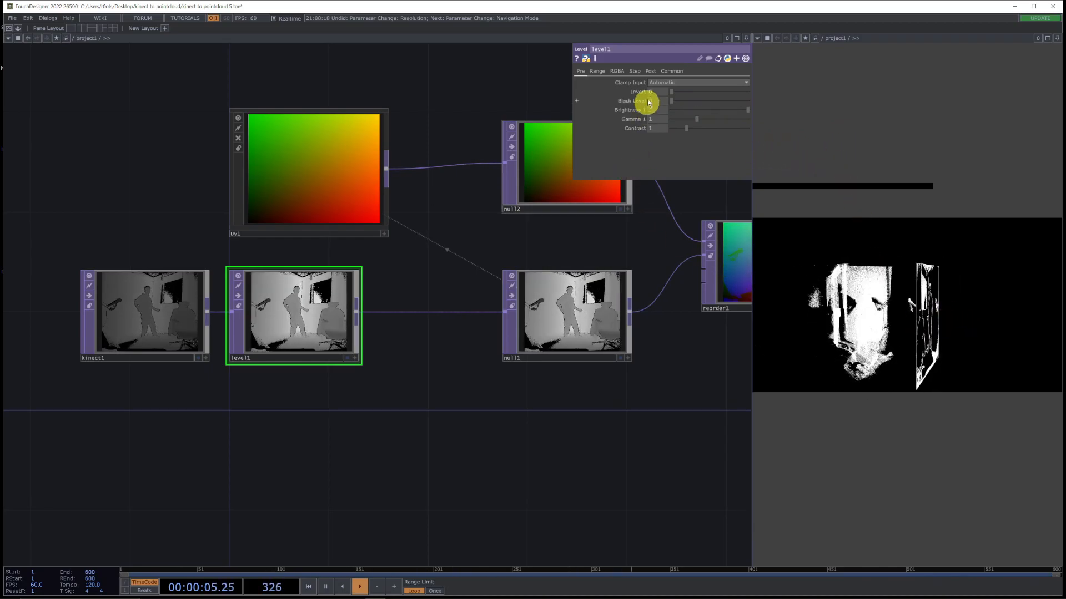
{"action": "type", "text": "3"}
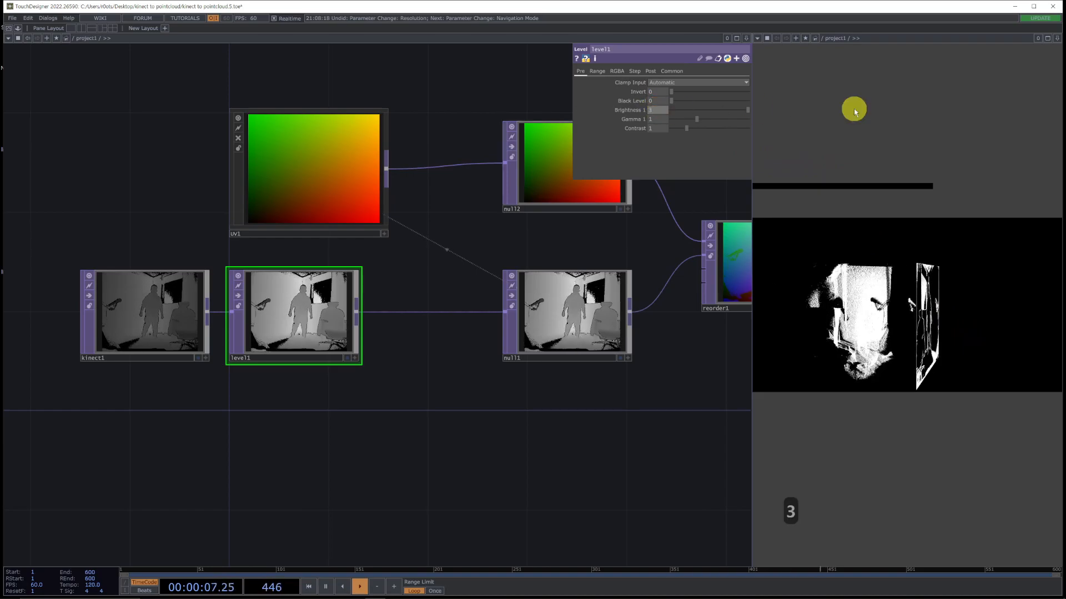
{"action": "key", "text": "Return"}
Step: Orbit, pan and zoom the rendered point cloud to examine its depth from several angles
{"action": "left_click_drag", "start_coordinate": [901, 307], "coordinate": [934, 311]}
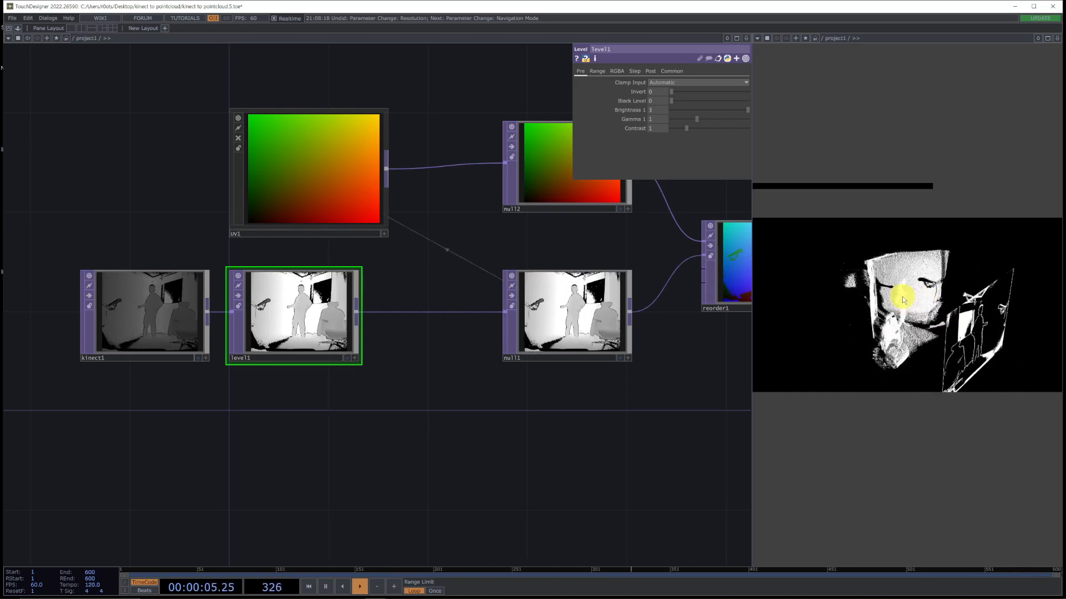
{"action": "middle_click_drag", "start_coordinate": [904, 297], "coordinate": [1044, 306]}
{"action": "left_click_drag", "start_coordinate": [937, 317], "coordinate": [974, 323]}
{"action": "right_click_drag", "start_coordinate": [974, 323], "coordinate": [927, 293]}
{"action": "left_click_drag", "start_coordinate": [506, 402], "coordinate": [306, 427]}
{"action": "mouse_move", "coordinate": [931, 313]}
{"action": "left_mouse_down"}
{"action": "mouse_move", "coordinate": [885, 305]}
{"action": "mouse_move", "coordinate": [921, 316]}
{"action": "mouse_move", "coordinate": [933, 303]}
{"action": "mouse_move", "coordinate": [805, 308]}
{"action": "mouse_move", "coordinate": [923, 297]}
{"action": "mouse_move", "coordinate": [904, 304]}
{"action": "mouse_move", "coordinate": [964, 325]}
{"action": "mouse_move", "coordinate": [1025, 300]}
{"action": "mouse_move", "coordinate": [951, 252]}
{"action": "mouse_move", "coordinate": [1009, 357]}
{"action": "mouse_move", "coordinate": [926, 300]}
{"action": "left_mouse_up"}
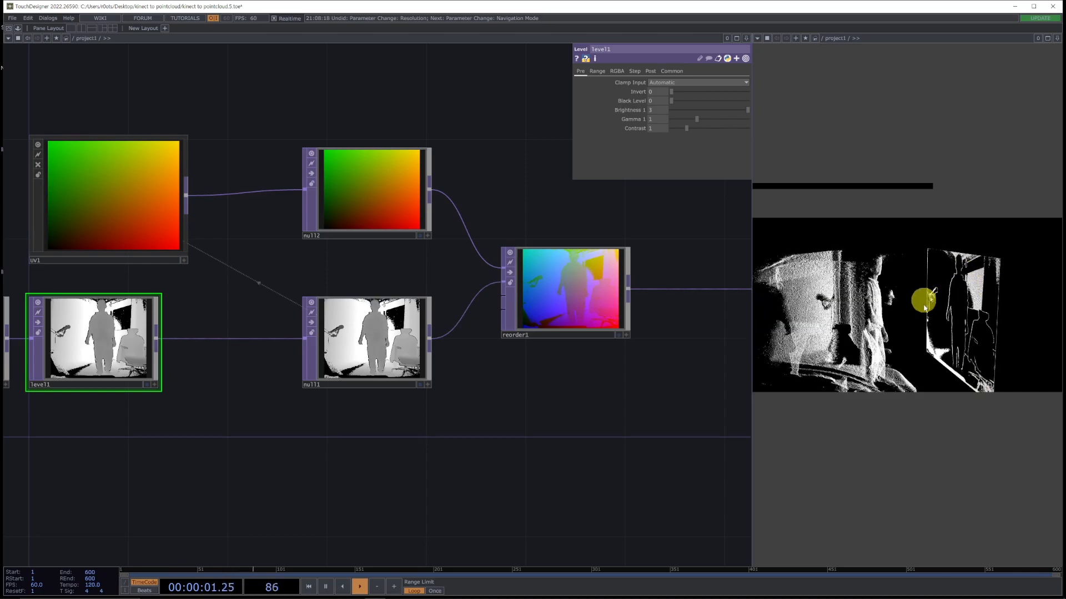
Step: Move the nodes from kinect1 through pos together, further away from geo1
{"action": "right_click_drag", "start_coordinate": [630, 420], "coordinate": [559, 421]}
{"action": "left_click_drag", "start_coordinate": [582, 404], "coordinate": [474, 423]}
{"action": "scroll", "coordinate": [474, 424], "scroll_direction": "down", "scroll_amount": 5}
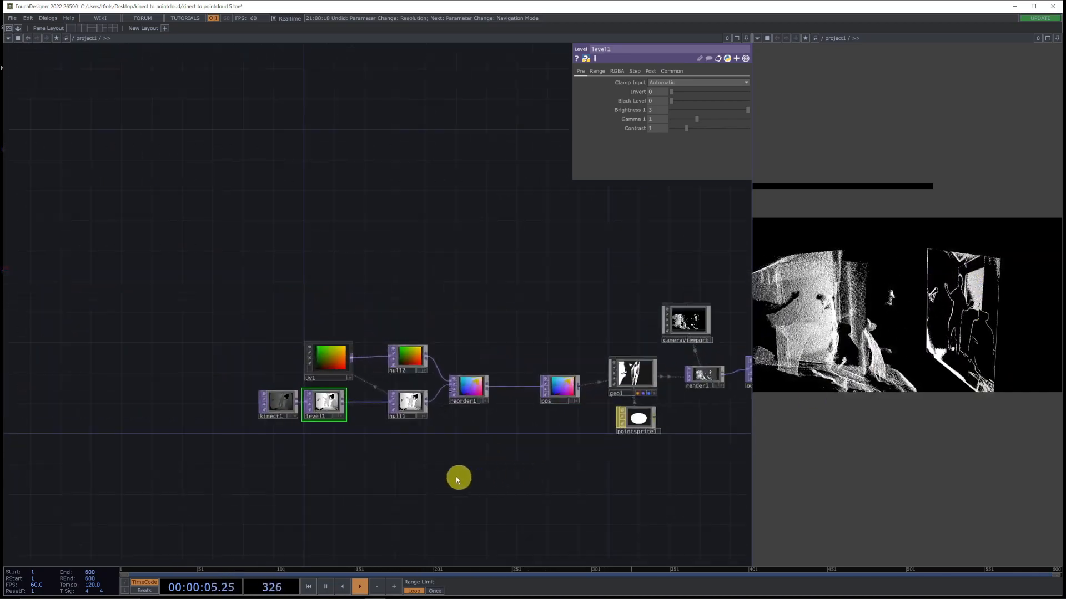
{"action": "mouse_move", "coordinate": [223, 324]}
{"action": "right_mouse_down"}
{"action": "mouse_move", "coordinate": [421, 426]}
{"action": "mouse_move", "coordinate": [469, 400]}
{"action": "right_mouse_up"}
{"action": "mouse_move", "coordinate": [473, 388]}
{"action": "left_mouse_down"}
{"action": "mouse_move", "coordinate": [472, 367]}
{"action": "mouse_move", "coordinate": [473, 389]}
{"action": "left_mouse_up"}
{"action": "mouse_move", "coordinate": [247, 353]}
{"action": "right_mouse_down"}
{"action": "mouse_move", "coordinate": [494, 405]}
{"action": "mouse_move", "coordinate": [571, 405]}
{"action": "right_mouse_up"}
{"action": "scroll", "coordinate": [537, 386], "scroll_direction": "up", "scroll_amount": 5}
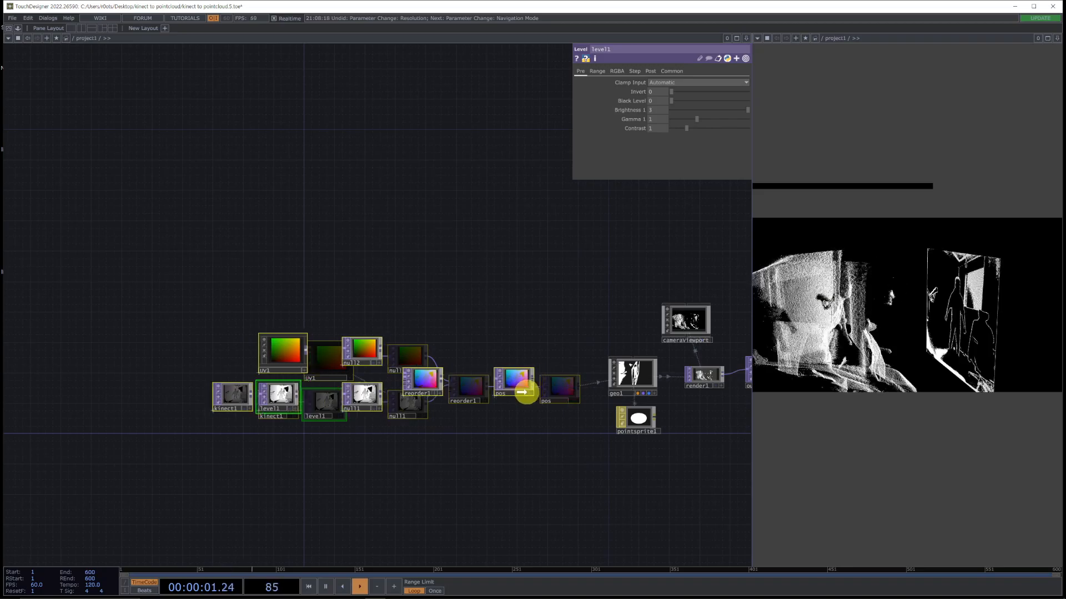
{"action": "scroll", "coordinate": [367, 441], "scroll_direction": "up", "scroll_amount": 5}
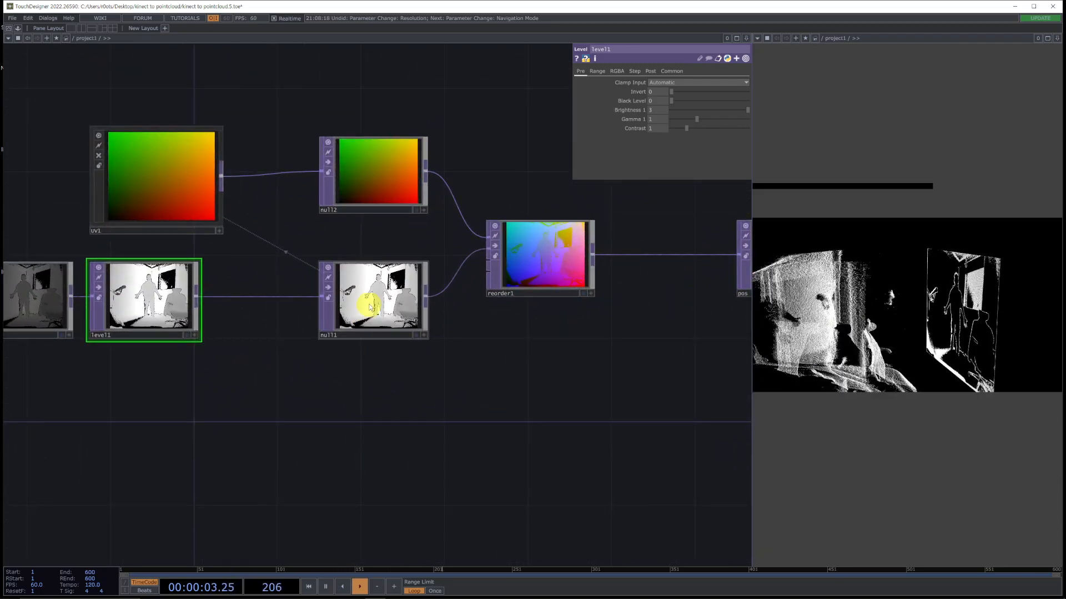
Step: Add a Constant TOP below null1
{"action": "key", "text": "Tab"}
{"action": "type", "text": "constan"}
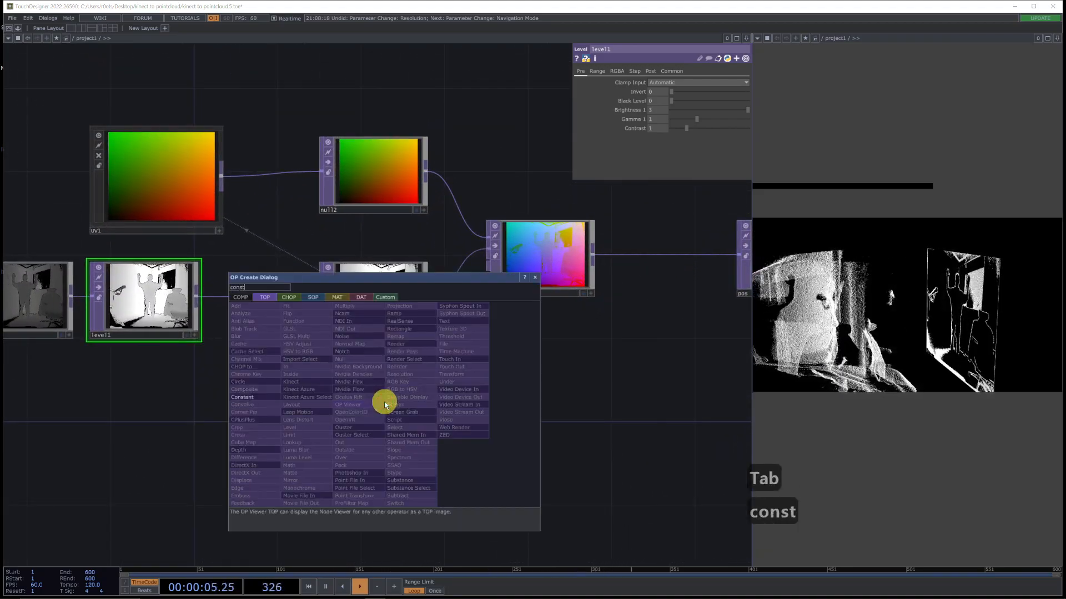
{"action": "key", "text": "Return"}
{"action": "left_click", "coordinate": [384, 397]}
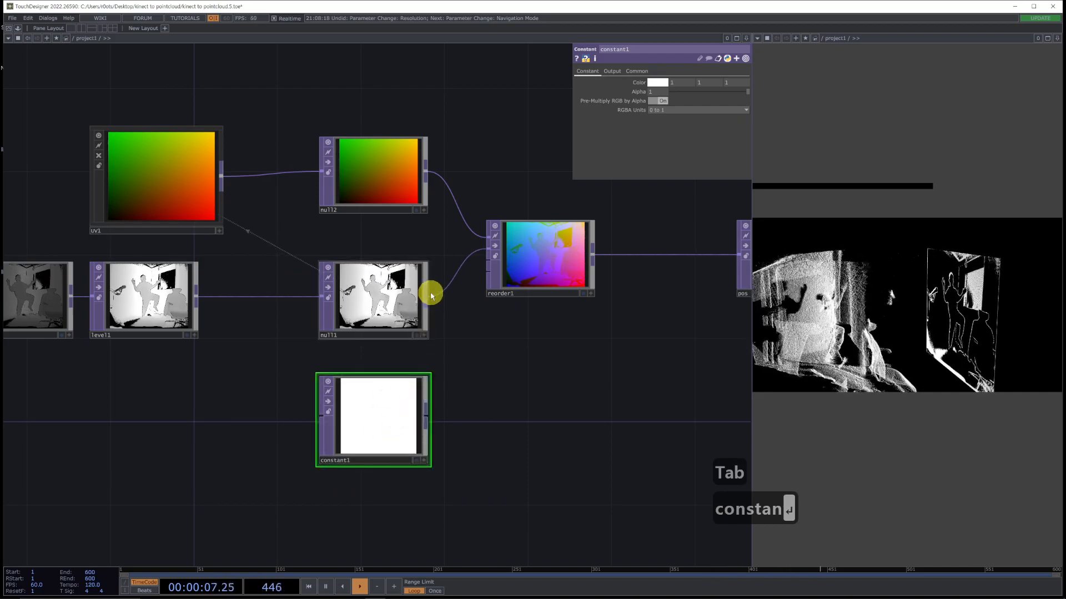
Step: Connect null1 to the Constant TOP and set its Combine with Input option to Set Resolution Only
{"action": "left_click_drag", "start_coordinate": [428, 296], "coordinate": [507, 429]}
{"action": "left_click_drag", "start_coordinate": [633, 334], "coordinate": [377, 334]}
{"action": "left_click", "coordinate": [393, 386]}
{"action": "left_click", "coordinate": [612, 71]}
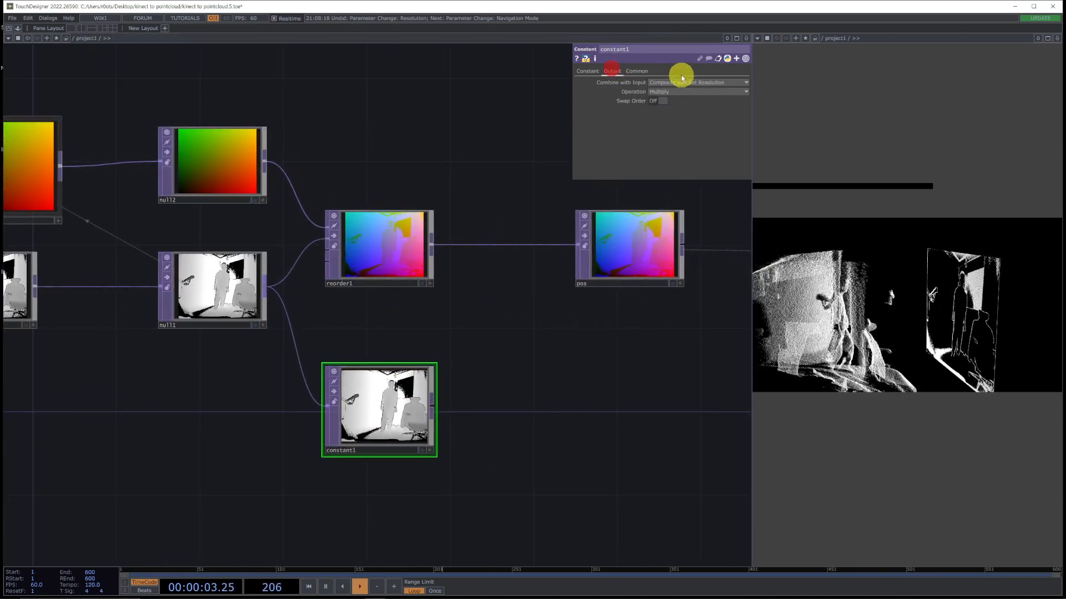
{"action": "left_click", "coordinate": [687, 91]}
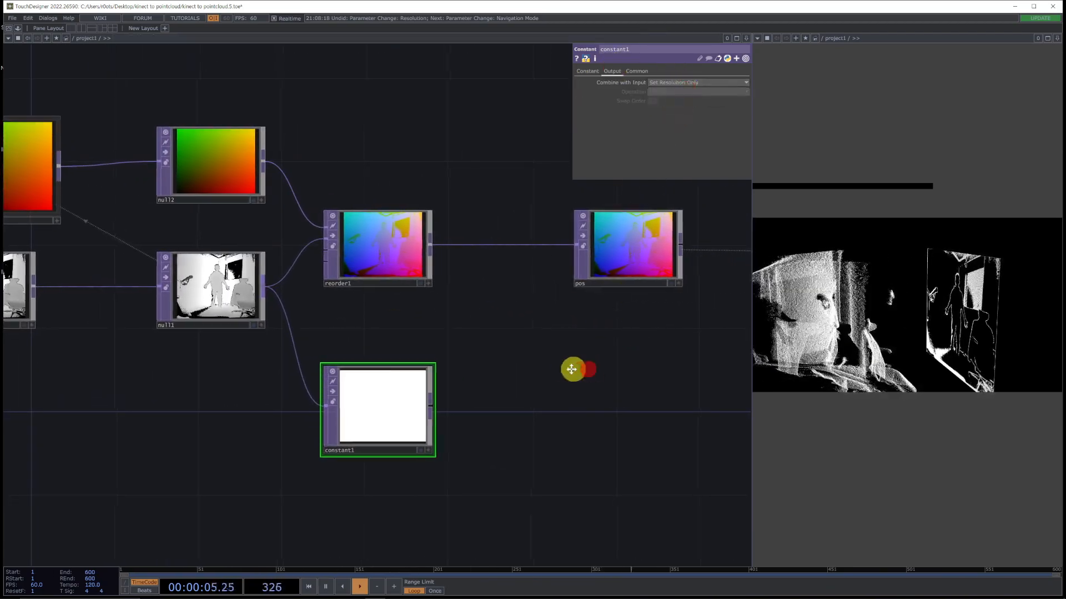
Step: Add a Null TOP after constant1 and name it color
{"action": "left_click_drag", "start_coordinate": [587, 368], "coordinate": [405, 353]}
{"action": "key", "text": "alt+n"}
{"action": "left_click", "coordinate": [441, 388]}
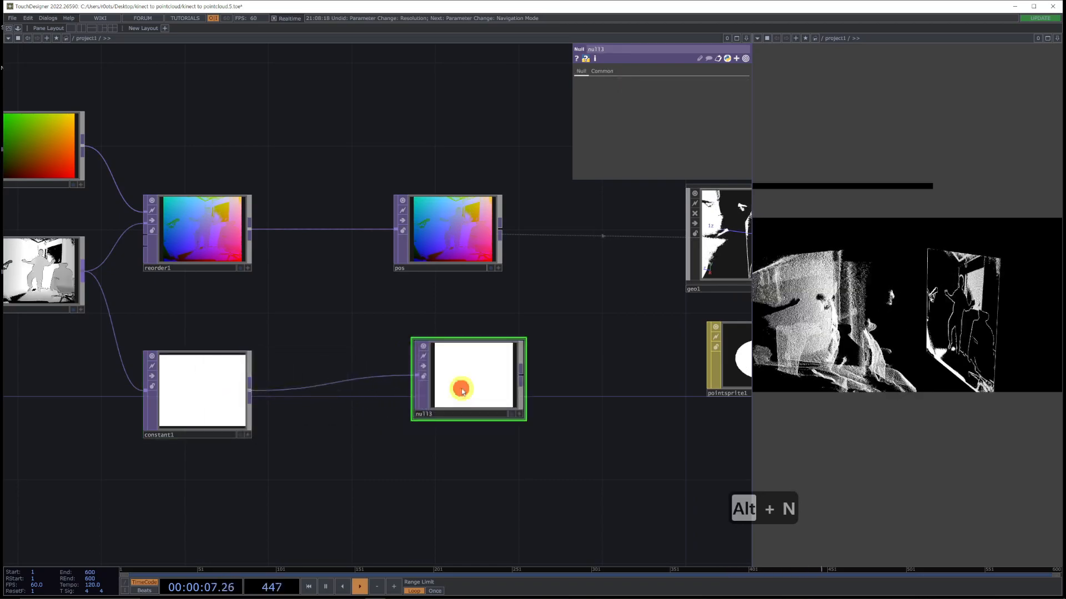
{"action": "left_click", "coordinate": [445, 414]}
{"action": "type", "text": "color"}
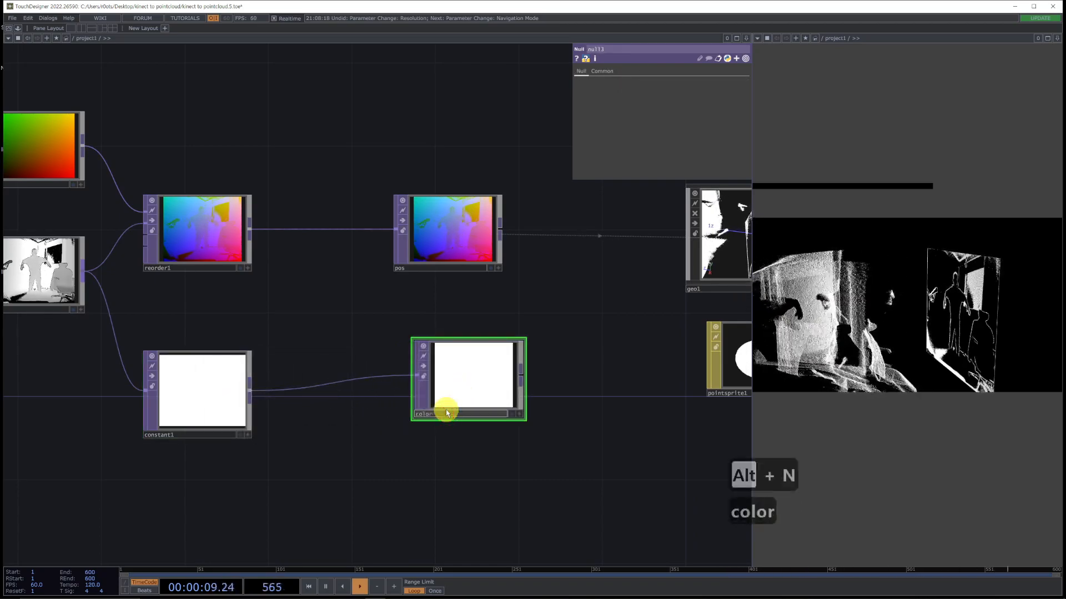
{"action": "key", "text": "Return"}
Step: Align the color and constant1 nodes in a row beneath pos and reorder1
{"action": "left_click_drag", "start_coordinate": [457, 383], "coordinate": [457, 401]}
{"action": "left_click_drag", "start_coordinate": [592, 405], "coordinate": [540, 406]}
{"action": "mouse_move", "coordinate": [397, 405]}
{"action": "left_mouse_down"}
{"action": "mouse_move", "coordinate": [382, 395]}
{"action": "mouse_move", "coordinate": [394, 391]}
{"action": "left_mouse_up"}
{"action": "left_click_drag", "start_coordinate": [197, 440], "coordinate": [198, 443]}
{"action": "left_click_drag", "start_coordinate": [417, 392], "coordinate": [396, 413]}
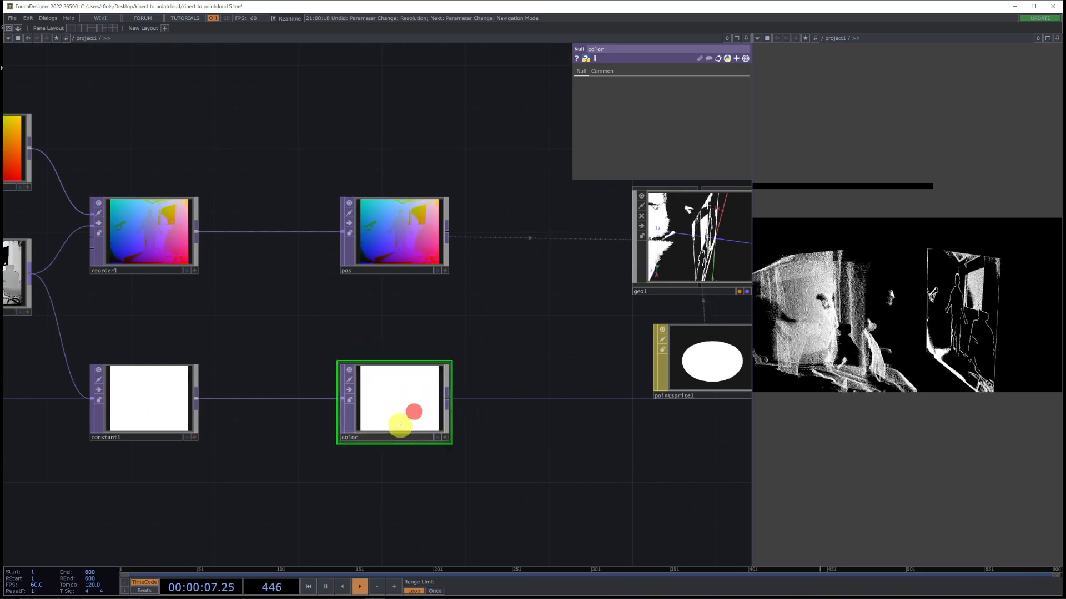
Step: Set geo1's instance Color OP to color and map its R, G and B to the r, g and b channels
{"action": "left_click", "coordinate": [700, 227]}
{"action": "left_click", "coordinate": [643, 70]}
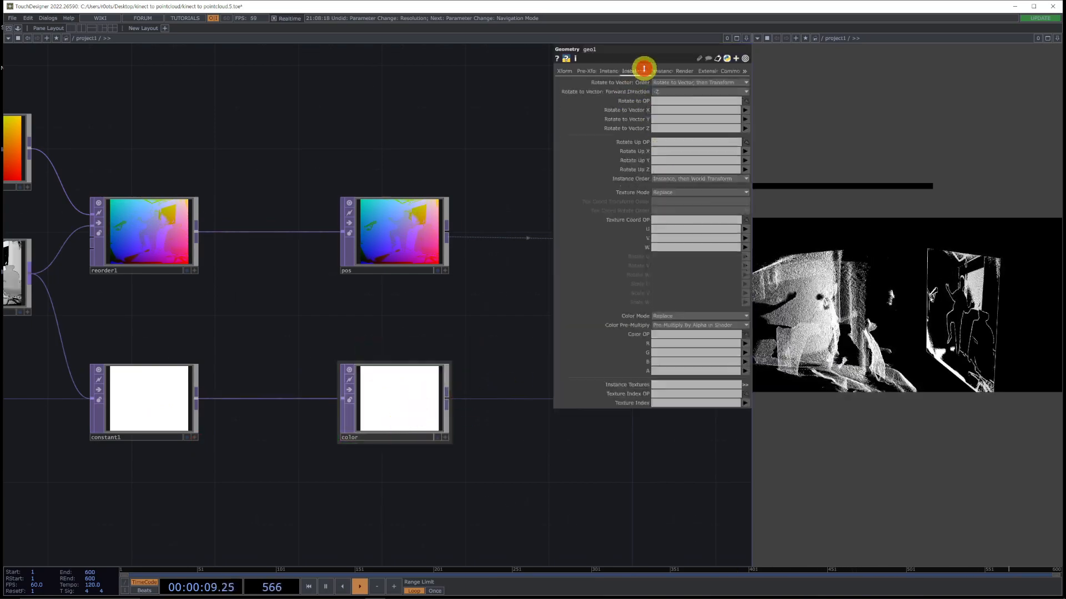
{"action": "left_click_drag", "start_coordinate": [392, 397], "coordinate": [701, 334]}
{"action": "left_click", "coordinate": [745, 346]}
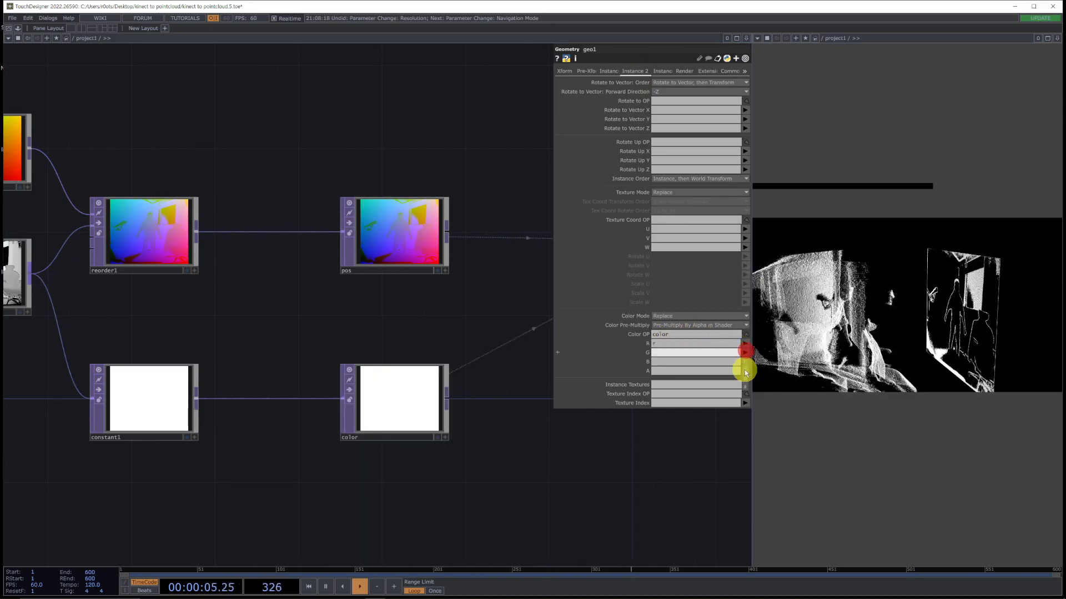
{"action": "left_click", "coordinate": [745, 362]}
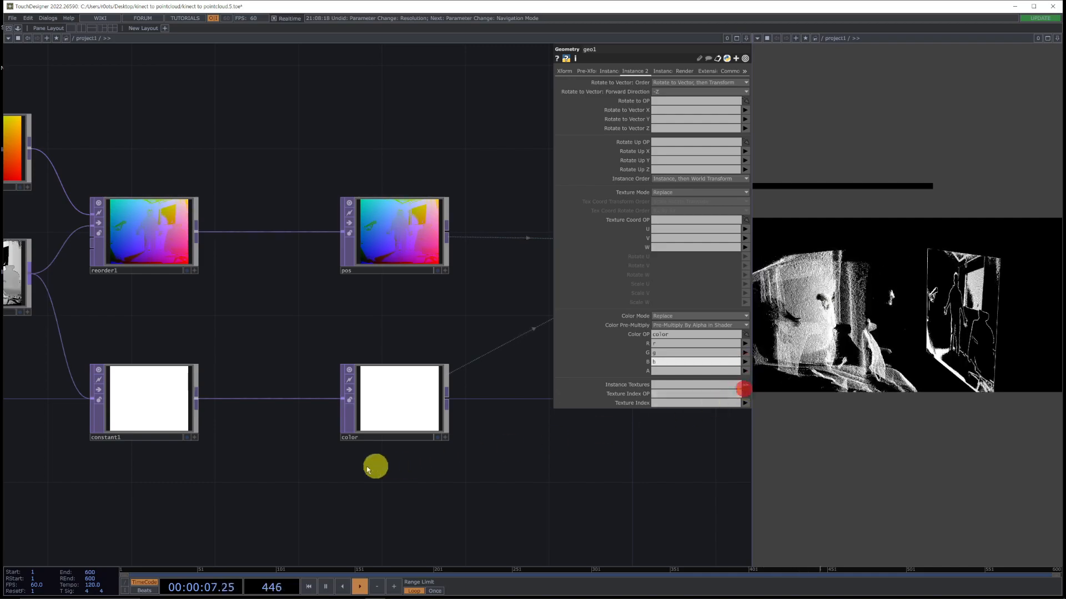
Step: Move pos, color and all downstream nodes away from reorder1 and constant1 to widen the gap
{"action": "scroll", "coordinate": [333, 449], "scroll_direction": "down", "scroll_amount": 5}
{"action": "left_click_drag", "start_coordinate": [418, 501], "coordinate": [259, 459]}
{"action": "scroll", "coordinate": [259, 459], "scroll_direction": "down", "scroll_amount": 5}
{"action": "left_click_drag", "start_coordinate": [287, 380], "coordinate": [400, 466]}
{"action": "left_click_drag", "start_coordinate": [219, 331], "coordinate": [351, 440]}
{"action": "left_click_drag", "start_coordinate": [236, 409], "coordinate": [300, 408]}
{"action": "scroll", "coordinate": [241, 444], "scroll_direction": "up", "scroll_amount": 2}
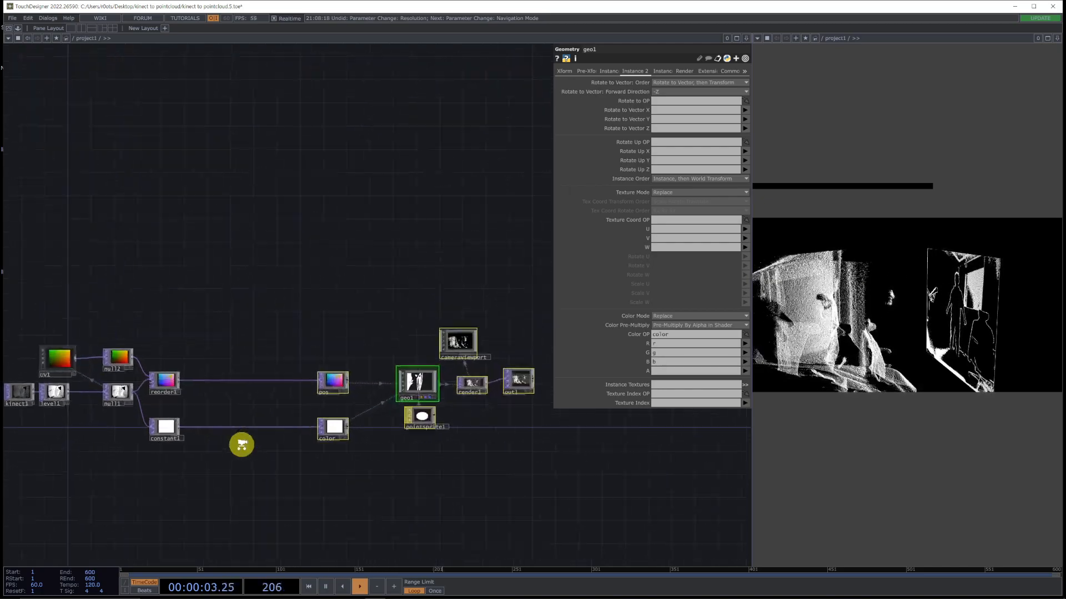
Step: Insert a Null TOP into the wire between reorder1 and pos
{"action": "scroll", "coordinate": [242, 444], "scroll_direction": "up", "scroll_amount": 3}
{"action": "right_click", "coordinate": [230, 332]}
{"action": "left_click", "coordinate": [228, 329]}
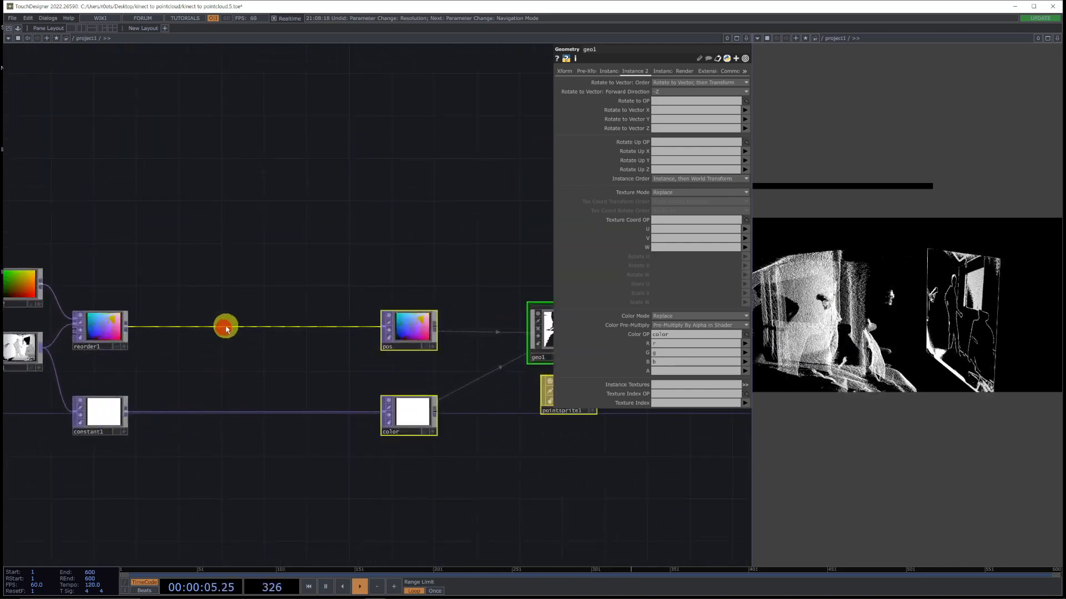
{"action": "type", "text": "null"}
{"action": "key", "text": "Return"}
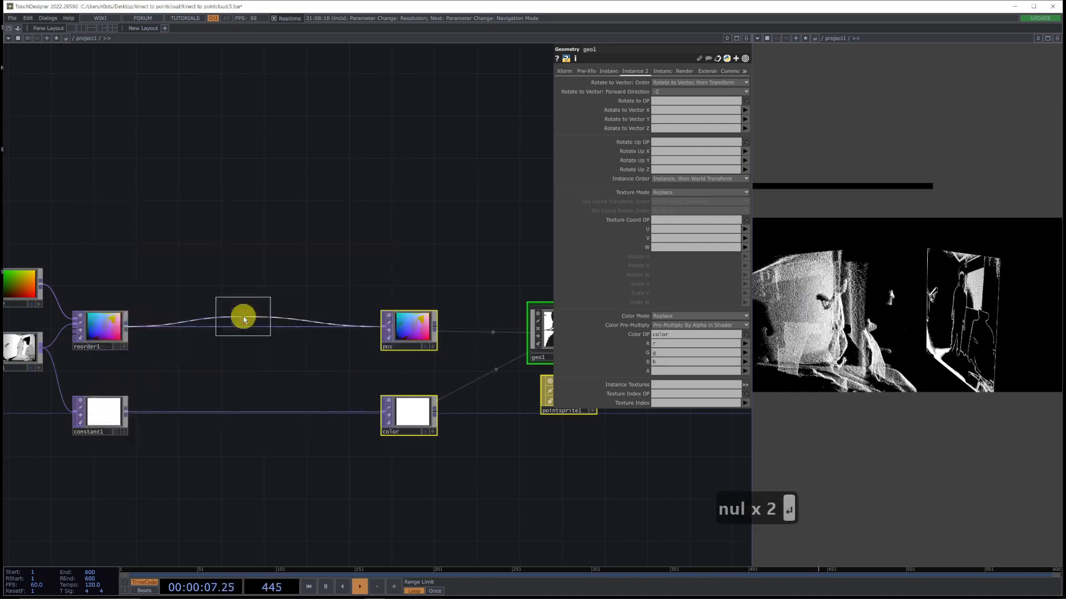
{"action": "left_click", "coordinate": [243, 318]}
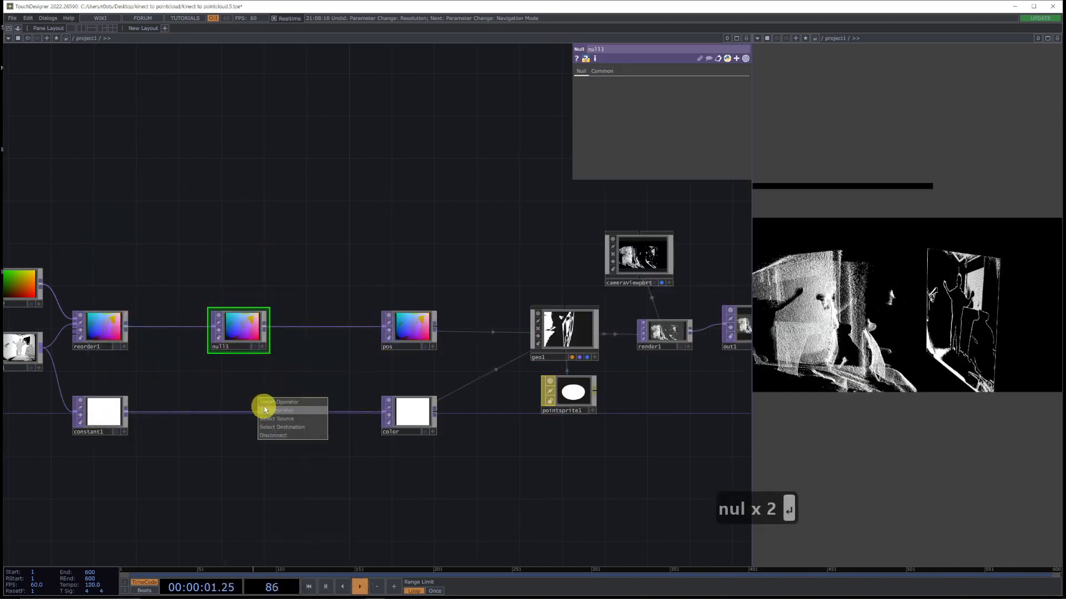
Step: Insert a Null TOP into the wire between constant1 and color
{"action": "left_click", "coordinate": [274, 405]}
{"action": "type", "text": "null"}
{"action": "key", "text": "Return"}
{"action": "left_click", "coordinate": [276, 406]}
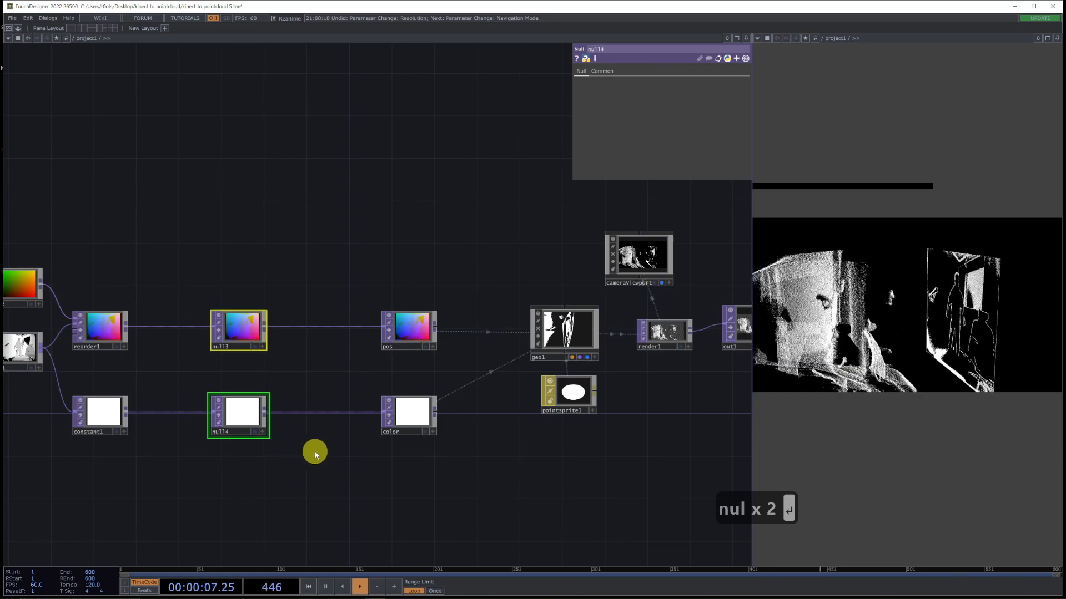
Step: Collapse the two newly inserted Null nodes into a Base COMP
{"action": "right_click", "coordinate": [292, 461]}
{"action": "mouse_move", "coordinate": [342, 468]}
{"action": "left_click", "coordinate": [347, 548]}
{"action": "scroll", "coordinate": [154, 381], "scroll_direction": "up", "scroll_amount": 3}
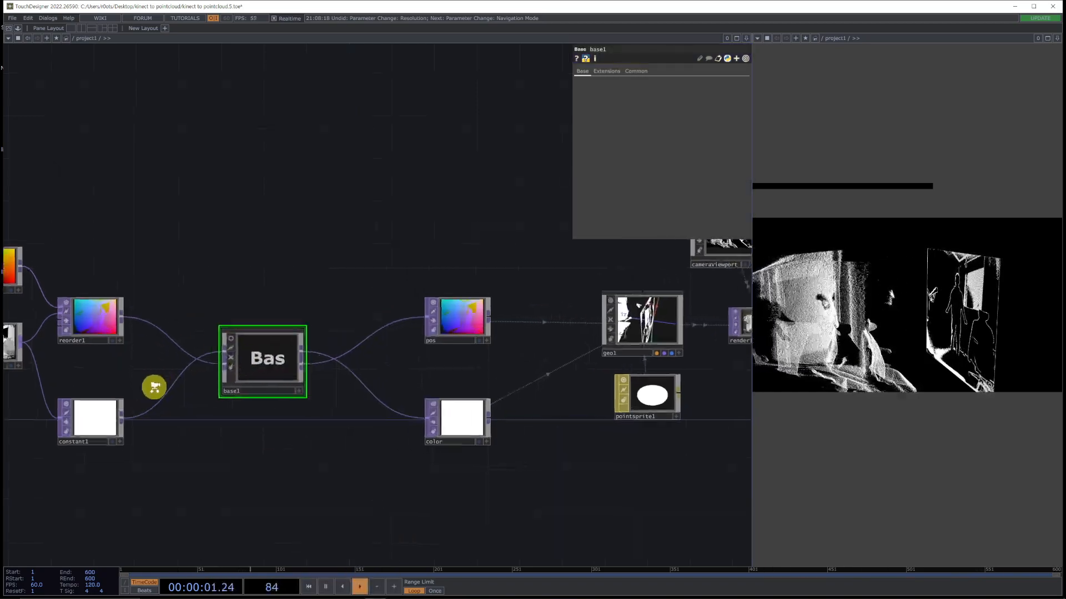
Step: Rewire base1 with reorder1 on its first input, constant1 on its second, pos on its first output and color on its second
{"action": "left_click_drag", "start_coordinate": [120, 428], "coordinate": [218, 374]}
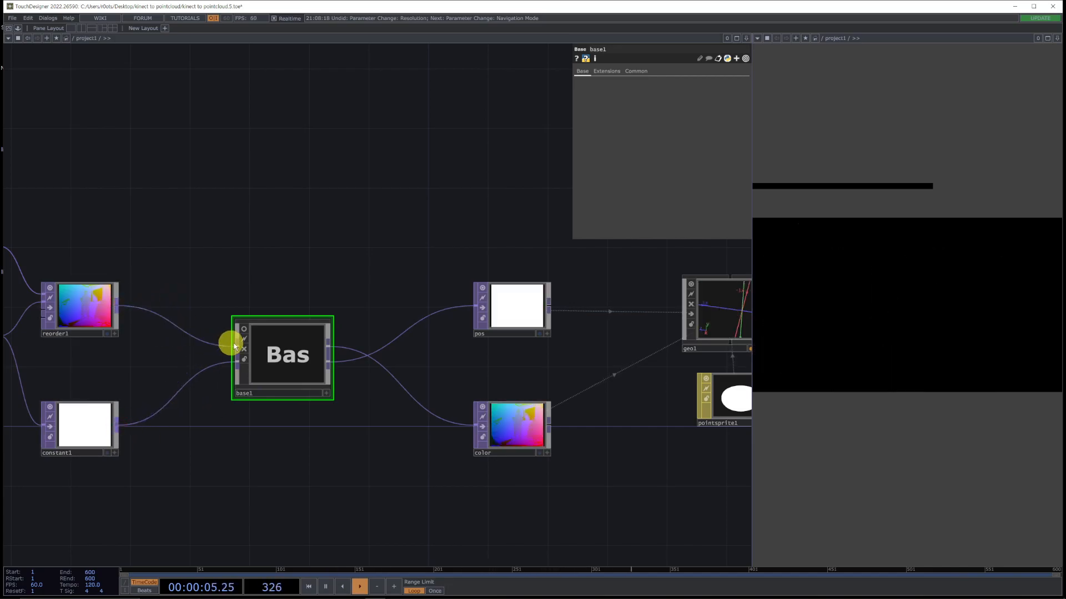
{"action": "mouse_move", "coordinate": [335, 345]}
{"action": "left_mouse_down"}
{"action": "mouse_move", "coordinate": [404, 316]}
{"action": "mouse_move", "coordinate": [345, 336]}
{"action": "left_mouse_up"}
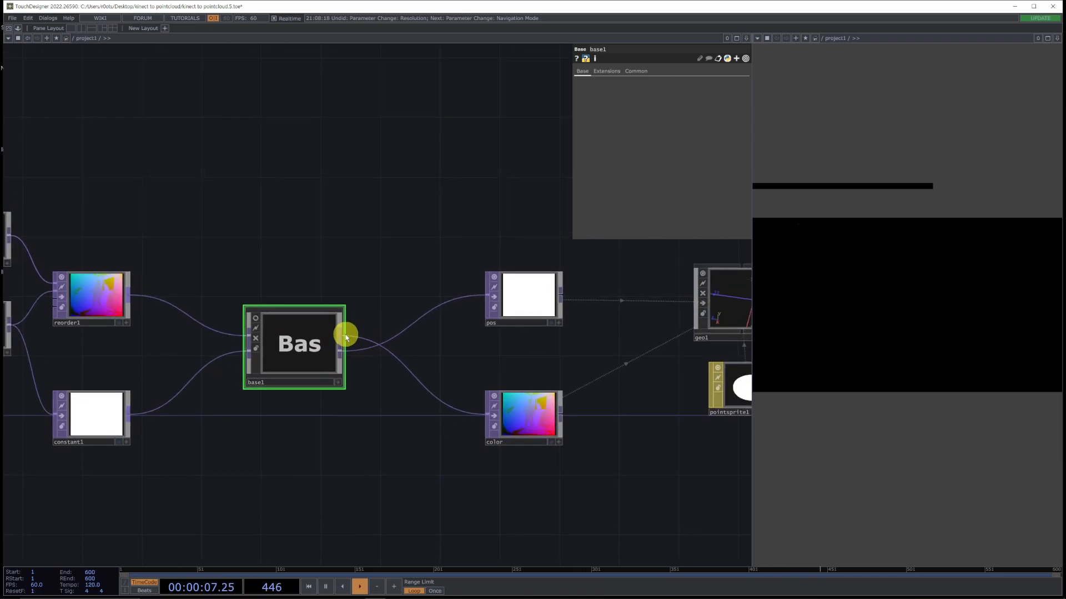
{"action": "left_click_drag", "start_coordinate": [438, 302], "coordinate": [477, 298]}
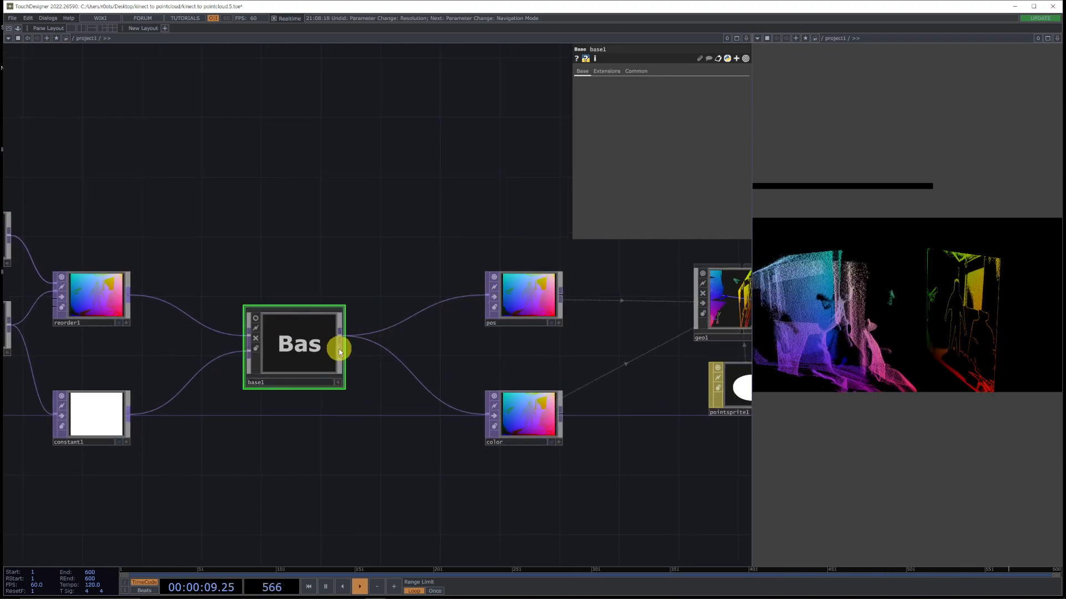
{"action": "left_click_drag", "start_coordinate": [355, 371], "coordinate": [390, 391]}
{"action": "left_click_drag", "start_coordinate": [1002, 339], "coordinate": [920, 355]}
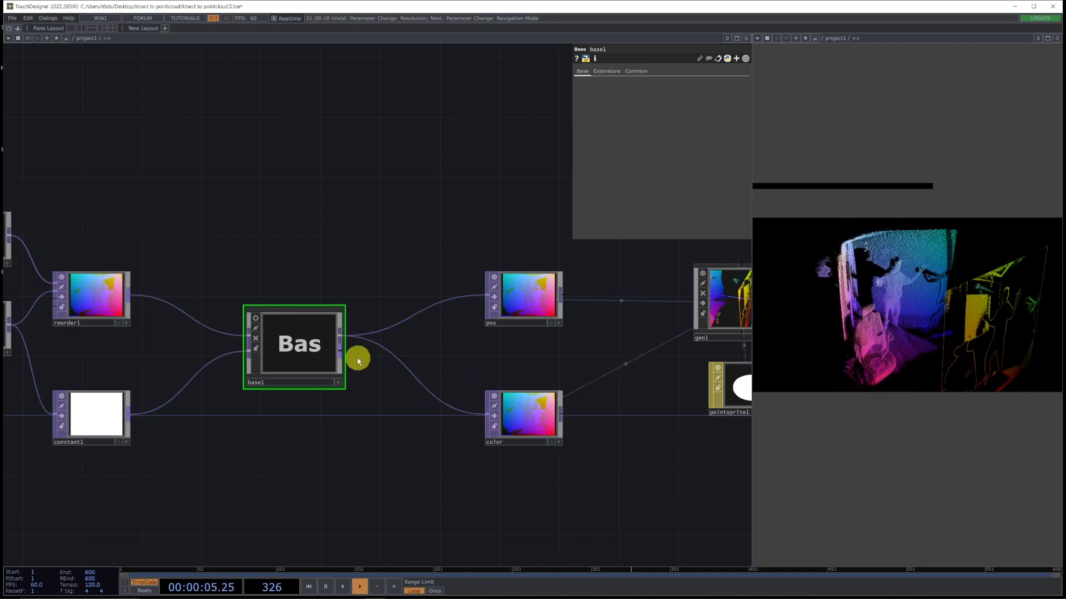
{"action": "left_click_drag", "start_coordinate": [344, 353], "coordinate": [487, 416]}
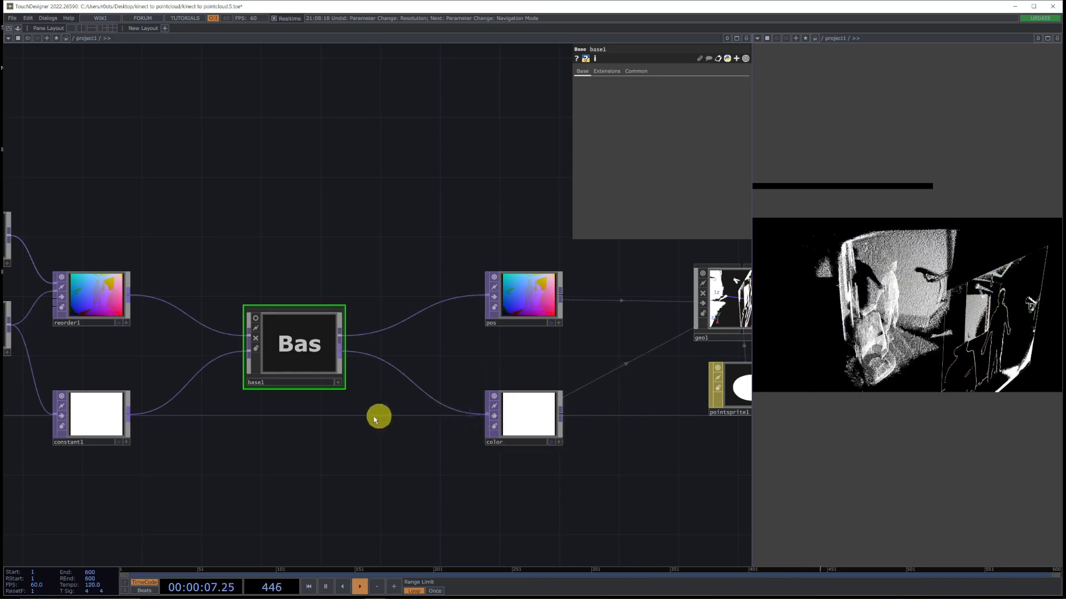
Step: Enter base1 and delete both Null nodes inside it
{"action": "double_click", "coordinate": [298, 341]}
{"action": "left_click_drag", "start_coordinate": [325, 316], "coordinate": [335, 366]}
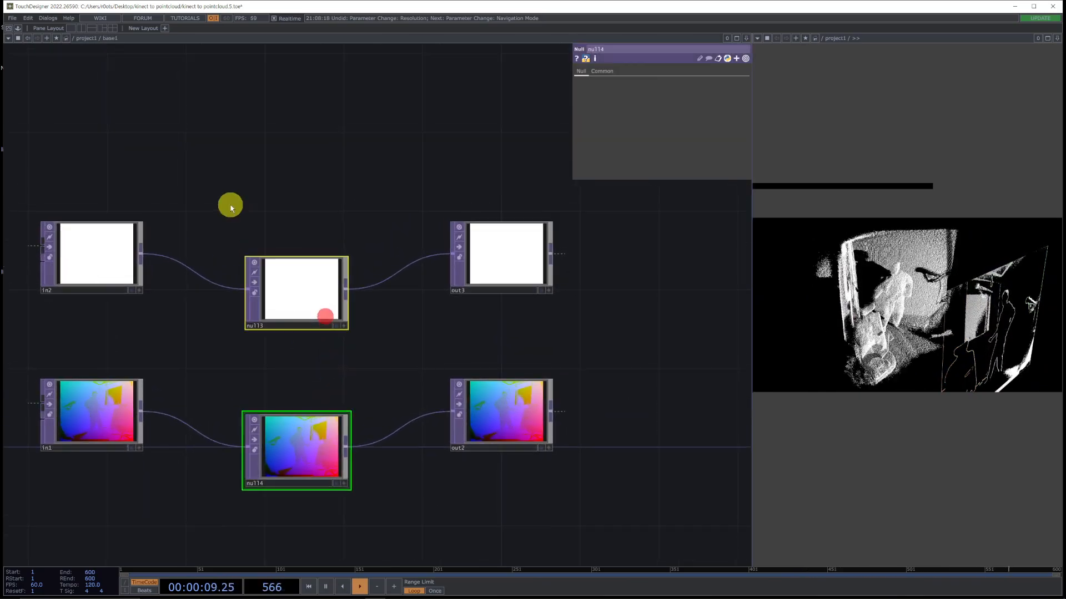
{"action": "right_click_drag", "start_coordinate": [231, 205], "coordinate": [351, 512]}
{"action": "key", "text": "Delete"}
Step: Spread out the nodes in base1: move both Out nodes away from the In nodes and lower the in1–out2 row
{"action": "scroll", "coordinate": [369, 472], "scroll_direction": "down", "scroll_amount": 5}
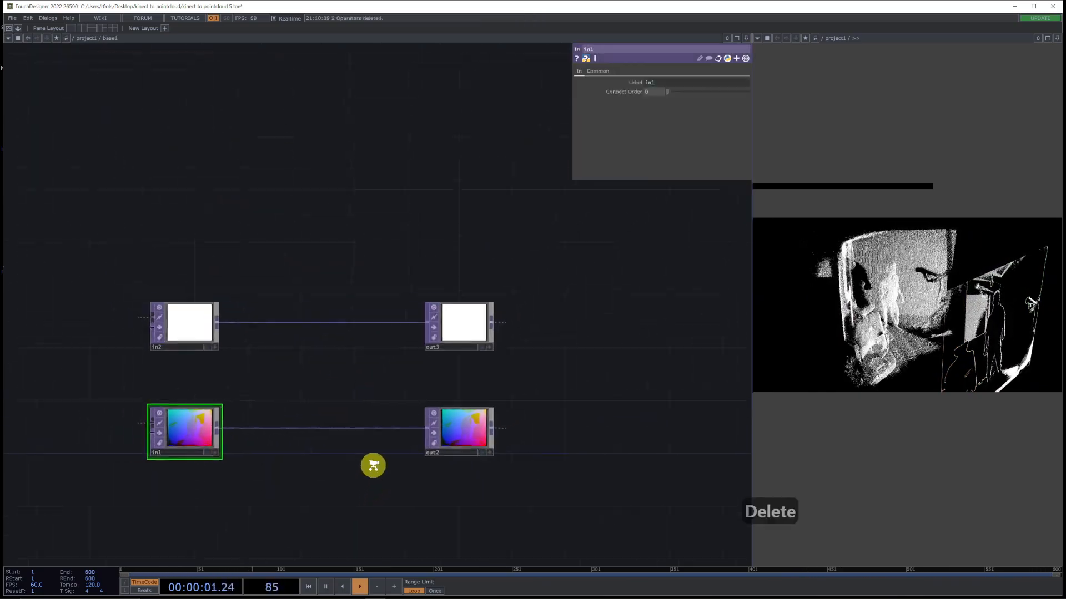
{"action": "right_click_drag", "start_coordinate": [394, 259], "coordinate": [445, 402]}
{"action": "left_click_drag", "start_coordinate": [423, 345], "coordinate": [550, 344]}
{"action": "left_click_drag", "start_coordinate": [921, 298], "coordinate": [916, 275]}
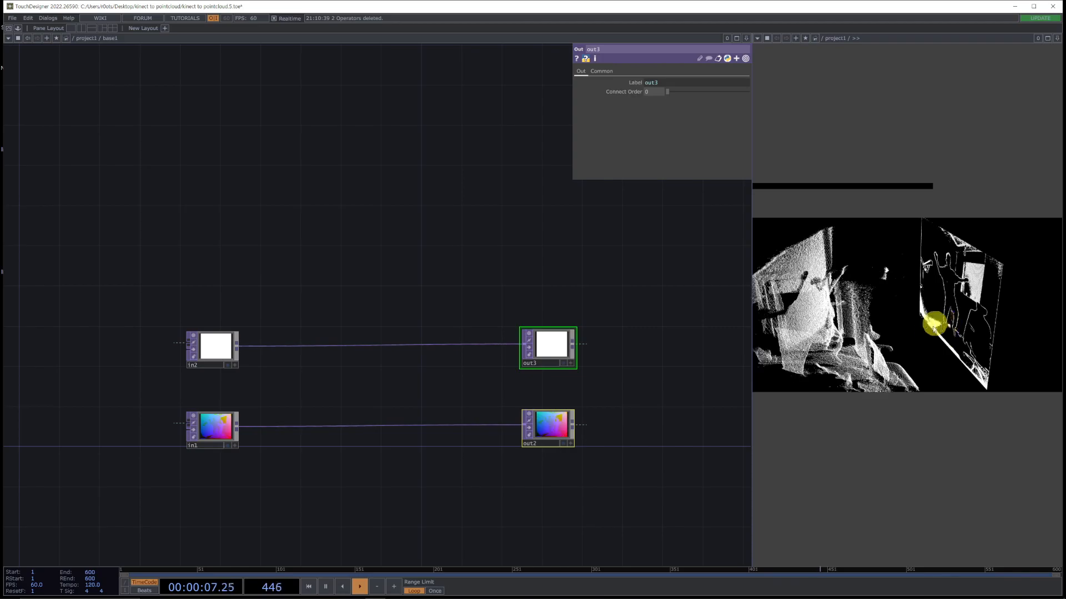
{"action": "scroll", "coordinate": [208, 526], "scroll_direction": "up", "scroll_amount": 3}
{"action": "right_click_drag", "start_coordinate": [119, 469], "coordinate": [730, 408]}
{"action": "left_click_drag", "start_coordinate": [688, 389], "coordinate": [686, 451]}
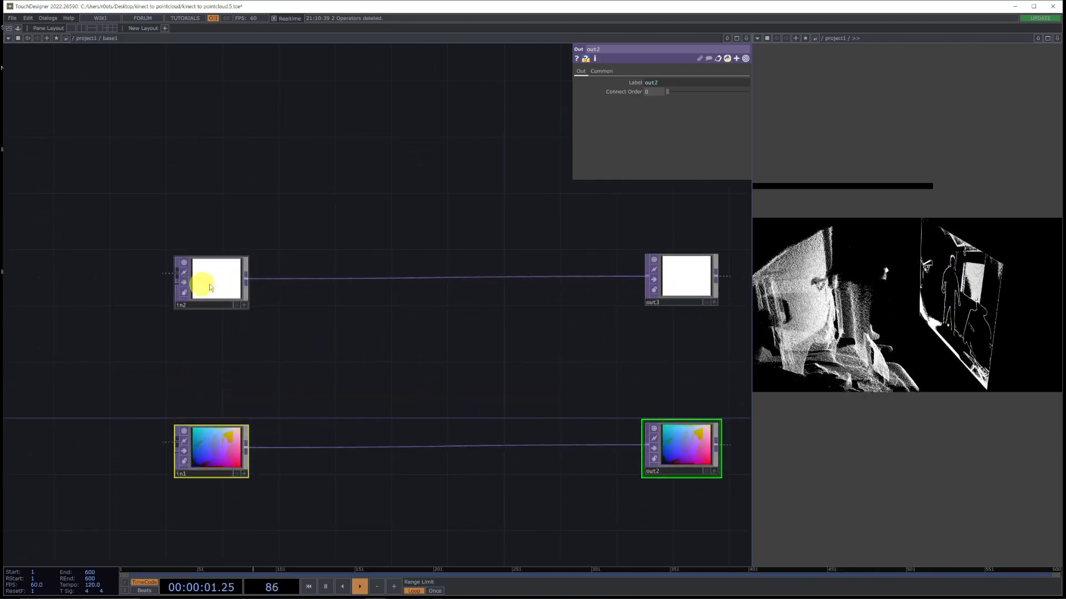
Step: Add a Threshold TOP fed by in2 and set its RGB channel to Blue
{"action": "key", "text": "Tab"}
{"action": "type", "text": "t"}
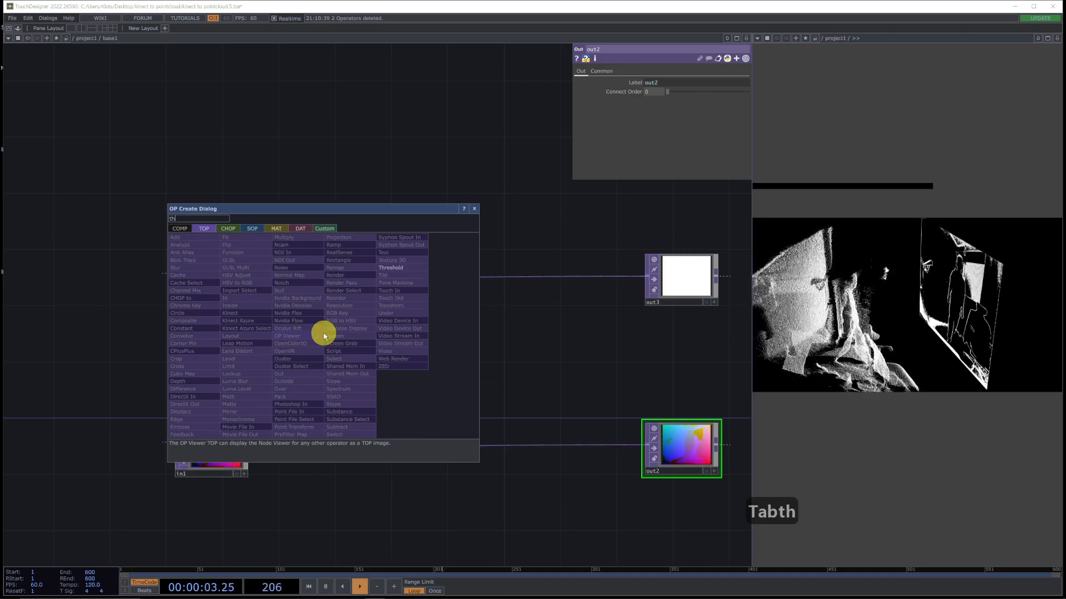
{"action": "key", "text": "Return"}
{"action": "left_click", "coordinate": [323, 336]}
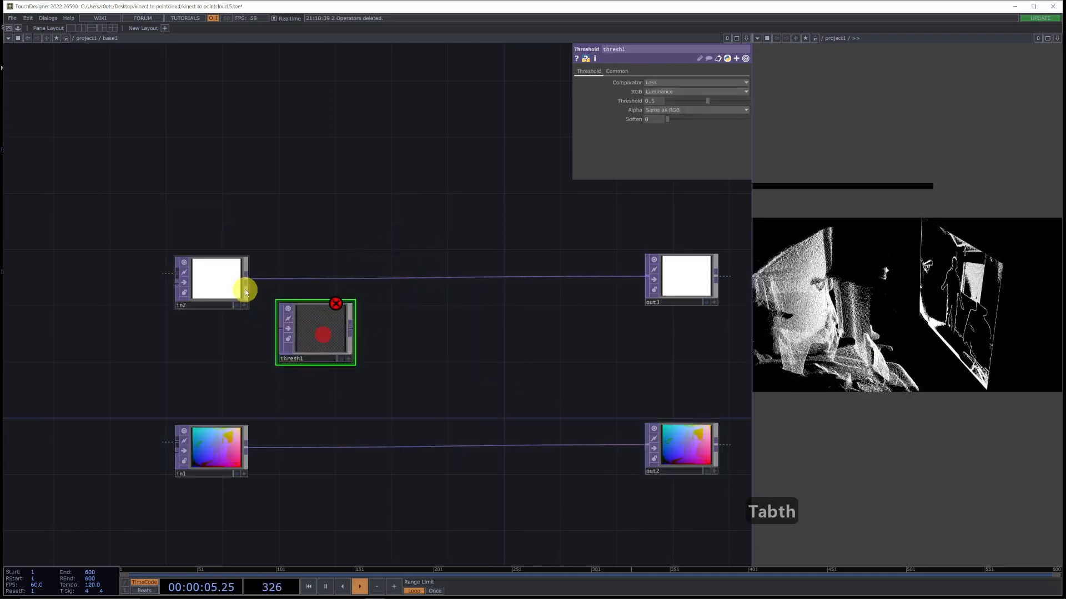
{"action": "left_click", "coordinate": [285, 332]}
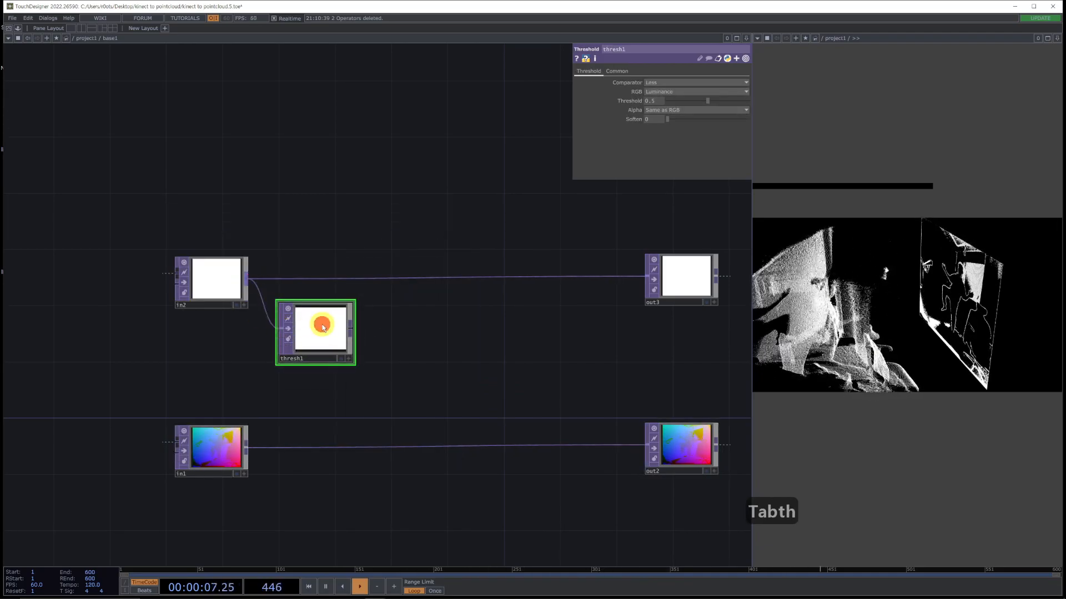
{"action": "left_click_drag", "start_coordinate": [323, 327], "coordinate": [349, 327]}
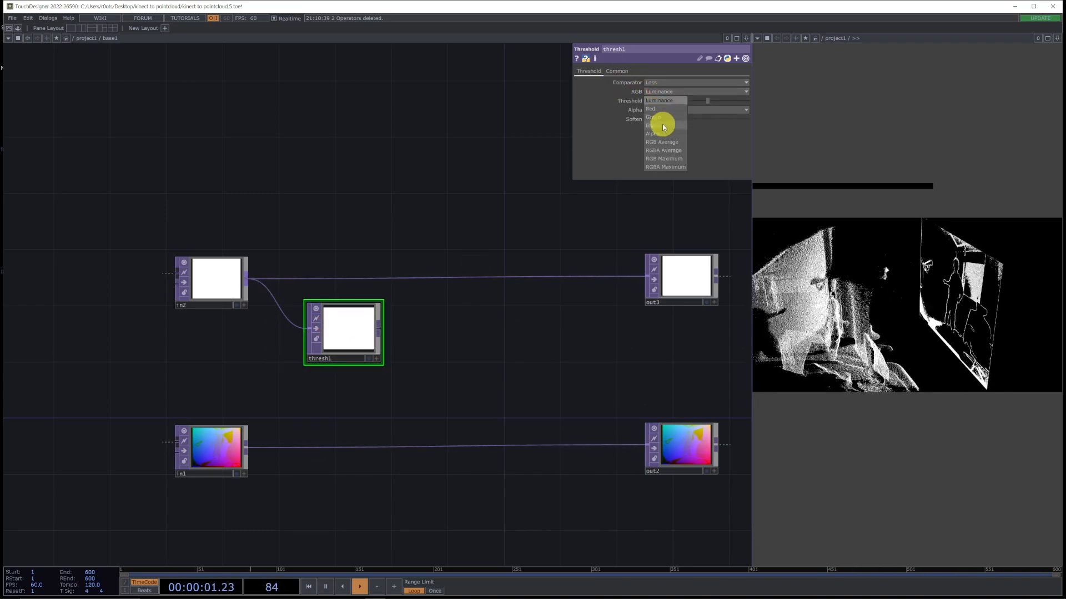
{"action": "left_click", "coordinate": [661, 125]}
Step: Append a Level TOP to thresh1 and set its High G and High B to 0
{"action": "left_click_drag", "start_coordinate": [445, 409], "coordinate": [350, 309]}
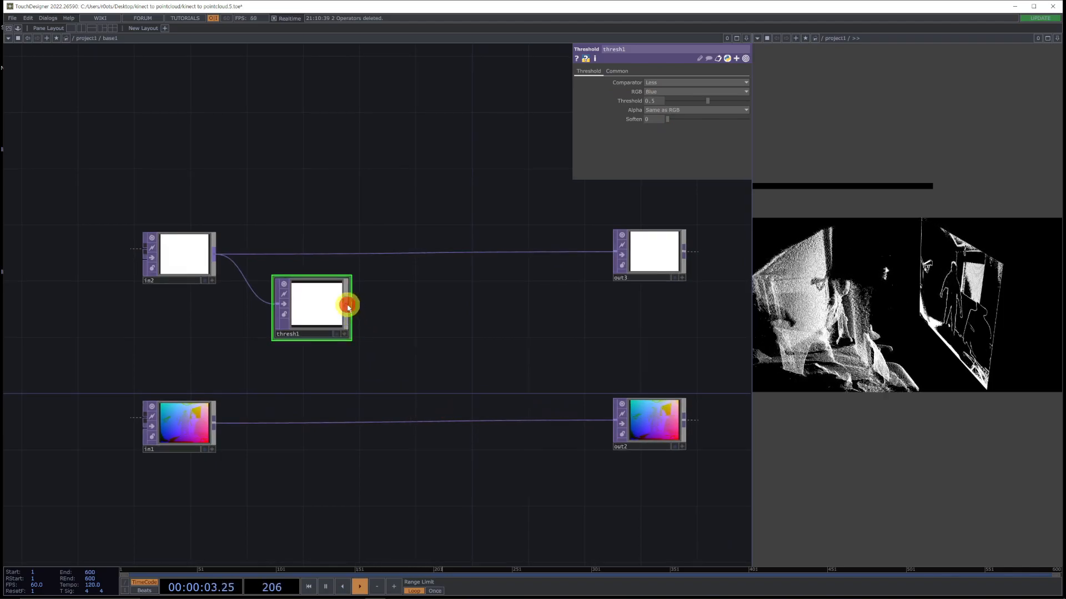
{"action": "right_click", "coordinate": [348, 307]}
{"action": "type", "text": "level"}
{"action": "key", "text": "Return"}
{"action": "left_click", "coordinate": [387, 309]}
{"action": "left_click", "coordinate": [386, 306]}
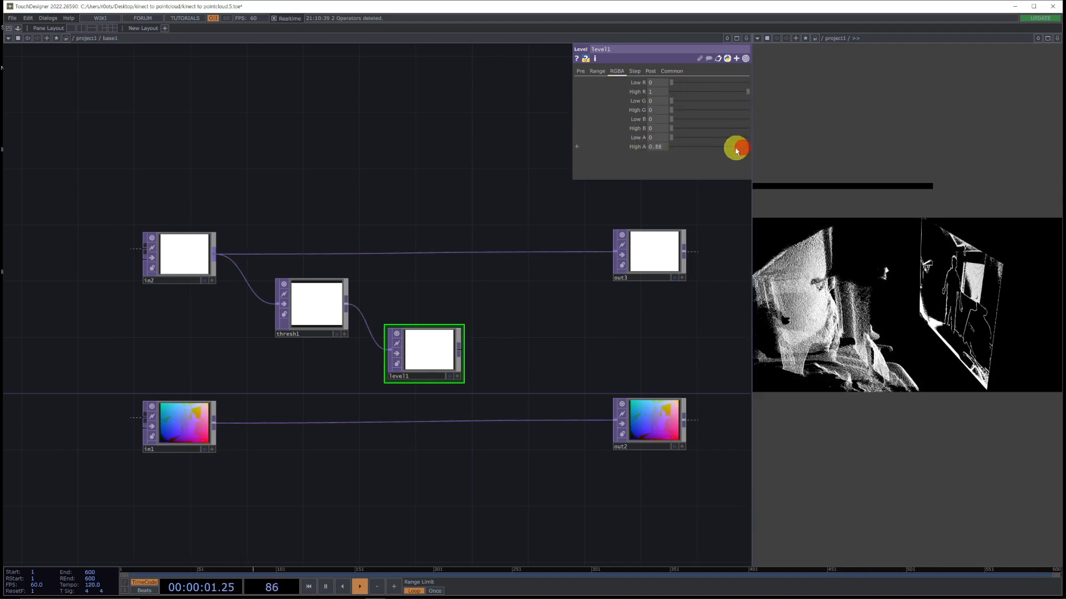
Step: Place the in1–out2 row above the in2–out3 row with thresh1 and level1 between them, and feed thresh1 from in1
{"action": "scroll", "coordinate": [257, 343], "scroll_direction": "up", "scroll_amount": 2}
{"action": "left_click", "coordinate": [335, 298]}
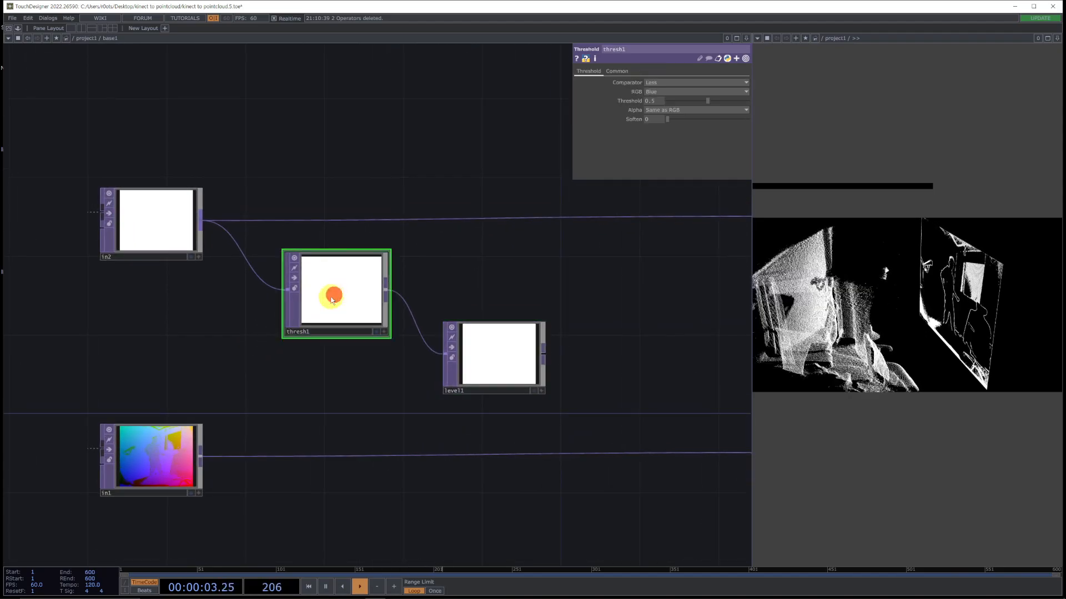
{"action": "scroll", "coordinate": [161, 385], "scroll_direction": "down", "scroll_amount": 3}
{"action": "left_click_drag", "start_coordinate": [440, 397], "coordinate": [430, 236]}
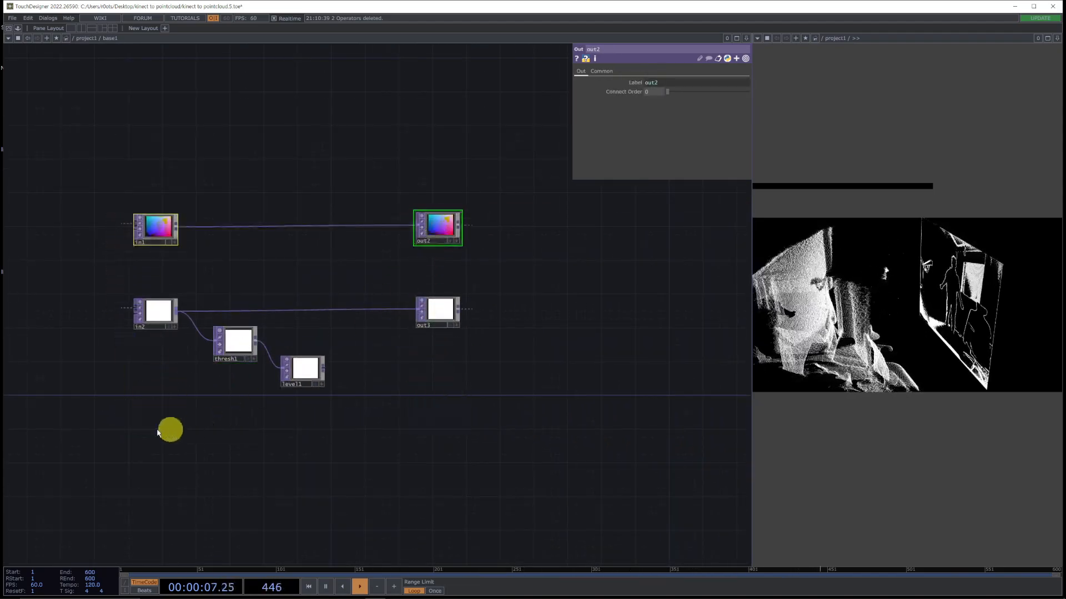
{"action": "left_click_drag", "start_coordinate": [450, 318], "coordinate": [449, 352]}
{"action": "left_click_drag", "start_coordinate": [287, 396], "coordinate": [242, 263]}
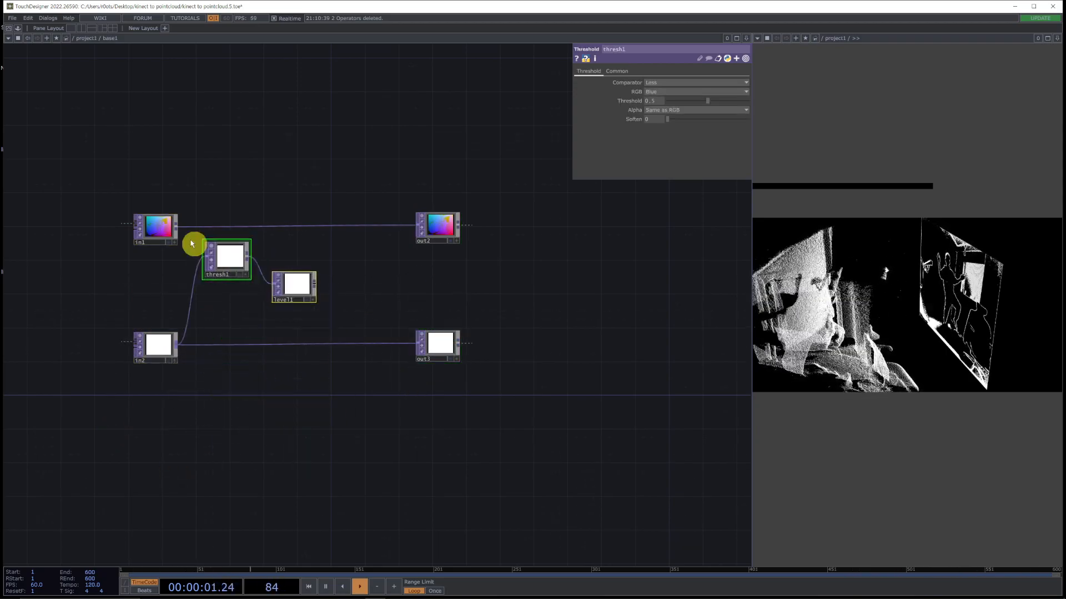
{"action": "scroll", "coordinate": [198, 287], "scroll_direction": "up", "scroll_amount": 3}
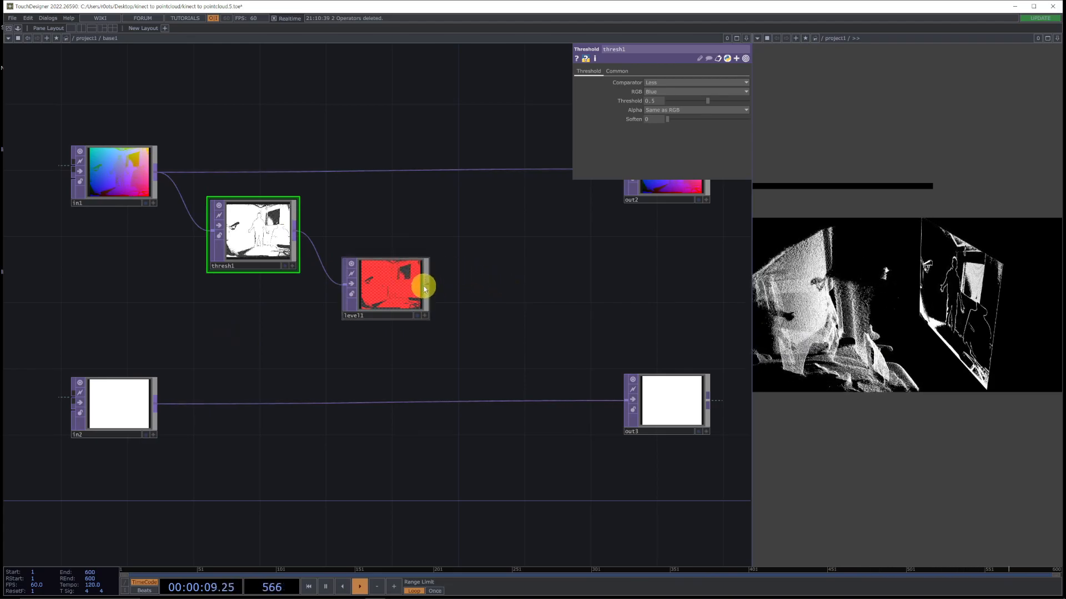
Step: Try an Over TOP with level1 on its first input and in2 on its second, and delete it
{"action": "key", "text": "Tab"}
{"action": "type", "text": "ove"}
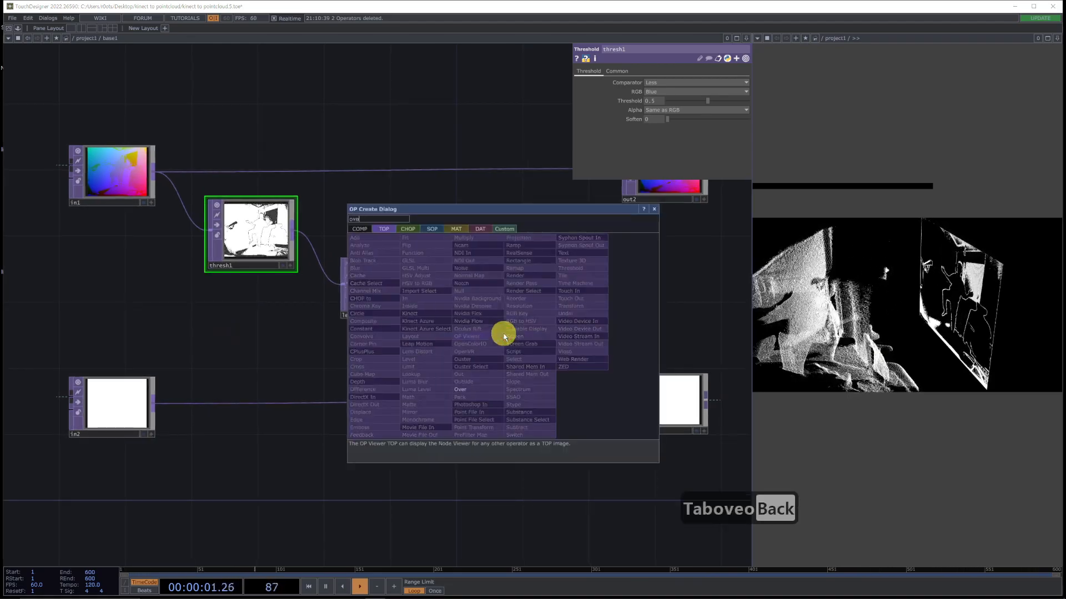
{"action": "type", "text": "r"}
{"action": "key", "text": "Return"}
{"action": "left_click", "coordinate": [504, 335]}
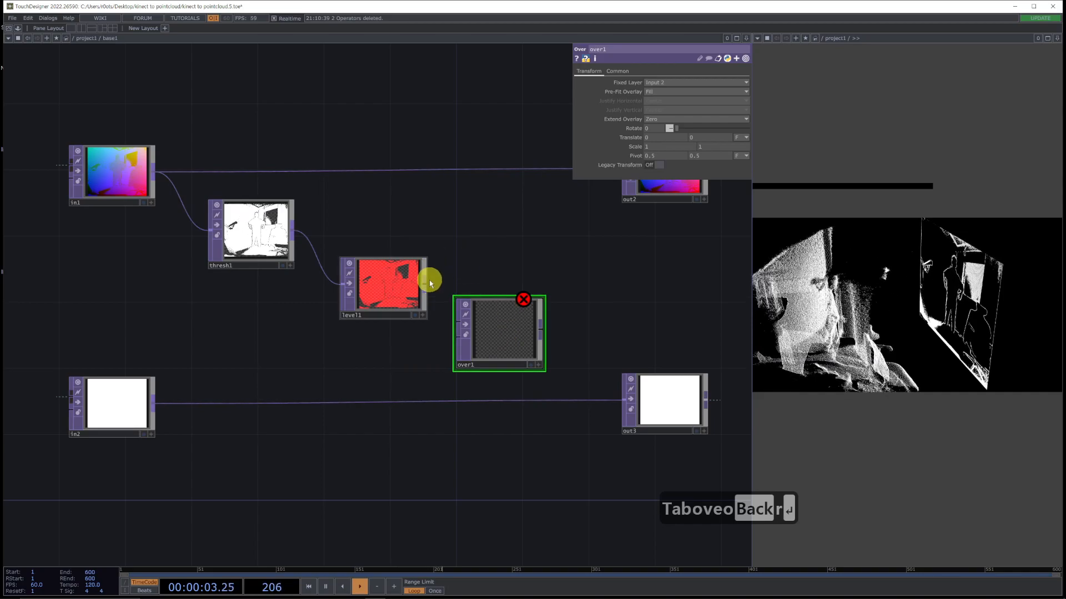
{"action": "left_click", "coordinate": [452, 323]}
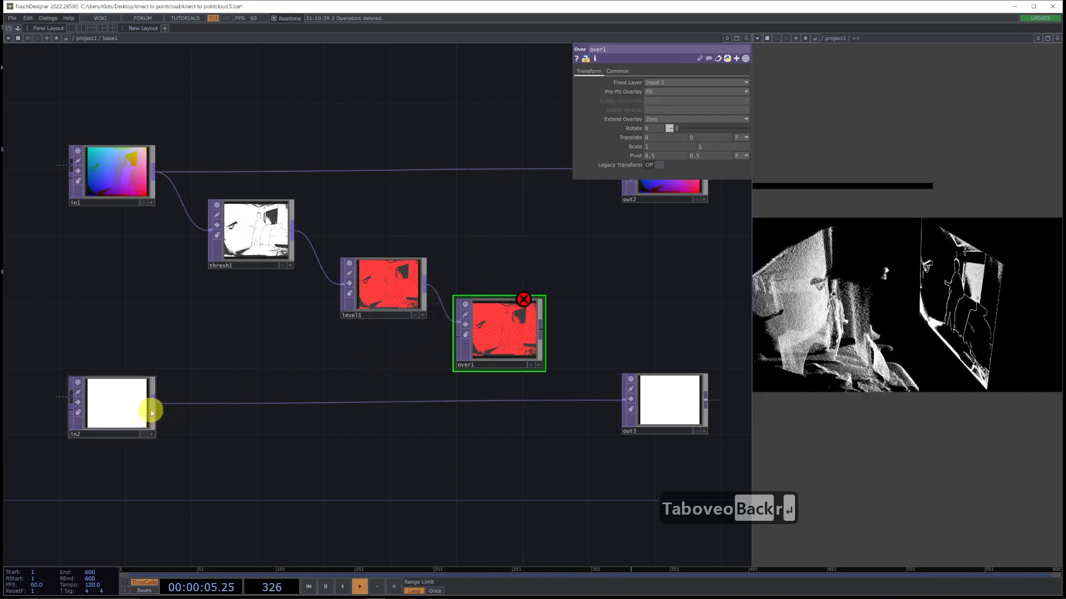
{"action": "left_click", "coordinate": [452, 340]}
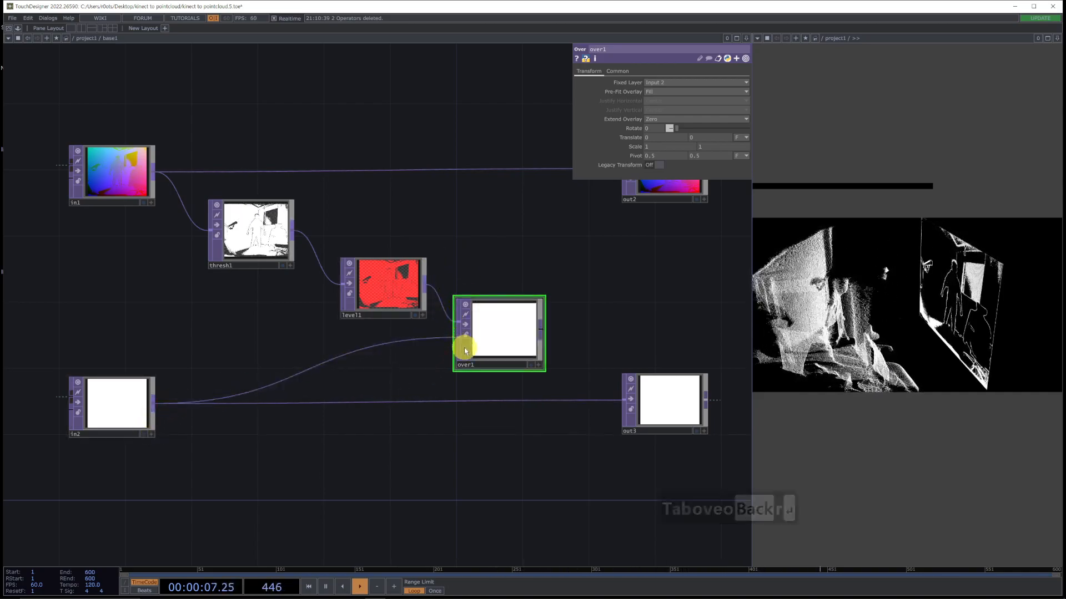
{"action": "key", "text": "Delete"}
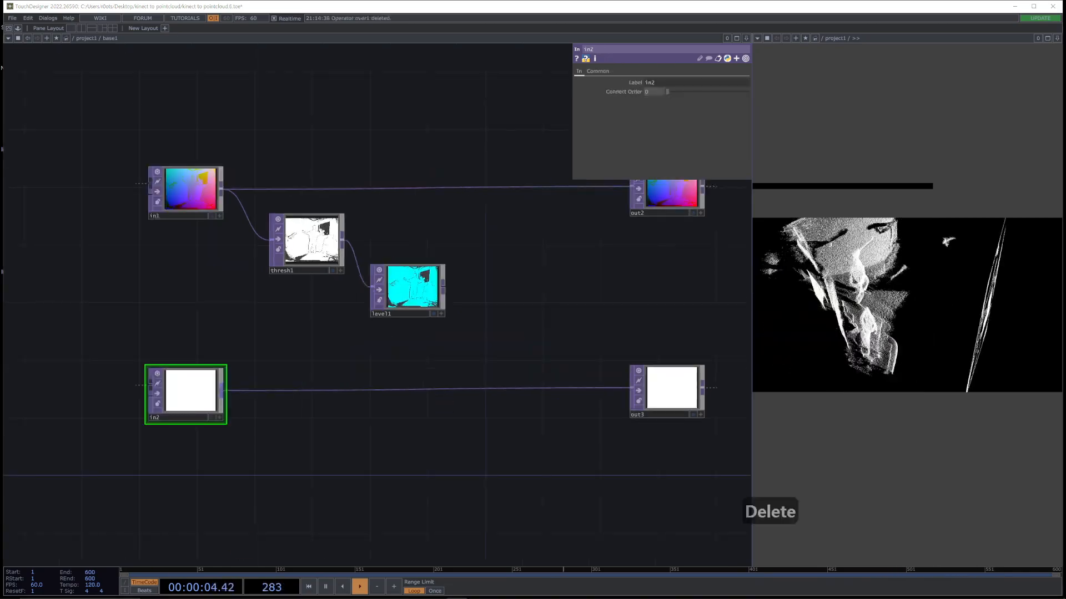
Step: Add an Over TOP near out3 with level1 on its first input and in2 on its second
{"action": "left_click_drag", "start_coordinate": [566, 458], "coordinate": [502, 451]}
{"action": "scroll", "coordinate": [403, 310], "scroll_direction": "up", "scroll_amount": 4}
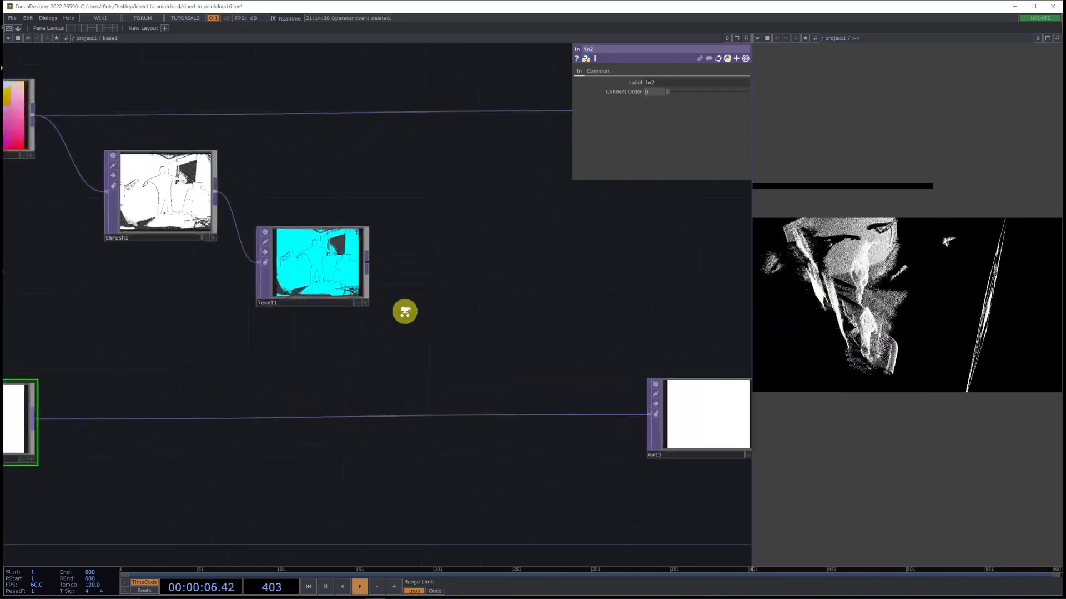
{"action": "left_click_drag", "start_coordinate": [423, 317], "coordinate": [468, 333]}
{"action": "scroll", "coordinate": [469, 334], "scroll_direction": "down", "scroll_amount": 2}
{"action": "key", "text": "Tab"}
{"action": "type", "text": "over"}
{"action": "key", "text": "Return"}
{"action": "left_click_drag", "start_coordinate": [451, 307], "coordinate": [565, 385]}
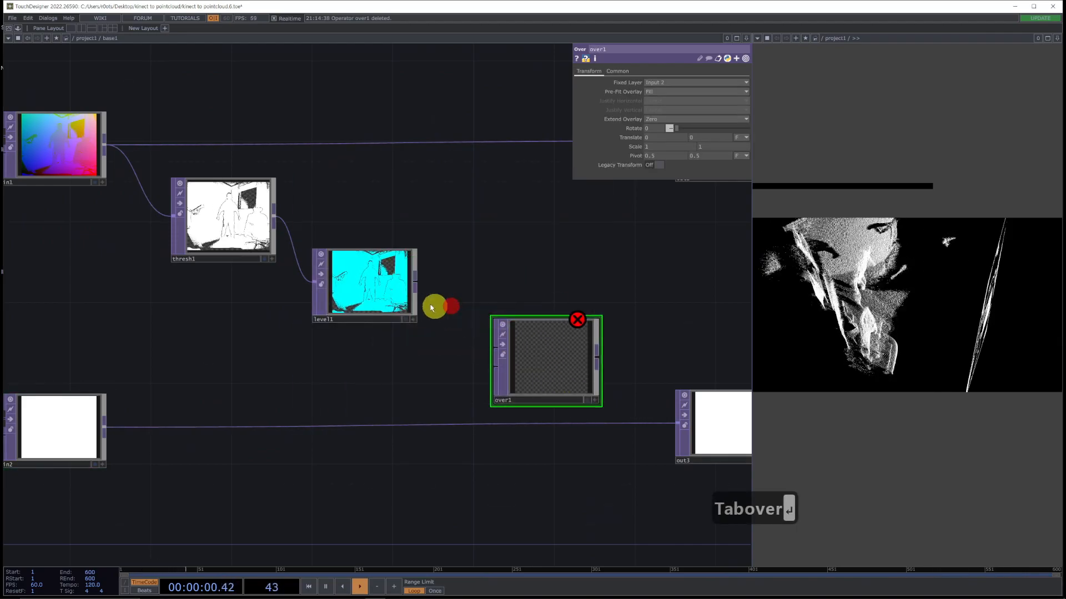
{"action": "left_click", "coordinate": [508, 351]}
{"action": "left_click_drag", "start_coordinate": [112, 431], "coordinate": [297, 391]}
{"action": "left_click_drag", "start_coordinate": [680, 332], "coordinate": [695, 331]}
{"action": "left_click_drag", "start_coordinate": [670, 447], "coordinate": [357, 472]}
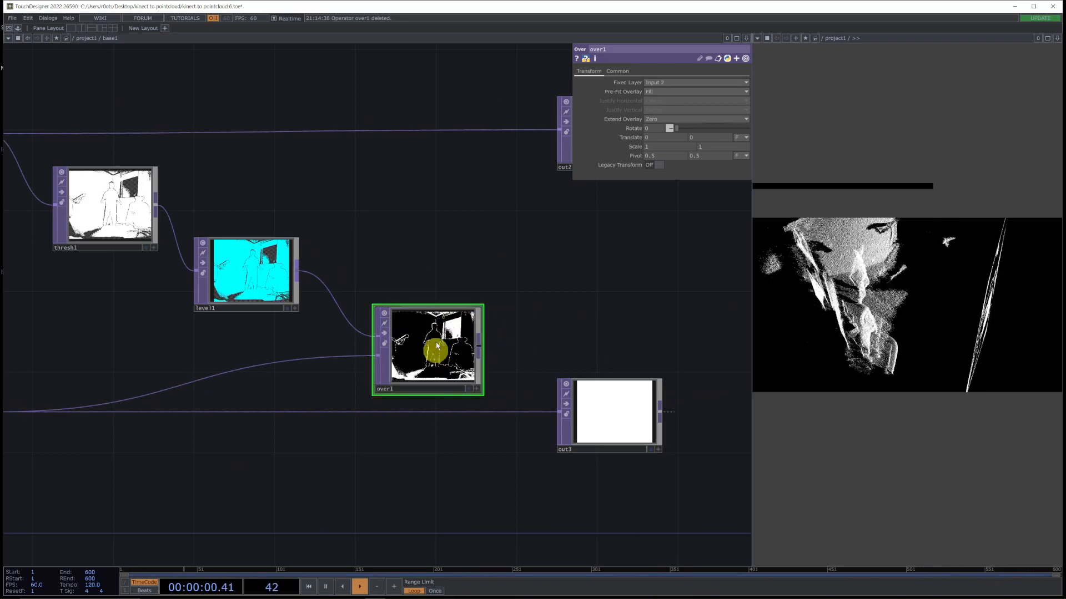
Step: Return to the parent network and move the upstream Kinect, UV and Null nodes and reorder1 farther from base1
{"action": "left_click_drag", "start_coordinate": [213, 494], "coordinate": [367, 518]}
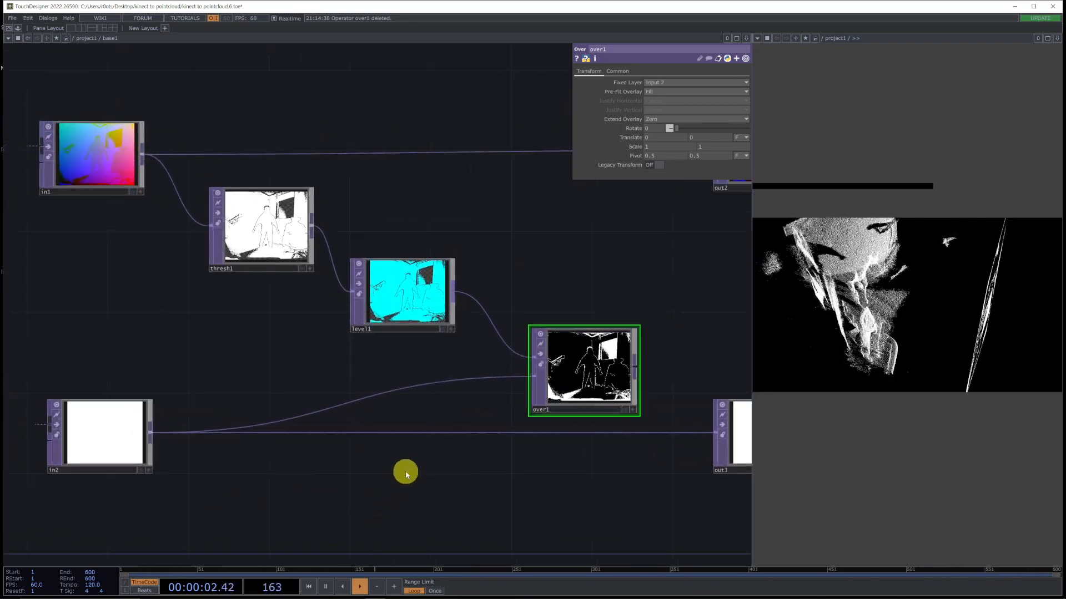
{"action": "key", "text": "u"}
{"action": "scroll", "coordinate": [409, 364], "scroll_direction": "up", "scroll_amount": 4}
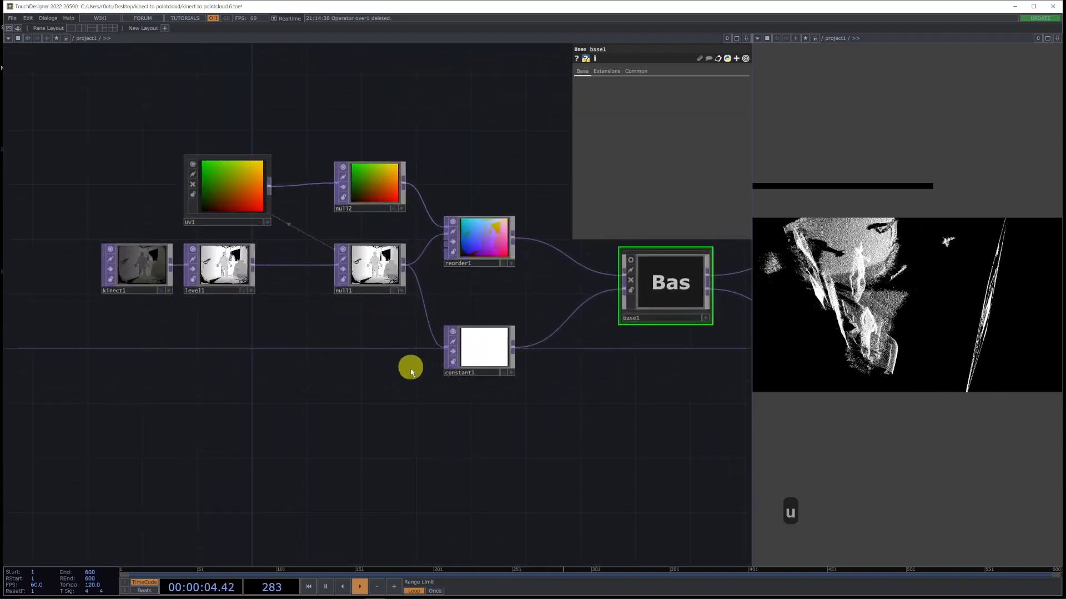
{"action": "left_click_drag", "start_coordinate": [403, 379], "coordinate": [395, 382]}
{"action": "left_click_drag", "start_coordinate": [546, 212], "coordinate": [521, 195]}
{"action": "left_click", "coordinate": [362, 364]}
{"action": "left_click_drag", "start_coordinate": [92, 318], "coordinate": [487, 157]}
{"action": "left_click_drag", "start_coordinate": [479, 228], "coordinate": [368, 242]}
{"action": "left_click", "coordinate": [291, 359]}
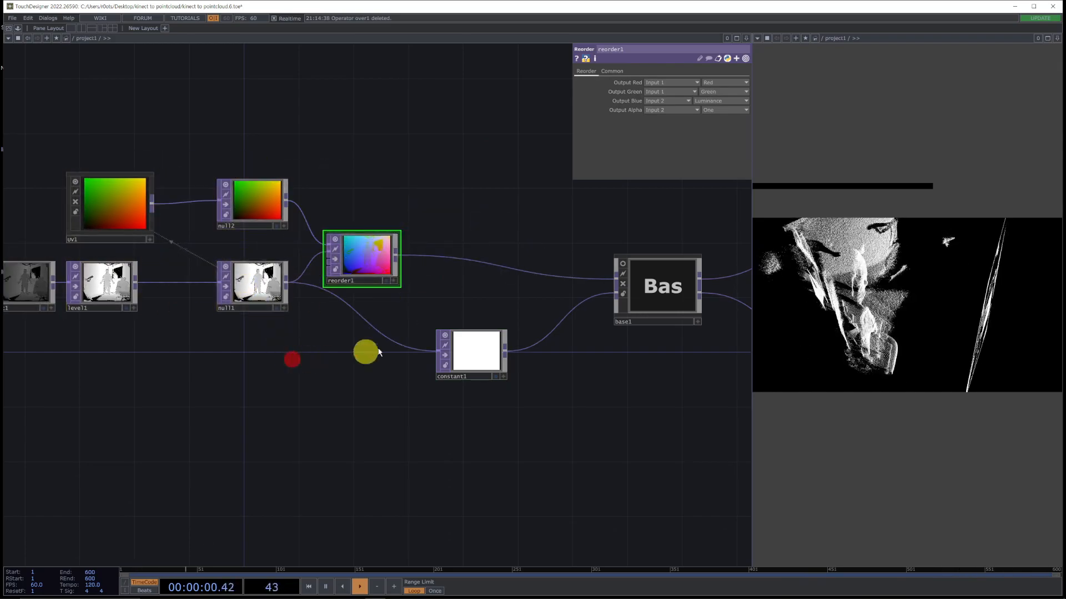
Step: Connect reorder1's output to constant1 in place of null1
{"action": "left_click", "coordinate": [399, 257]}
{"action": "left_click", "coordinate": [438, 350]}
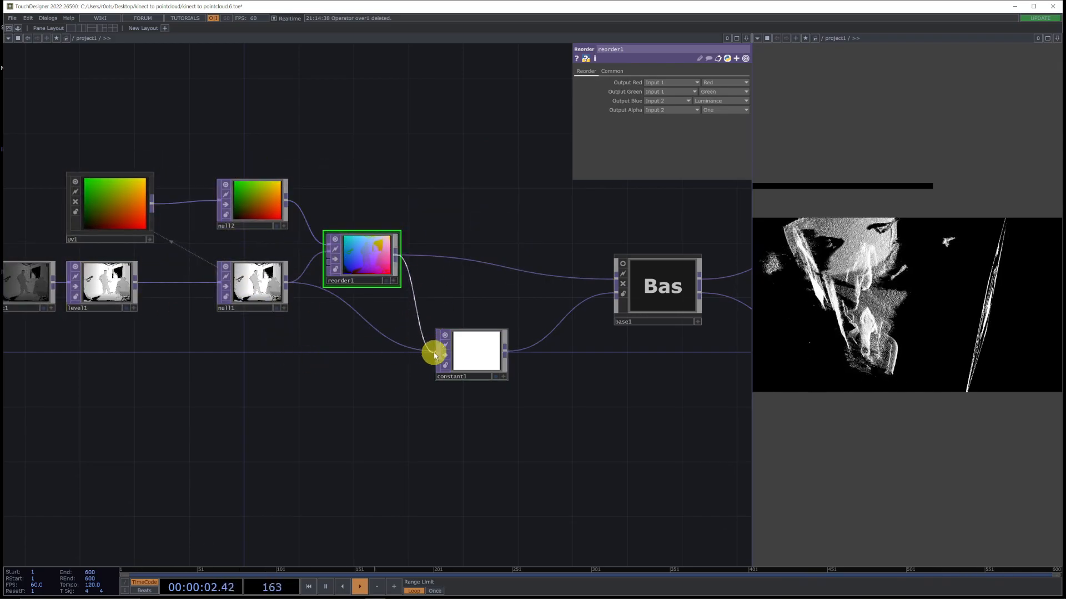
{"action": "left_click", "coordinate": [462, 341]}
Step: Enter base1 and connect over1's output to out3
{"action": "double_click", "coordinate": [671, 275]}
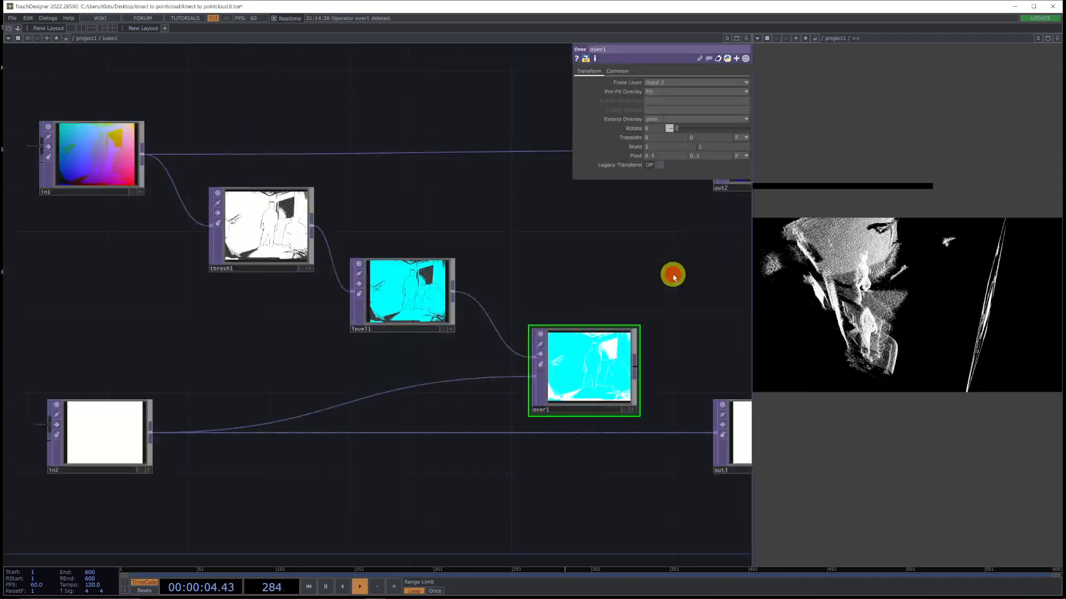
{"action": "left_click_drag", "start_coordinate": [476, 464], "coordinate": [290, 424]}
{"action": "left_click_drag", "start_coordinate": [210, 430], "coordinate": [337, 434]}
{"action": "left_click", "coordinate": [513, 322]}
{"action": "left_click", "coordinate": [584, 384]}
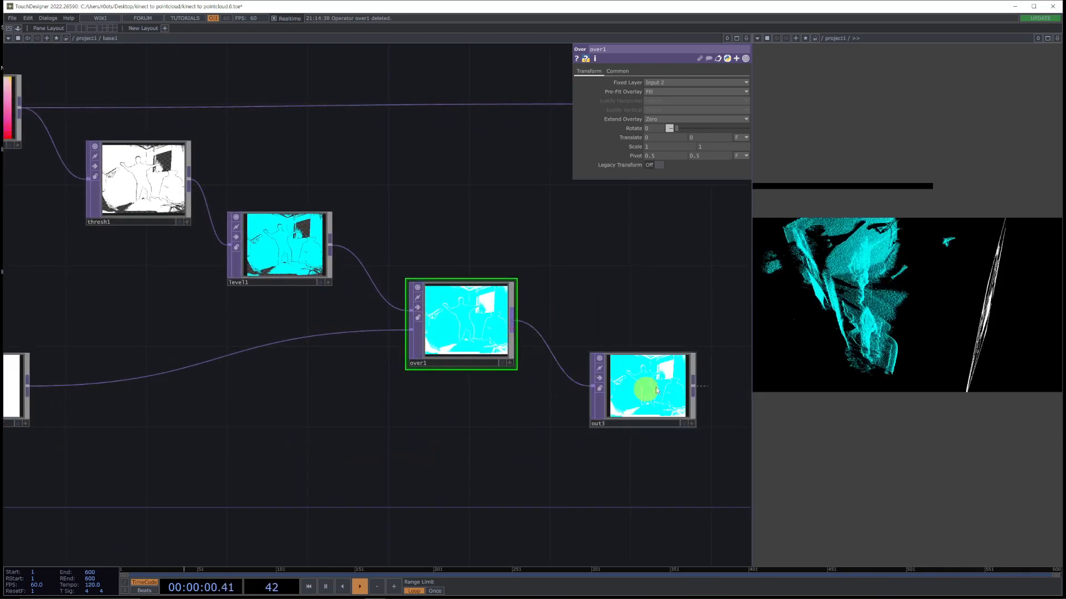
Step: Set thresh1's comparator to Greater and its threshold to 0.451
{"action": "left_click", "coordinate": [914, 309]}
{"action": "left_click_drag", "start_coordinate": [914, 309], "coordinate": [885, 289]}
{"action": "left_click_drag", "start_coordinate": [403, 413], "coordinate": [585, 464]}
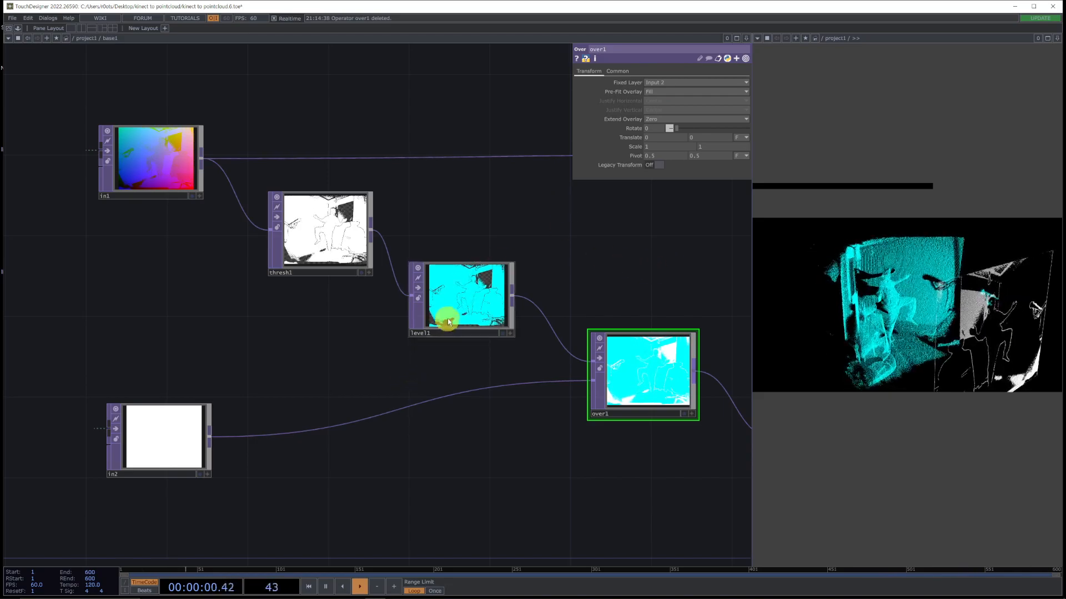
{"action": "left_click", "coordinate": [304, 236]}
{"action": "left_click", "coordinate": [664, 85]}
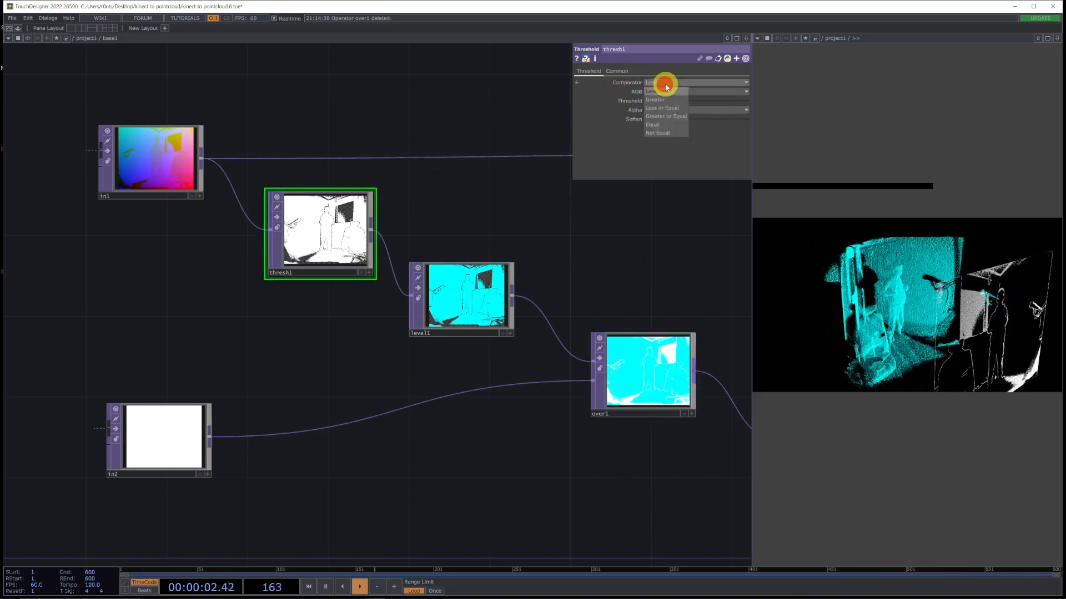
{"action": "left_click", "coordinate": [669, 95]}
{"action": "left_click_drag", "start_coordinate": [963, 332], "coordinate": [1058, 326]}
{"action": "left_click_drag", "start_coordinate": [671, 109], "coordinate": [705, 107]}
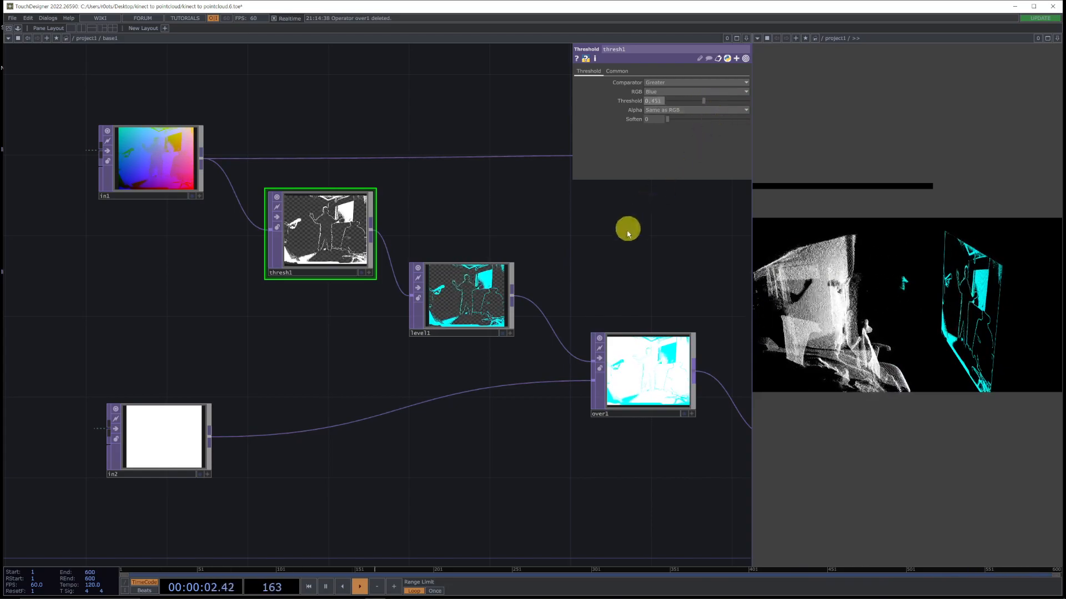
Step: Move thresh1, level1, over1, in2 and out3 down together to make room below in1
{"action": "key", "text": "h"}
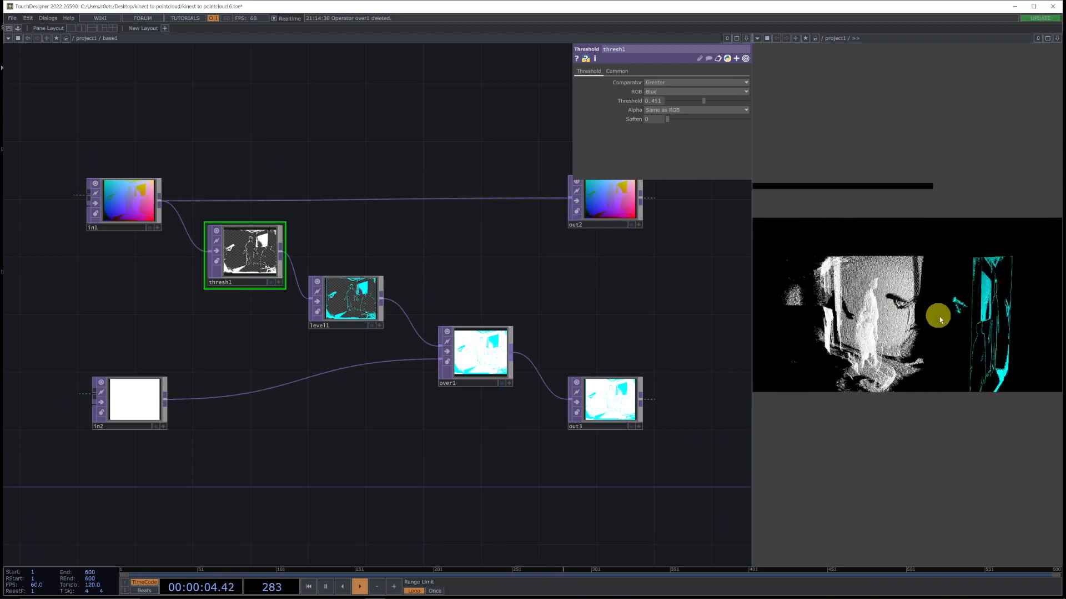
{"action": "left_click_drag", "start_coordinate": [663, 267], "coordinate": [663, 267]}
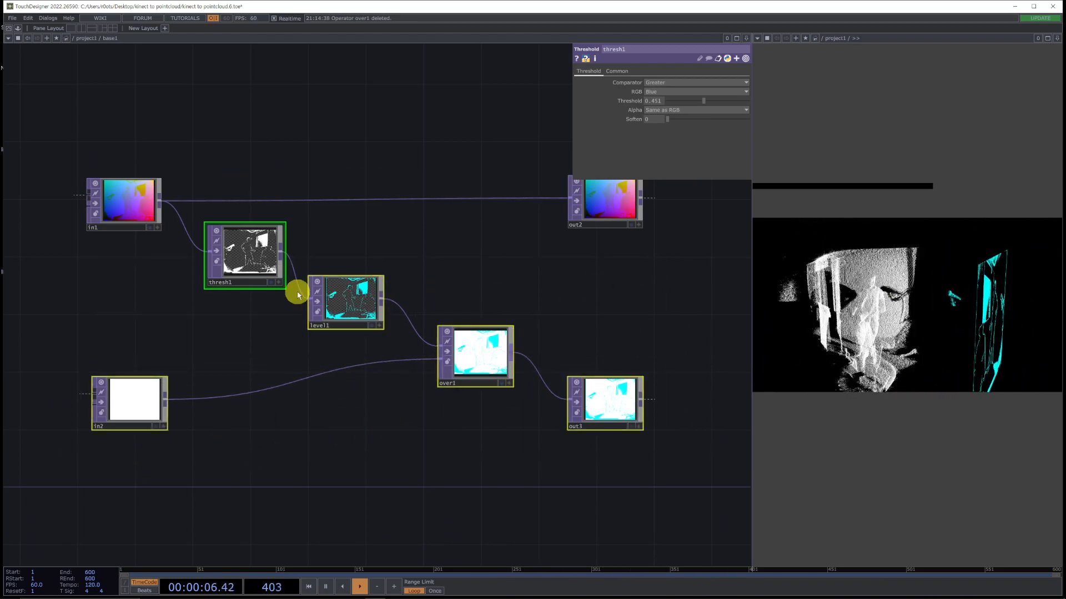
{"action": "left_click_drag", "start_coordinate": [351, 309], "coordinate": [334, 361]}
{"action": "left_click", "coordinate": [364, 300]}
{"action": "left_click_drag", "start_coordinate": [213, 309], "coordinate": [229, 292]}
{"action": "scroll", "coordinate": [277, 265], "scroll_direction": "up", "scroll_amount": 2}
{"action": "left_click_drag", "start_coordinate": [297, 266], "coordinate": [376, 279]}
{"action": "left_click_drag", "start_coordinate": [289, 329], "coordinate": [269, 348]}
{"action": "key", "text": "Tab"}
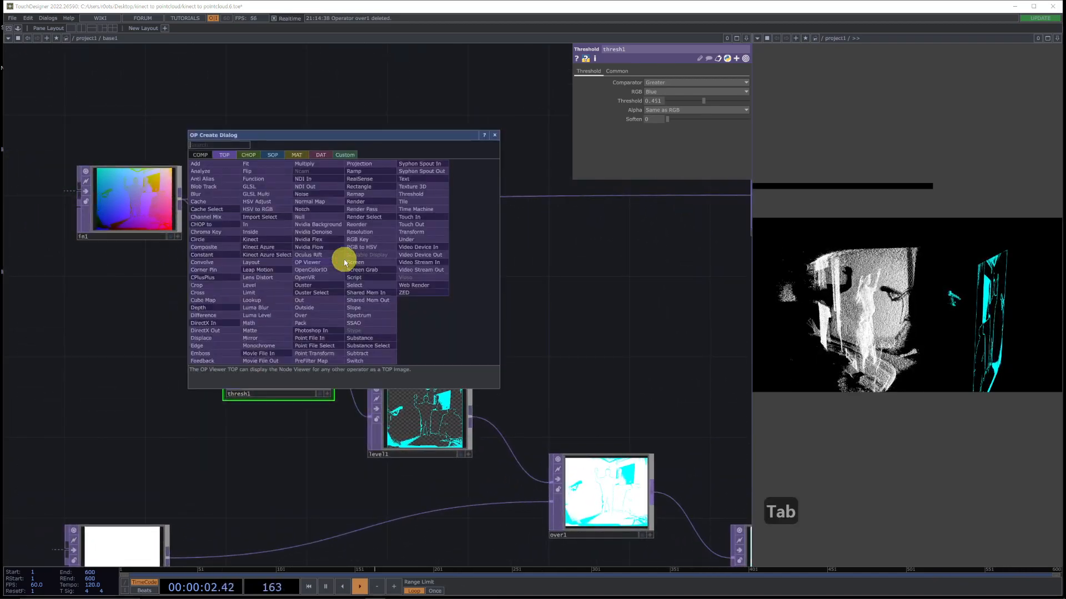
{"action": "type", "text": "co"}
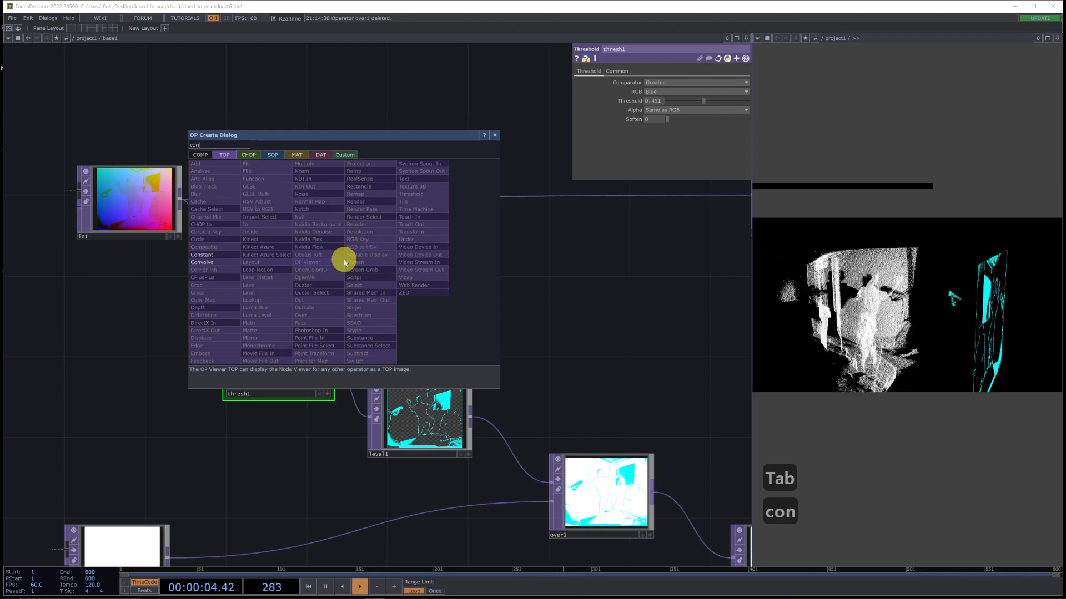
{"action": "type", "text": "n"}
{"action": "key", "text": "Return"}
{"action": "left_click", "coordinate": [343, 266]}
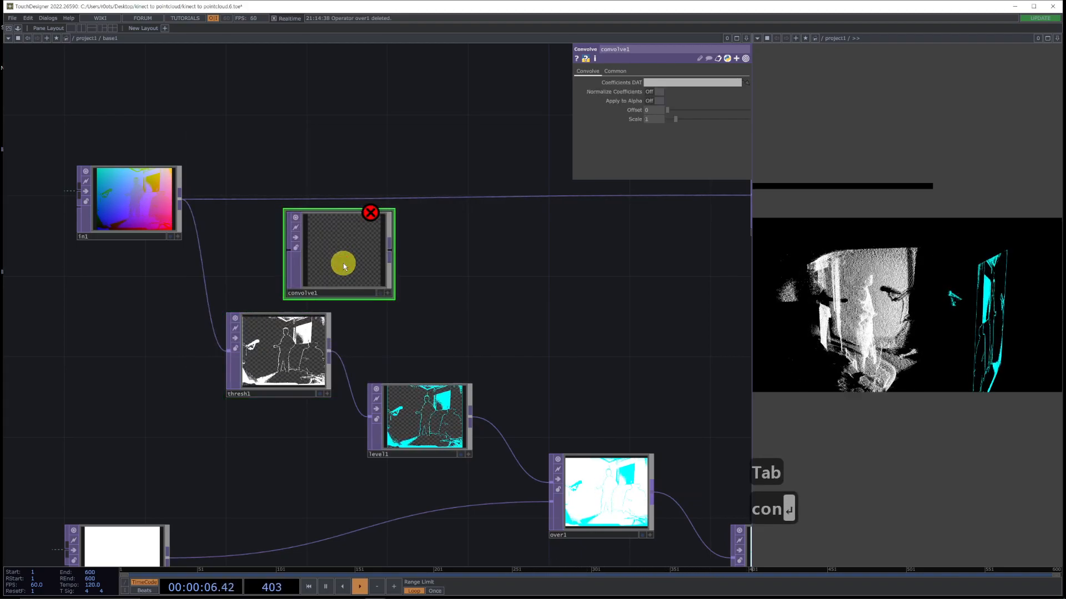
{"action": "key", "text": "Delete"}
Step: Add a Constant TOP directly above thresh1
{"action": "key", "text": "Tab"}
{"action": "type", "text": "consta"}
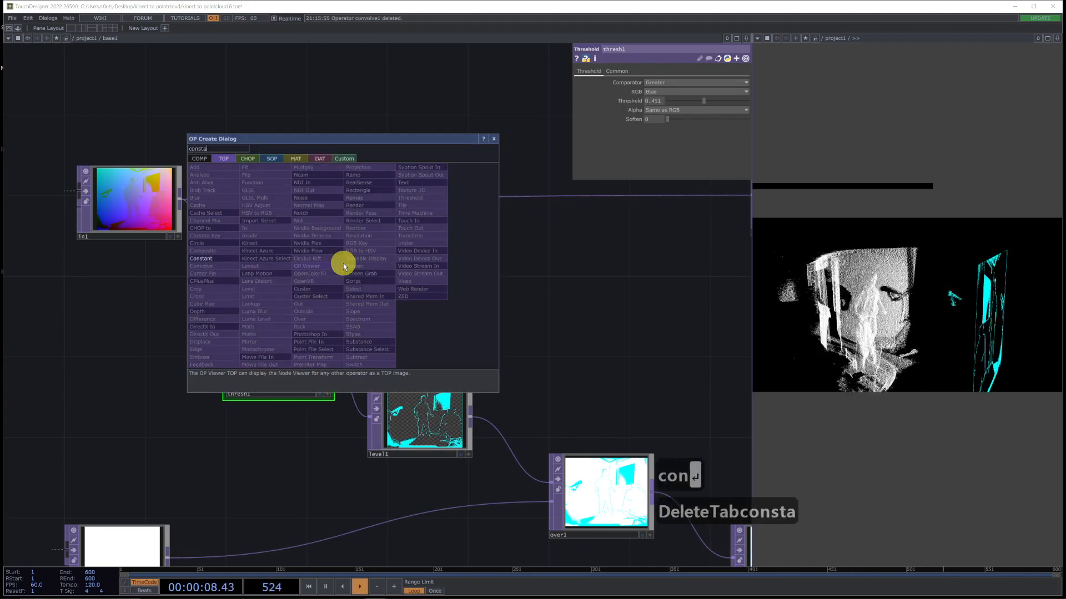
{"action": "key", "text": "Return"}
{"action": "left_click_drag", "start_coordinate": [343, 266], "coordinate": [286, 262]}
{"action": "left_click", "coordinate": [292, 337]}
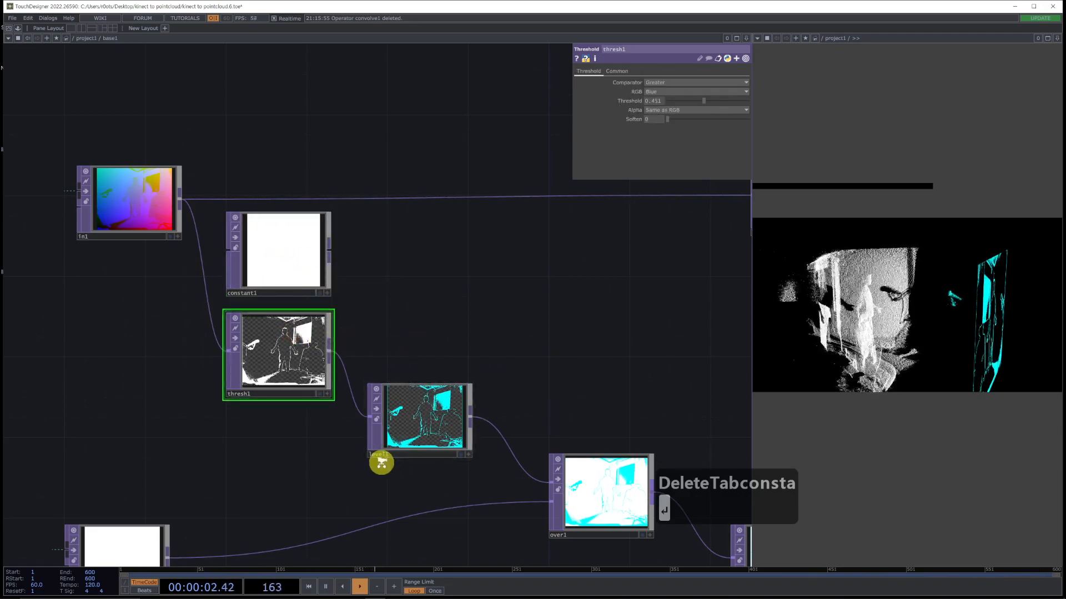
{"action": "scroll", "coordinate": [381, 464], "scroll_direction": "down", "scroll_amount": 4}
{"action": "left_click_drag", "start_coordinate": [395, 535], "coordinate": [419, 408]}
{"action": "right_click_drag", "start_coordinate": [212, 457], "coordinate": [744, 269]}
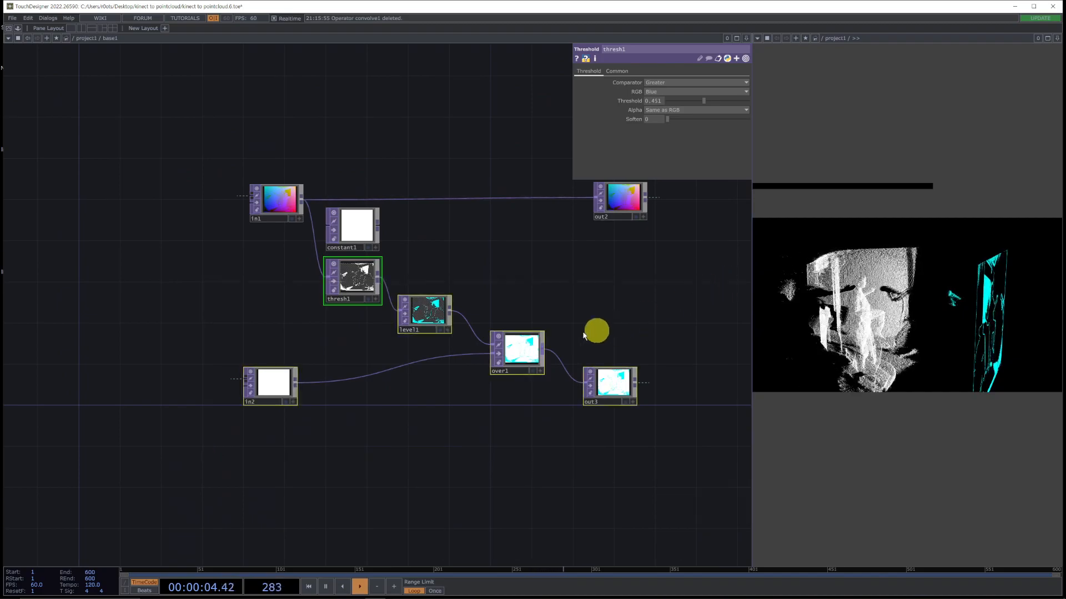
{"action": "scroll", "coordinate": [436, 302], "scroll_direction": "up", "scroll_amount": 5}
{"action": "key", "text": "Tab"}
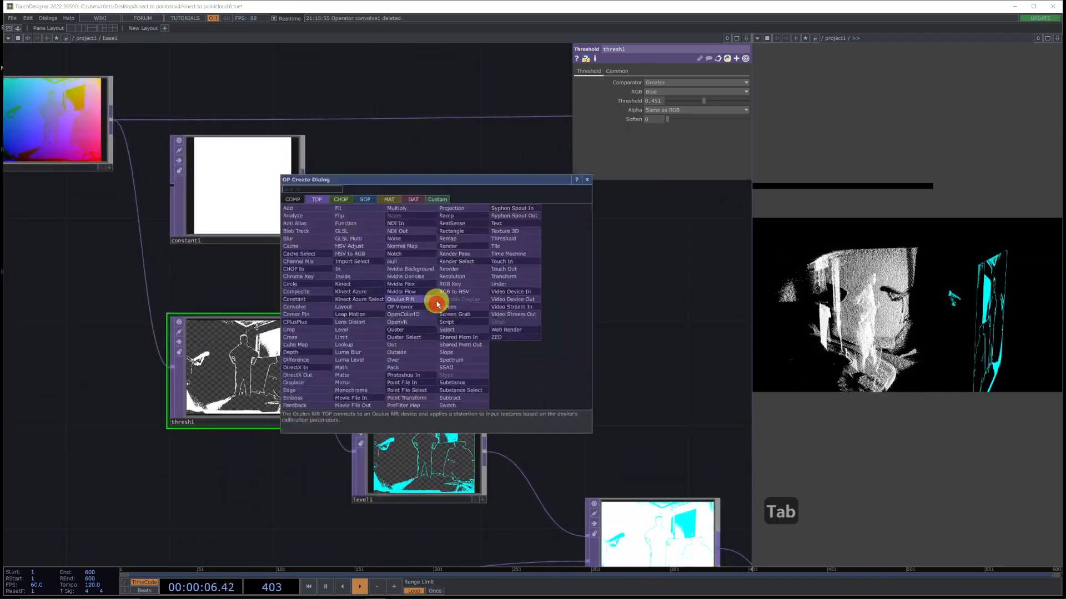
{"action": "left_click", "coordinate": [449, 160]}
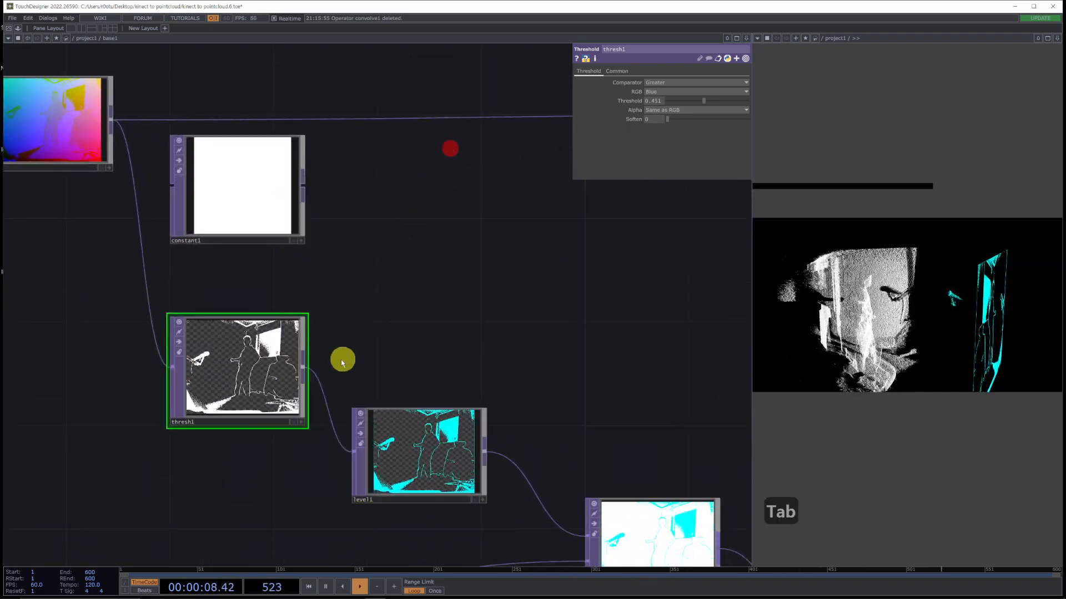
{"action": "key", "text": "Tab"}
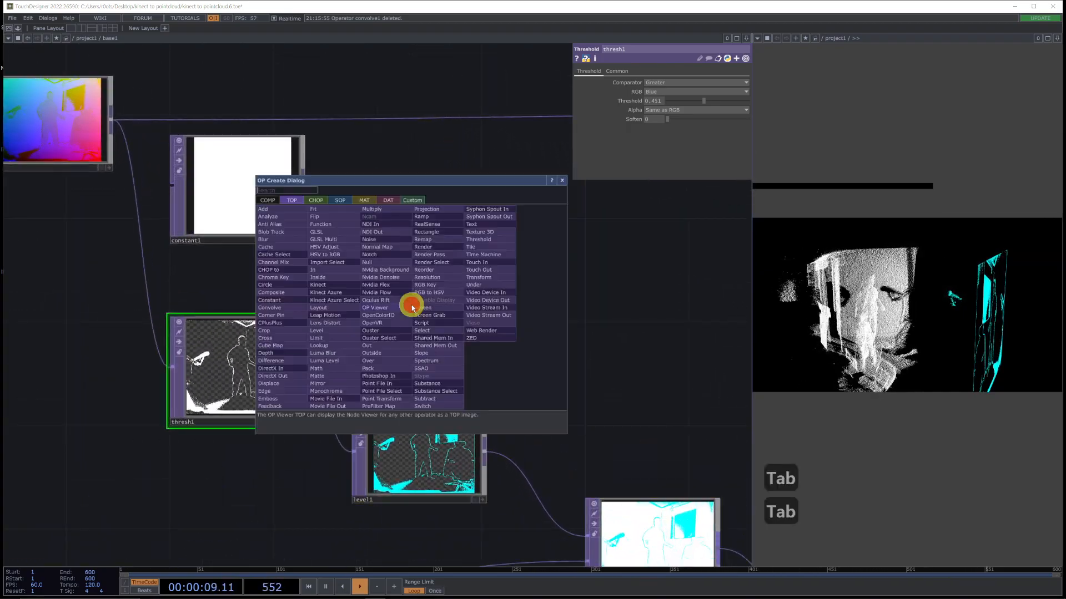
{"action": "left_click", "coordinate": [350, 228]}
{"action": "left_click", "coordinate": [416, 273]}
{"action": "left_click", "coordinate": [419, 302]}
{"action": "key", "text": "Delete"}
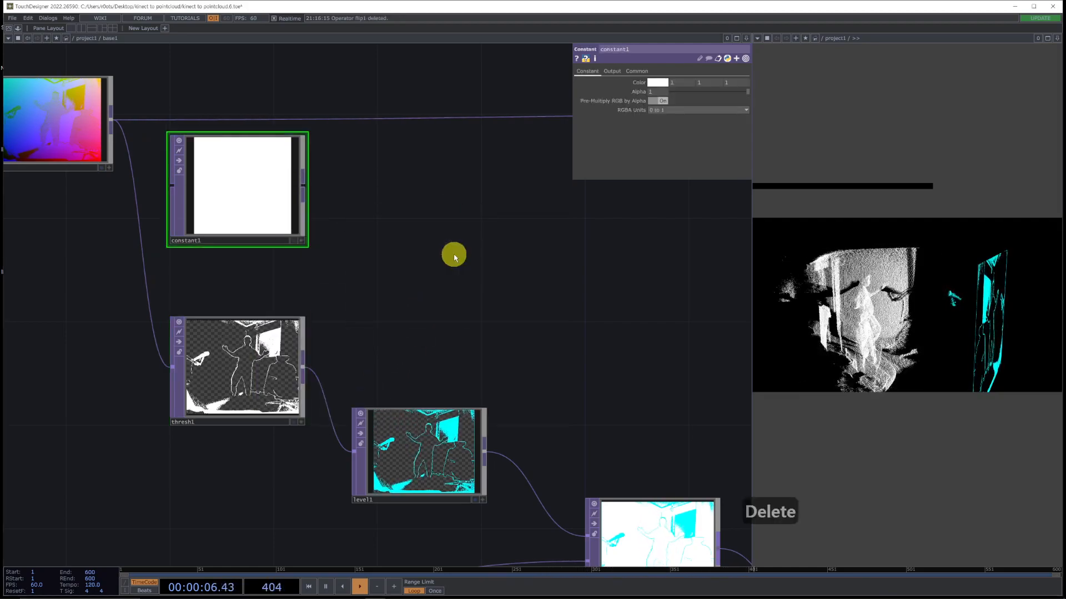
Step: Add a Channel Mix TOP between constant1 and level1 and connect thresh1's output to it
{"action": "left_click", "coordinate": [453, 257]}
{"action": "key", "text": "Tab"}
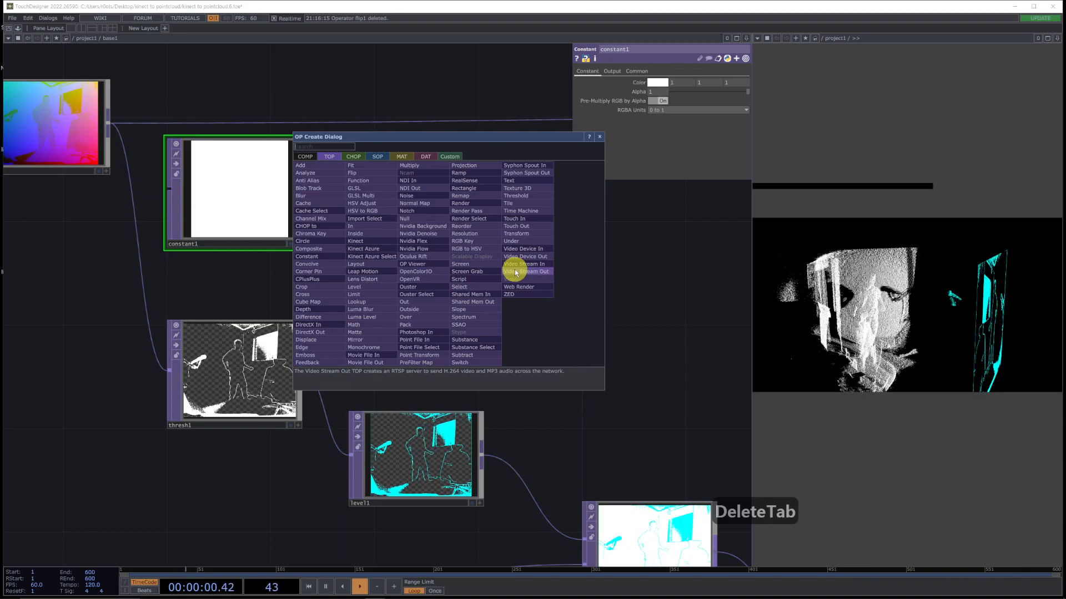
{"action": "type", "text": "rg"}
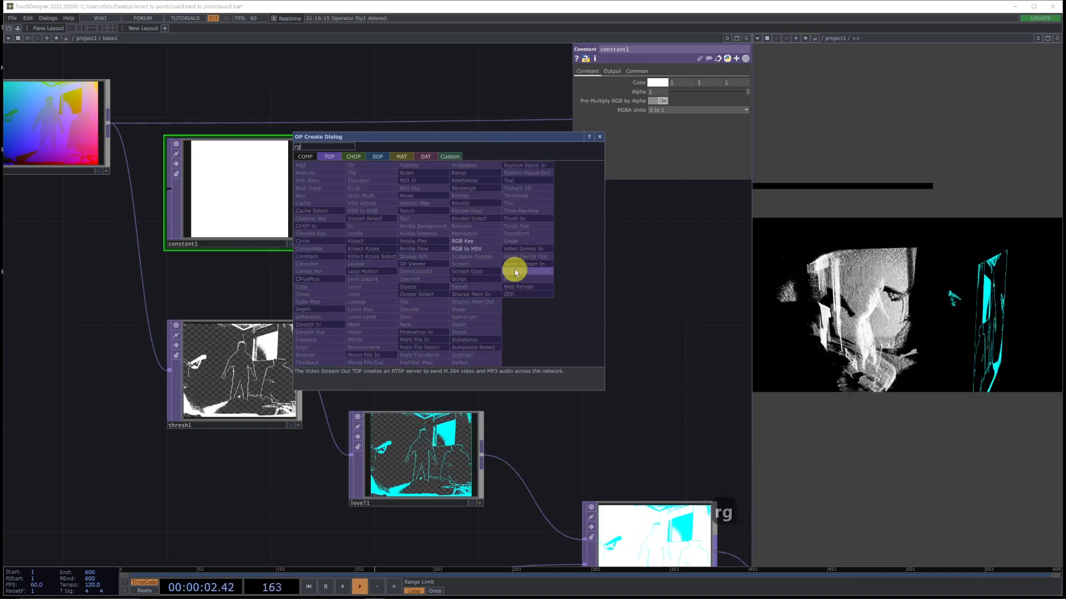
{"action": "key", "text": "BackSpace"}
{"action": "type", "text": "h"}
{"action": "key", "text": "BackSpace"}
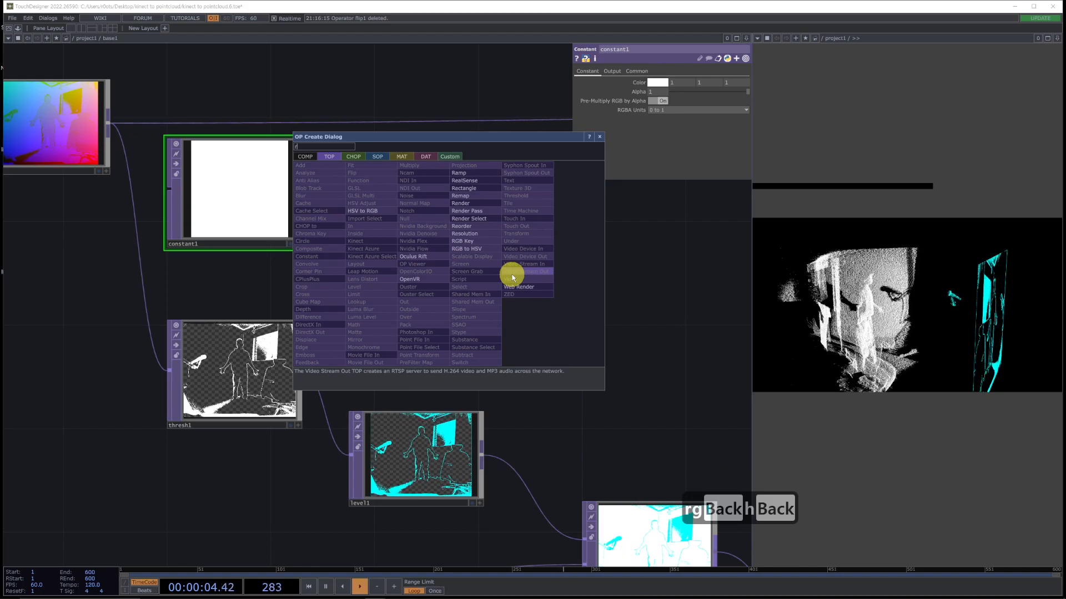
{"action": "key", "text": "BackSpace"}
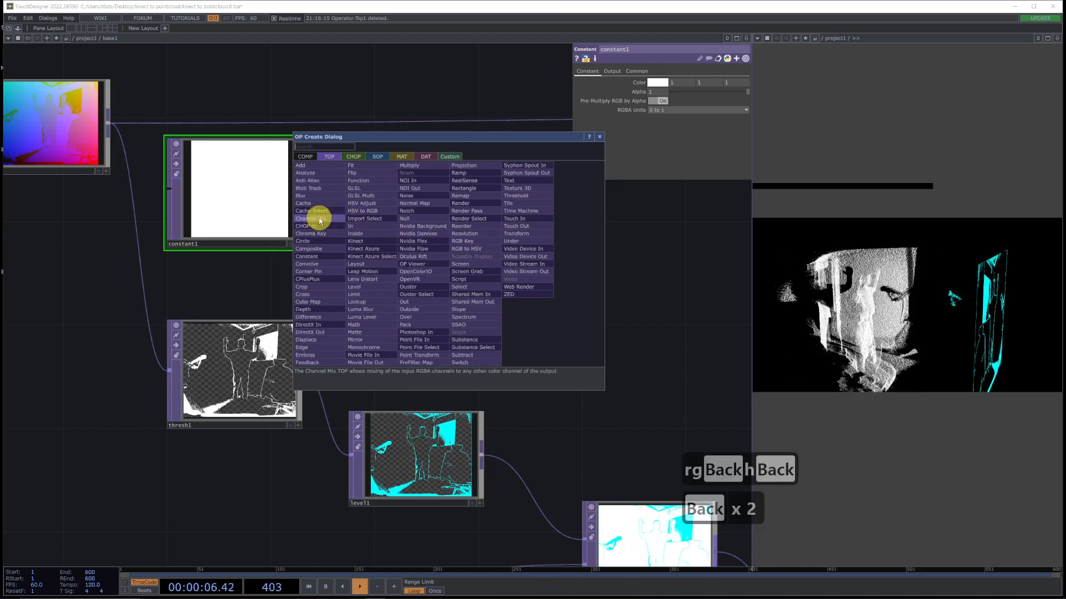
{"action": "left_click", "coordinate": [319, 220]}
{"action": "left_click", "coordinate": [418, 290]}
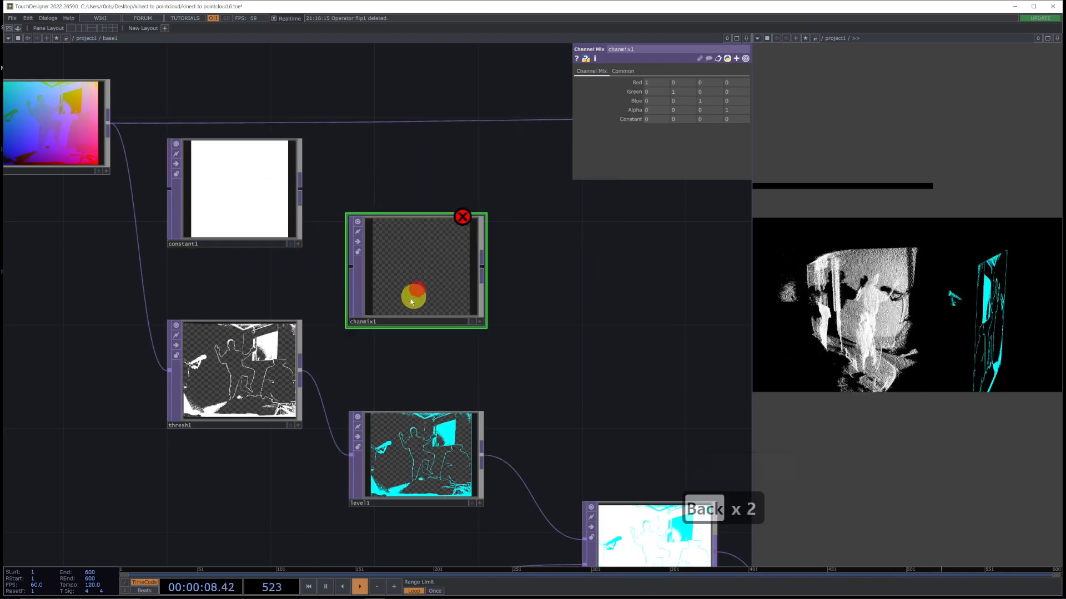
{"action": "left_click_drag", "start_coordinate": [300, 364], "coordinate": [421, 286]}
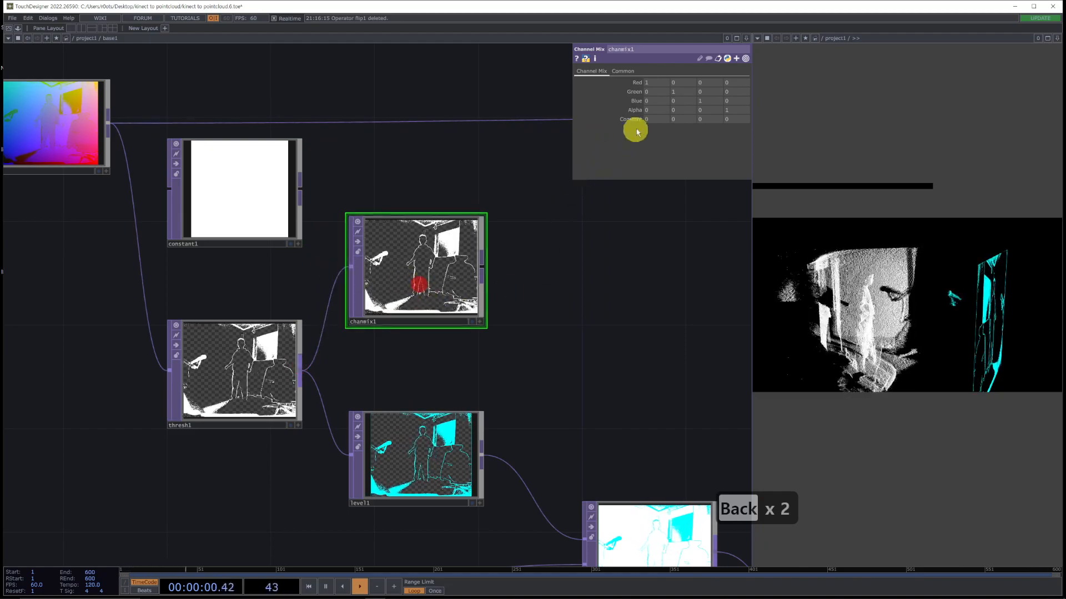
Step: Set all of chanmix1's Red, Green and Blue coefficients to 0, leaving Alpha as the only channel passed through
{"action": "left_click", "coordinate": [652, 82]}
{"action": "type", "text": "0\t0\t0\t0\t00\t00\t0\t0\t0"}
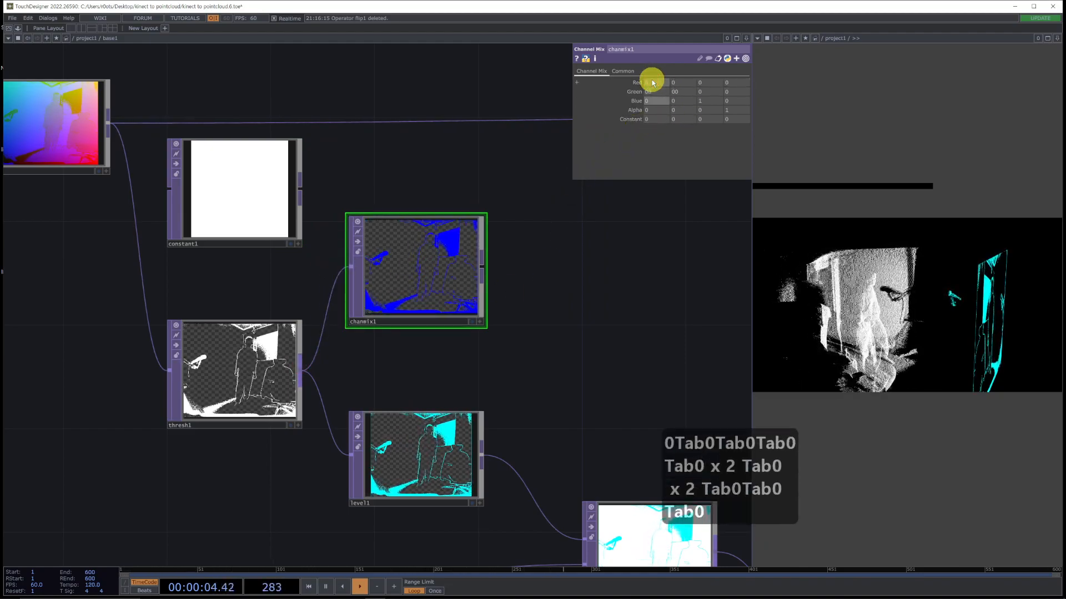
{"action": "key", "text": "Tab"}
{"action": "type", "text": "0"}
{"action": "key", "text": "Tab"}
{"action": "type", "text": "0"}
{"action": "key", "text": "Tab"}
{"action": "type", "text": "0"}
{"action": "key", "text": "Tab"}
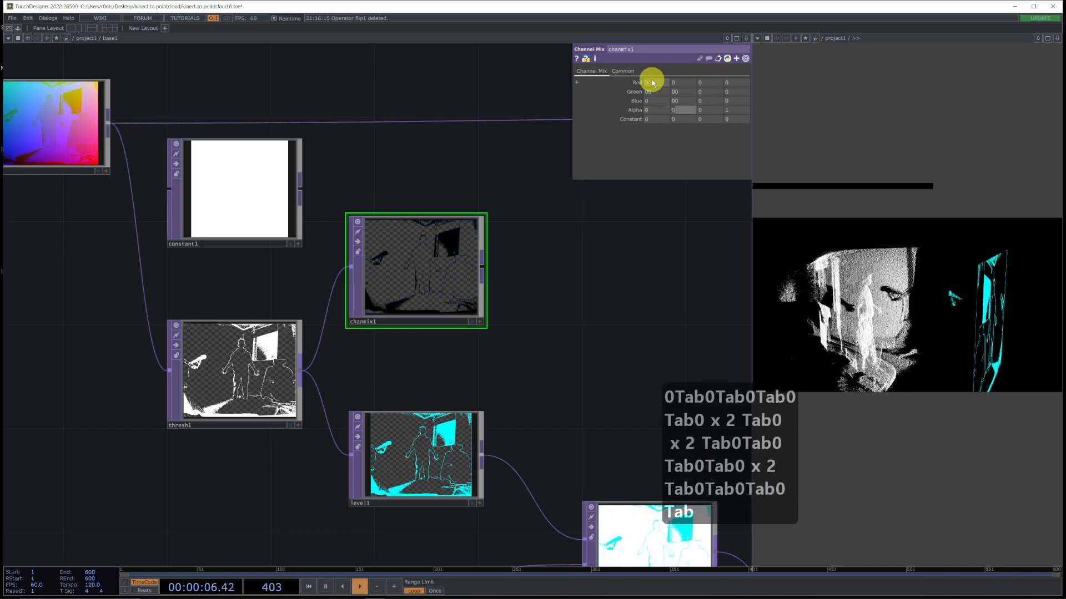
{"action": "left_click", "coordinate": [598, 281]}
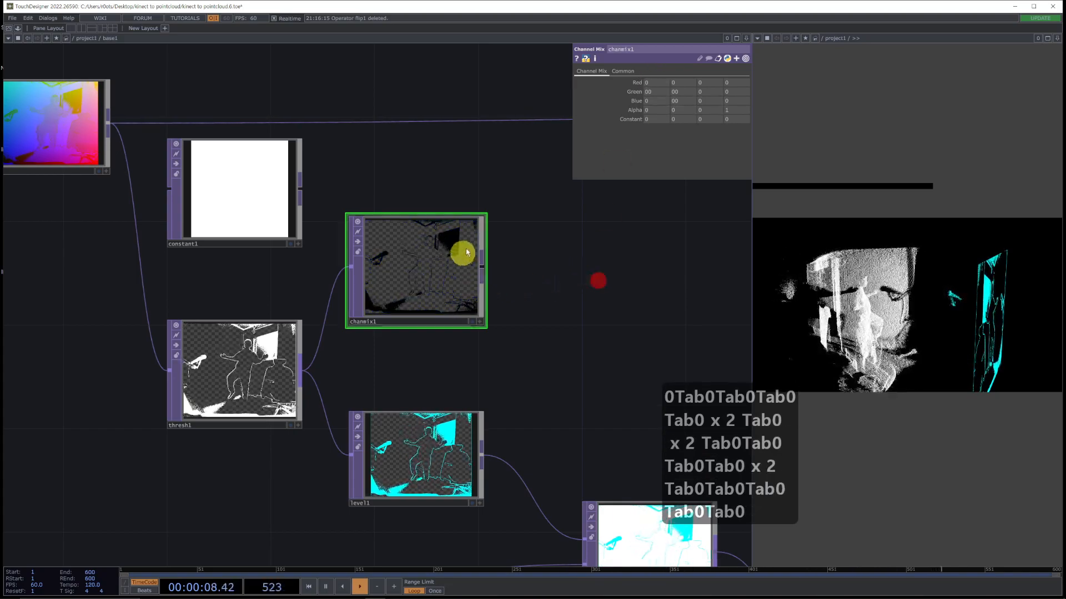
Step: Stack constant1 directly above chanmix1 and connect in1's output to constant1
{"action": "left_click_drag", "start_coordinate": [423, 257], "coordinate": [414, 308]}
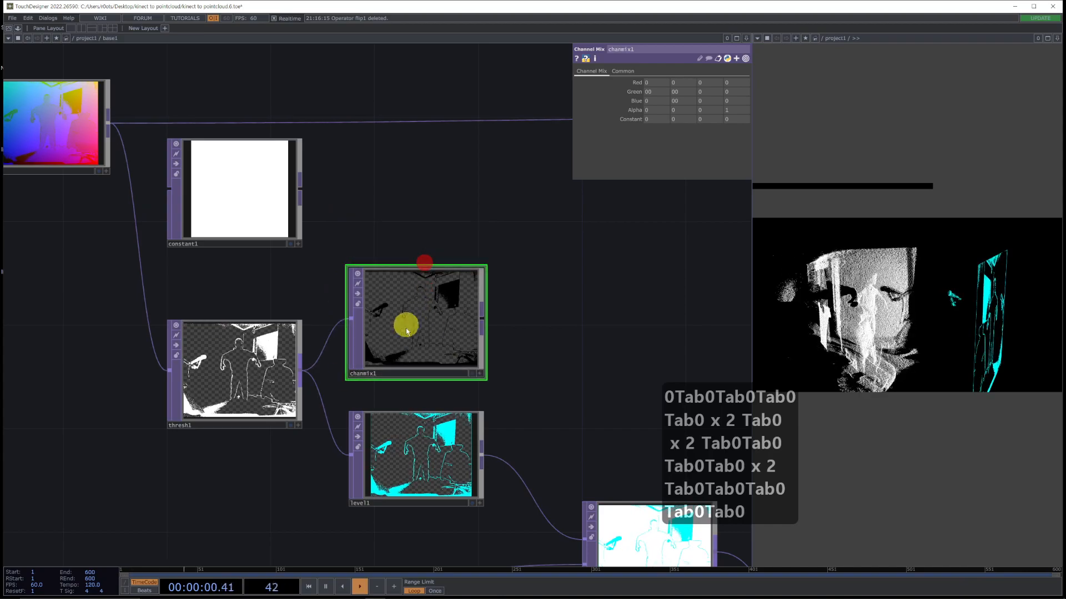
{"action": "left_click_drag", "start_coordinate": [242, 200], "coordinate": [432, 202]}
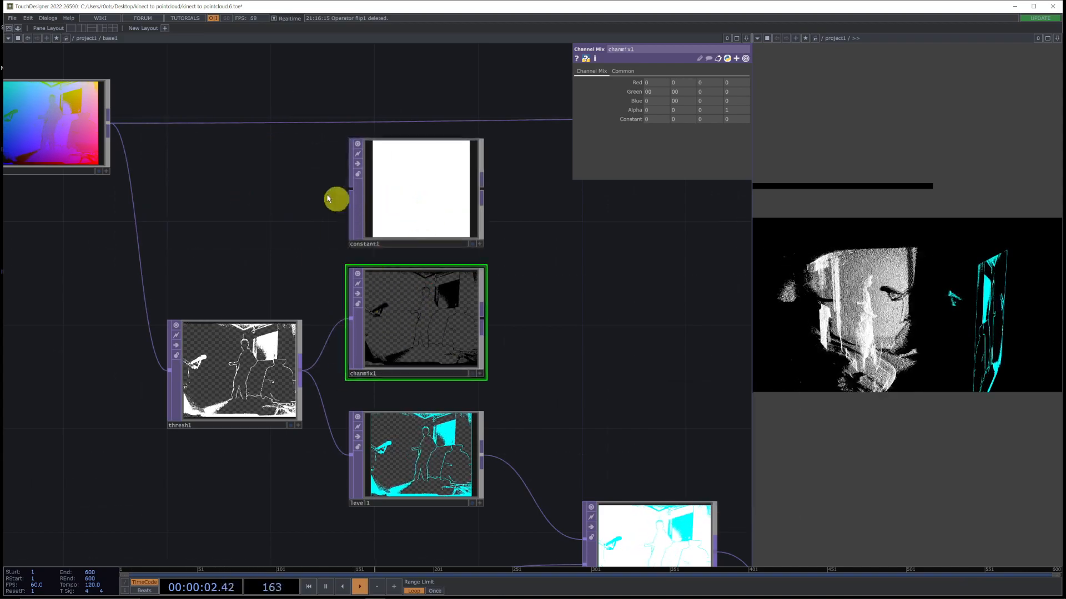
{"action": "left_click_drag", "start_coordinate": [114, 126], "coordinate": [353, 189]}
Step: Set constant1's Combine with Input option to Set Resolution Only
{"action": "left_click", "coordinate": [416, 178]}
{"action": "left_click", "coordinate": [611, 71]}
{"action": "left_click", "coordinate": [703, 84]}
{"action": "left_click", "coordinate": [690, 92]}
Step: Add an Over TOP beside constant1 and wire it so that chanmix1 is composited over constant1
{"action": "left_click_drag", "start_coordinate": [607, 309], "coordinate": [376, 337]}
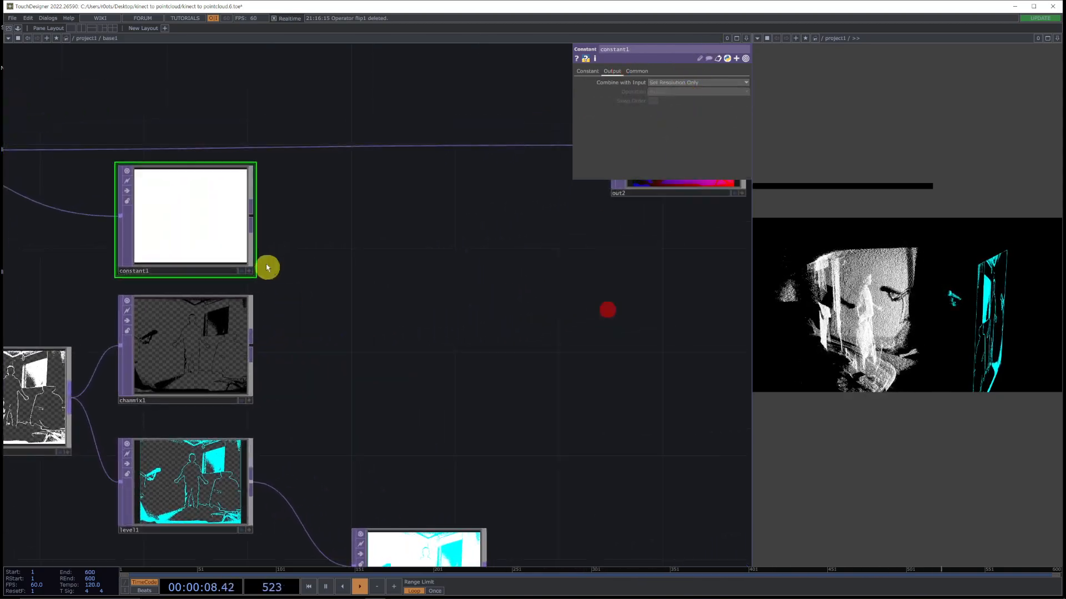
{"action": "key", "text": "Tab"}
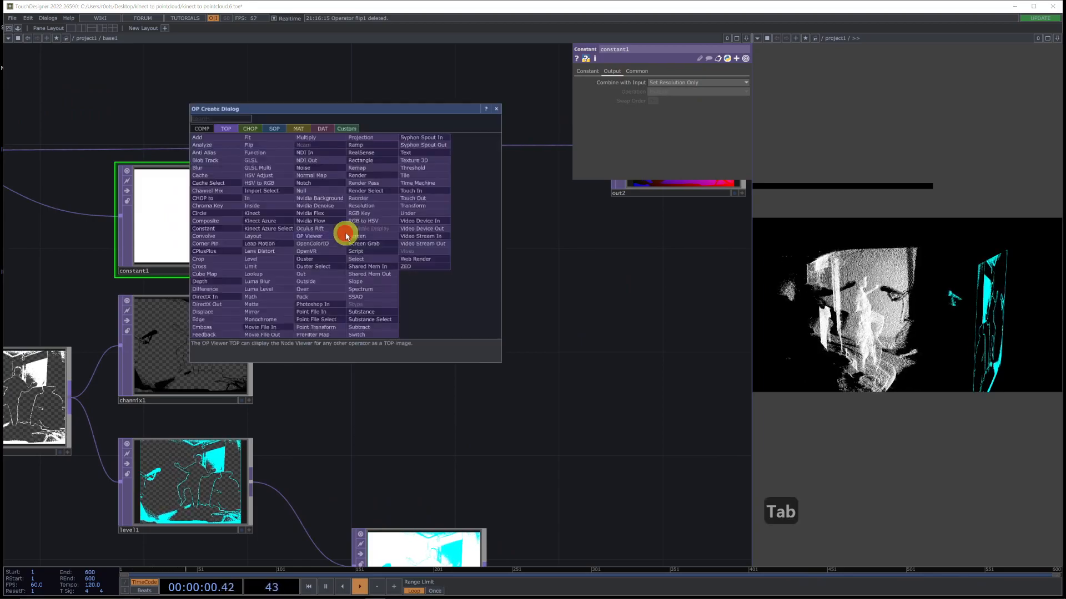
{"action": "type", "text": "over"}
{"action": "key", "text": "Return"}
{"action": "left_click", "coordinate": [345, 236]}
{"action": "left_click_drag", "start_coordinate": [251, 222], "coordinate": [328, 228]}
{"action": "left_click_drag", "start_coordinate": [251, 346], "coordinate": [330, 206]}
Step: Insert a Multiply TOP on the wire between in1 and out2 and connect over2 to its second input
{"action": "left_click_drag", "start_coordinate": [524, 232], "coordinate": [381, 360]}
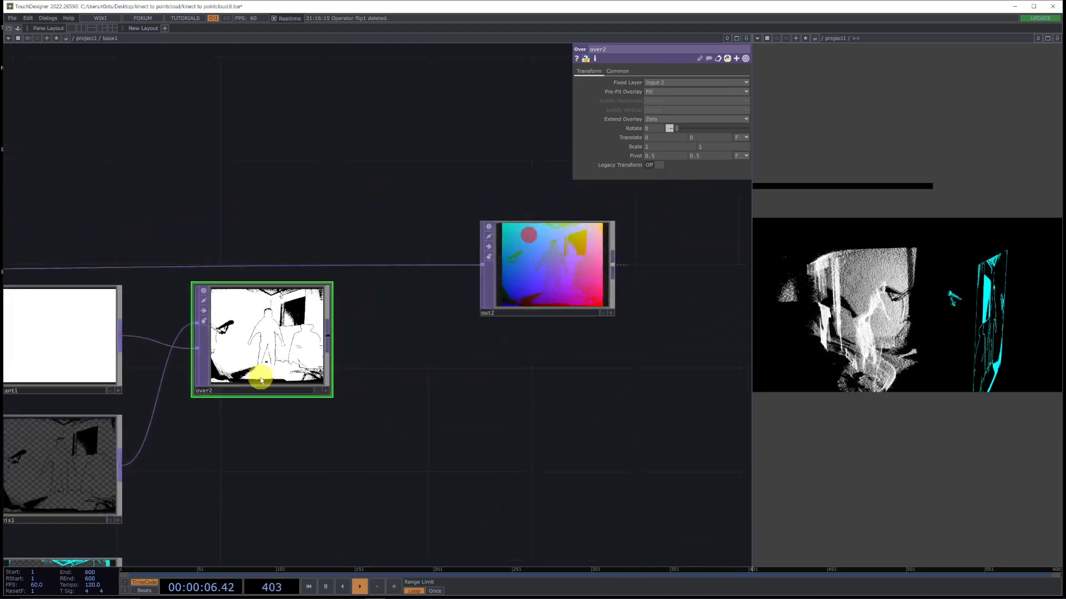
{"action": "left_click_drag", "start_coordinate": [324, 449], "coordinate": [495, 346]}
{"action": "left_click_drag", "start_coordinate": [550, 286], "coordinate": [652, 287]}
{"action": "right_click", "coordinate": [476, 276]}
{"action": "left_click", "coordinate": [492, 271]}
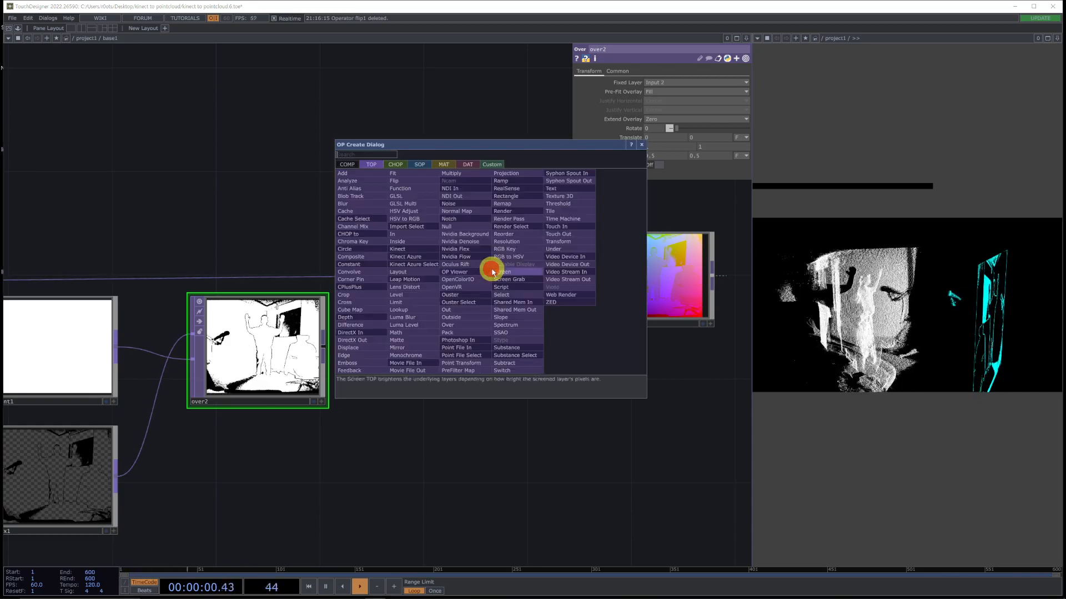
{"action": "type", "text": "a"}
{"action": "key", "text": "BackSpace"}
{"action": "type", "text": "vo"}
{"action": "key", "text": "BackSpace"}
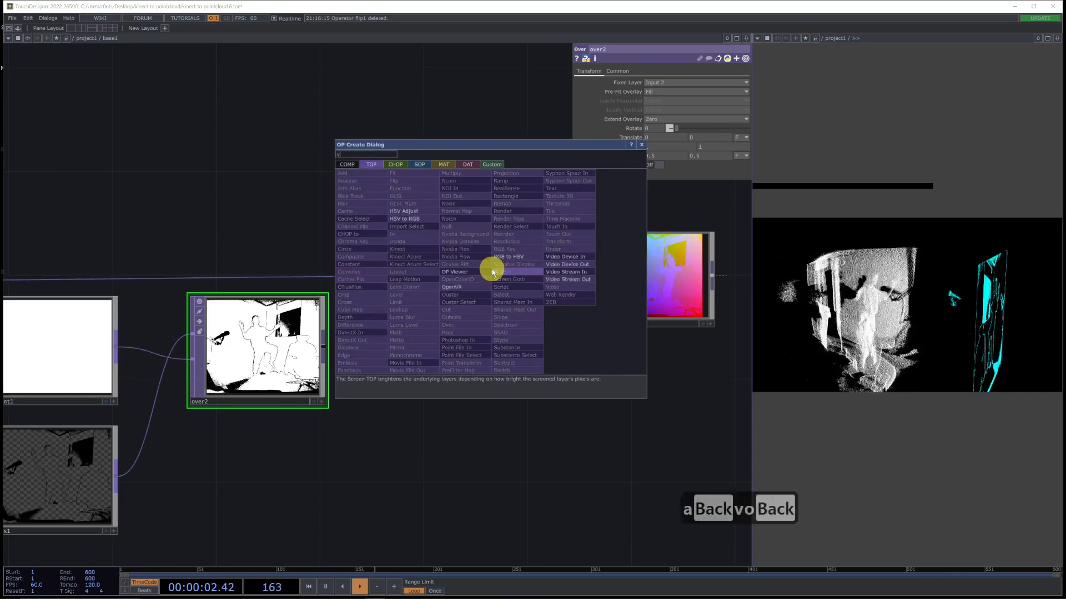
{"action": "key", "text": "BackSpace"}
{"action": "type", "text": "over"}
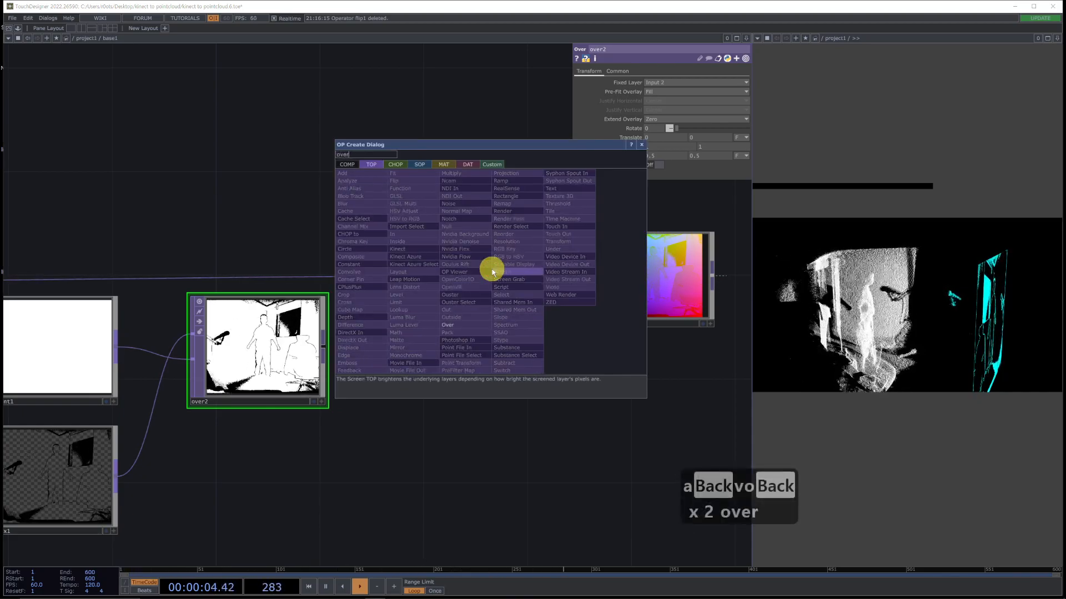
{"action": "key", "text": "BackSpace"}
{"action": "key", "text": "BackSpace"}
{"action": "key", "text": "BackSpace"}
{"action": "key", "text": "BackSpace"}
{"action": "type", "text": "mul"}
{"action": "key", "text": "Return"}
{"action": "left_click", "coordinate": [492, 272]}
{"action": "left_click_drag", "start_coordinate": [490, 269], "coordinate": [424, 280]}
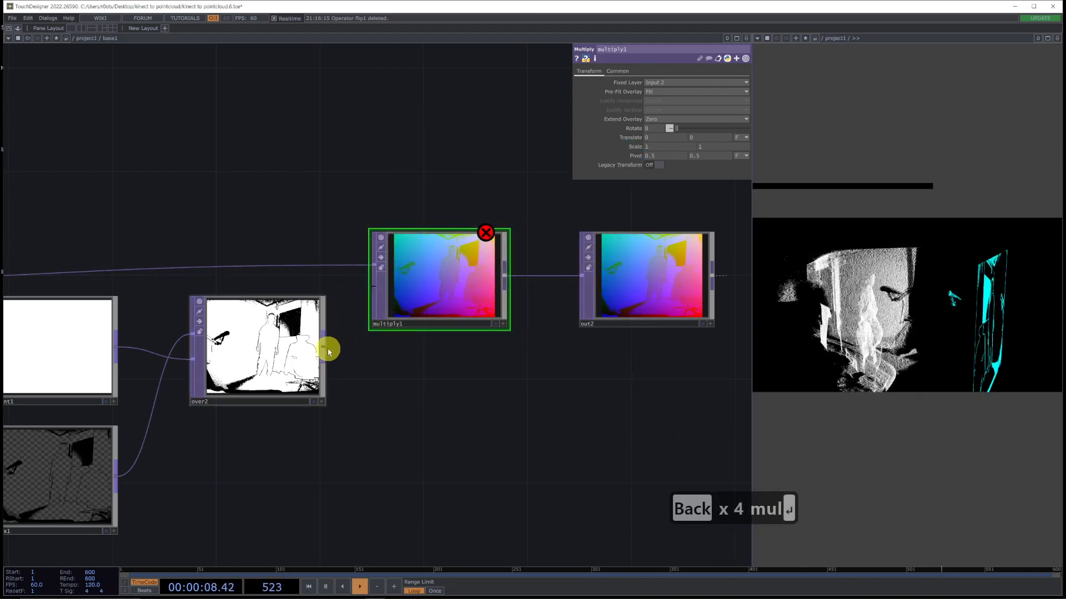
{"action": "left_click", "coordinate": [376, 290]}
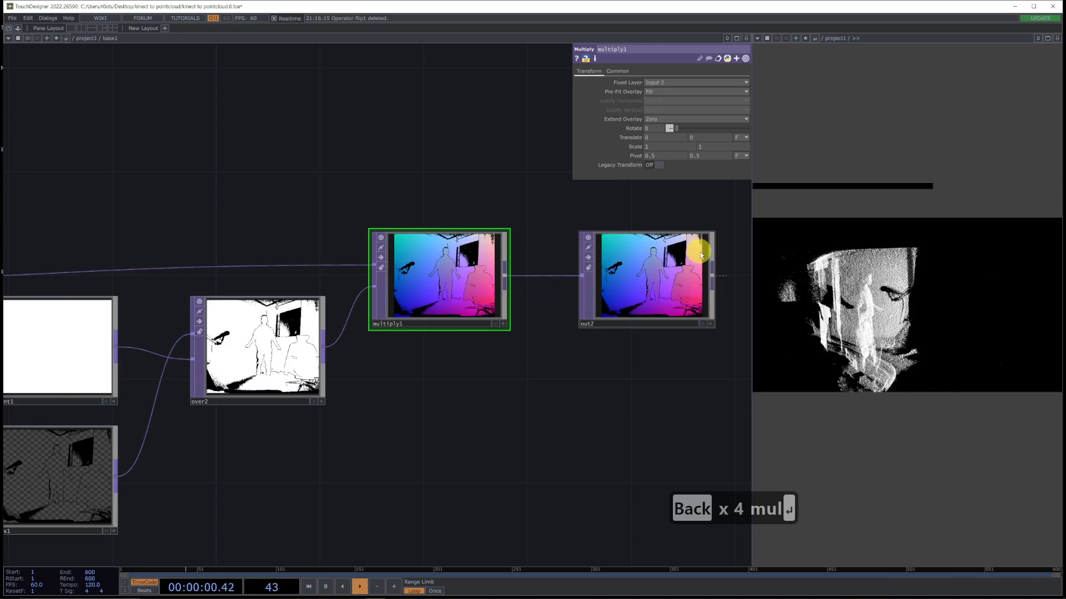
Step: Go back up to project1 and move base1 with all its downstream nodes farther from reorder1 to make room
{"action": "left_click_drag", "start_coordinate": [185, 447], "coordinate": [377, 383]}
{"action": "left_click_drag", "start_coordinate": [503, 406], "coordinate": [392, 456]}
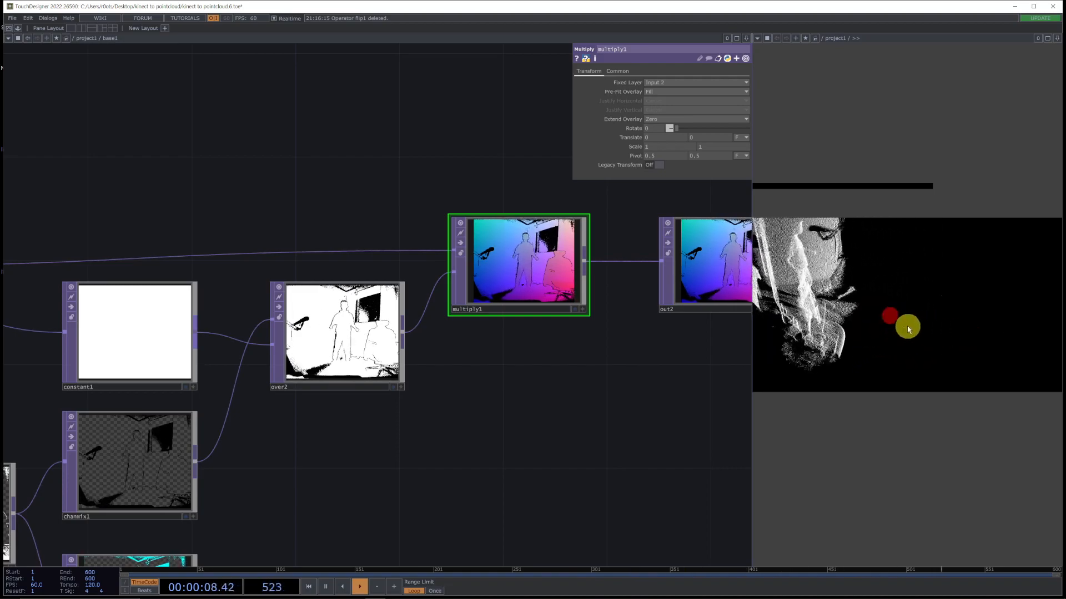
{"action": "scroll", "coordinate": [459, 405], "scroll_direction": "down", "scroll_amount": 5}
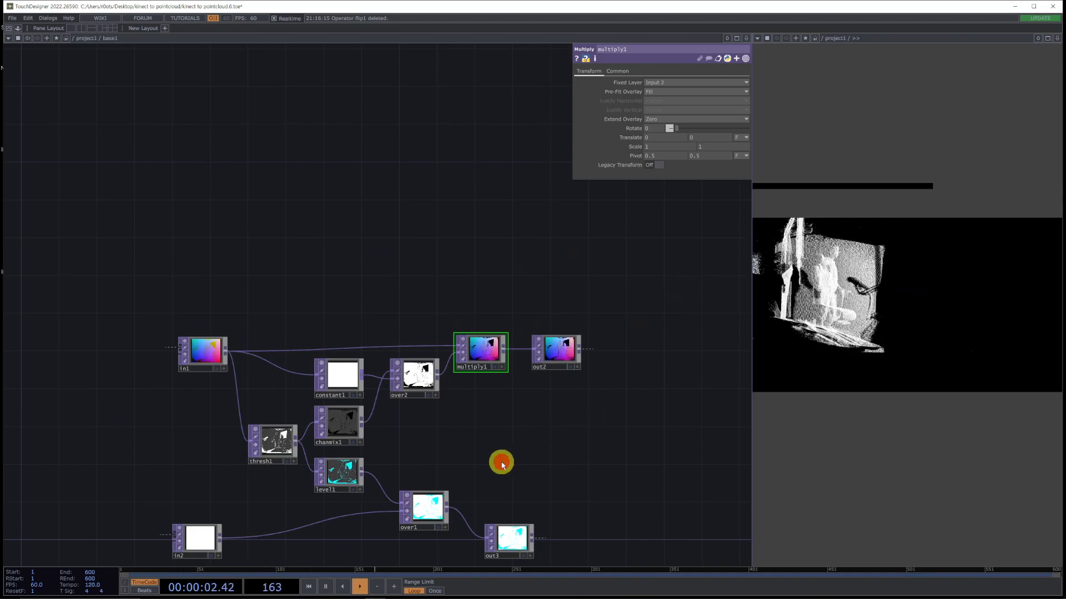
{"action": "key", "text": "u"}
{"action": "scroll", "coordinate": [389, 431], "scroll_direction": "down", "scroll_amount": 3}
{"action": "left_click_drag", "start_coordinate": [566, 451], "coordinate": [233, 444]}
{"action": "left_click_drag", "start_coordinate": [195, 382], "coordinate": [143, 376]}
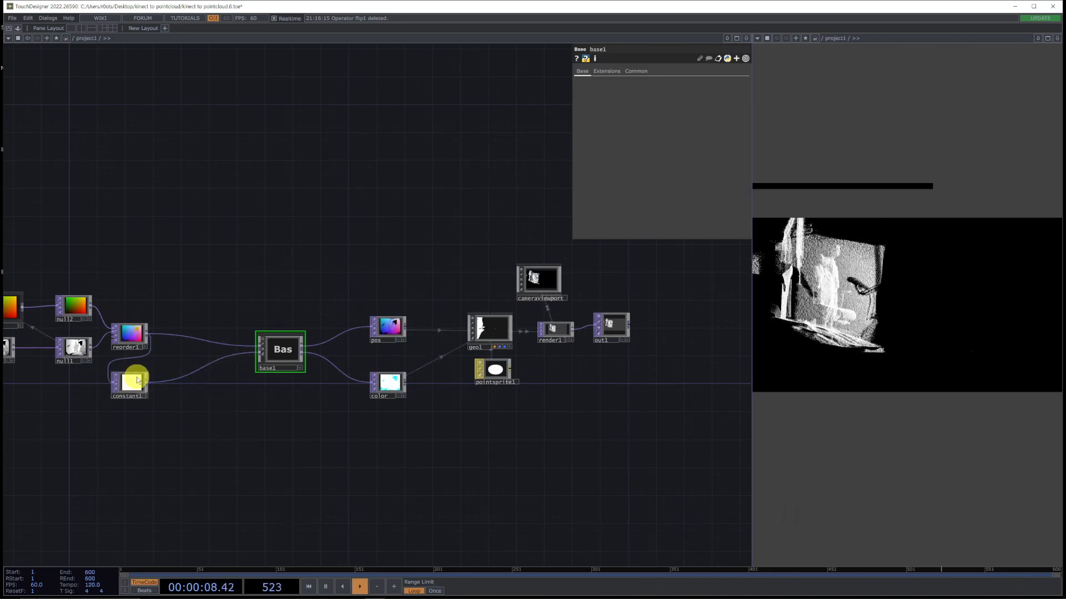
{"action": "left_click_drag", "start_coordinate": [285, 357], "coordinate": [309, 354]}
{"action": "right_click_drag", "start_coordinate": [284, 421], "coordinate": [629, 284]}
{"action": "left_click_drag", "start_coordinate": [311, 359], "coordinate": [337, 360]}
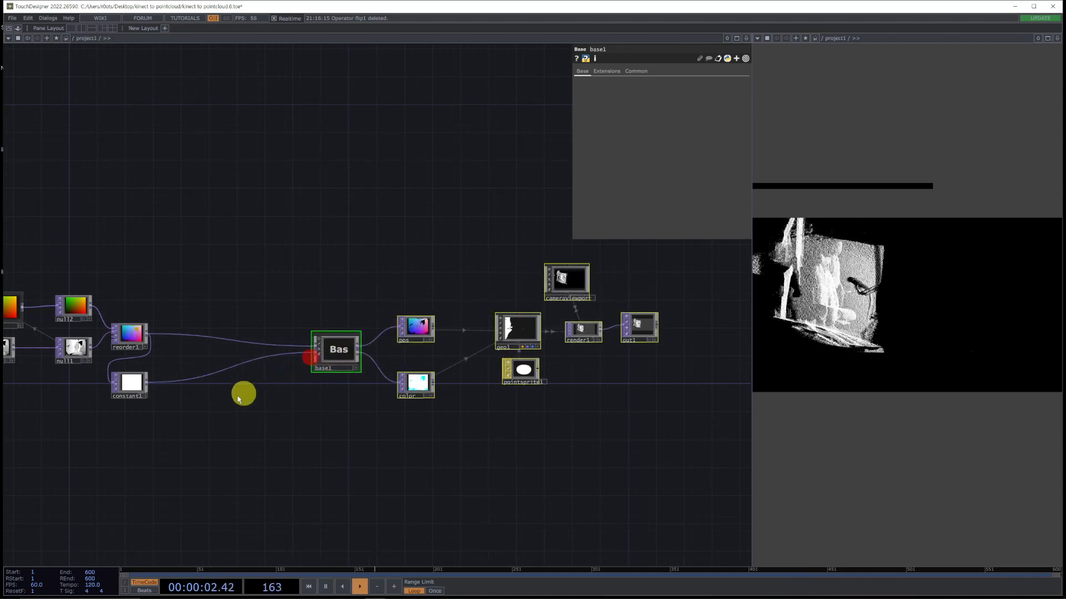
Step: Duplicate base1 and place the copy below the wires between constant1 and base1
{"action": "scroll", "coordinate": [238, 395], "scroll_direction": "up", "scroll_amount": 4}
{"action": "left_click", "coordinate": [424, 319]}
{"action": "key", "text": "ctrl+c"}
{"action": "key", "text": "ctrl+v"}
{"action": "left_click_drag", "start_coordinate": [413, 392], "coordinate": [263, 410]}
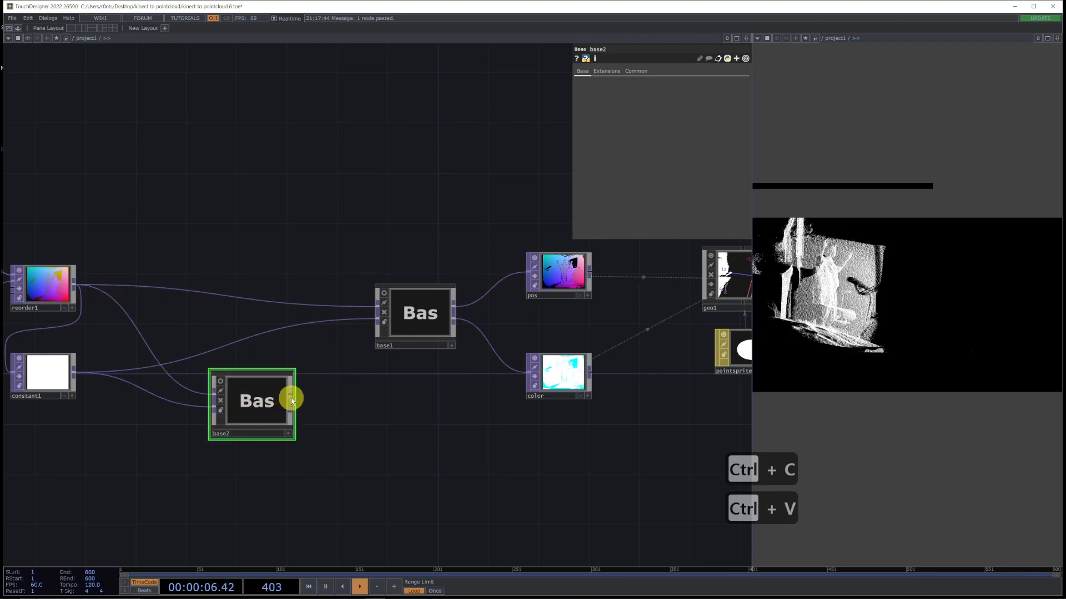
Step: Connect both base2 outputs to base1's two inputs and move base2 into line in front of base1
{"action": "left_click_drag", "start_coordinate": [338, 311], "coordinate": [374, 309]}
{"action": "left_click_drag", "start_coordinate": [294, 409], "coordinate": [377, 320]}
{"action": "left_click_drag", "start_coordinate": [244, 406], "coordinate": [279, 322]}
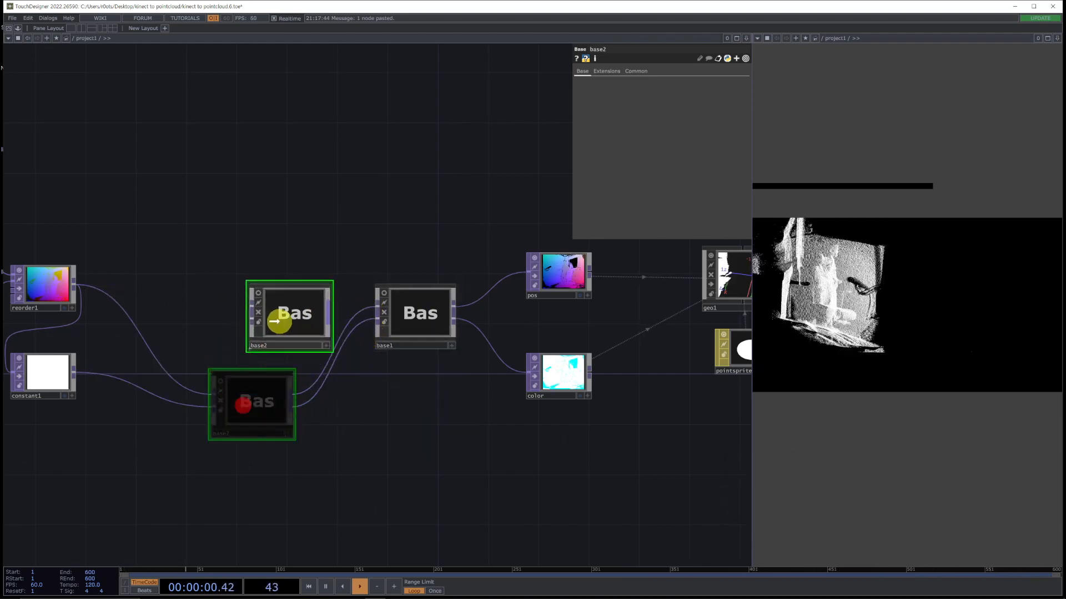
Step: Enter base2's network and view the rendered point cloud from another angle
{"action": "double_click", "coordinate": [280, 320]}
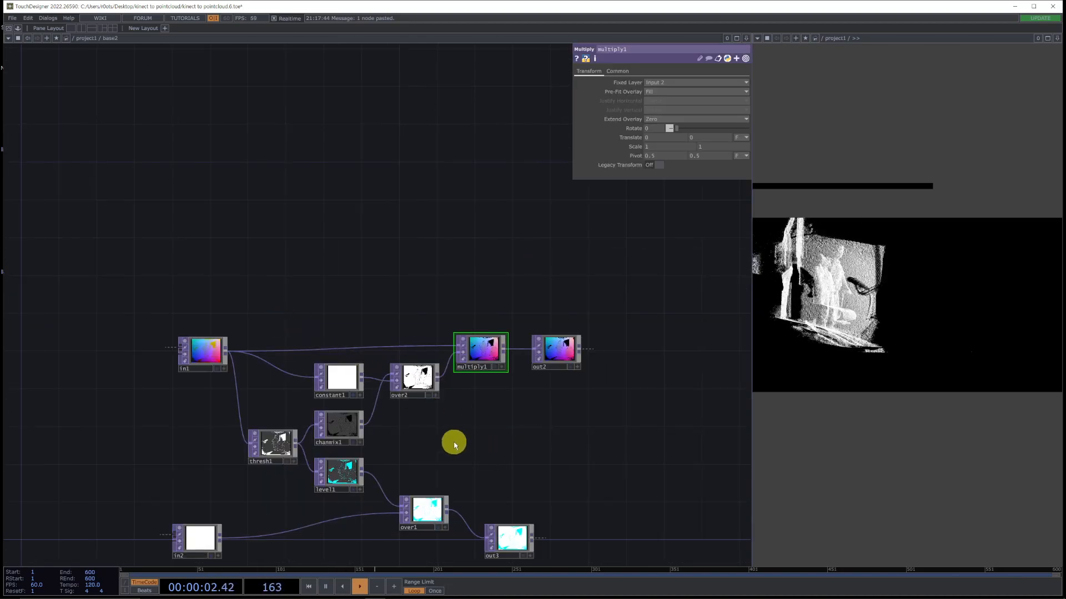
{"action": "left_click_drag", "start_coordinate": [454, 445], "coordinate": [497, 349]}
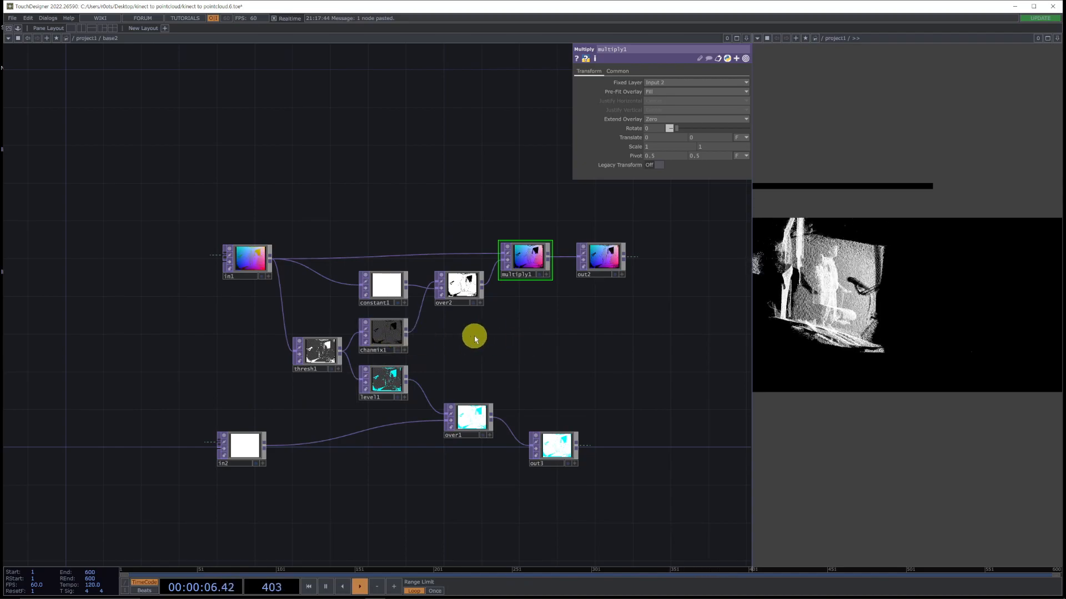
{"action": "right_click_drag", "start_coordinate": [381, 293], "coordinate": [385, 292]}
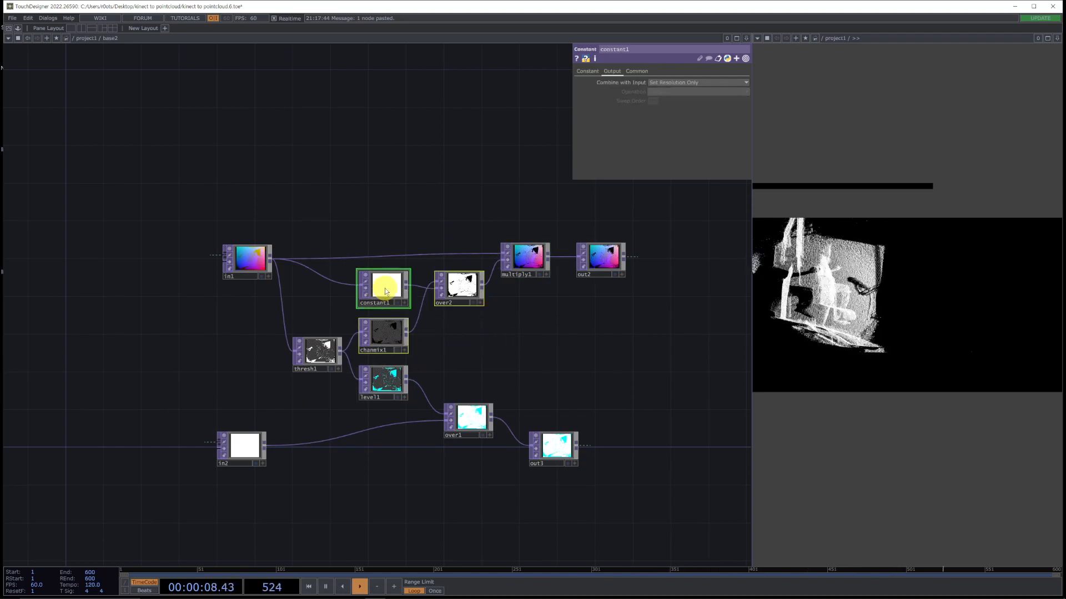
{"action": "mouse_move", "coordinate": [937, 319]}
{"action": "left_mouse_down"}
{"action": "mouse_move", "coordinate": [840, 352]}
{"action": "mouse_move", "coordinate": [926, 303]}
{"action": "left_mouse_up"}
{"action": "right_click_drag", "start_coordinate": [938, 288], "coordinate": [906, 338]}
{"action": "left_click_drag", "start_coordinate": [860, 335], "coordinate": [870, 332]}
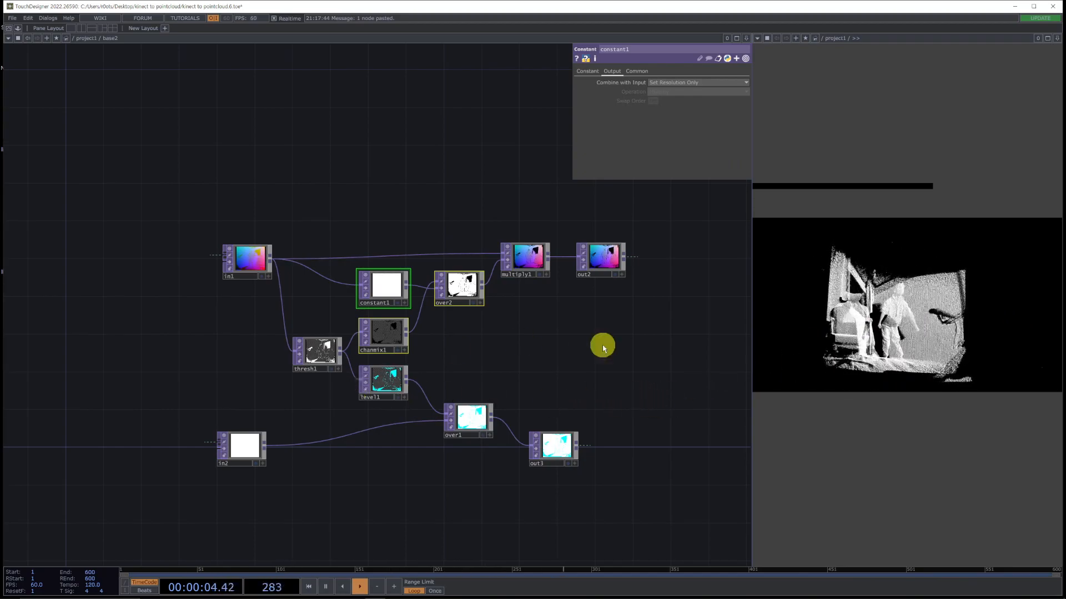
Step: Delete the constant1, chanmix1, over2 and multiply1 nodes from base2's network
{"action": "scroll", "coordinate": [602, 348], "scroll_direction": "up", "scroll_amount": 4}
{"action": "left_click", "coordinate": [272, 412]}
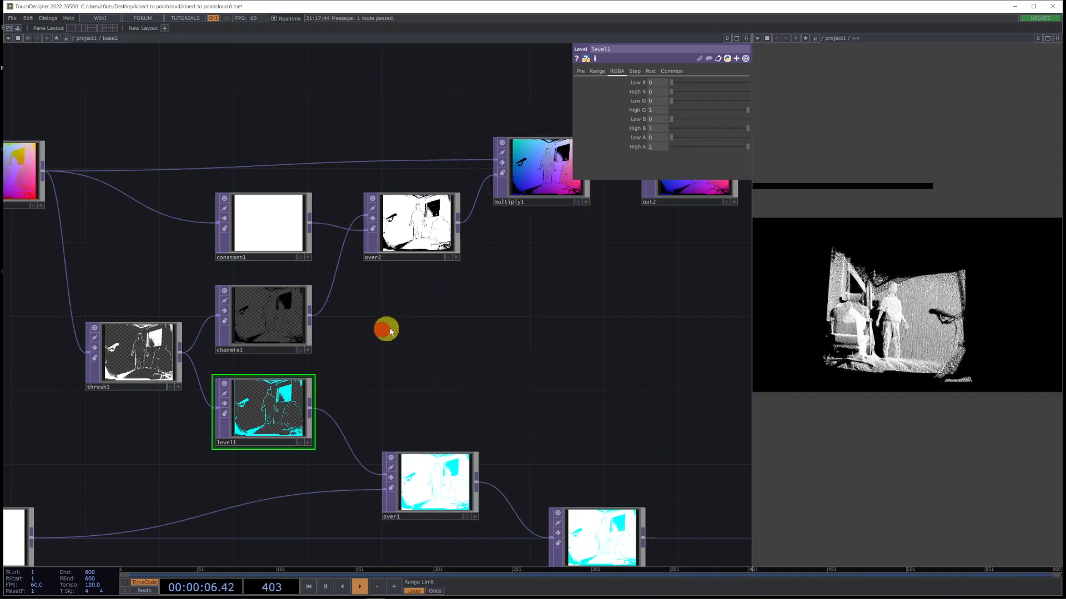
{"action": "left_click_drag", "start_coordinate": [437, 317], "coordinate": [273, 225]}
{"action": "key", "text": "Delete"}
{"action": "left_click", "coordinate": [542, 194]}
{"action": "key", "text": "Delete"}
Step: Reposition thresh1 and set it to compare the Green channel with the Less comparator at a threshold of 0.223
{"action": "left_click_drag", "start_coordinate": [293, 344], "coordinate": [486, 355]}
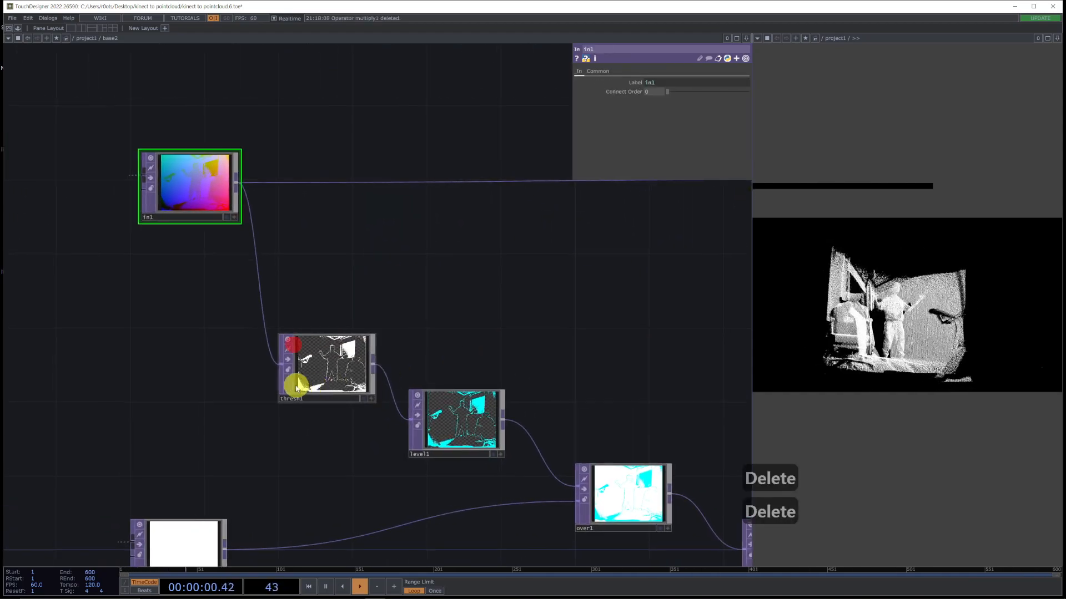
{"action": "left_click_drag", "start_coordinate": [311, 372], "coordinate": [331, 355]}
{"action": "left_click", "coordinate": [328, 354]}
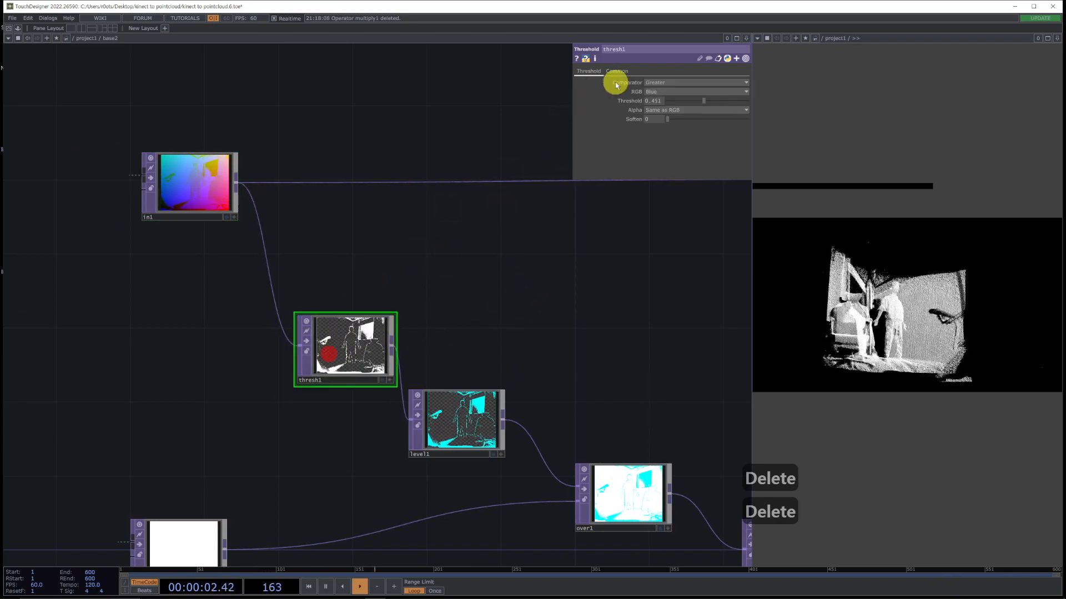
{"action": "left_click", "coordinate": [672, 91]}
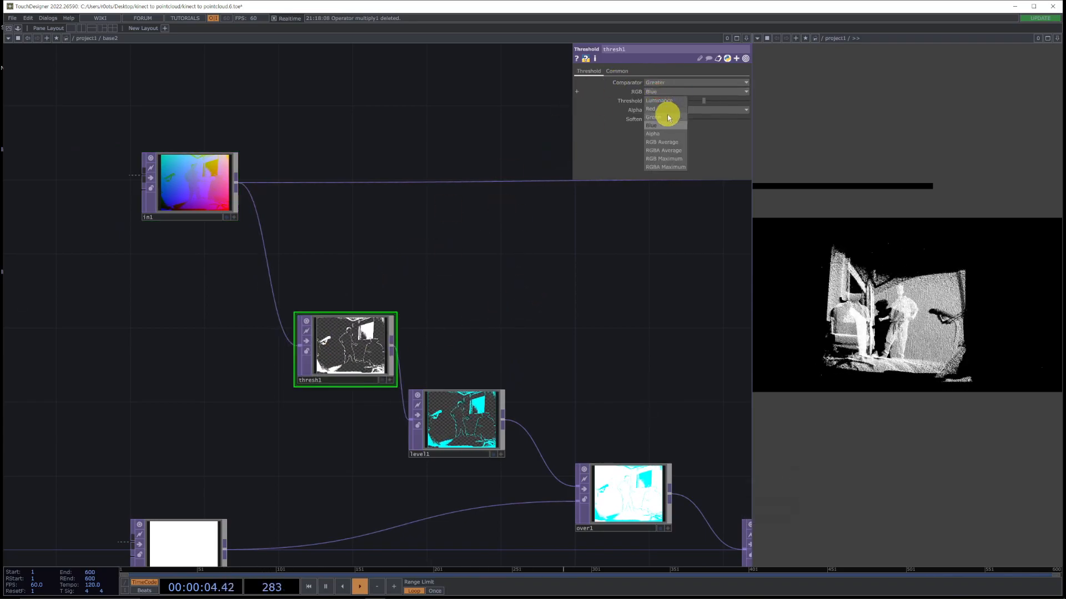
{"action": "left_click", "coordinate": [666, 117]}
{"action": "left_click_drag", "start_coordinate": [568, 316], "coordinate": [528, 202]}
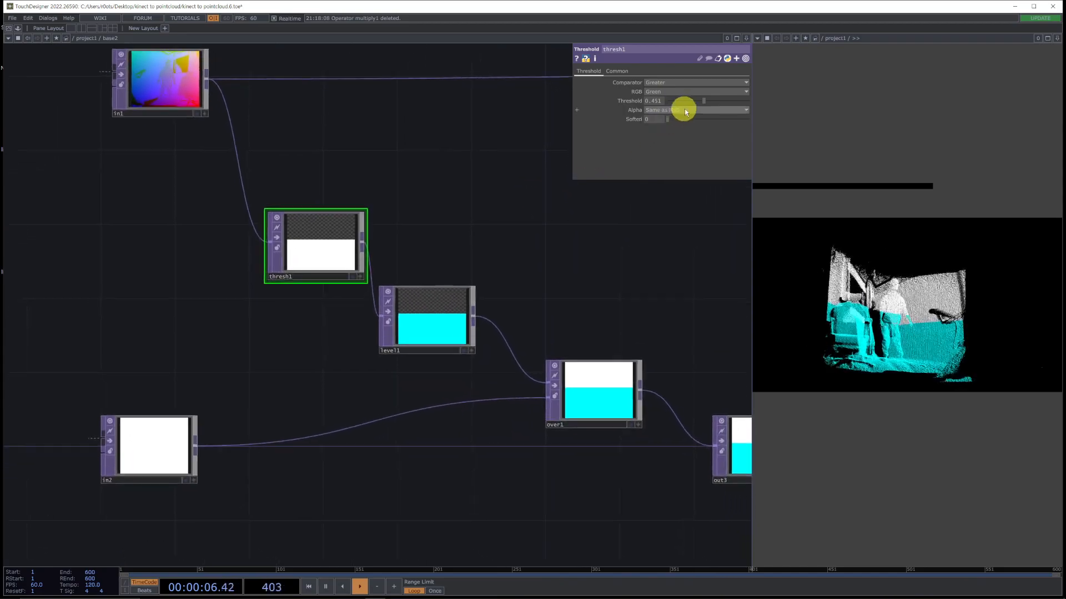
{"action": "left_click_drag", "start_coordinate": [705, 102], "coordinate": [636, 152]}
{"action": "left_click", "coordinate": [684, 83]}
{"action": "left_click", "coordinate": [671, 96]}
{"action": "mouse_move", "coordinate": [691, 103]}
{"action": "left_mouse_down"}
{"action": "mouse_move", "coordinate": [711, 102]}
{"action": "mouse_move", "coordinate": [686, 103]}
{"action": "left_mouse_up"}
Step: Add a Constant TOP above level1 and feed thresh1's output into it
{"action": "left_click_drag", "start_coordinate": [453, 225], "coordinate": [278, 335]}
{"action": "key", "text": "Tab"}
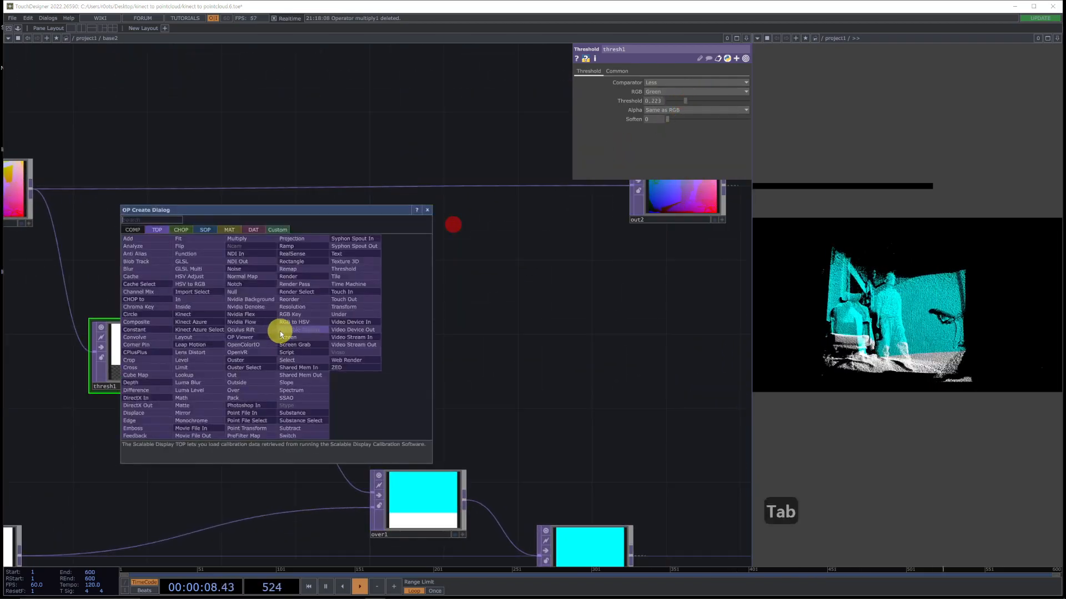
{"action": "key", "text": "Tab"}
{"action": "key", "text": "Tab"}
{"action": "key", "text": "shift+Tab"}
{"action": "key", "text": "shift+Tab"}
{"action": "type", "text": "consta"}
{"action": "key", "text": "Return"}
{"action": "left_click", "coordinate": [281, 331]}
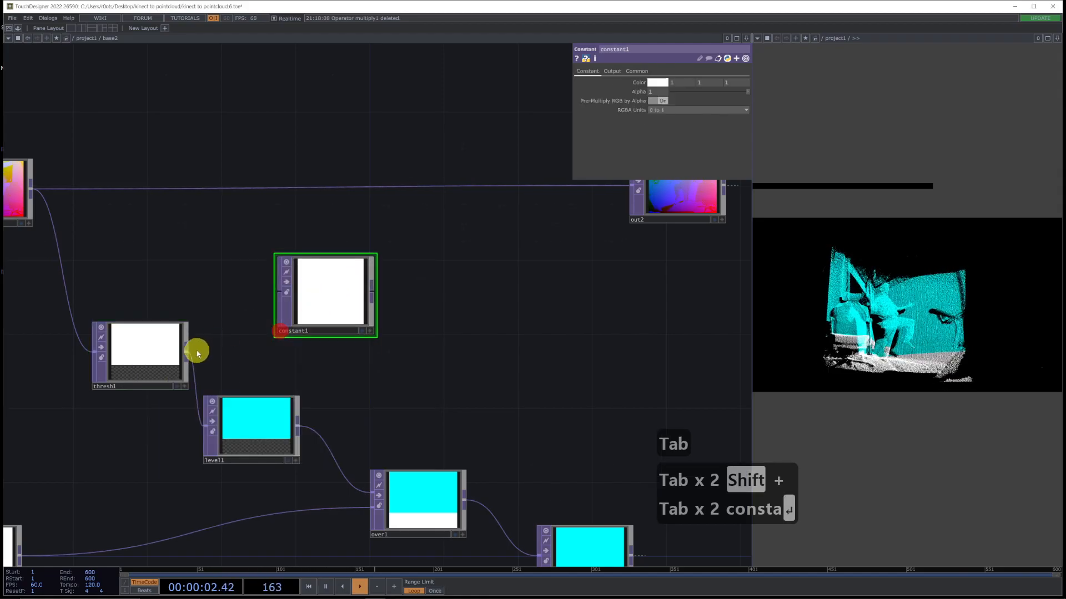
{"action": "left_click", "coordinate": [321, 302]}
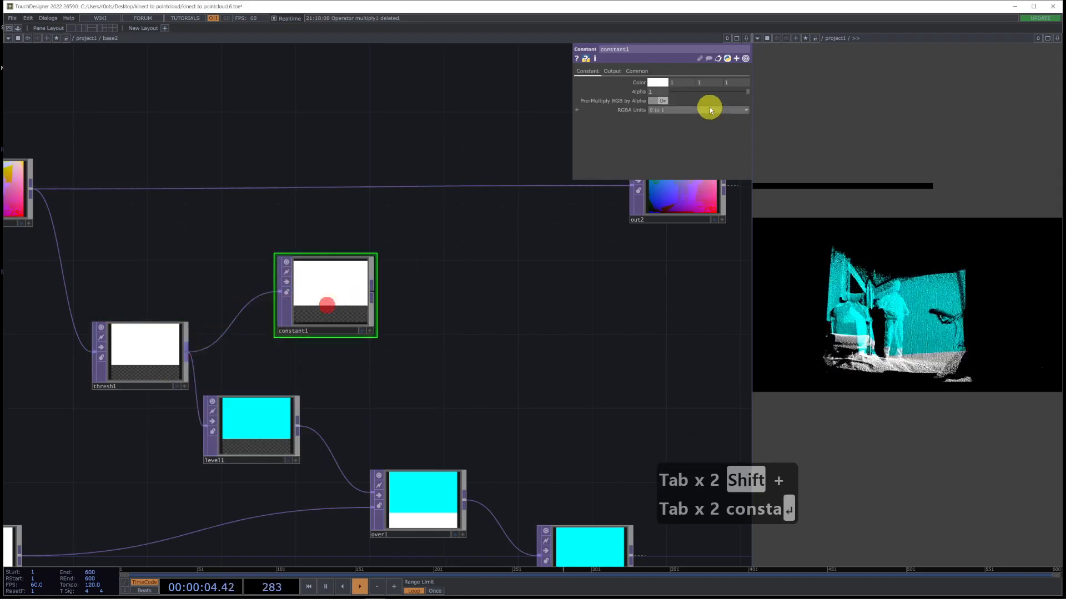
Step: Set constant1's color to red 0, green 0.1 and blue 0
{"action": "left_click", "coordinate": [685, 88]}
{"action": "type", "text": "0"}
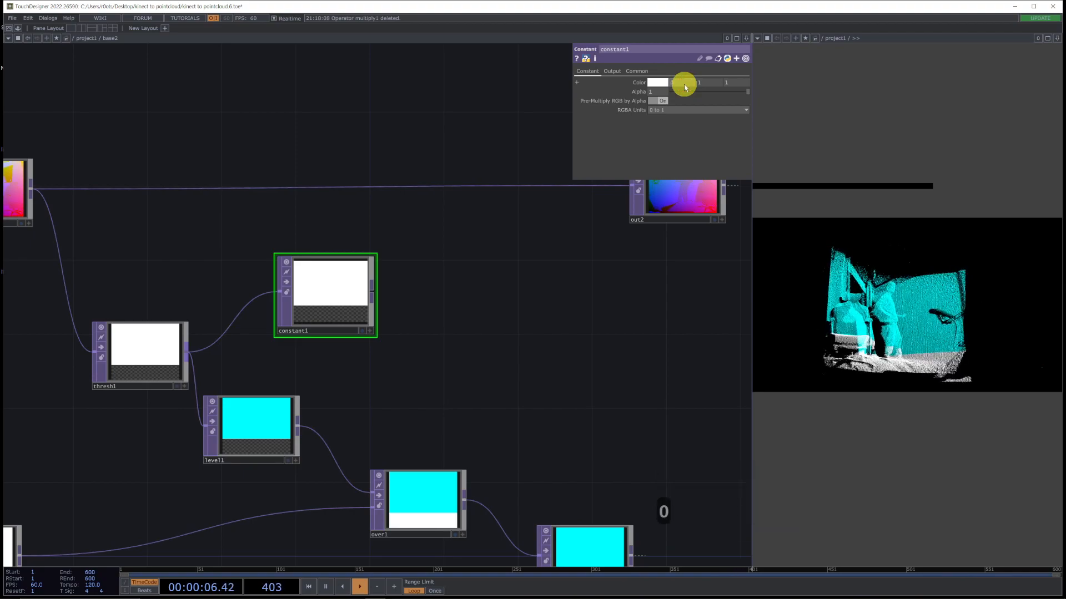
{"action": "key", "text": "Tab"}
{"action": "type", "text": "0.5"}
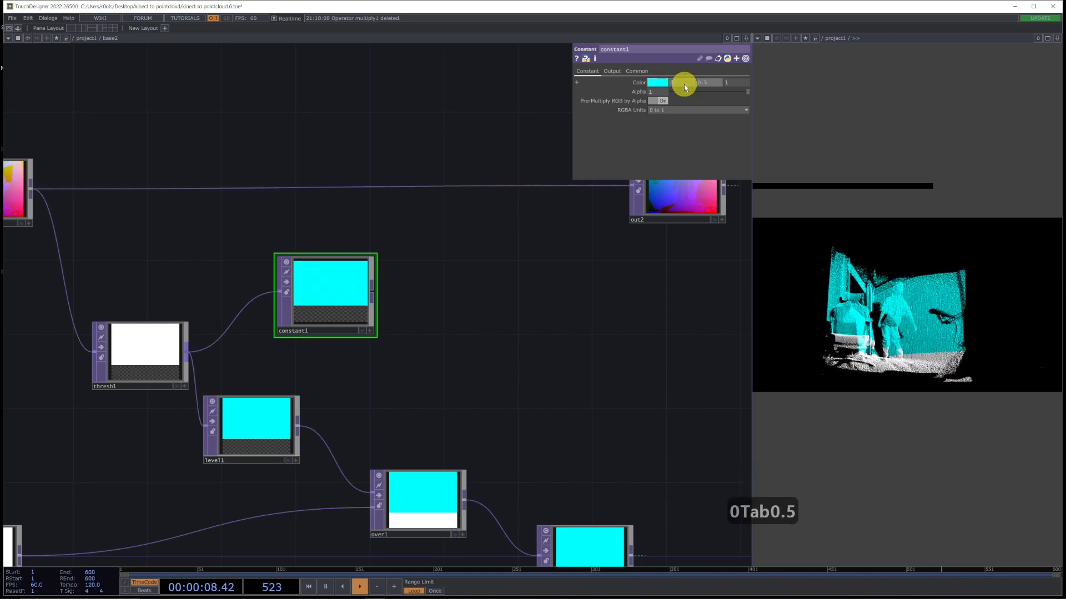
{"action": "key", "text": "BackSpace"}
{"action": "type", "text": "1"}
{"action": "key", "text": "Tab"}
{"action": "type", "text": "0"}
{"action": "key", "text": "Return"}
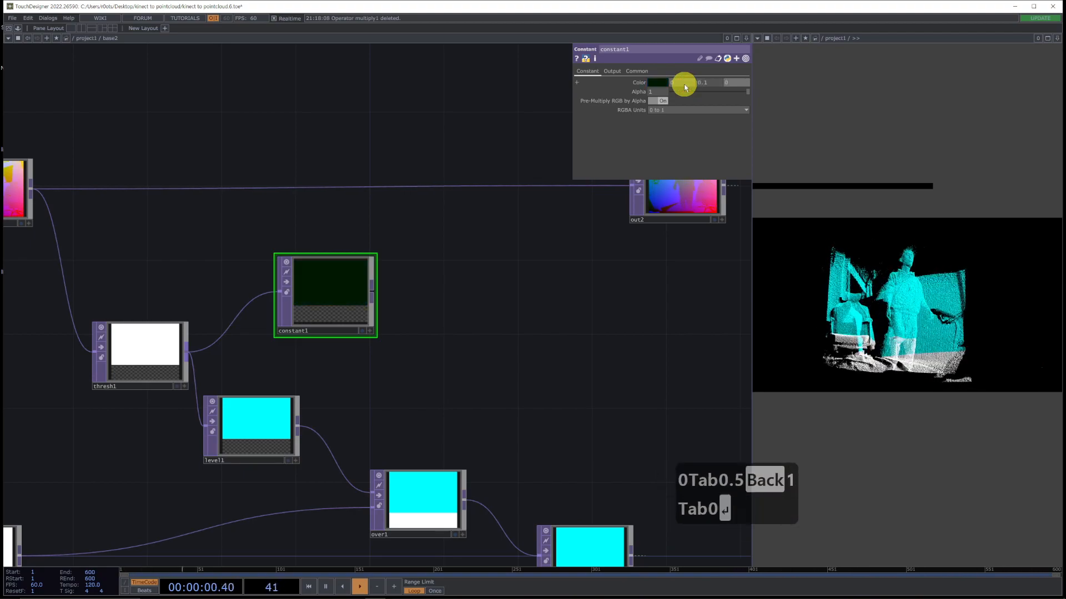
Step: Insert an Add TOP on the wire between in1 and out2 and connect constant1 to its second input
{"action": "left_click_drag", "start_coordinate": [372, 294], "coordinate": [494, 269]}
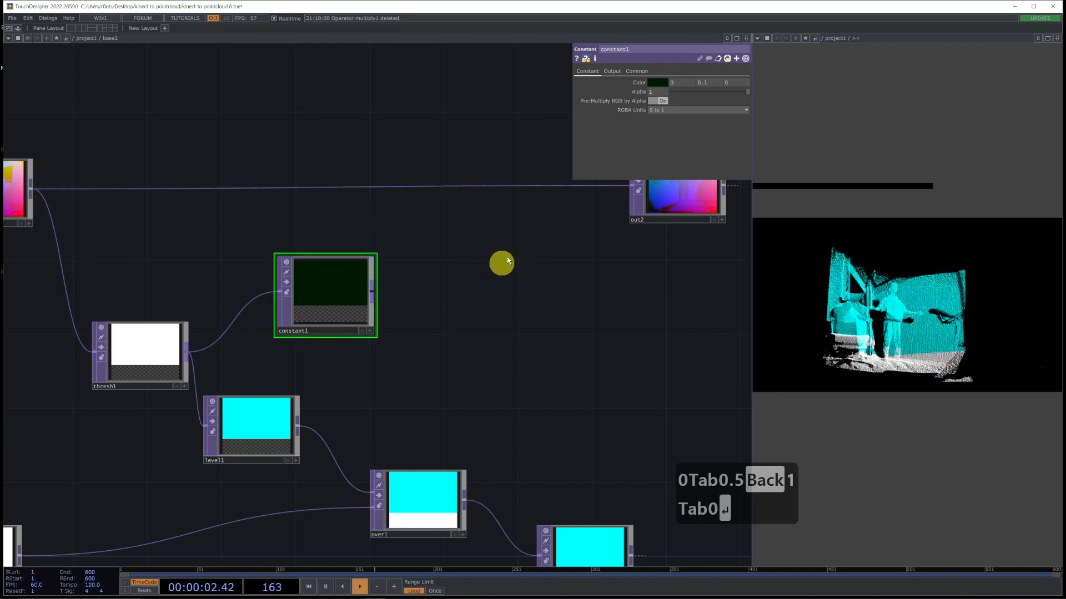
{"action": "right_click", "coordinate": [488, 184]}
{"action": "left_click", "coordinate": [507, 177]}
{"action": "type", "text": "add"}
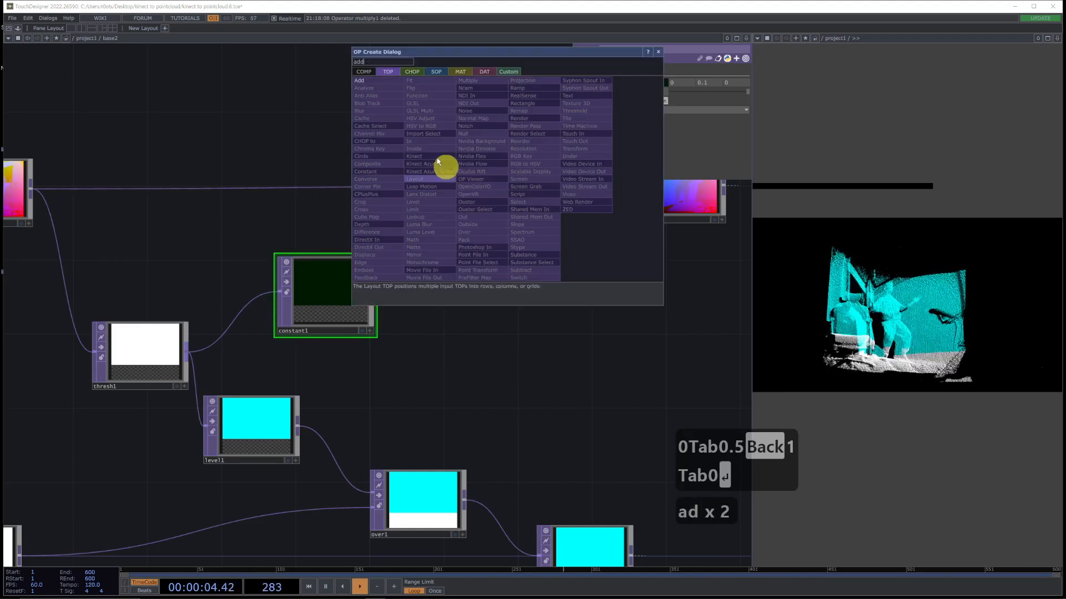
{"action": "left_click", "coordinate": [386, 88]}
{"action": "left_click", "coordinate": [524, 155]}
{"action": "left_click_drag", "start_coordinate": [369, 292], "coordinate": [447, 191]}
Step: Try other green values in constant1 while checking the point cloud, and set the green value back to 0.1
{"action": "left_click_drag", "start_coordinate": [944, 335], "coordinate": [971, 343]}
{"action": "left_click_drag", "start_coordinate": [930, 314], "coordinate": [924, 332]}
{"action": "right_click", "coordinate": [923, 334]}
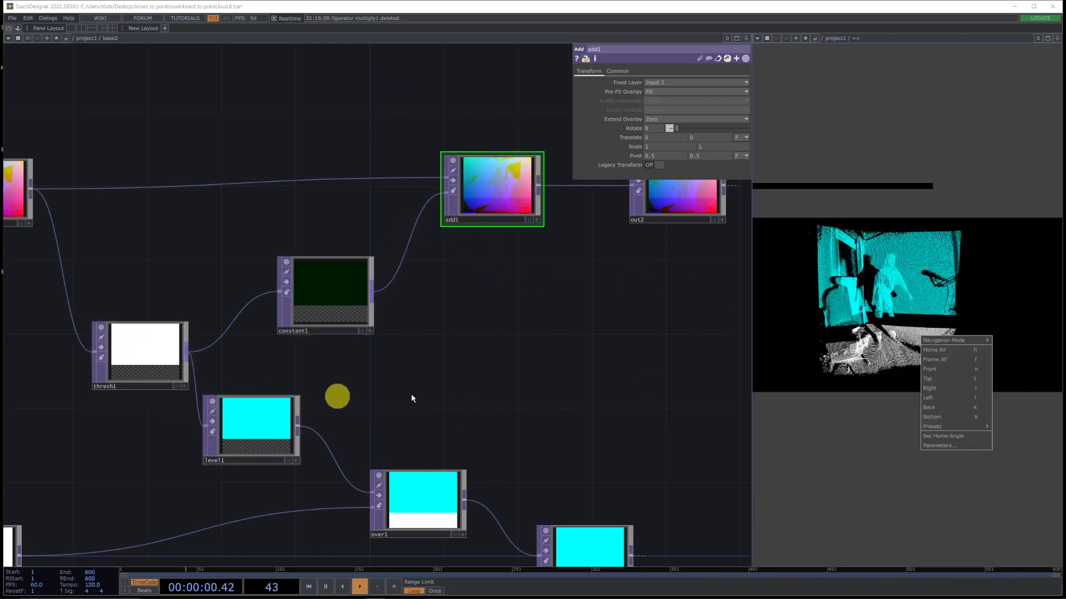
{"action": "left_click", "coordinate": [820, 306]}
{"action": "left_click", "coordinate": [319, 310]}
{"action": "left_click_drag", "start_coordinate": [706, 83], "coordinate": [968, 78]}
{"action": "type", "text": "0.1"}
{"action": "key", "text": "Return"}
Step: Soften thresh1 to 0.378 and move level1, over1, in2 and out3 farther below the constant1 branch
{"action": "left_click", "coordinate": [147, 347]}
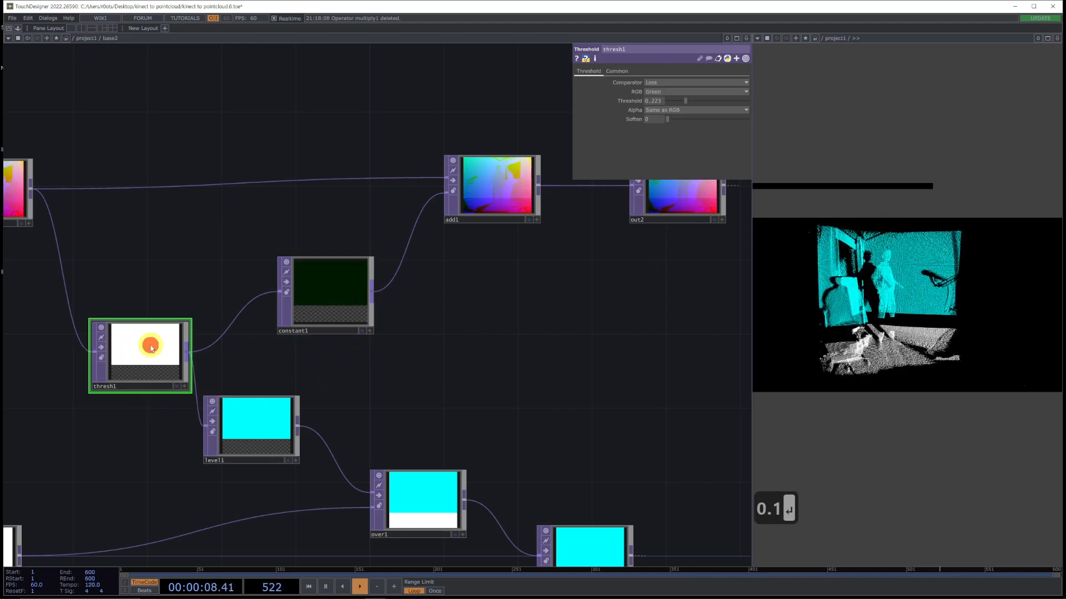
{"action": "left_click_drag", "start_coordinate": [669, 124], "coordinate": [698, 118]}
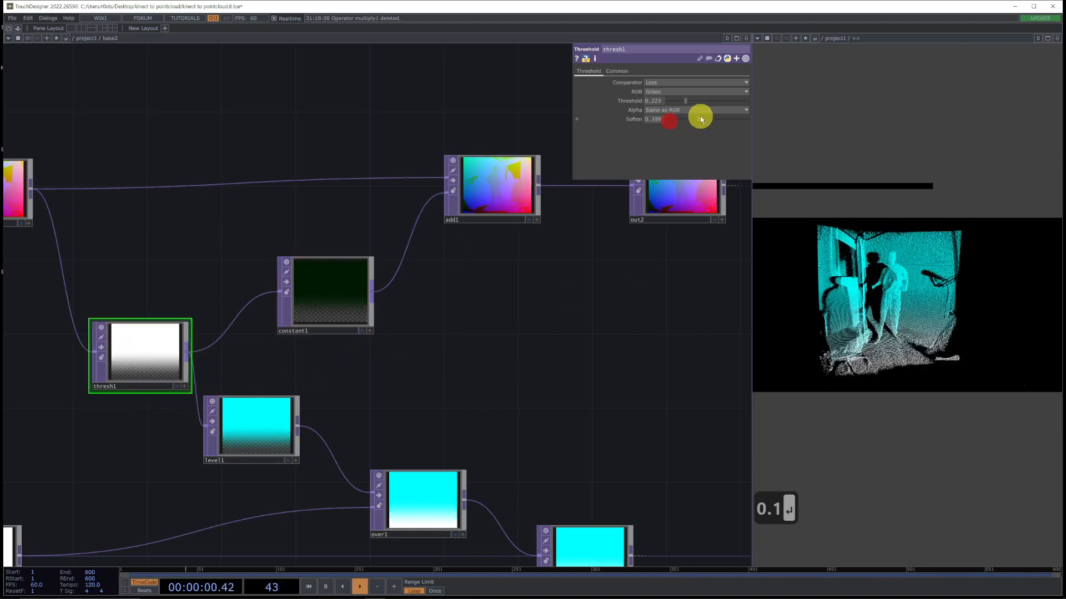
{"action": "left_click_drag", "start_coordinate": [909, 327], "coordinate": [886, 341]}
{"action": "left_click", "coordinate": [329, 282]}
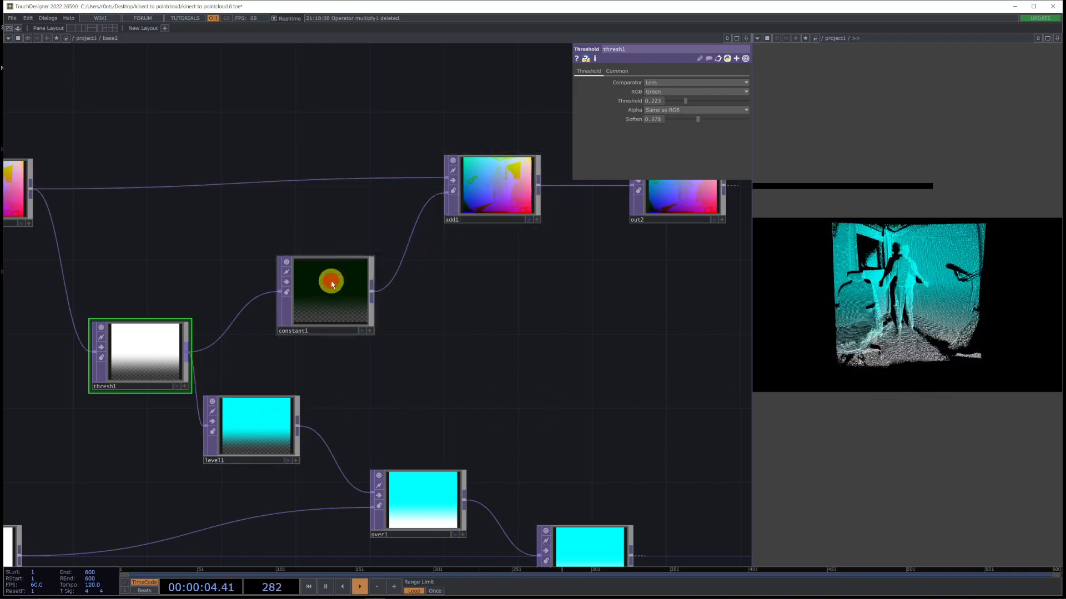
{"action": "left_click_drag", "start_coordinate": [561, 366], "coordinate": [610, 300]}
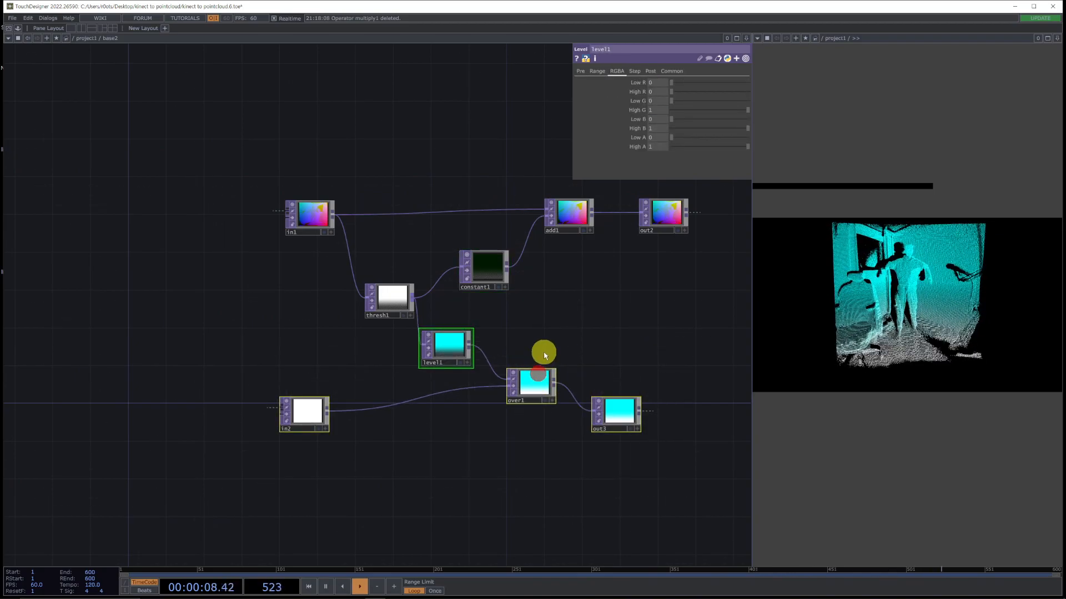
Step: Change thresh1's comparator to Not Equal, with Soften at 0.368 and Threshold at 0
{"action": "scroll", "coordinate": [543, 356], "scroll_direction": "up", "scroll_amount": 3}
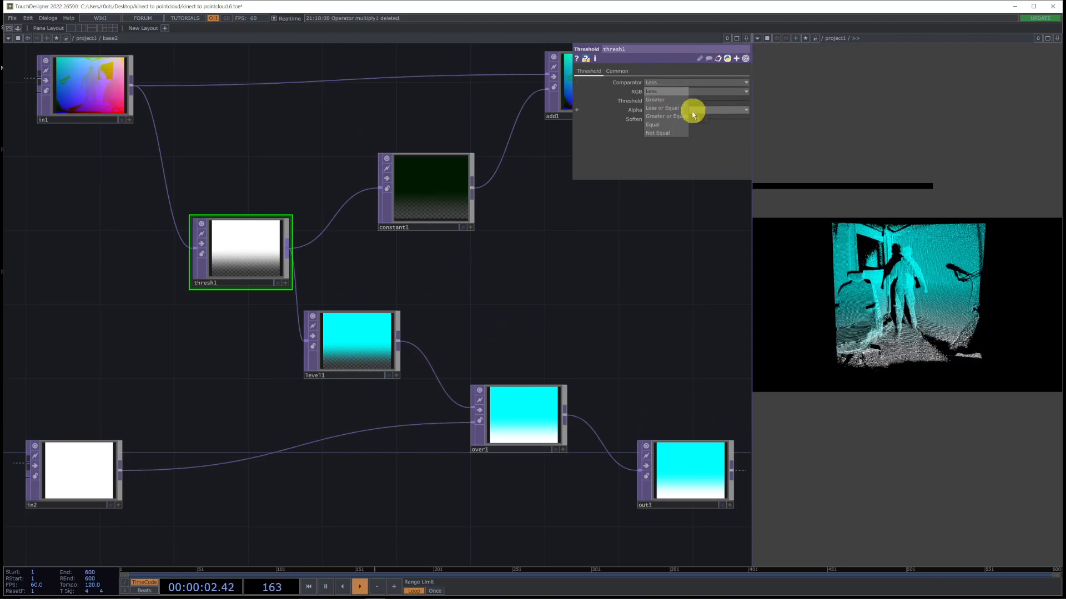
{"action": "left_click", "coordinate": [662, 133]}
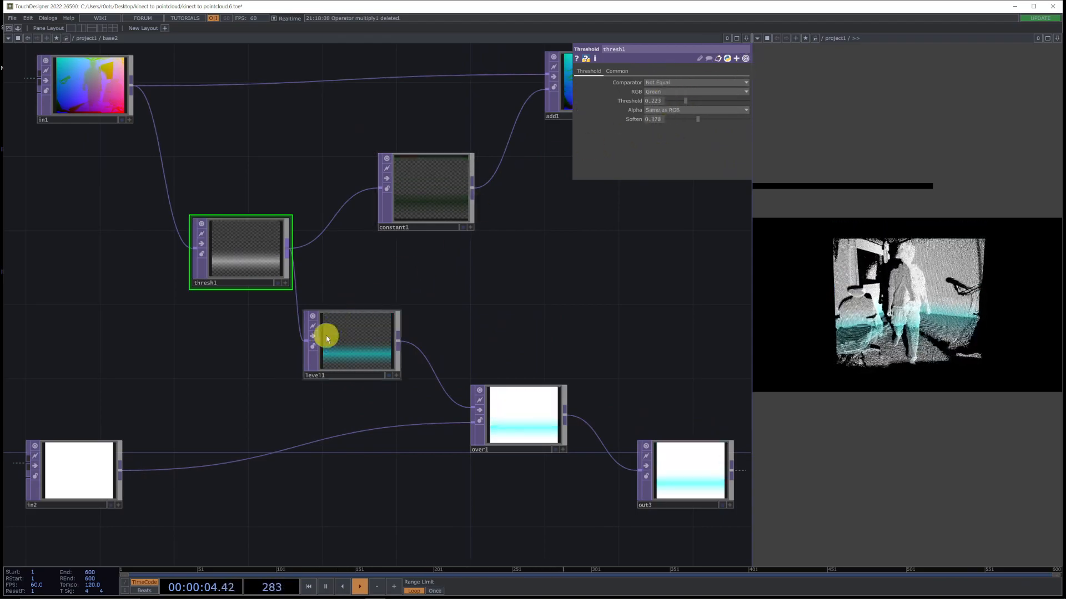
{"action": "scroll", "coordinate": [330, 364], "scroll_direction": "up", "scroll_amount": 2}
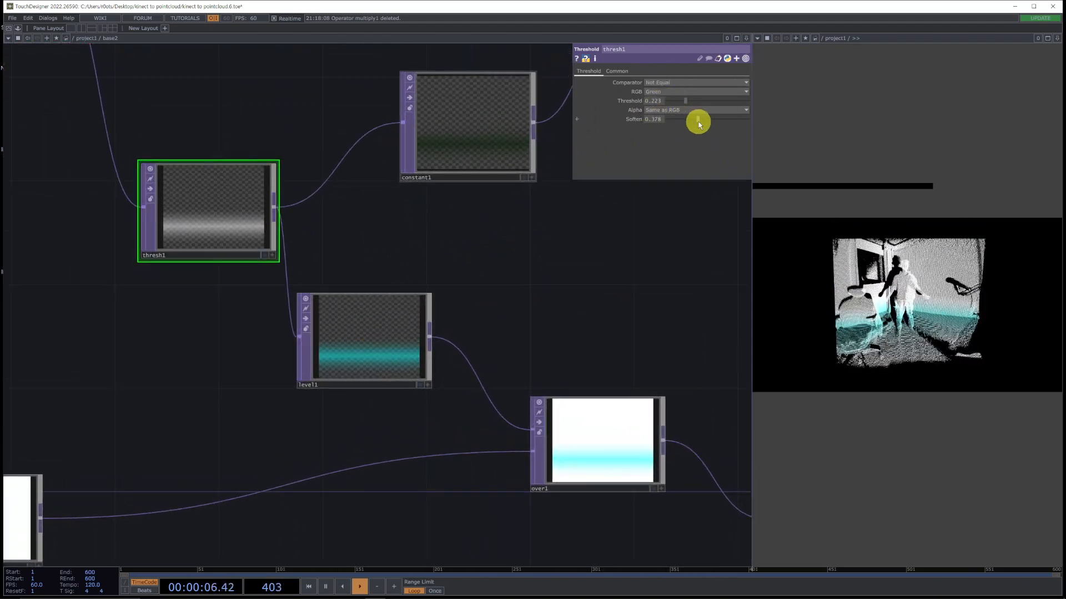
{"action": "mouse_move", "coordinate": [718, 123]}
{"action": "left_mouse_down"}
{"action": "mouse_move", "coordinate": [688, 131]}
{"action": "mouse_move", "coordinate": [697, 94]}
{"action": "mouse_move", "coordinate": [751, 102]}
{"action": "mouse_move", "coordinate": [661, 129]}
{"action": "mouse_move", "coordinate": [716, 127]}
{"action": "mouse_move", "coordinate": [718, 136]}
{"action": "left_mouse_up"}
{"action": "left_click_drag", "start_coordinate": [642, 162], "coordinate": [841, 141]}
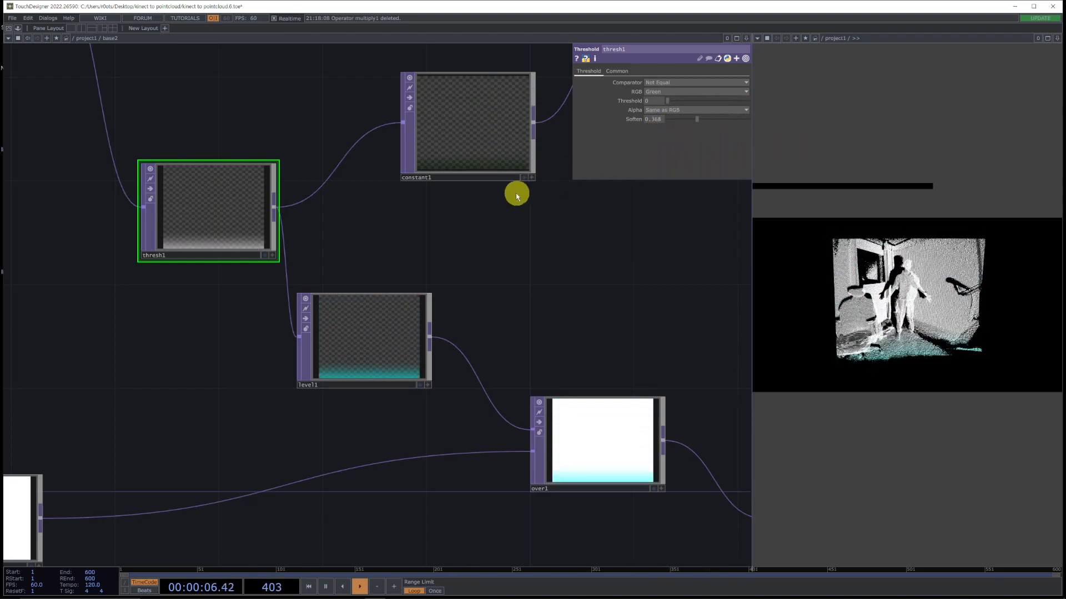
Step: Add a Beat CHOP in the empty space before in1 and in2
{"action": "left_click_drag", "start_coordinate": [503, 264], "coordinate": [705, 306]}
{"action": "scroll", "coordinate": [629, 310], "scroll_direction": "down", "scroll_amount": 4}
{"action": "scroll", "coordinate": [300, 305], "scroll_direction": "up", "scroll_amount": 3}
{"action": "left_click_drag", "start_coordinate": [300, 305], "coordinate": [386, 318]}
{"action": "scroll", "coordinate": [385, 318], "scroll_direction": "up", "scroll_amount": 3}
{"action": "scroll", "coordinate": [387, 319], "scroll_direction": "down", "scroll_amount": 3}
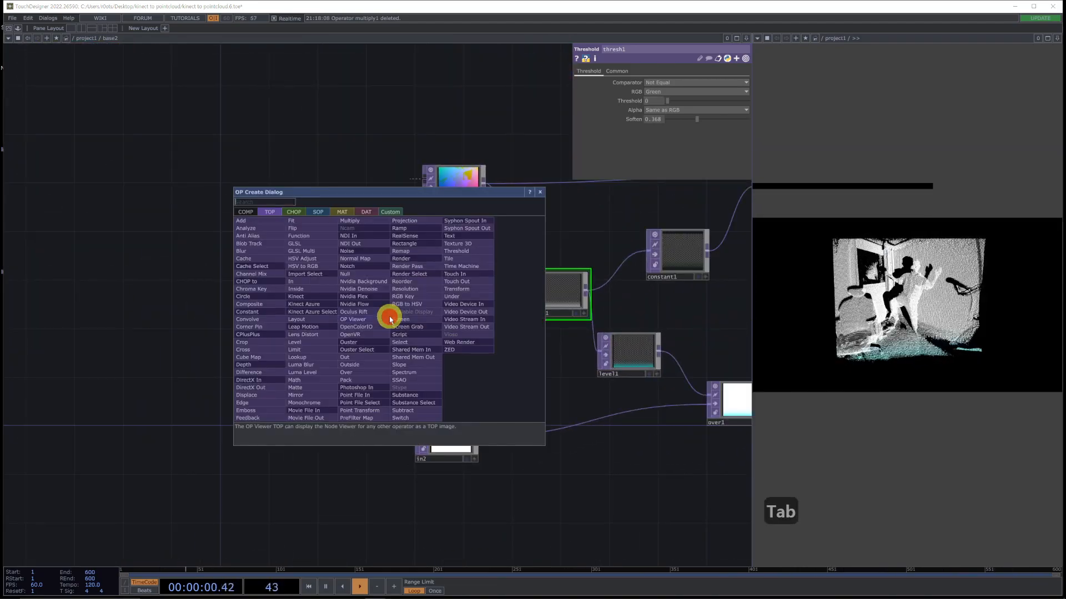
{"action": "key", "text": "Tab"}
{"action": "type", "text": "beat"}
{"action": "key", "text": "Return"}
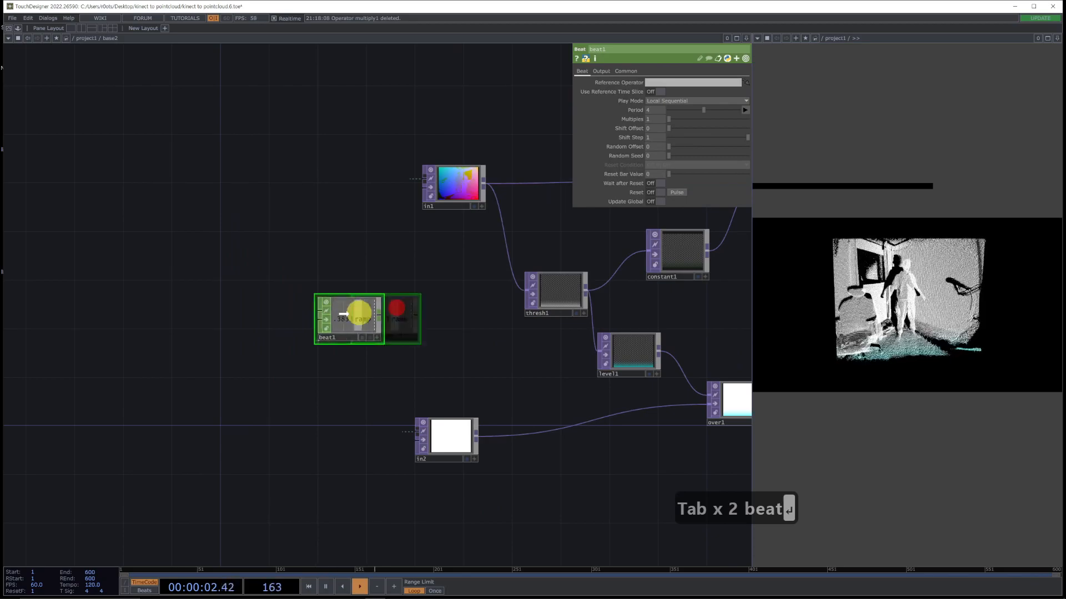
Step: Append a Math CHOP to beat1 and a Null CHOP after it
{"action": "scroll", "coordinate": [340, 334], "scroll_direction": "up", "scroll_amount": 2}
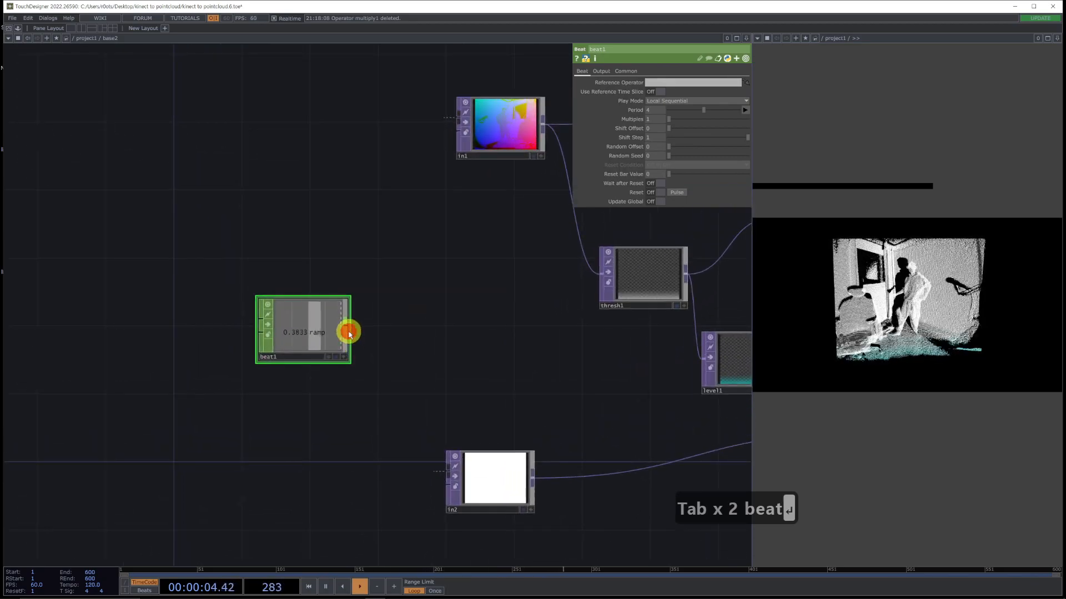
{"action": "right_click", "coordinate": [348, 333]}
{"action": "type", "text": "math"}
{"action": "key", "text": "Return"}
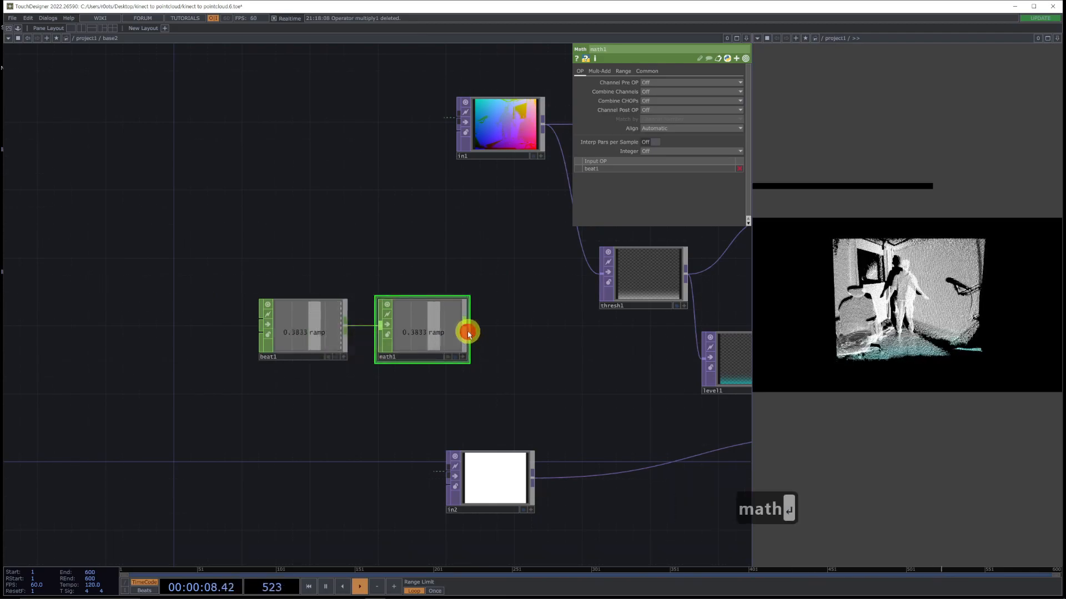
{"action": "key", "text": "alt+n"}
{"action": "left_click", "coordinate": [523, 321]}
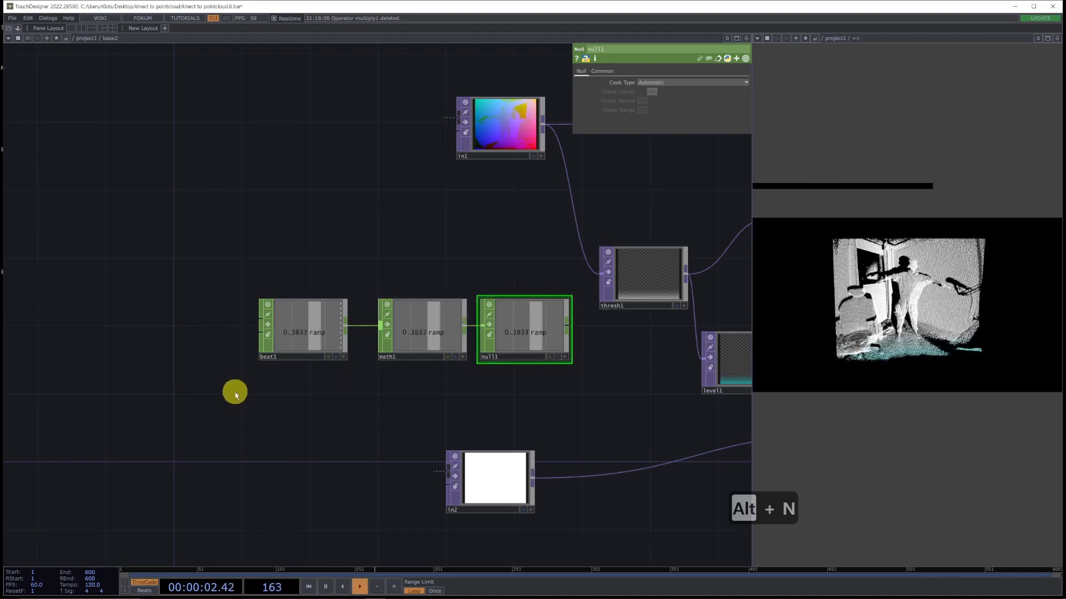
Step: Move beat1 and math1 away from null1 and insert a Rename CHOP before null1 that renames the channel to threshold
{"action": "left_click_drag", "start_coordinate": [409, 340], "coordinate": [415, 338]}
{"action": "left_click_drag", "start_coordinate": [415, 339], "coordinate": [245, 340]}
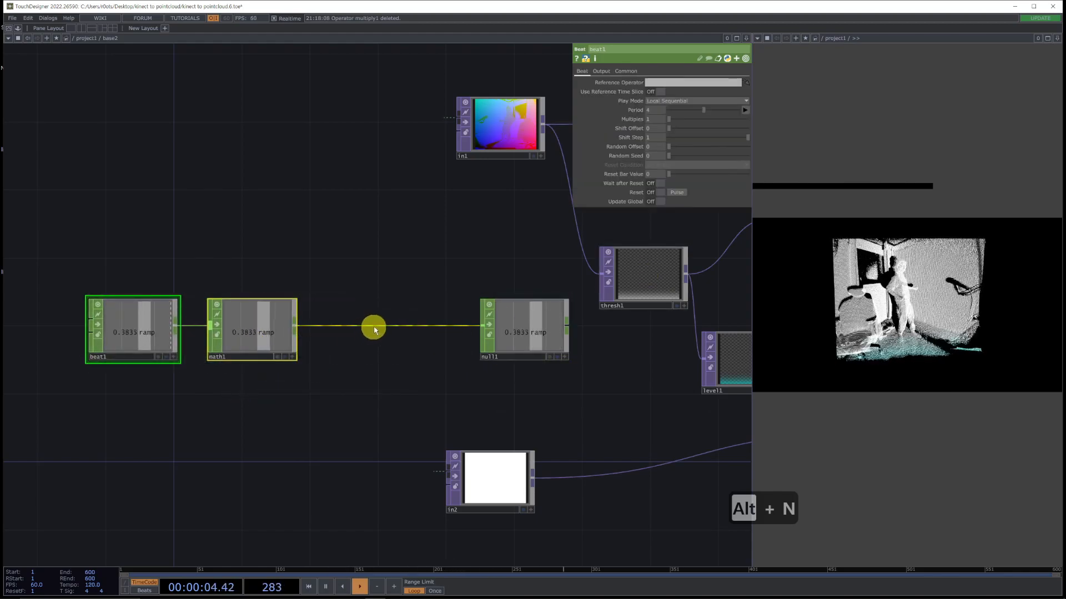
{"action": "left_click", "coordinate": [391, 319]}
{"action": "type", "text": "renam"}
{"action": "key", "text": "Return"}
{"action": "left_click", "coordinate": [388, 316]}
{"action": "left_click_drag", "start_coordinate": [388, 312], "coordinate": [403, 328]}
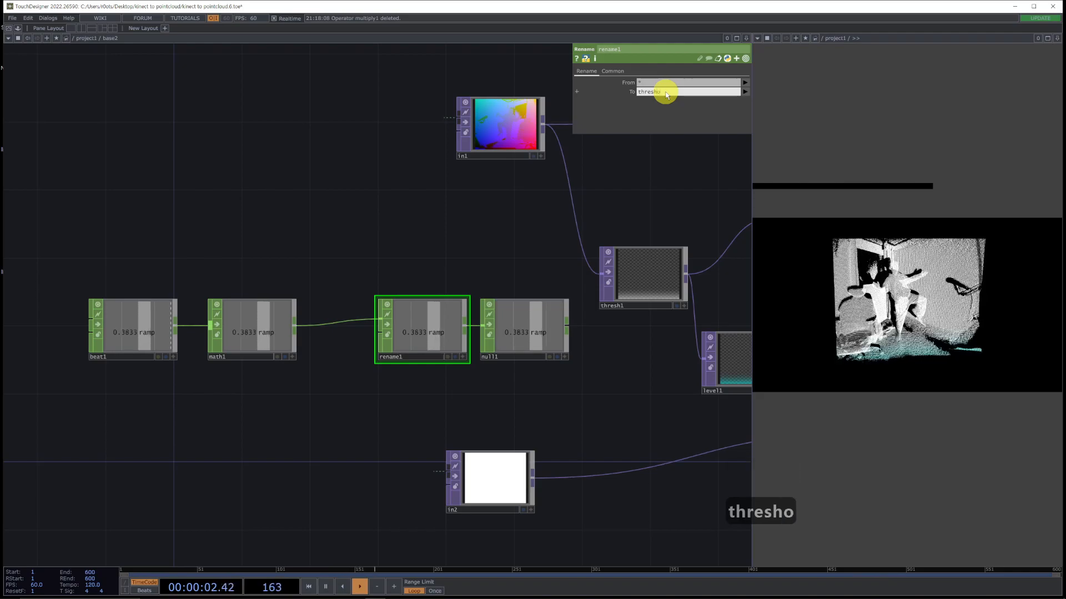
Step: Drive thresh1's Threshold parameter with a CHOP reference to null1's threshold channel
{"action": "left_click_drag", "start_coordinate": [724, 400], "coordinate": [652, 395]}
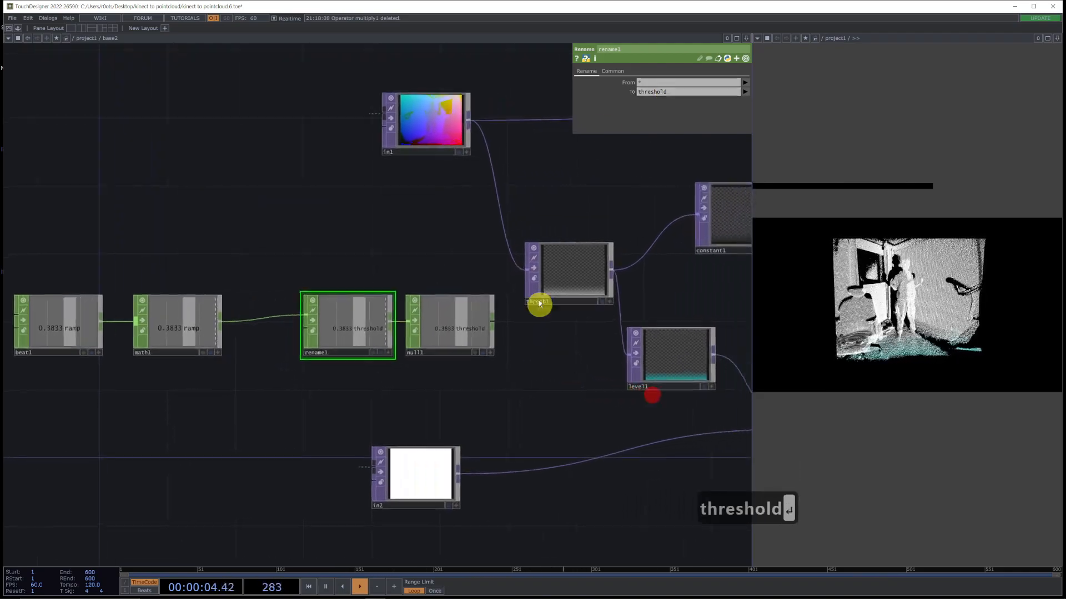
{"action": "left_click", "coordinate": [568, 271]}
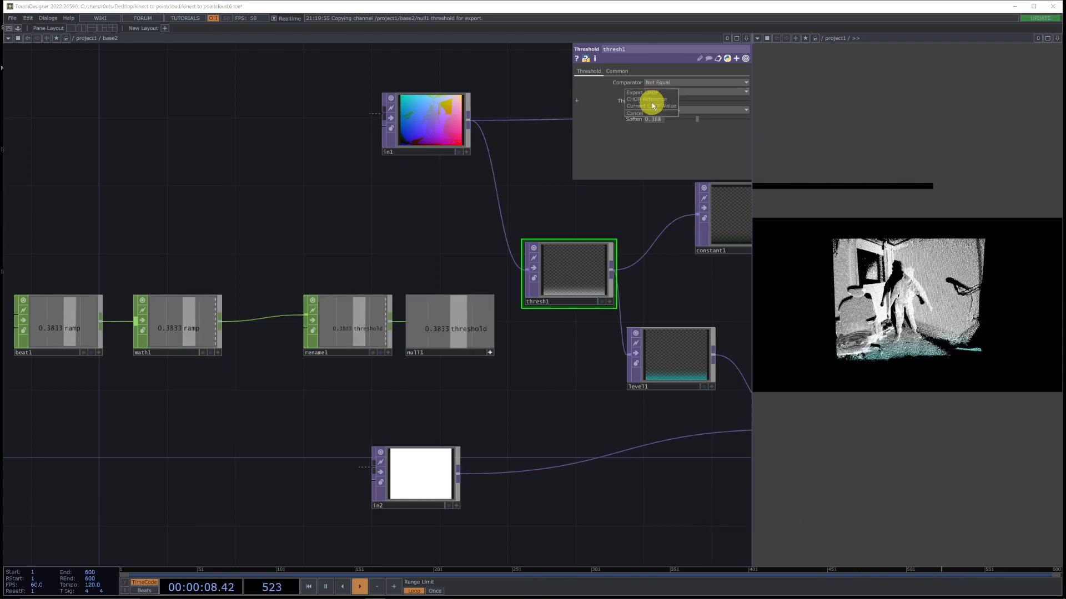
{"action": "left_click", "coordinate": [653, 101]}
{"action": "left_click_drag", "start_coordinate": [888, 341], "coordinate": [971, 328]}
{"action": "left_click_drag", "start_coordinate": [896, 334], "coordinate": [951, 286]}
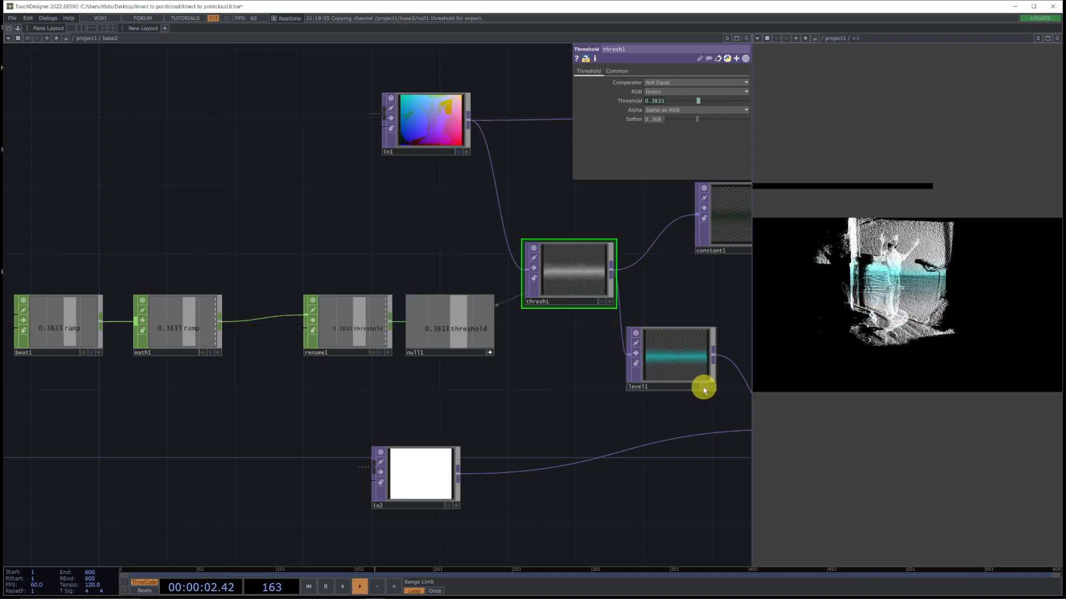
{"action": "left_click_drag", "start_coordinate": [848, 225], "coordinate": [888, 294]}
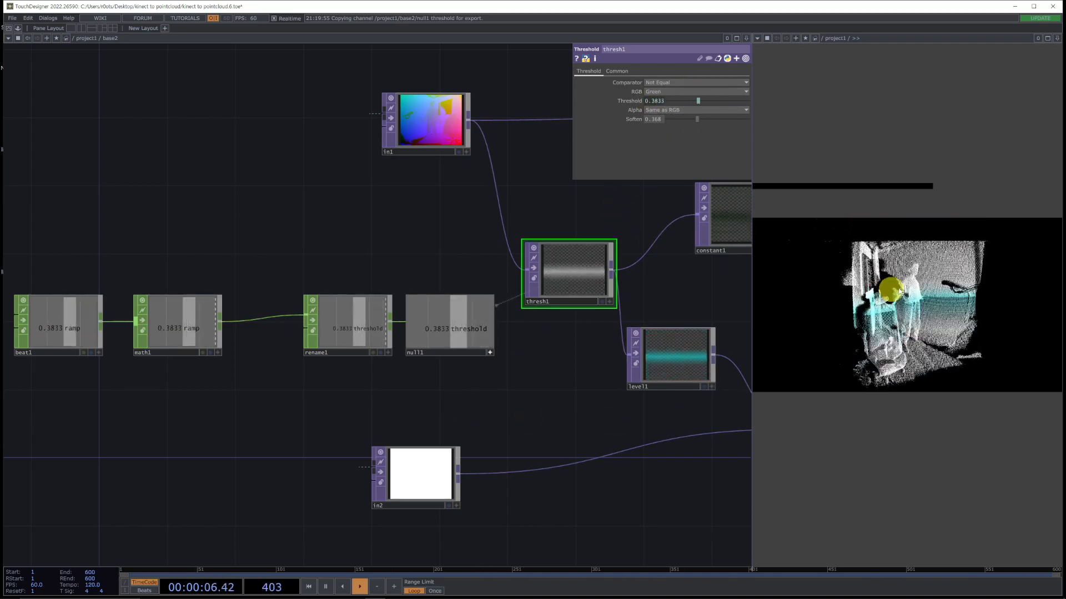
Step: Move over1 down in line with in2 and out3
{"action": "left_click_drag", "start_coordinate": [731, 303], "coordinate": [397, 284]}
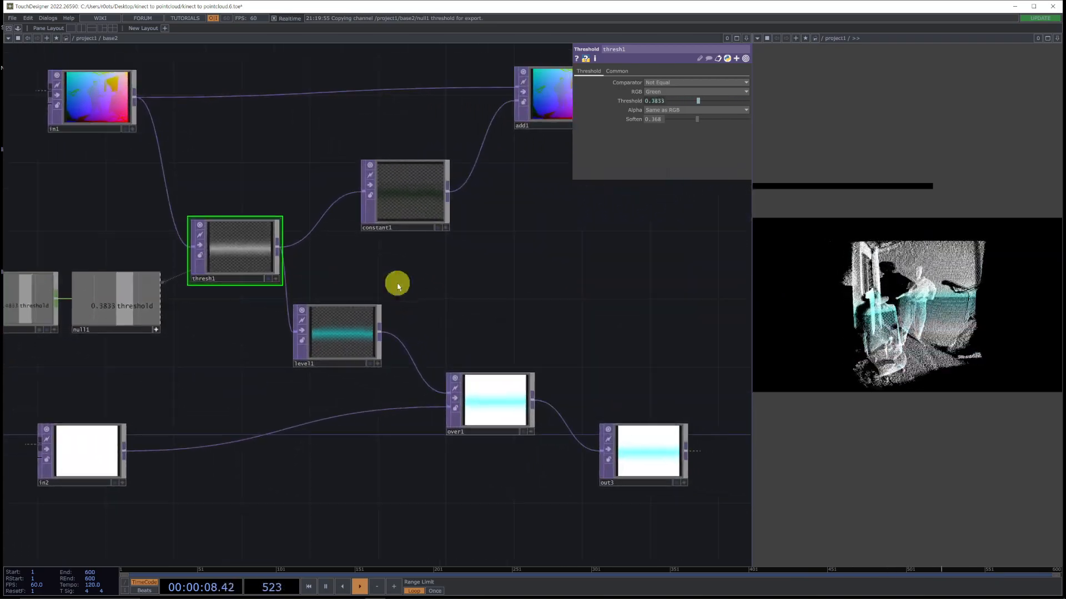
{"action": "left_click_drag", "start_coordinate": [512, 409], "coordinate": [513, 443]}
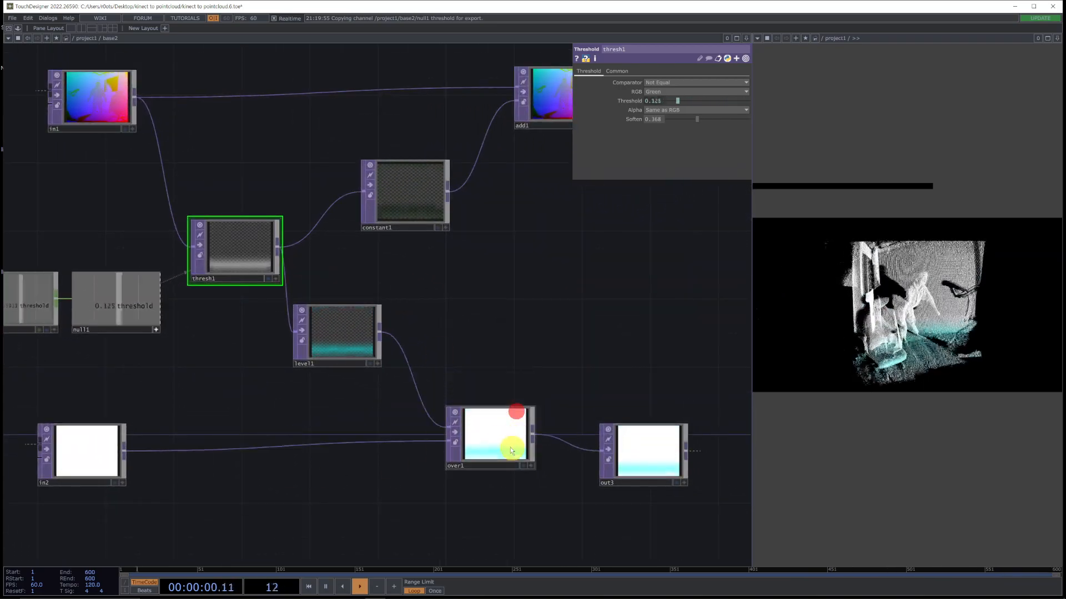
Step: Move add1 and out2 together farther away from constant1 to make room in the network
{"action": "left_click", "coordinate": [340, 328]}
{"action": "left_click_drag", "start_coordinate": [575, 262], "coordinate": [473, 380]}
{"action": "scroll", "coordinate": [470, 381], "scroll_direction": "down", "scroll_amount": 2}
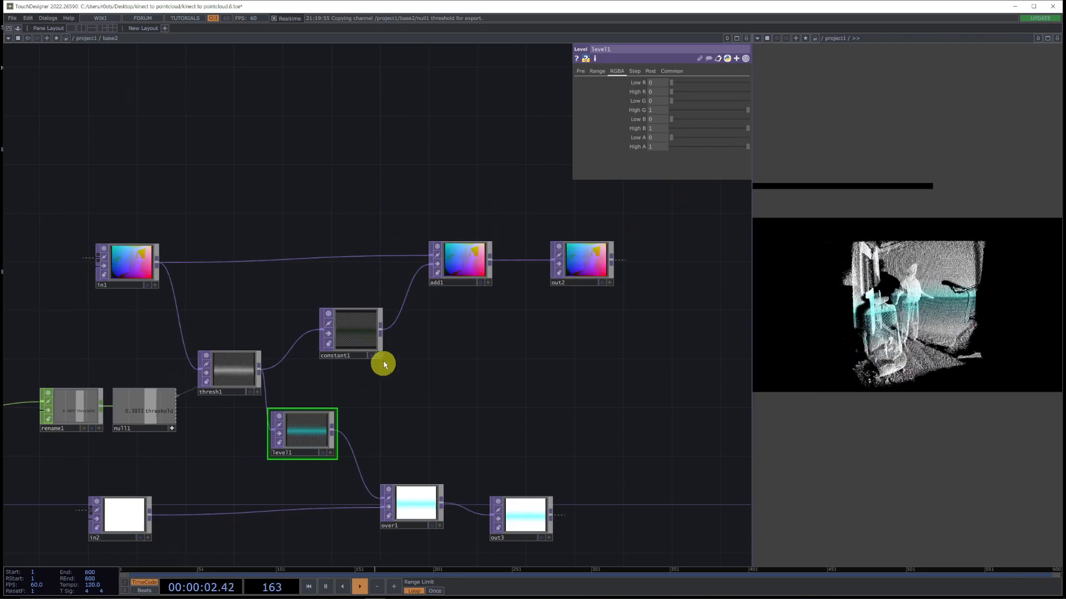
{"action": "right_click_drag", "start_coordinate": [417, 328], "coordinate": [574, 263]}
{"action": "left_click_drag", "start_coordinate": [575, 264], "coordinate": [636, 276]}
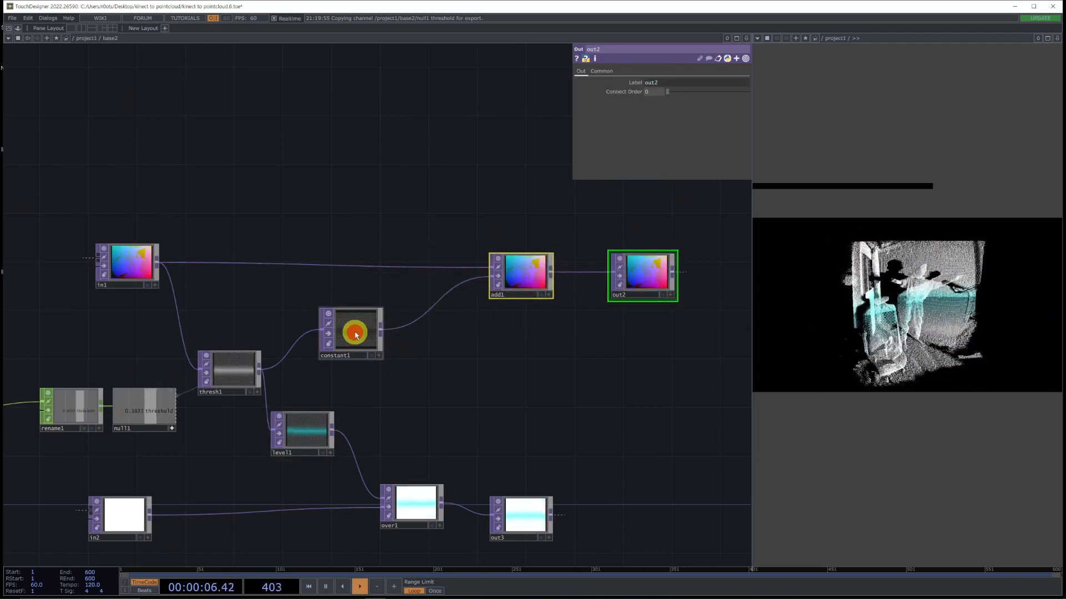
Step: Add a Noise TOP fed by thresh1, parallel to constant1
{"action": "key", "text": "Tab"}
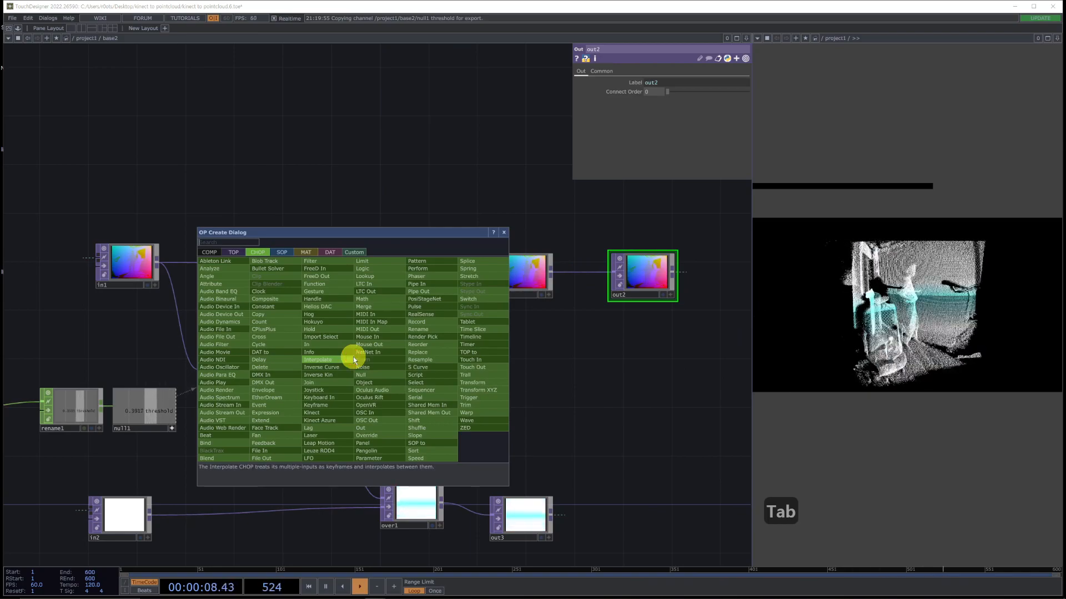
{"action": "key", "text": "shift+Tab"}
{"action": "type", "text": "noise"}
{"action": "key", "text": "Return"}
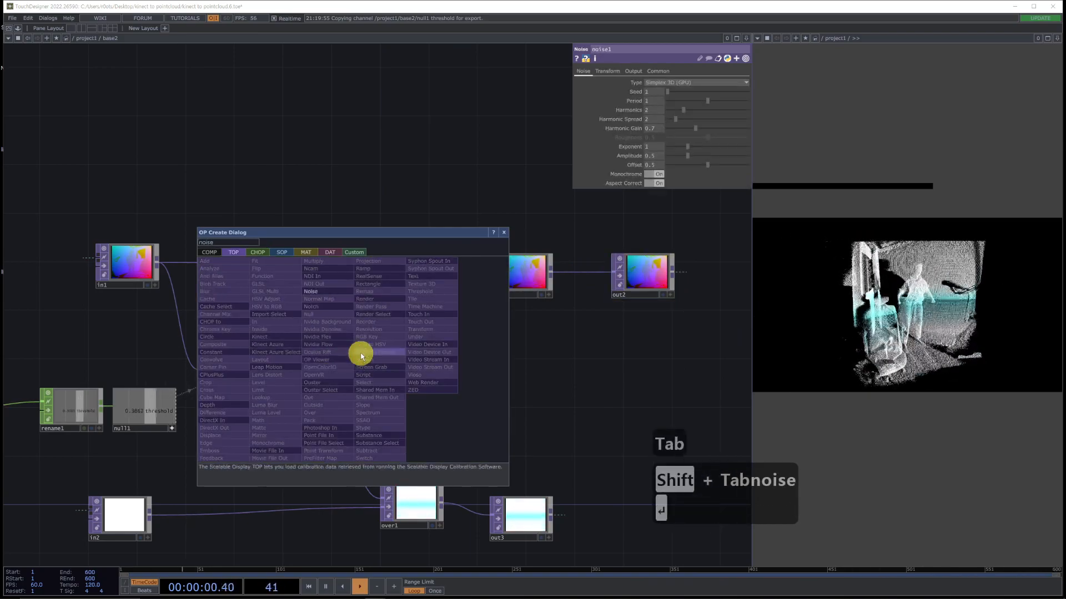
{"action": "key", "text": "Escape"}
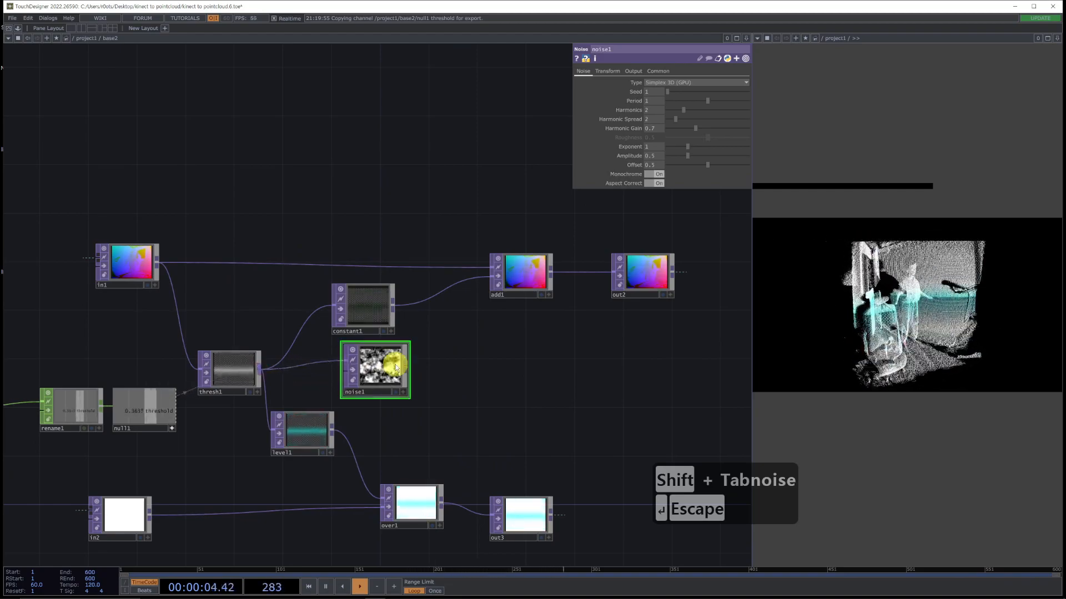
Step: Place noise1 beneath constant1, turn off its Monochrome option and set its RGB output to Input * Noise
{"action": "scroll", "coordinate": [415, 435], "scroll_direction": "up", "scroll_amount": 4}
{"action": "left_click_drag", "start_coordinate": [404, 381], "coordinate": [649, 438]}
{"action": "mouse_move", "coordinate": [618, 380]}
{"action": "left_mouse_down"}
{"action": "mouse_move", "coordinate": [577, 376]}
{"action": "mouse_move", "coordinate": [600, 375]}
{"action": "left_mouse_up"}
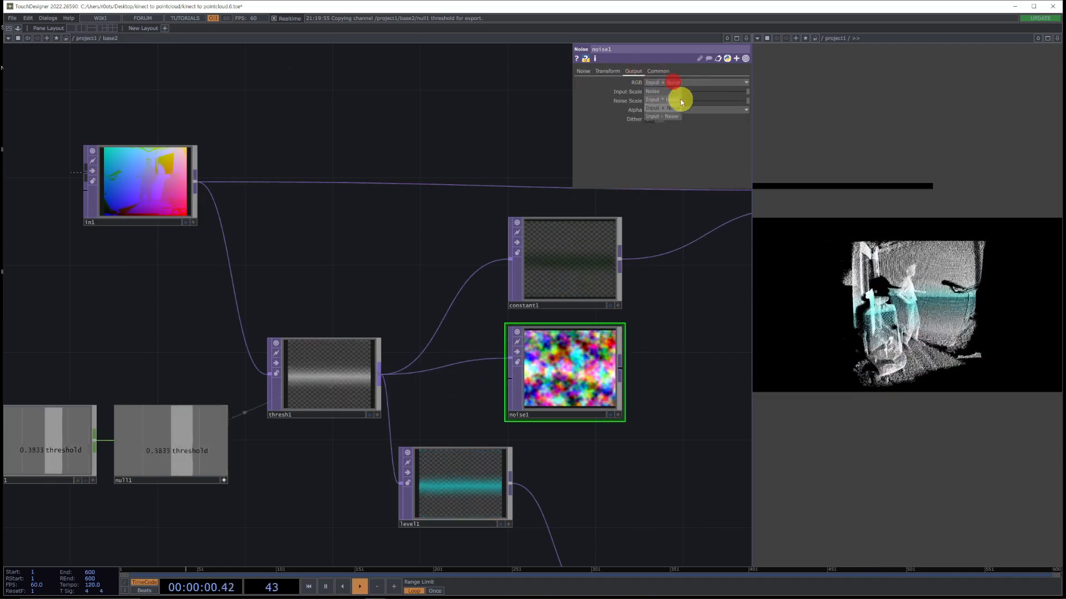
{"action": "left_click", "coordinate": [672, 99]}
Step: Connect noise1 to add1's second input in place of constant1 and delete constant1
{"action": "left_click_drag", "start_coordinate": [658, 383], "coordinate": [498, 416]}
{"action": "left_click_drag", "start_coordinate": [403, 307], "coordinate": [339, 278]}
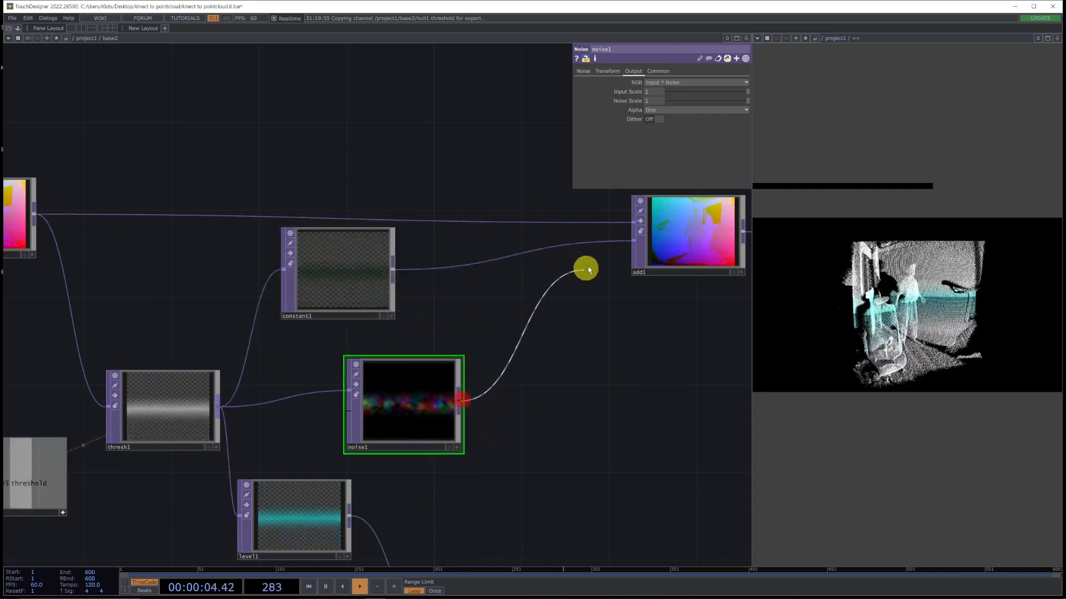
{"action": "left_click", "coordinate": [354, 279]}
{"action": "key", "text": "Delete"}
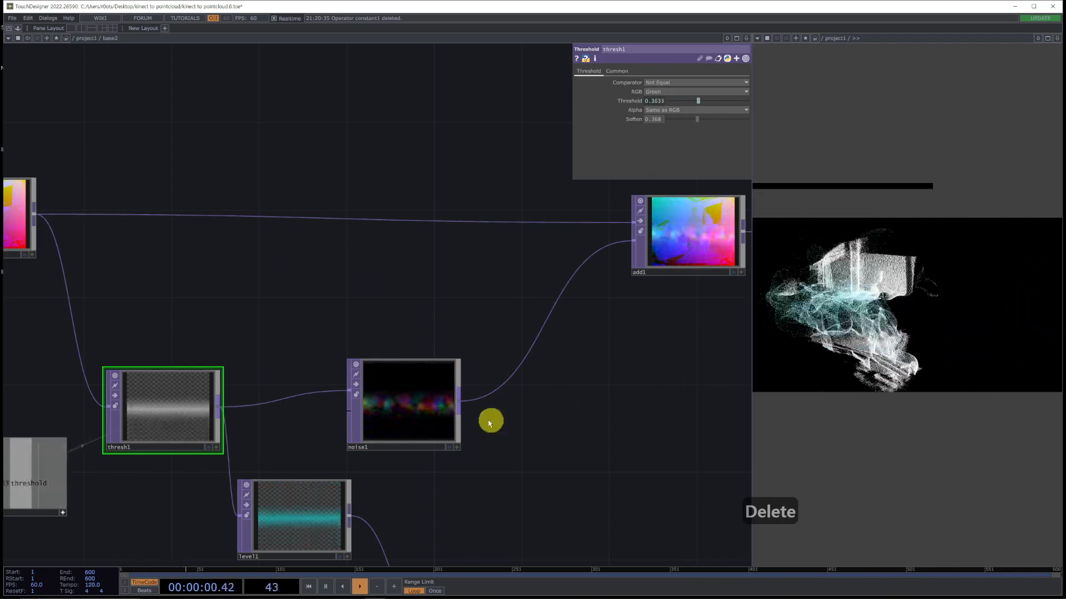
Step: Enlarge the point cloud viewer and set noise1's Offset to 0, Period to 0.29, Harmonics to 1, Harmonic Spread to 9.1 and Harmonic Gain to 1.71
{"action": "left_click_drag", "start_coordinate": [414, 394], "coordinate": [434, 351]}
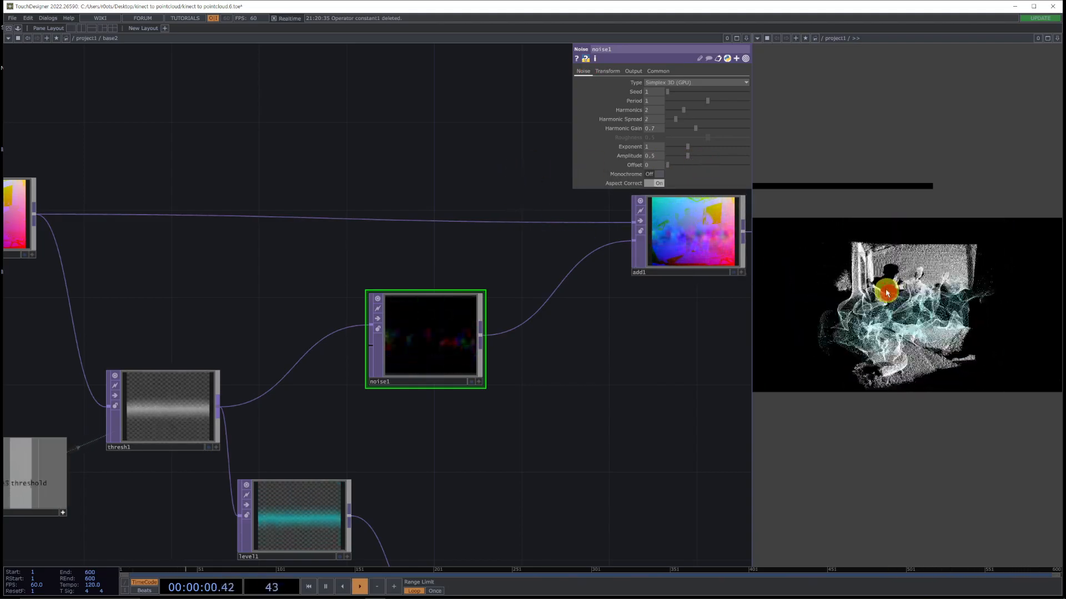
{"action": "left_click_drag", "start_coordinate": [751, 311], "coordinate": [574, 323]}
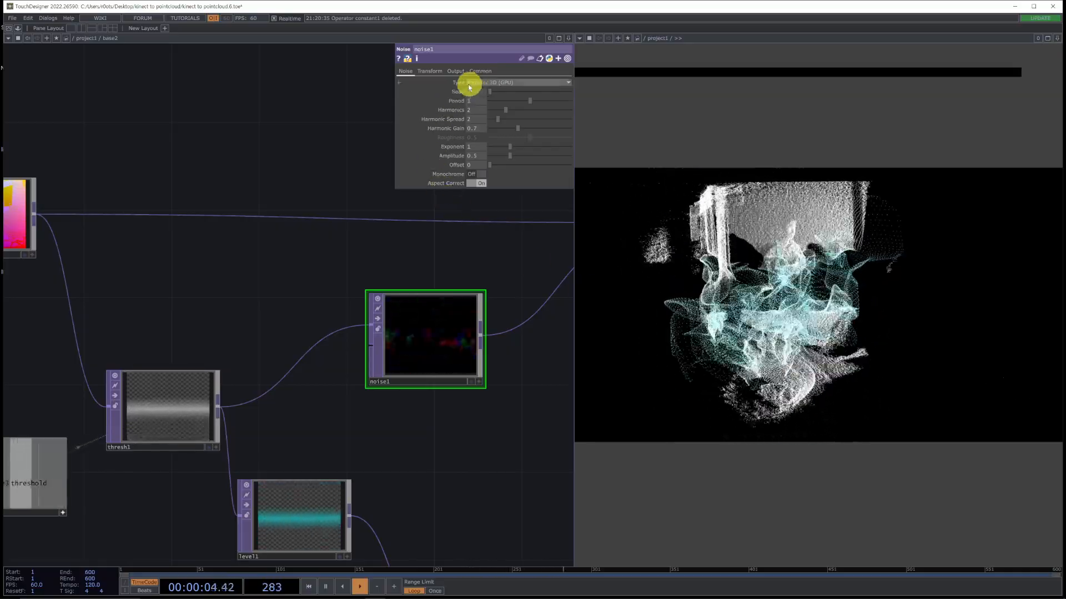
{"action": "left_click_drag", "start_coordinate": [503, 102], "coordinate": [503, 105]}
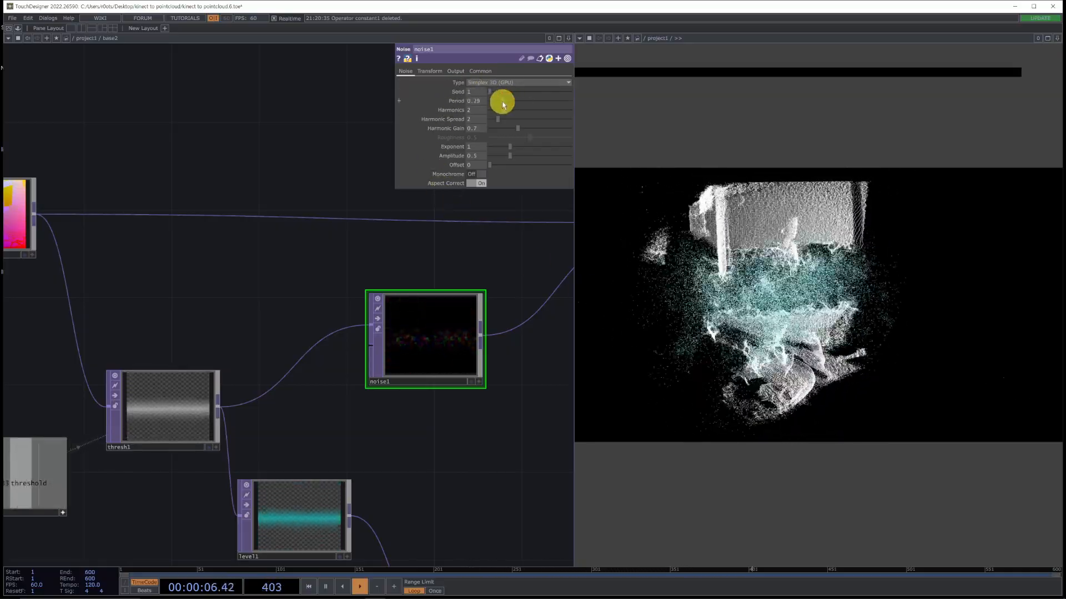
{"action": "left_click", "coordinate": [497, 110]}
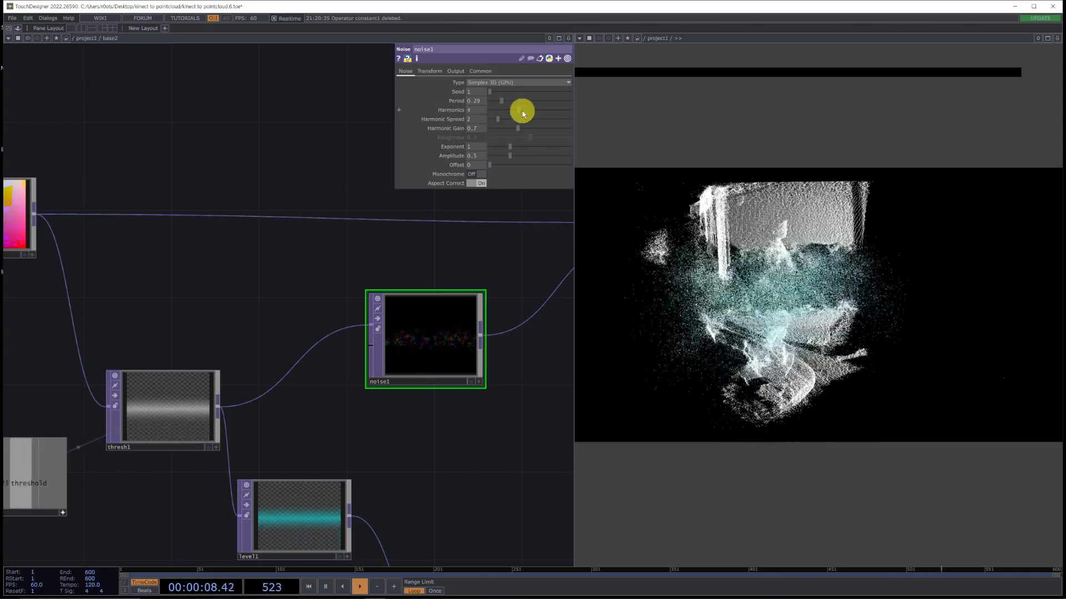
{"action": "left_click_drag", "start_coordinate": [511, 114], "coordinate": [538, 132]}
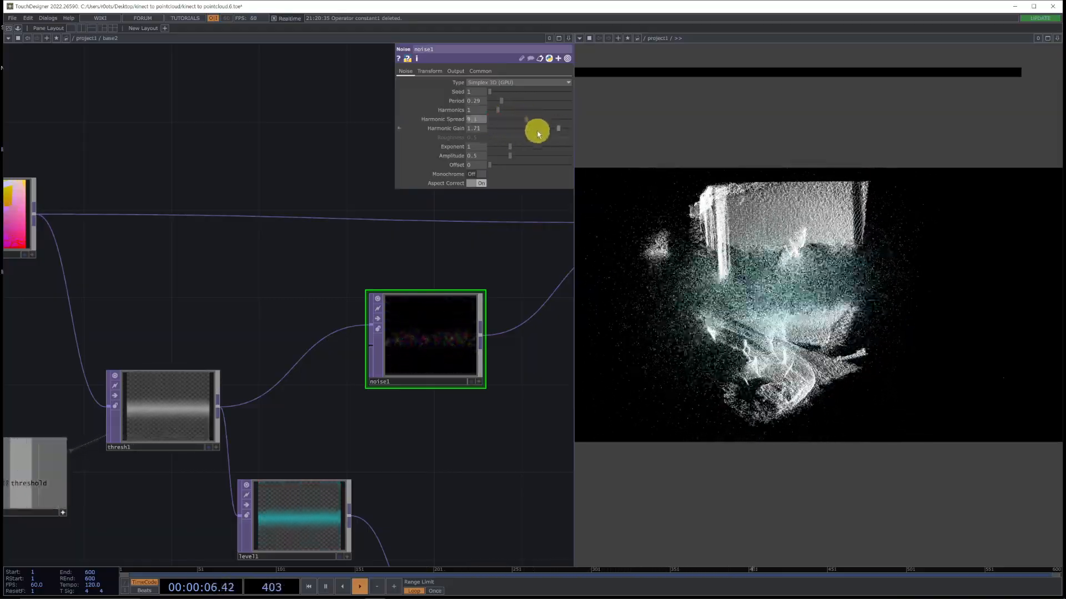
{"action": "left_click_drag", "start_coordinate": [823, 311], "coordinate": [747, 289]}
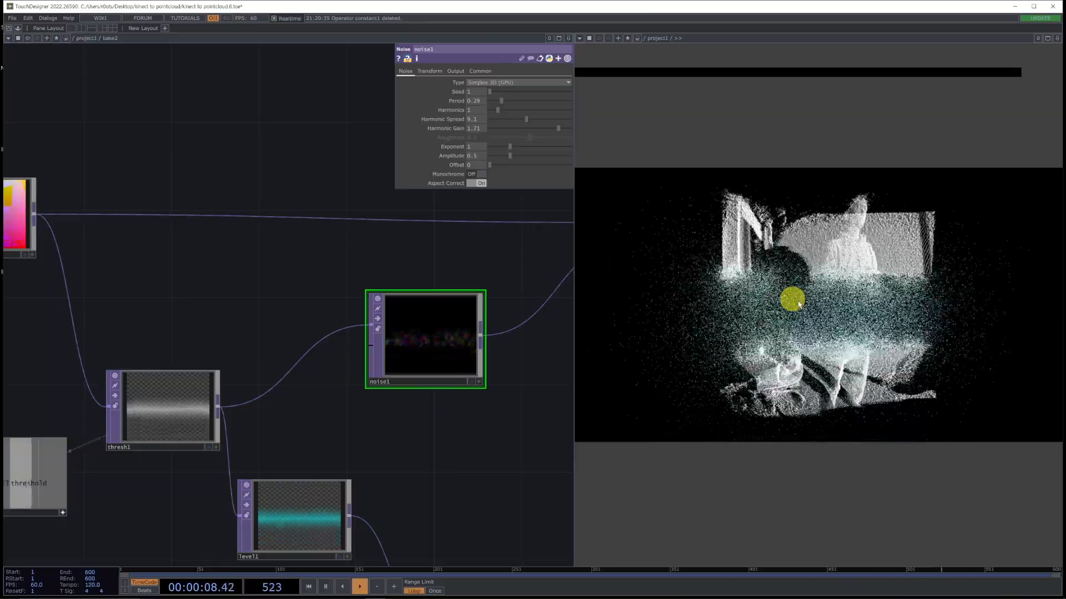
Step: Set noise1's Harmonic Spread to 0.4, Harmonic Gain to 1.23, Exponent to 2.84 and Amplitude to 1.13
{"action": "left_click_drag", "start_coordinate": [510, 148], "coordinate": [570, 147]}
{"action": "left_click_drag", "start_coordinate": [510, 118], "coordinate": [539, 129]}
{"action": "left_click_drag", "start_coordinate": [756, 302], "coordinate": [828, 303]}
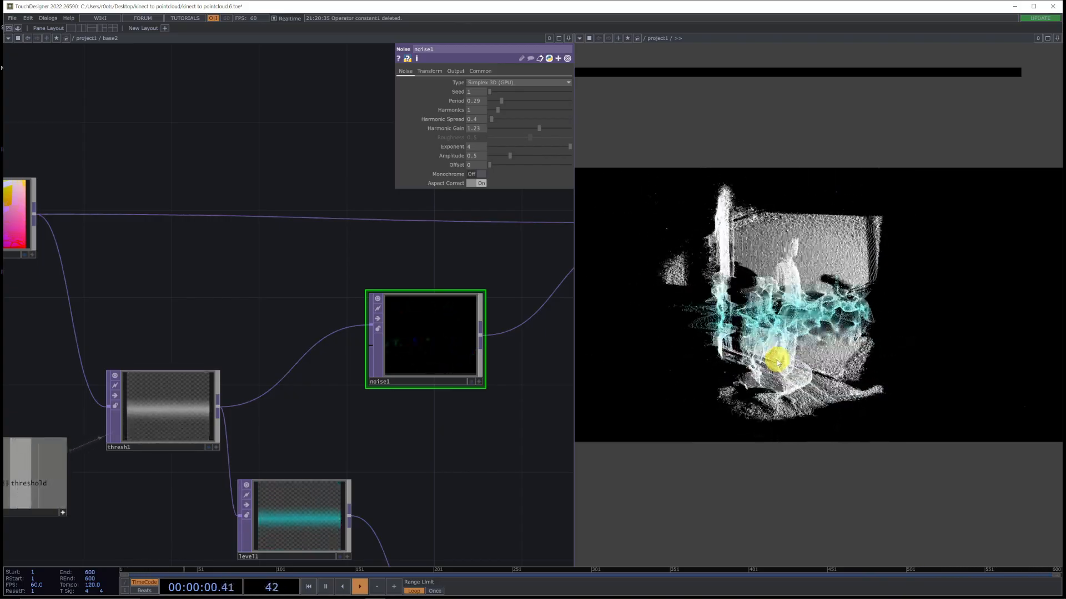
{"action": "left_click_drag", "start_coordinate": [515, 156], "coordinate": [547, 151]}
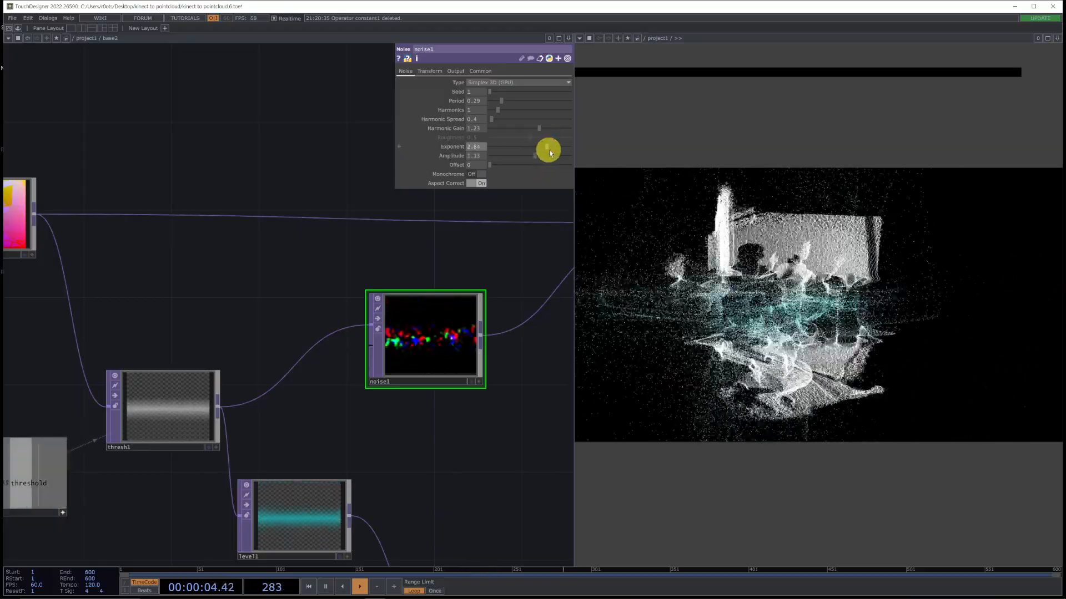
{"action": "left_click_drag", "start_coordinate": [866, 295], "coordinate": [761, 326]}
Step: Move add1 and out2 farther from noise1 to make room for another operator
{"action": "scroll", "coordinate": [385, 418], "scroll_direction": "down", "scroll_amount": 5}
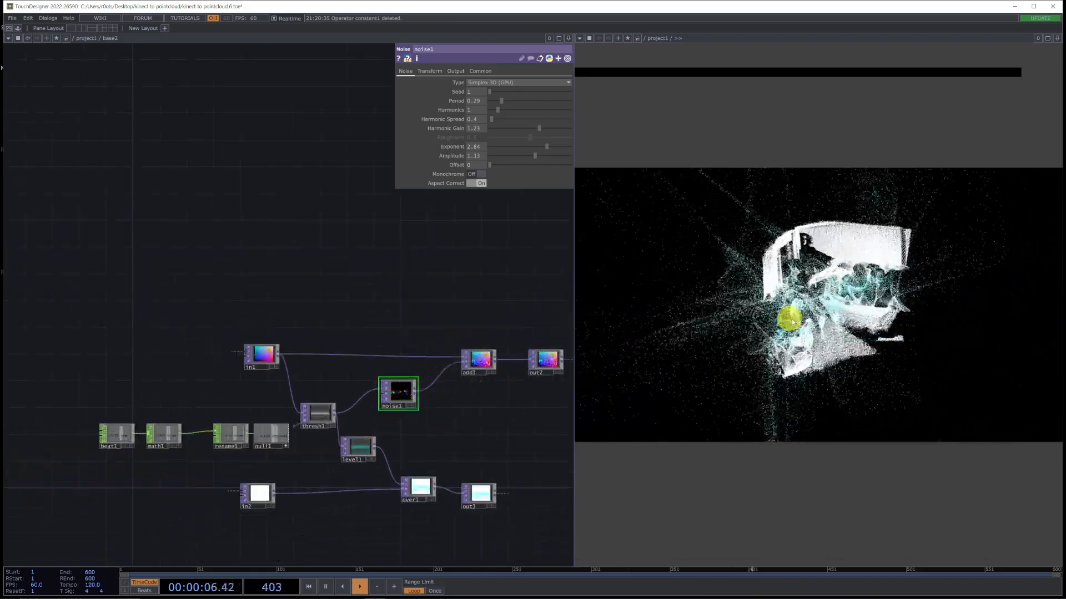
{"action": "scroll", "coordinate": [439, 440], "scroll_direction": "up", "scroll_amount": 4}
{"action": "left_click_drag", "start_coordinate": [507, 390], "coordinate": [421, 400]}
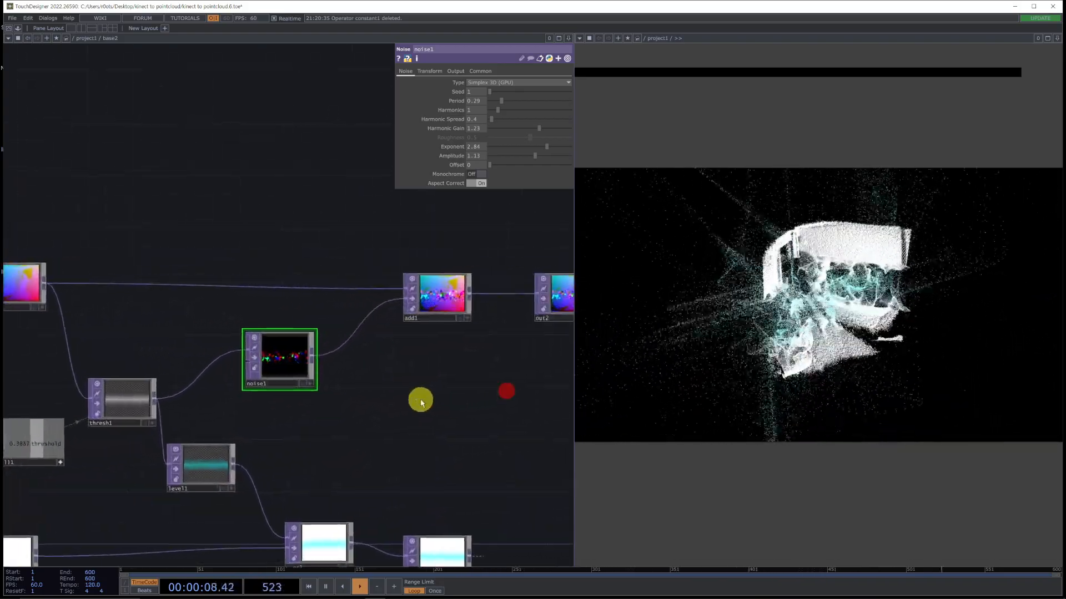
{"action": "left_click_drag", "start_coordinate": [365, 381], "coordinate": [498, 327]}
{"action": "scroll", "coordinate": [498, 327], "scroll_direction": "down", "scroll_amount": 3}
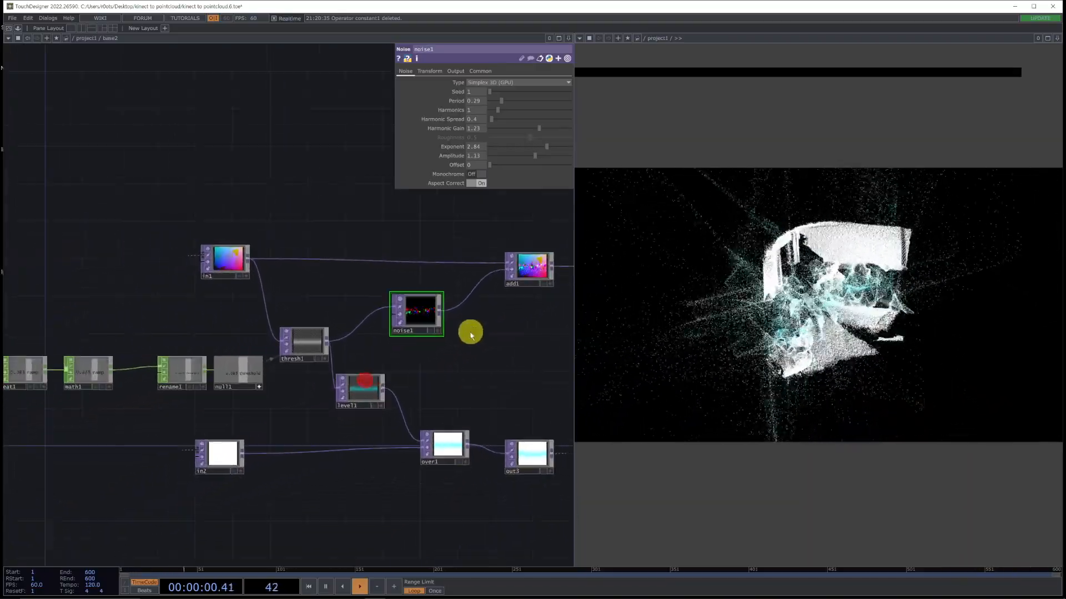
{"action": "left_click_drag", "start_coordinate": [447, 352], "coordinate": [355, 378]}
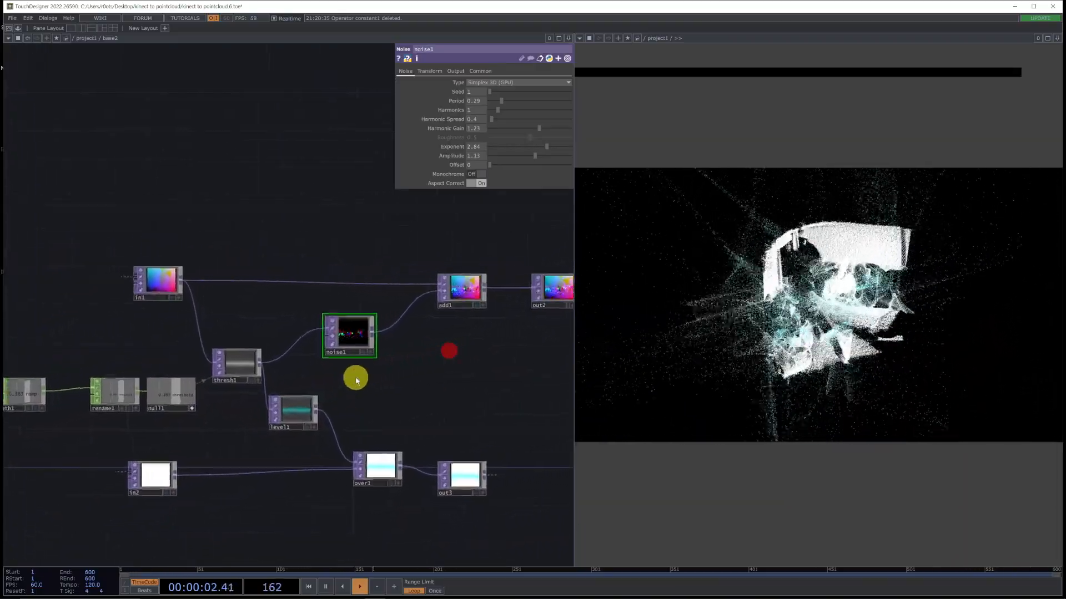
{"action": "right_click_drag", "start_coordinate": [408, 335], "coordinate": [544, 289]}
{"action": "left_click_drag", "start_coordinate": [522, 303], "coordinate": [557, 282]}
Step: Insert a second Noise TOP between noise1 and add1 with its RGB output set to Input * Noise
{"action": "left_click_drag", "start_coordinate": [498, 324], "coordinate": [327, 336]}
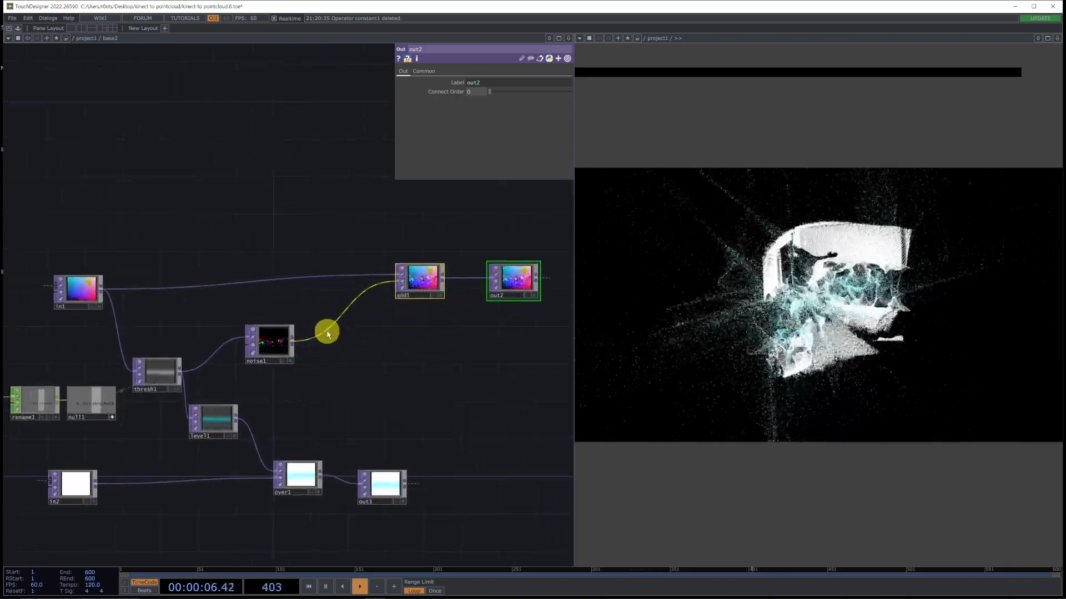
{"action": "right_click", "coordinate": [331, 330]}
{"action": "left_click", "coordinate": [339, 327]}
{"action": "type", "text": "noise"}
{"action": "key", "text": "Return"}
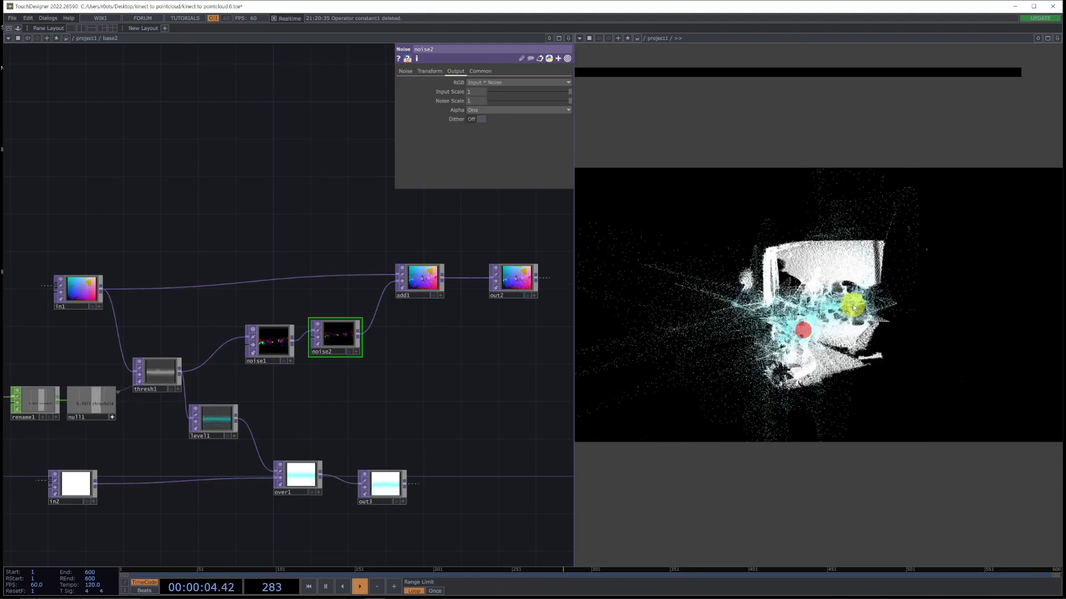
Step: Bypass noise2, set noise1's Harmonic Spread to 0, Harmonic Gain to 0.46 and Exponent to 4, and adjust its Amplitude
{"action": "scroll", "coordinate": [355, 385], "scroll_direction": "up", "scroll_amount": 6}
{"action": "left_click_drag", "start_coordinate": [269, 314], "coordinate": [415, 406]}
{"action": "scroll", "coordinate": [416, 402], "scroll_direction": "down", "scroll_amount": 2}
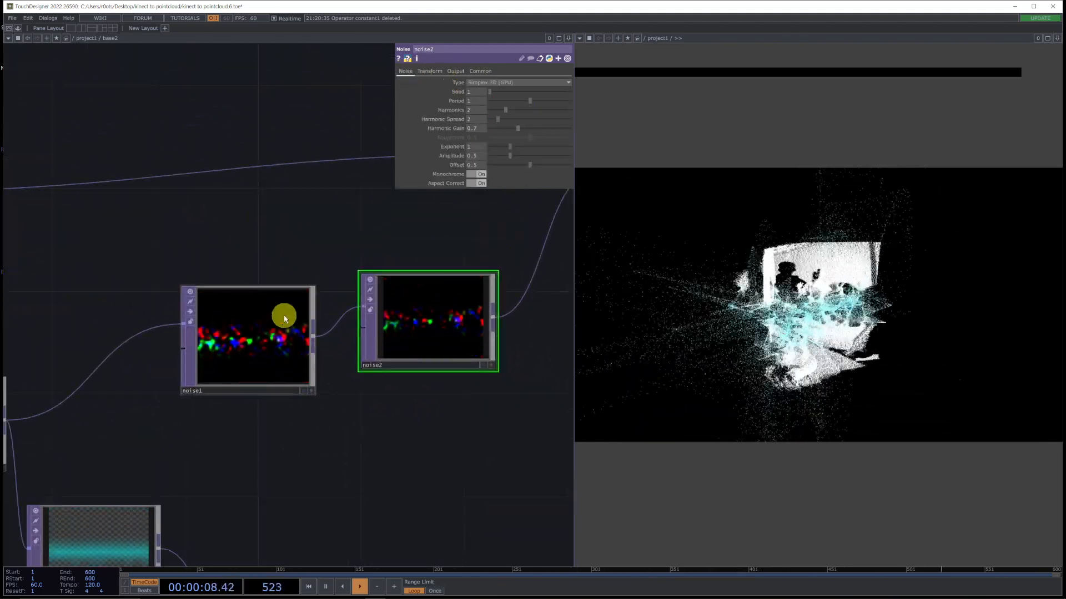
{"action": "left_click", "coordinate": [268, 340]}
{"action": "left_click", "coordinate": [438, 325]}
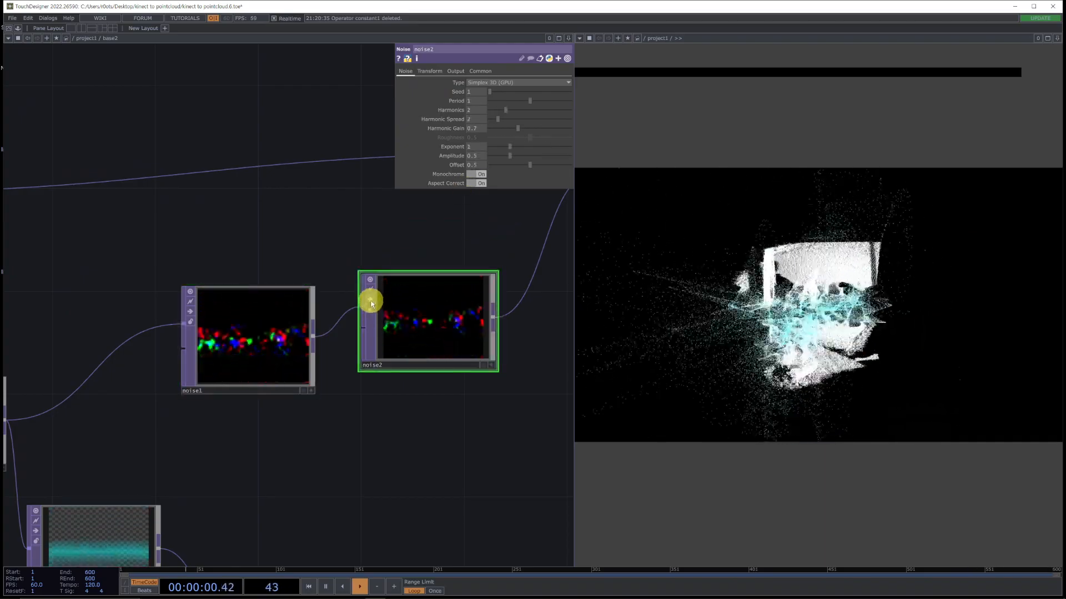
{"action": "left_click", "coordinate": [369, 298]}
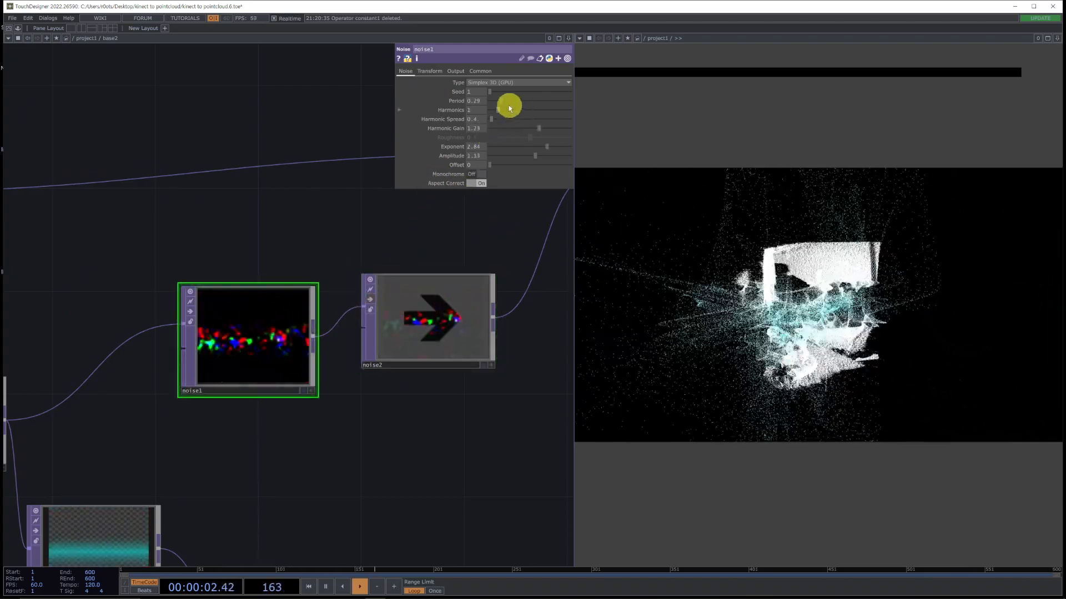
{"action": "left_click_drag", "start_coordinate": [498, 111], "coordinate": [496, 111]}
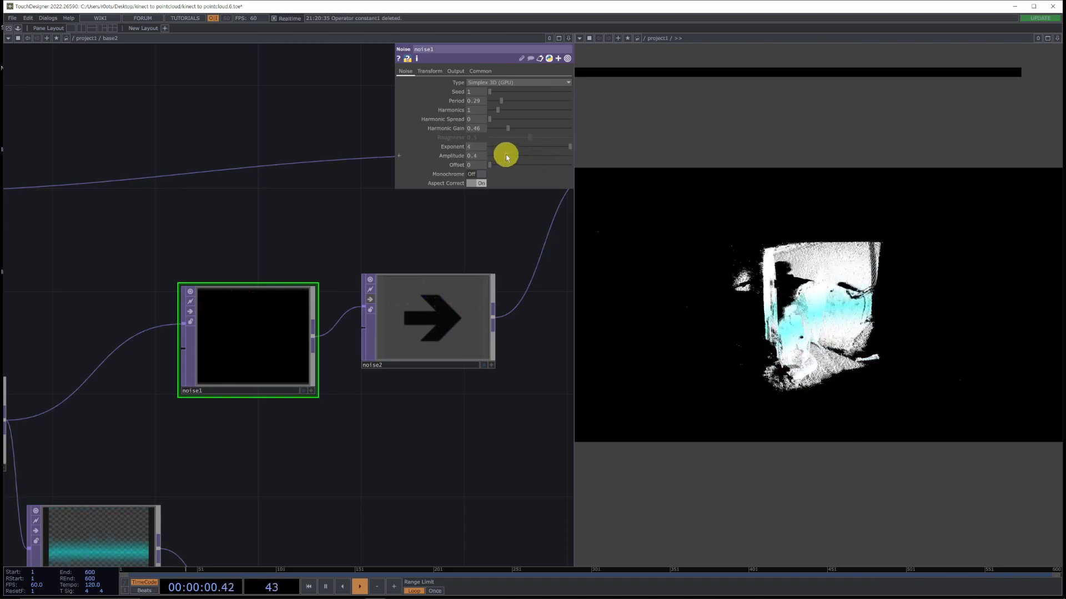
{"action": "left_click_drag", "start_coordinate": [660, 189], "coordinate": [916, 309]}
Step: Turn off noise2's bypass and align it with noise1
{"action": "left_click", "coordinate": [435, 335]}
{"action": "left_click", "coordinate": [371, 300]}
{"action": "left_click_drag", "start_coordinate": [427, 318], "coordinate": [425, 342]}
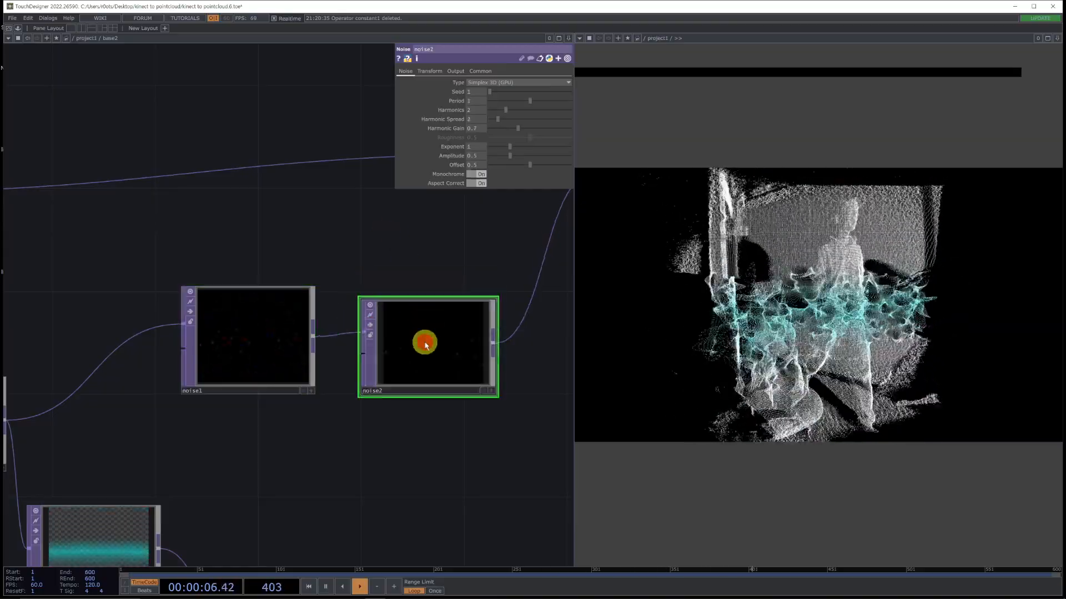
Step: Set noise2's Period to 0.21, Harmonics to 3 and Harmonic Spread to 6
{"action": "left_click_drag", "start_coordinate": [529, 101], "coordinate": [515, 123]}
{"action": "left_click_drag", "start_coordinate": [752, 242], "coordinate": [717, 277]}
{"action": "mouse_move", "coordinate": [781, 309]}
{"action": "left_mouse_down"}
{"action": "mouse_move", "coordinate": [785, 257]}
{"action": "mouse_move", "coordinate": [881, 273]}
{"action": "mouse_move", "coordinate": [875, 281]}
{"action": "left_mouse_up"}
{"action": "right_click_drag", "start_coordinate": [875, 281], "coordinate": [872, 300]}
{"action": "left_click", "coordinate": [841, 306]}
{"action": "scroll", "coordinate": [939, 317], "scroll_direction": "down", "scroll_amount": 2}
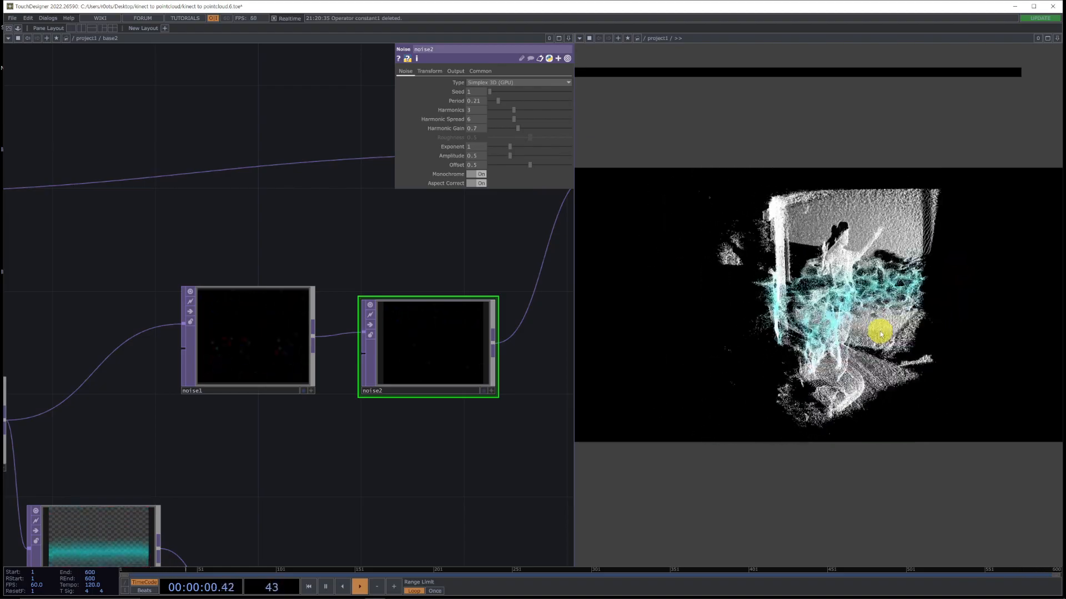
Step: Move beat1 and math1 together to a spot above rename1's row
{"action": "scroll", "coordinate": [197, 470], "scroll_direction": "down", "scroll_amount": 2}
{"action": "left_click_drag", "start_coordinate": [196, 468], "coordinate": [377, 459]}
{"action": "scroll", "coordinate": [377, 458], "scroll_direction": "down", "scroll_amount": 8}
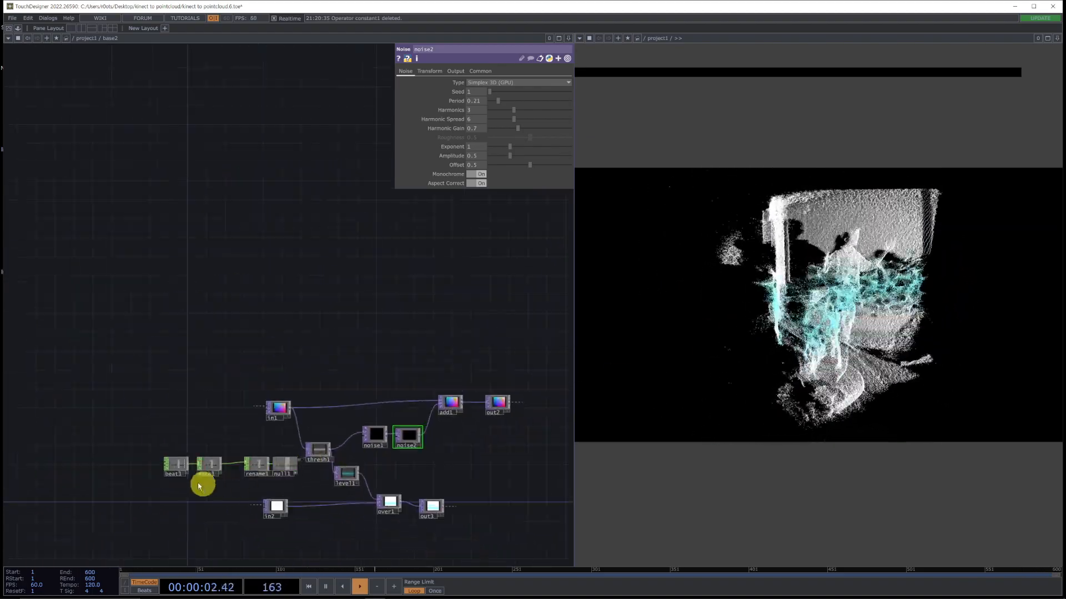
{"action": "scroll", "coordinate": [205, 483], "scroll_direction": "up", "scroll_amount": 5}
{"action": "left_click_drag", "start_coordinate": [199, 502], "coordinate": [175, 362]}
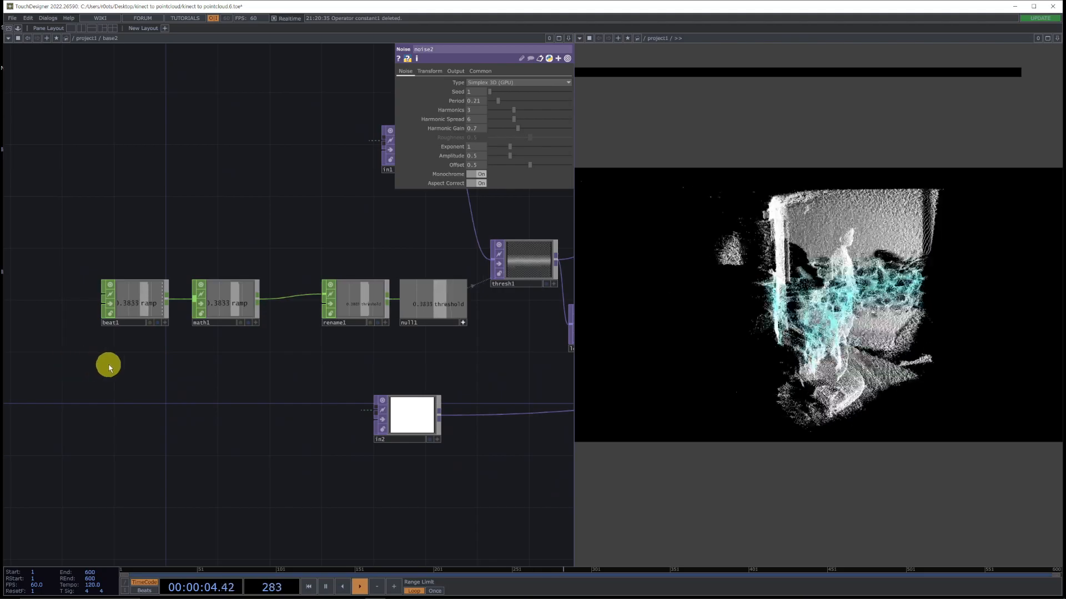
{"action": "right_click_drag", "start_coordinate": [107, 364], "coordinate": [236, 292]}
{"action": "left_click_drag", "start_coordinate": [231, 306], "coordinate": [219, 254]}
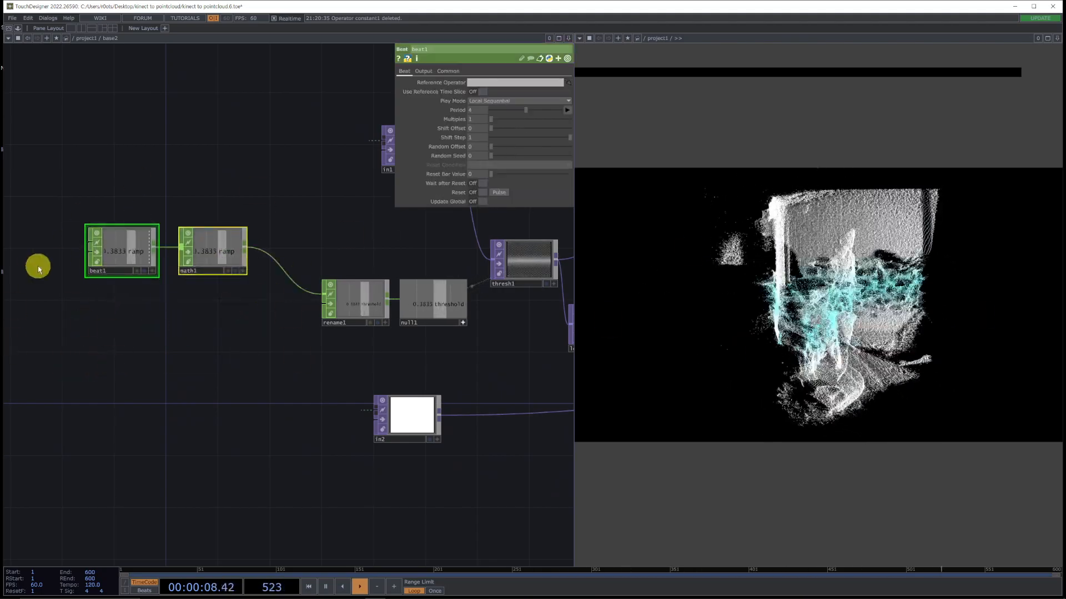
Step: Add a Keyboard In CHOP beneath beat1 that listens for the q key
{"action": "left_click", "coordinate": [145, 369]}
{"action": "key", "text": "Tab"}
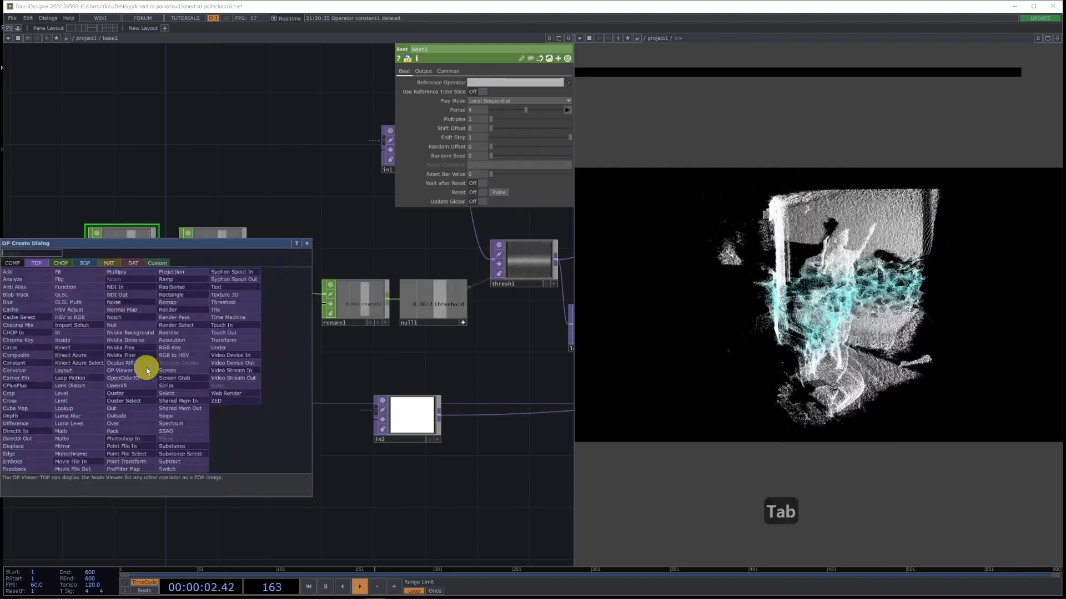
{"action": "key", "text": "Tab"}
{"action": "type", "text": "ke"}
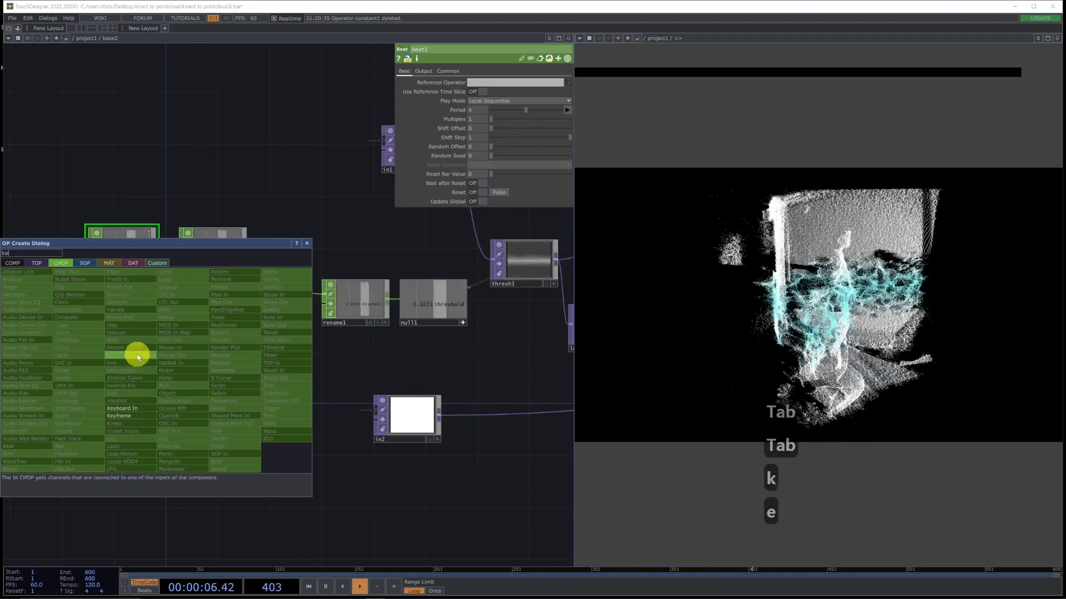
{"action": "left_click", "coordinate": [127, 407]}
{"action": "left_click", "coordinate": [122, 364]}
{"action": "scroll", "coordinate": [148, 379], "scroll_direction": "up", "scroll_amount": 4}
{"action": "left_click_drag", "start_coordinate": [154, 432], "coordinate": [278, 440]}
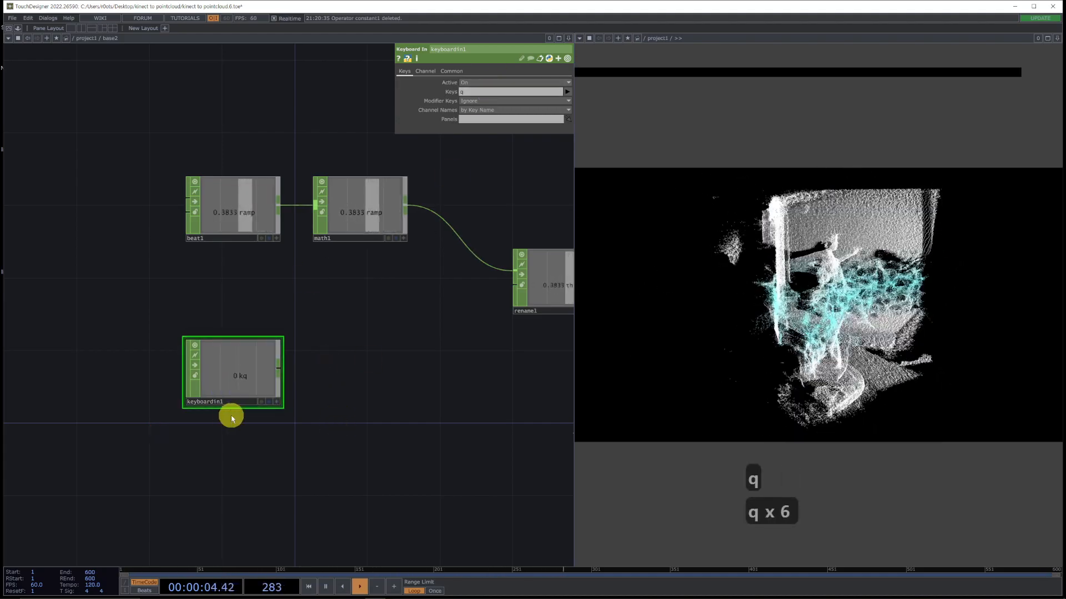
Step: Append a Lag CHOP to keyboardin1
{"action": "right_click", "coordinate": [281, 370]}
{"action": "type", "text": "lag"}
{"action": "key", "text": "Return"}
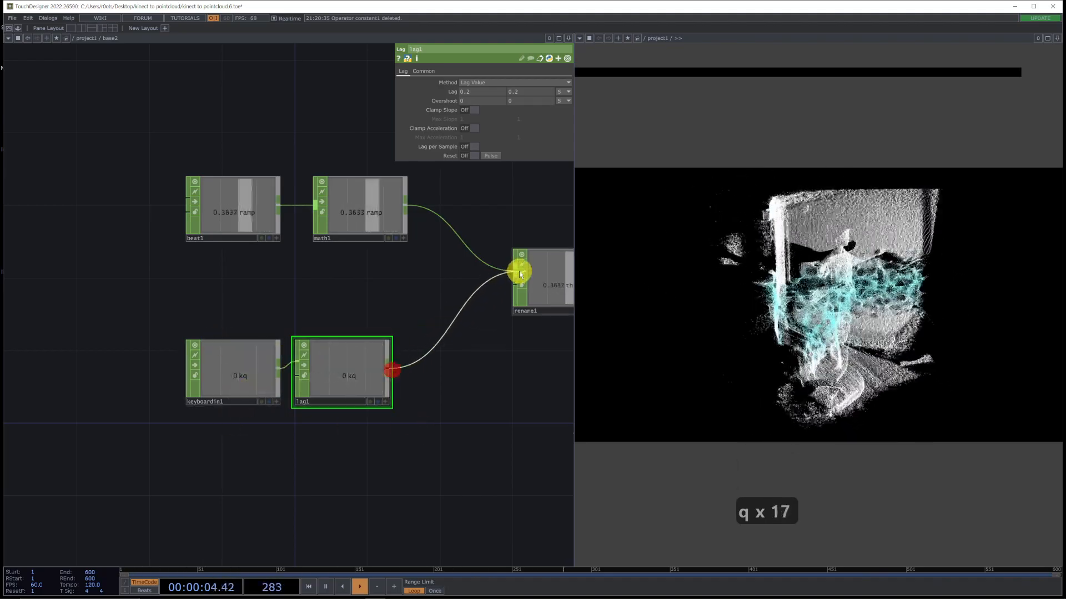
Step: Connect lag1 to rename1 in place of math1 and test the effect with repeated q key input
{"action": "left_click_drag", "start_coordinate": [495, 382], "coordinate": [404, 391]}
{"action": "key", "text": "q"}
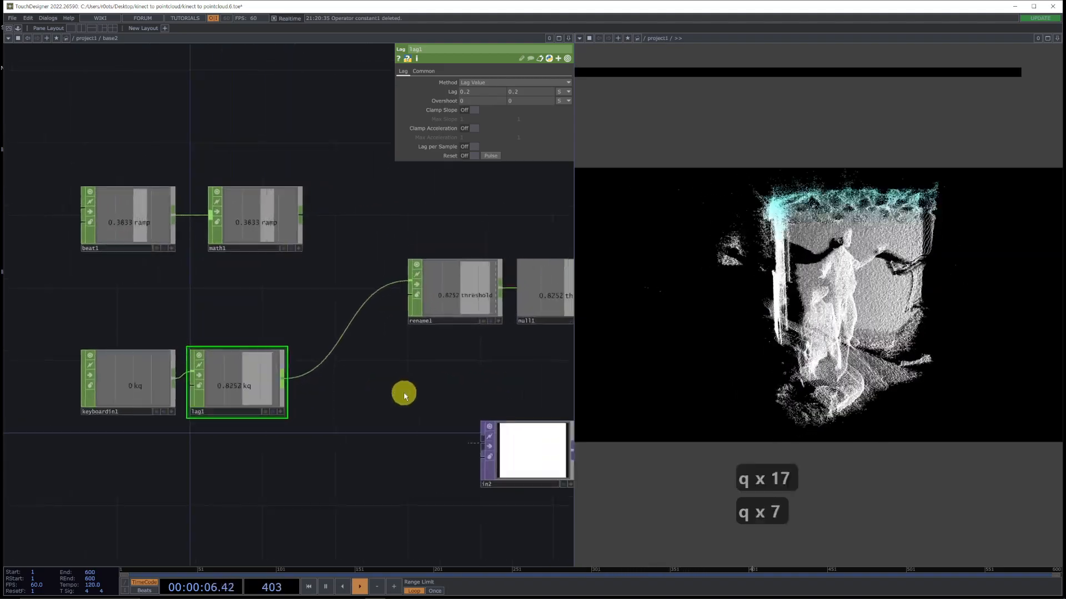
{"action": "key", "text": "q"}
{"action": "key", "text": "q"}
{"action": "key", "text": "q"}
{"action": "key", "text": "q"}
{"action": "key", "text": "q"}
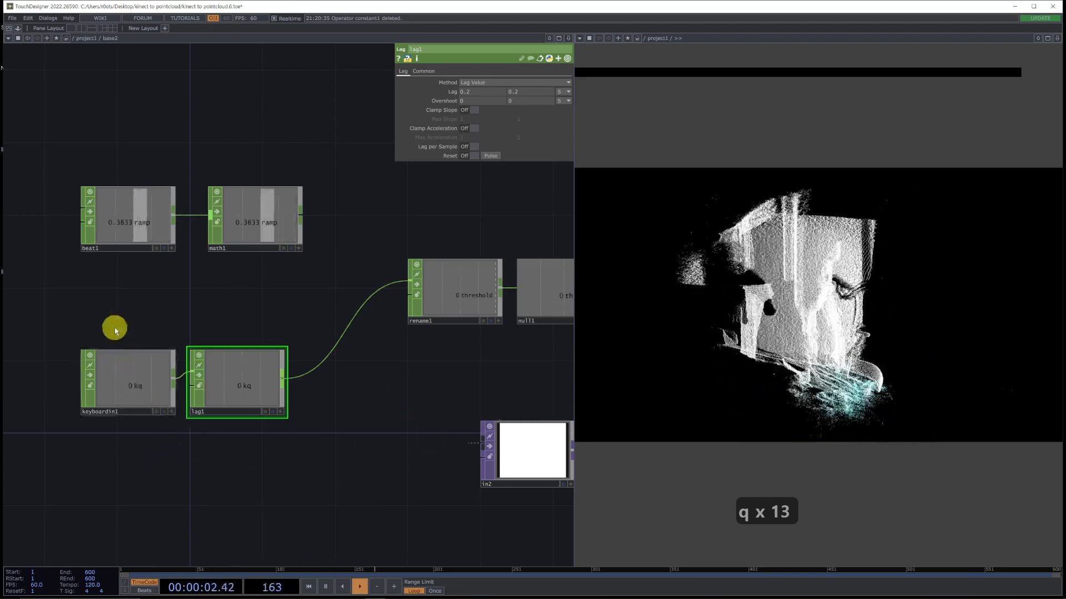
Step: Insert a Math CHOP between lag1 and rename1, set its To Range start to -0.1, and test it with q
{"action": "left_click_drag", "start_coordinate": [248, 400], "coordinate": [194, 398]}
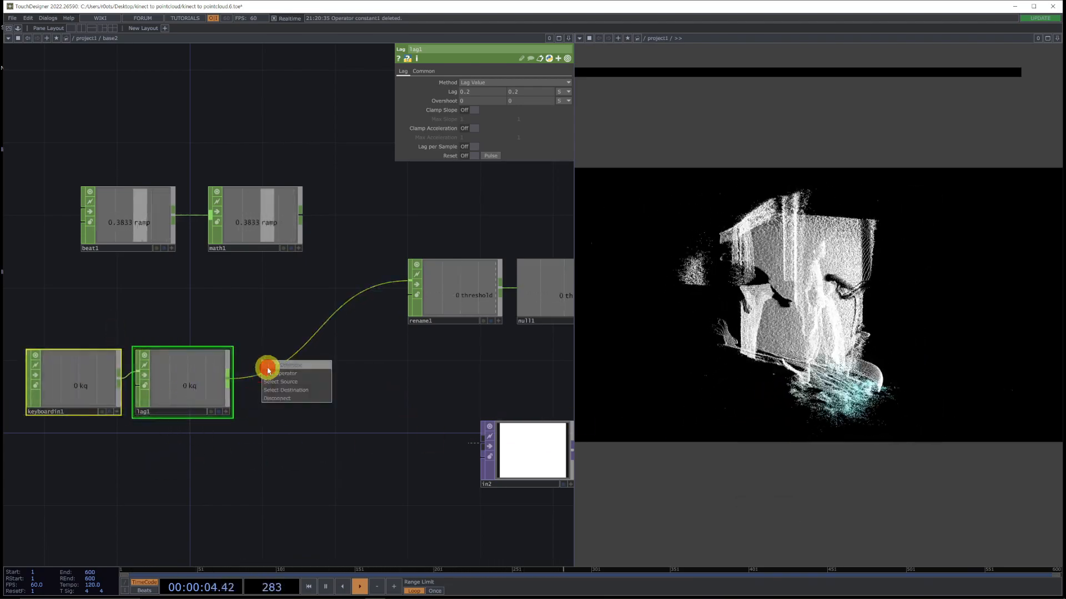
{"action": "left_click", "coordinate": [269, 366]}
{"action": "type", "text": "math"}
{"action": "key", "text": "Return"}
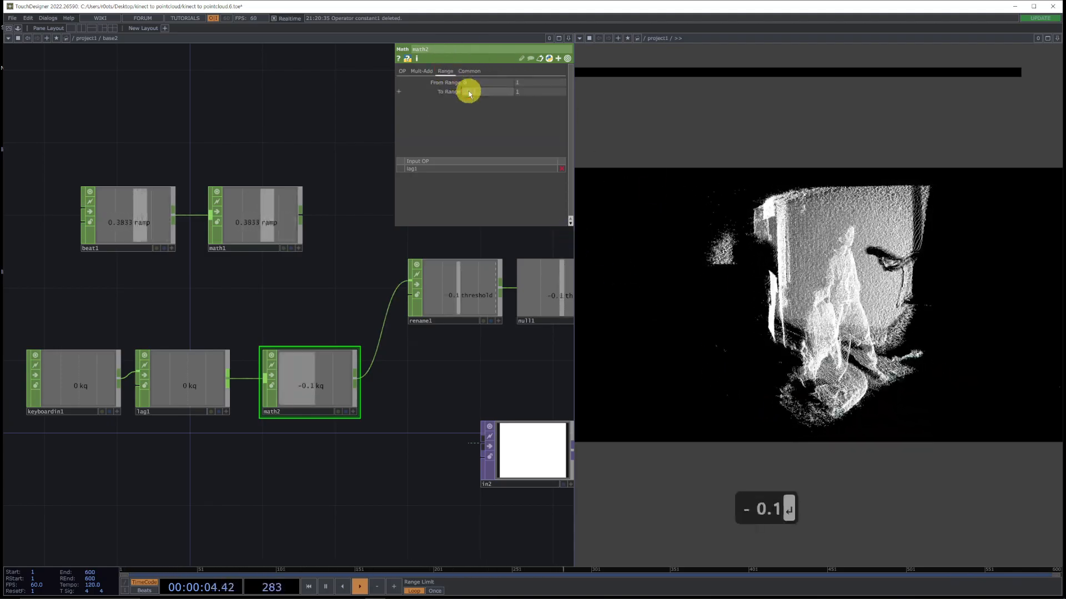
{"action": "key", "text": "q"}
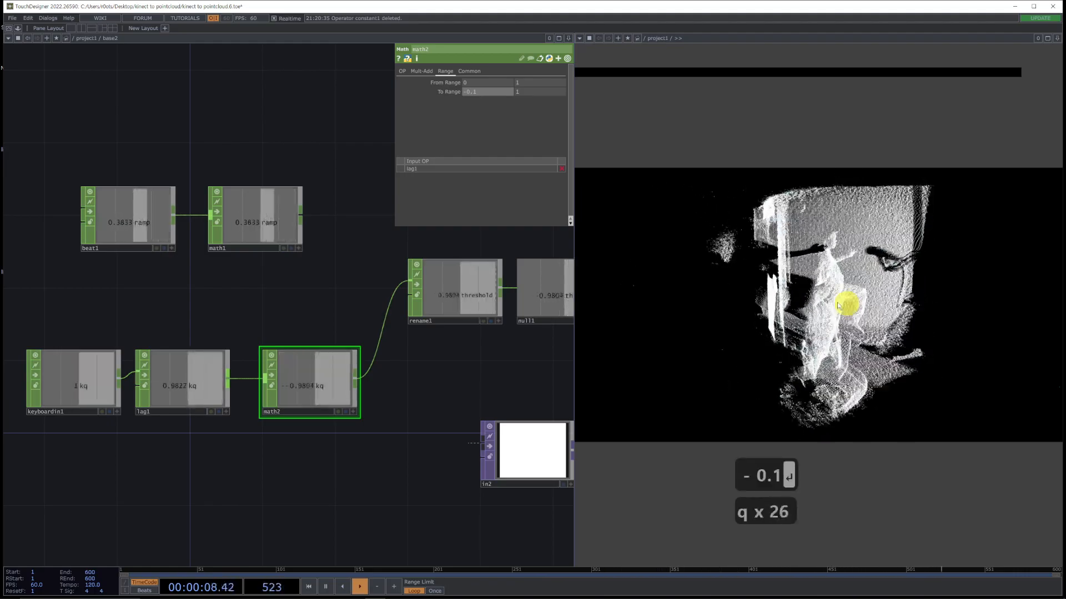
Step: Set lag1's second Lag value to 0 and test the release with the q key
{"action": "left_click", "coordinate": [184, 380]}
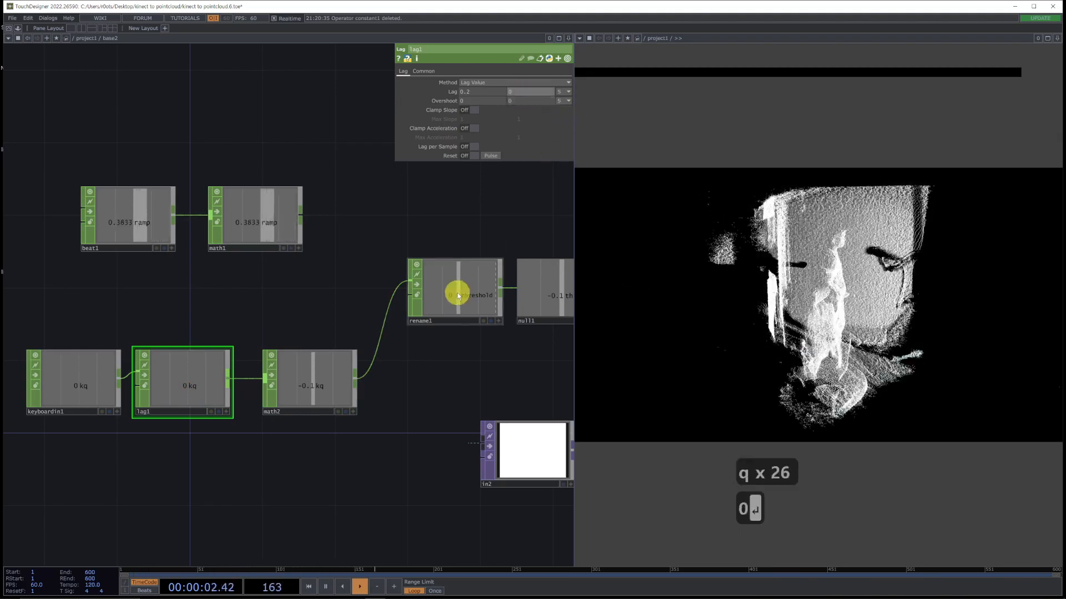
{"action": "key", "text": "q"}
{"action": "key", "text": "q"}
{"action": "key", "text": "q"}
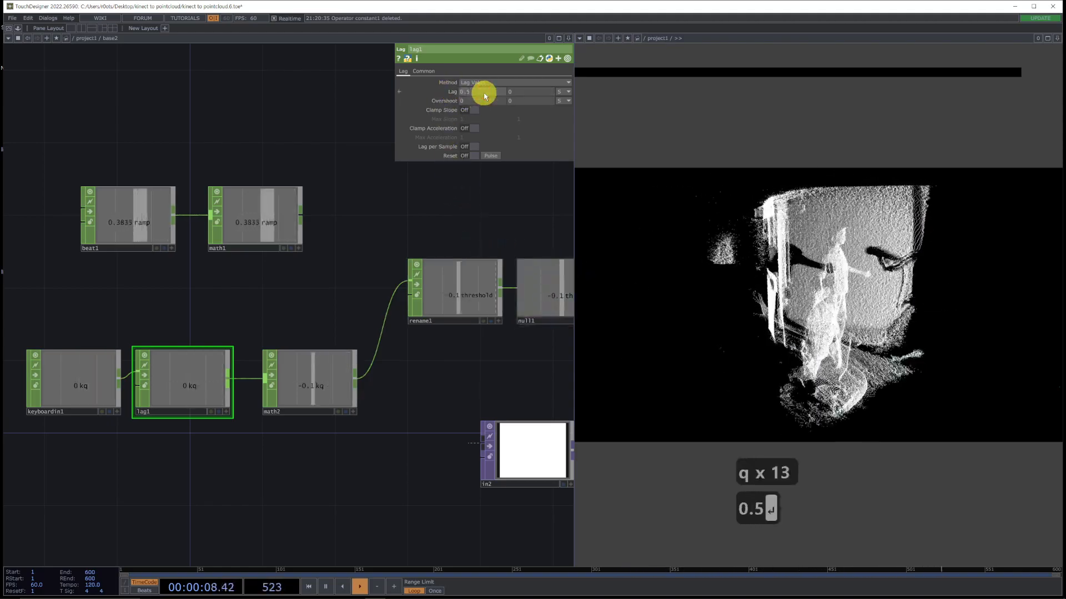
Step: Try a first Lag value of 0.5 on lag1 while holding the q key input active
{"action": "key", "text": "q"}
{"action": "key", "text": "q"}
{"action": "key", "text": "q"}
{"action": "key", "text": "q"}
{"action": "key", "text": "q"}
{"action": "key", "text": "q"}
{"action": "key", "text": "q"}
{"action": "key", "text": "q"}
{"action": "key", "text": "q"}
{"action": "key", "text": "q"}
{"action": "key", "text": "q"}
{"action": "key", "text": "q"}
{"action": "key", "text": "q"}
{"action": "key", "text": "q"}
{"action": "key", "text": "q"}
{"action": "key", "text": "q"}
{"action": "key", "text": "q"}
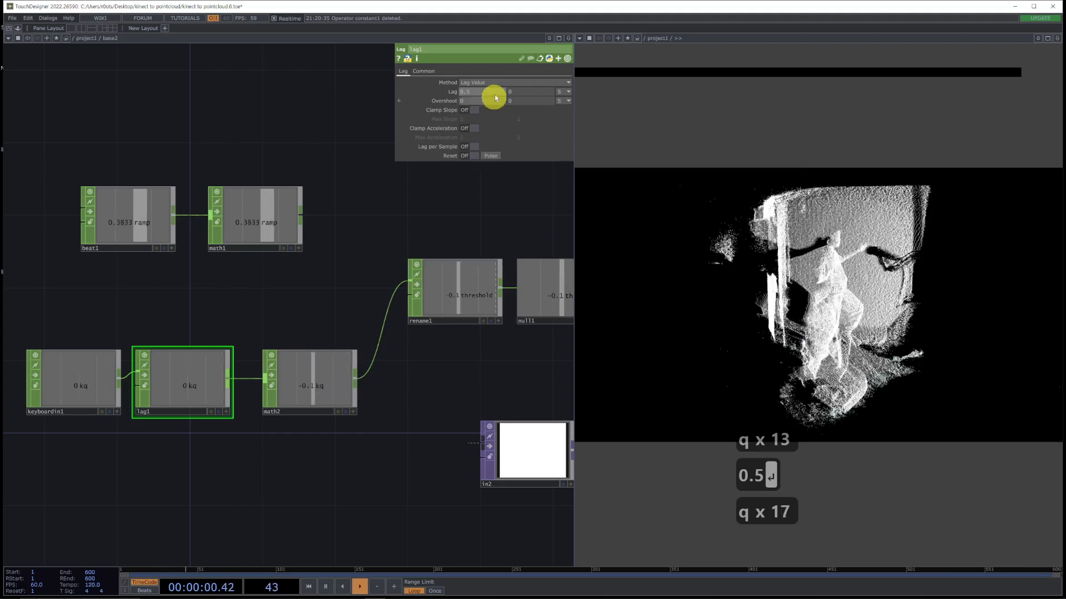
Step: Set lag1's first Lag value to 1 and test the slower rise with sustained q input
{"action": "left_click", "coordinate": [495, 90]}
{"action": "type", "text": "1"}
{"action": "key", "text": "Return"}
{"action": "key", "text": "q"}
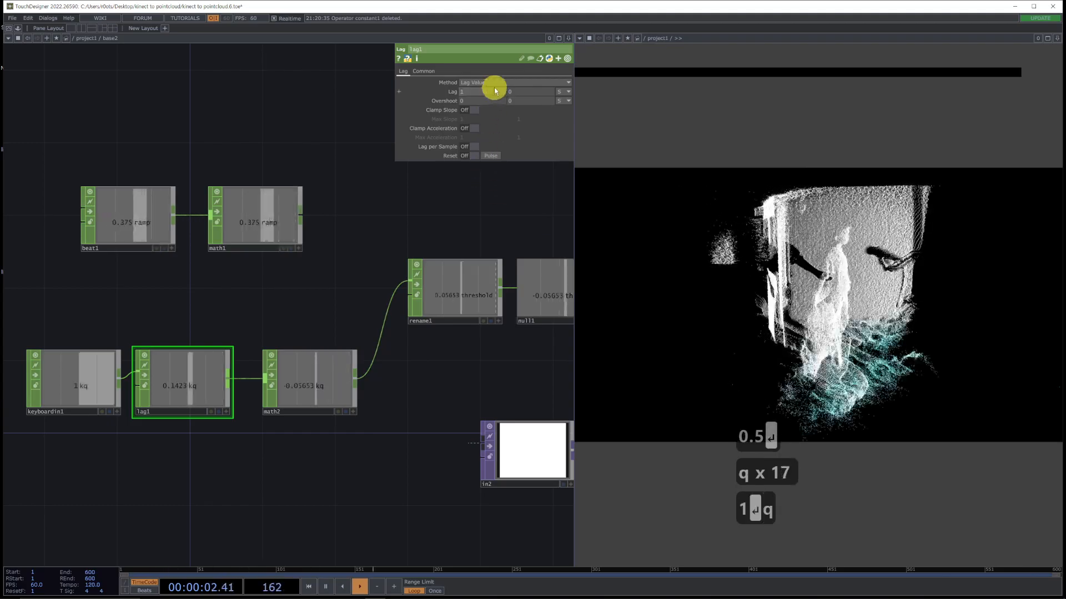
{"action": "key", "text": "q"}
{"action": "key", "text": "q"}
{"action": "key", "text": "q"}
{"action": "key", "text": "q"}
{"action": "key", "text": "q"}
{"action": "key", "text": "q"}
{"action": "key", "text": "q"}
{"action": "key", "text": "q"}
{"action": "key", "text": "q"}
{"action": "key", "text": "q"}
{"action": "key", "text": "q"}
{"action": "key", "text": "q"}
{"action": "key", "text": "q"}
{"action": "key", "text": "q"}
{"action": "key", "text": "q"}
{"action": "key", "text": "q"}
{"action": "key", "text": "q"}
{"action": "key", "text": "q"}
{"action": "key", "text": "q"}
{"action": "key", "text": "q"}
Step: Try a first Overshoot value of 1 on lag1 and test the response with sustained q input
{"action": "left_click", "coordinate": [475, 105]}
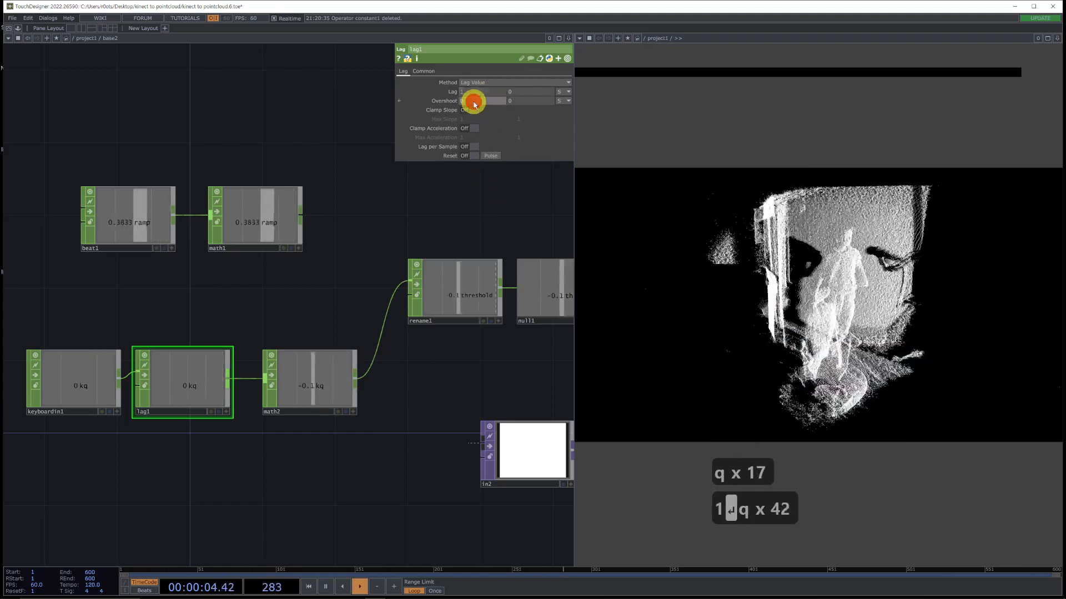
{"action": "type", "text": "1"}
{"action": "key", "text": "Return"}
{"action": "key", "text": "q"}
{"action": "key", "text": "q"}
{"action": "key", "text": "q"}
{"action": "key", "text": "q"}
{"action": "key", "text": "q"}
{"action": "key", "text": "q"}
{"action": "key", "text": "q"}
{"action": "key", "text": "q"}
{"action": "key", "text": "q"}
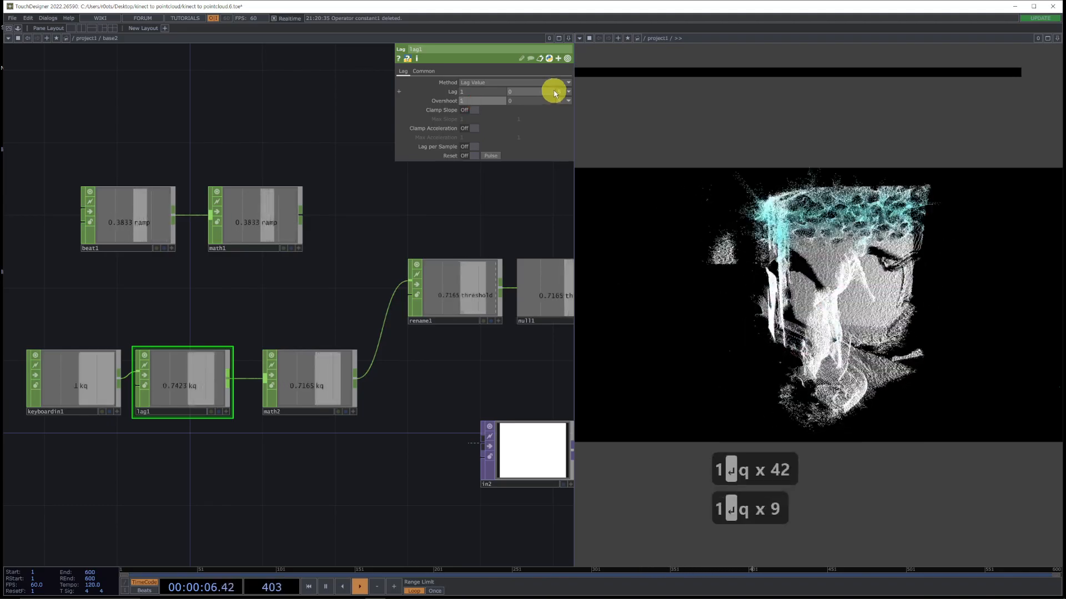
{"action": "key", "text": "q"}
{"action": "key", "text": "q"}
{"action": "key", "text": "q"}
{"action": "key", "text": "q"}
{"action": "key", "text": "q"}
{"action": "key", "text": "q"}
{"action": "key", "text": "q"}
{"action": "key", "text": "q"}
{"action": "key", "text": "q"}
{"action": "key", "text": "q"}
{"action": "key", "text": "q"}
{"action": "key", "text": "q"}
{"action": "key", "text": "q"}
{"action": "key", "text": "q"}
{"action": "key", "text": "q"}
{"action": "key", "text": "q"}
{"action": "key", "text": "q"}
{"action": "key", "text": "q"}
{"action": "key", "text": "q"}
{"action": "key", "text": "q"}
{"action": "key", "text": "q"}
{"action": "key", "text": "q"}
{"action": "key", "text": "q"}
{"action": "key", "text": "q"}
{"action": "key", "text": "q"}
{"action": "key", "text": "q"}
{"action": "key", "text": "q"}
{"action": "key", "text": "q"}
{"action": "key", "text": "q"}
{"action": "key", "text": "q"}
{"action": "key", "text": "q"}
{"action": "key", "text": "q"}
{"action": "key", "text": "q"}
{"action": "key", "text": "q"}
Step: Set lag1's first Overshoot value back to 0 and test the rise with the q key
{"action": "left_click", "coordinate": [485, 104]}
{"action": "type", "text": "0"}
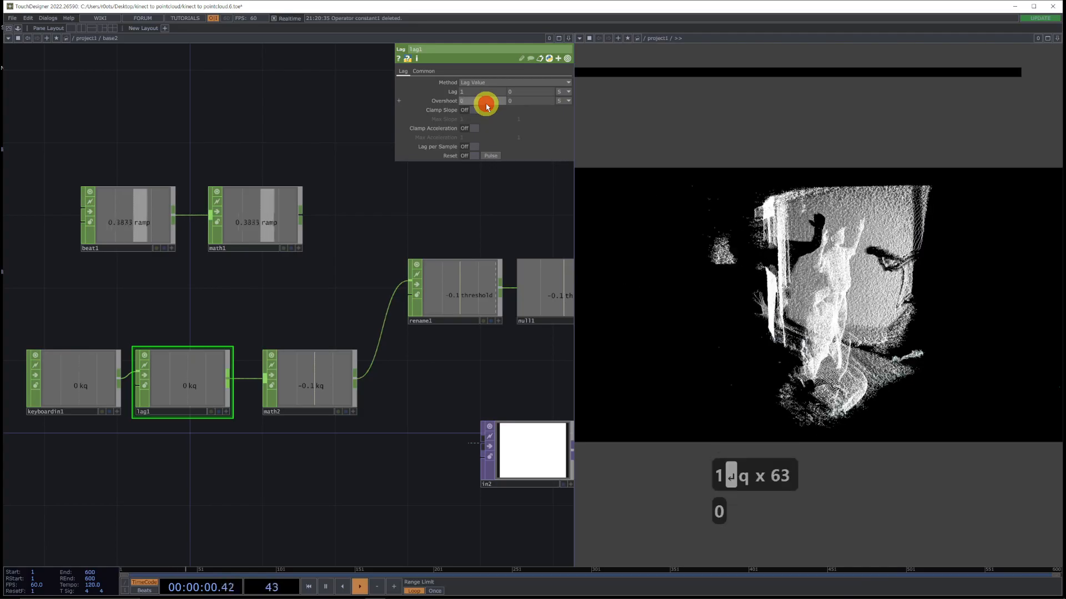
{"action": "key", "text": "Return"}
{"action": "key", "text": "q"}
{"action": "key", "text": "q"}
{"action": "key", "text": "q"}
{"action": "key", "text": "q"}
{"action": "key", "text": "q"}
{"action": "key", "text": "q"}
{"action": "key", "text": "q"}
{"action": "key", "text": "q"}
{"action": "key", "text": "q"}
Step: Orbit the point cloud and examine how the threshold sweeps through it while q is held
{"action": "left_click", "coordinate": [905, 328]}
{"action": "left_click_drag", "start_coordinate": [780, 345], "coordinate": [814, 284]}
{"action": "key", "text": "q"}
{"action": "key", "text": "q"}
{"action": "key", "text": "q"}
{"action": "key", "text": "q"}
{"action": "key", "text": "q"}
{"action": "key", "text": "q"}
{"action": "key", "text": "q"}
{"action": "key", "text": "q"}
{"action": "key", "text": "q"}
{"action": "key", "text": "q"}
{"action": "key", "text": "q"}
{"action": "key", "text": "q"}
{"action": "key", "text": "q"}
{"action": "key", "text": "q"}
{"action": "key", "text": "q"}
{"action": "key", "text": "q"}
{"action": "key", "text": "q"}
{"action": "key", "text": "q"}
{"action": "key", "text": "q"}
{"action": "key", "text": "q"}
{"action": "key", "text": "q"}
{"action": "key", "text": "q"}
{"action": "key", "text": "q"}
{"action": "key", "text": "q"}
{"action": "key", "text": "q"}
{"action": "key", "text": "q"}
{"action": "key", "text": "q"}
{"action": "key", "text": "q"}
{"action": "key", "text": "q"}
{"action": "key", "text": "q"}
{"action": "key", "text": "q"}
{"action": "key", "text": "q"}
{"action": "key", "text": "q"}
{"action": "key", "text": "q"}
{"action": "key", "text": "q"}
{"action": "key", "text": "q"}
{"action": "key", "text": "q"}
{"action": "key", "text": "q"}
{"action": "key", "text": "q"}
{"action": "key", "text": "q"}
{"action": "key", "text": "q"}
{"action": "key", "text": "q"}
{"action": "key", "text": "q"}
{"action": "key", "text": "q"}
{"action": "key", "text": "q"}
{"action": "key", "text": "q"}
{"action": "key", "text": "q"}
{"action": "key", "text": "q"}
{"action": "key", "text": "q"}
{"action": "key", "text": "q"}
Step: Connect in1 directly to the input of noise1, replacing its connection from thresh1
{"action": "scroll", "coordinate": [499, 370], "scroll_direction": "down", "scroll_amount": 5}
{"action": "left_click_drag", "start_coordinate": [498, 370], "coordinate": [205, 376]}
{"action": "scroll", "coordinate": [266, 372], "scroll_direction": "up", "scroll_amount": 3}
{"action": "scroll", "coordinate": [326, 242], "scroll_direction": "down", "scroll_amount": 6}
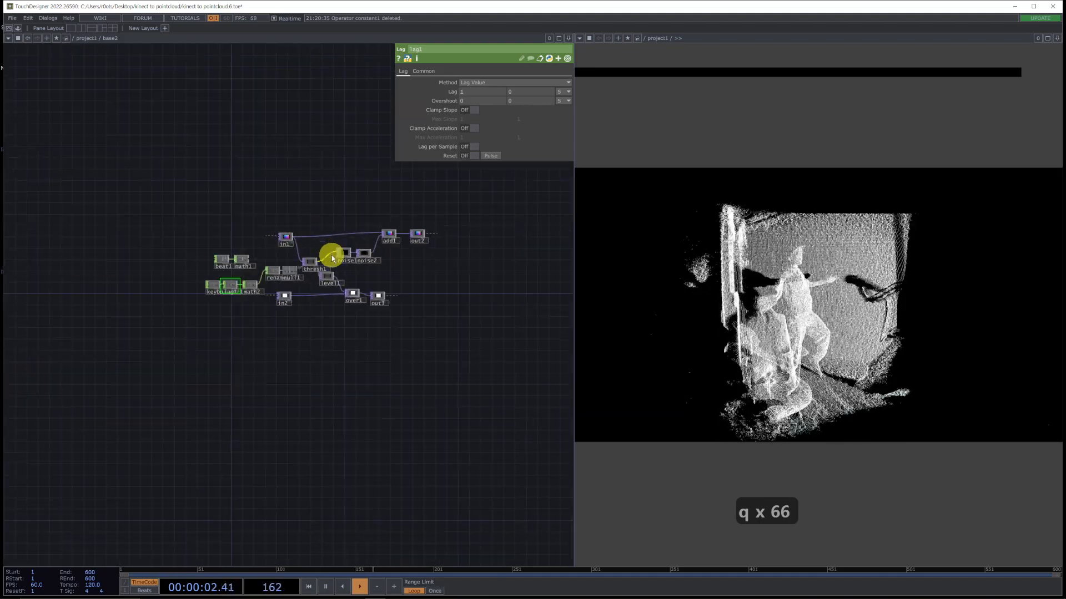
{"action": "key", "text": "q"}
{"action": "scroll", "coordinate": [322, 262], "scroll_direction": "up", "scroll_amount": 3}
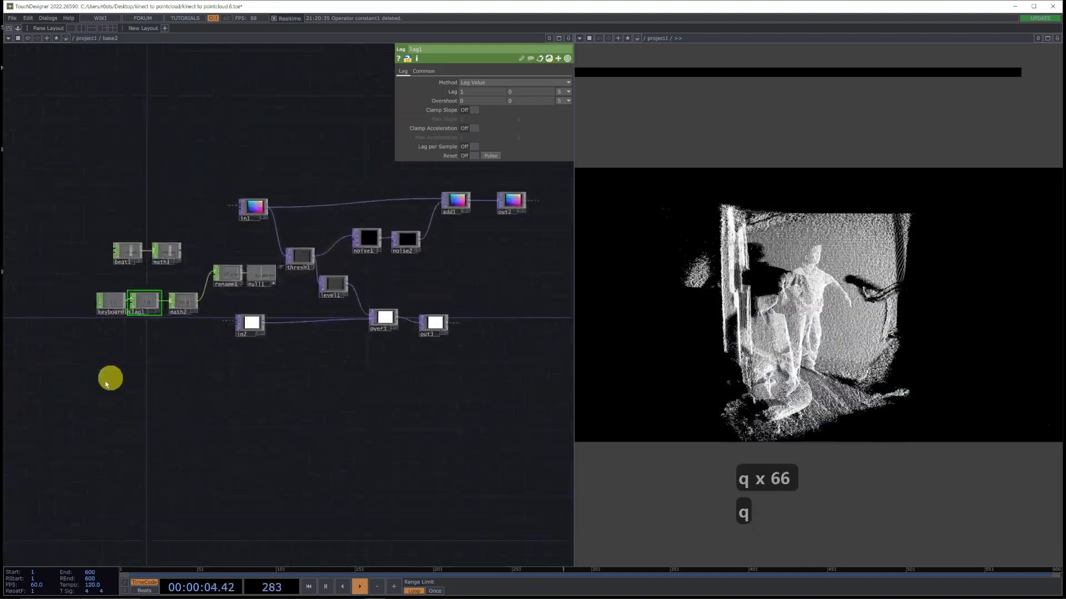
{"action": "left_click", "coordinate": [268, 209]}
{"action": "left_click", "coordinate": [352, 238]}
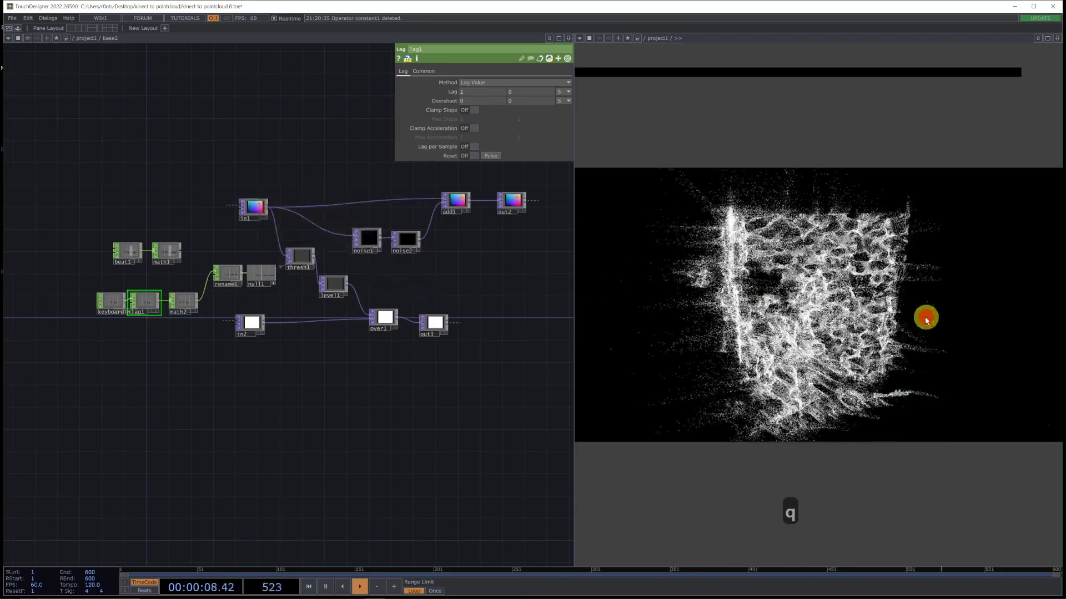
Step: Test the rewired noise displacement with sustained q input and examine the point cloud from another angle
{"action": "key", "text": "q"}
{"action": "key", "text": "q"}
{"action": "key", "text": "q"}
{"action": "key", "text": "q"}
{"action": "key", "text": "q"}
{"action": "key", "text": "q"}
{"action": "key", "text": "q"}
{"action": "key", "text": "q"}
{"action": "key", "text": "q"}
{"action": "key", "text": "q"}
{"action": "key", "text": "q"}
{"action": "key", "text": "q"}
{"action": "left_click_drag", "start_coordinate": [813, 322], "coordinate": [1018, 407]}
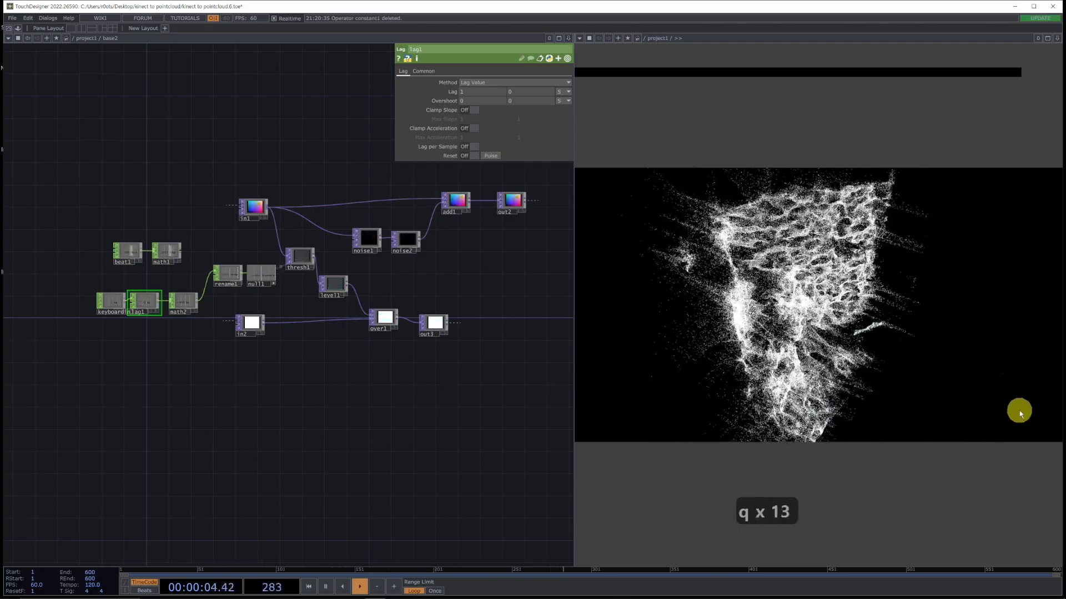